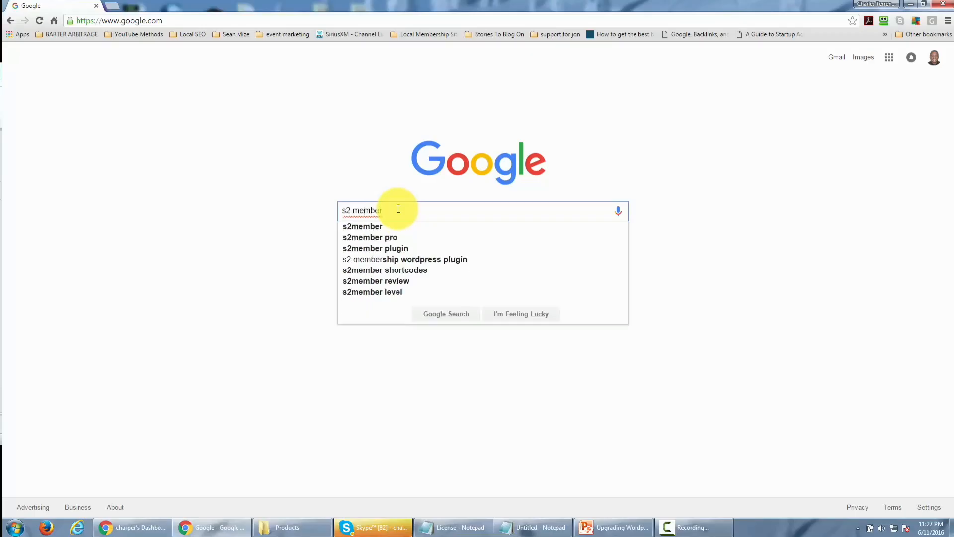
Step: Search Google for "s2 member plugin" and open the official s2Member website from the results
text(plug)
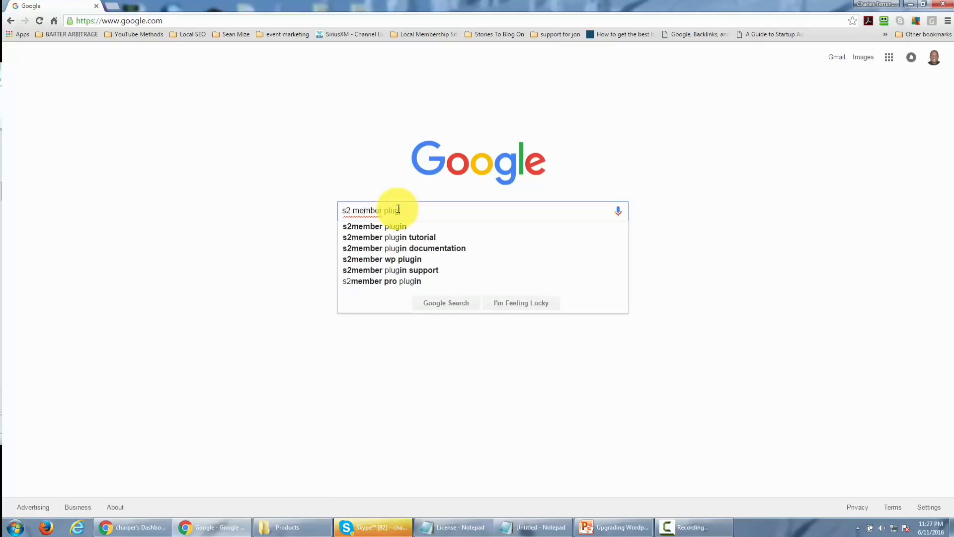
text(in)
key(Return)
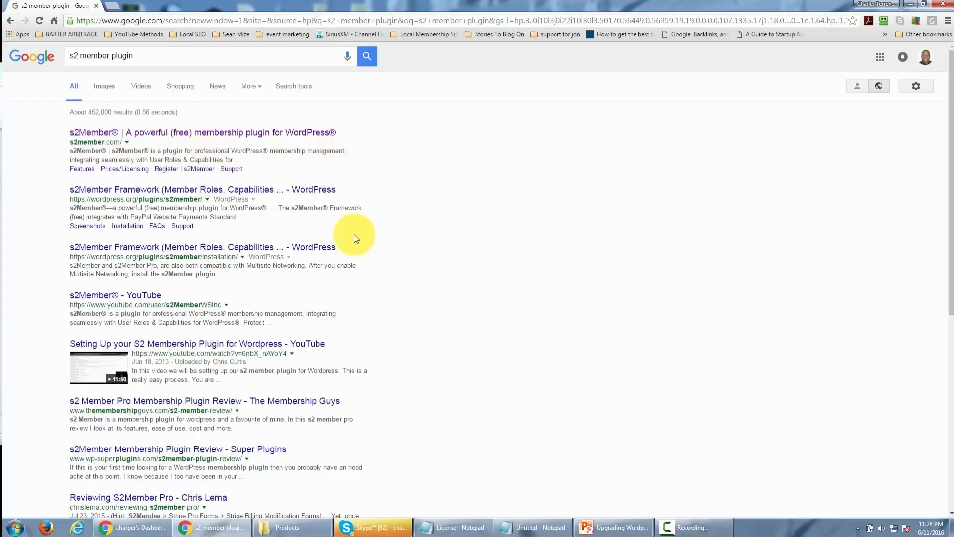
click(206, 133)
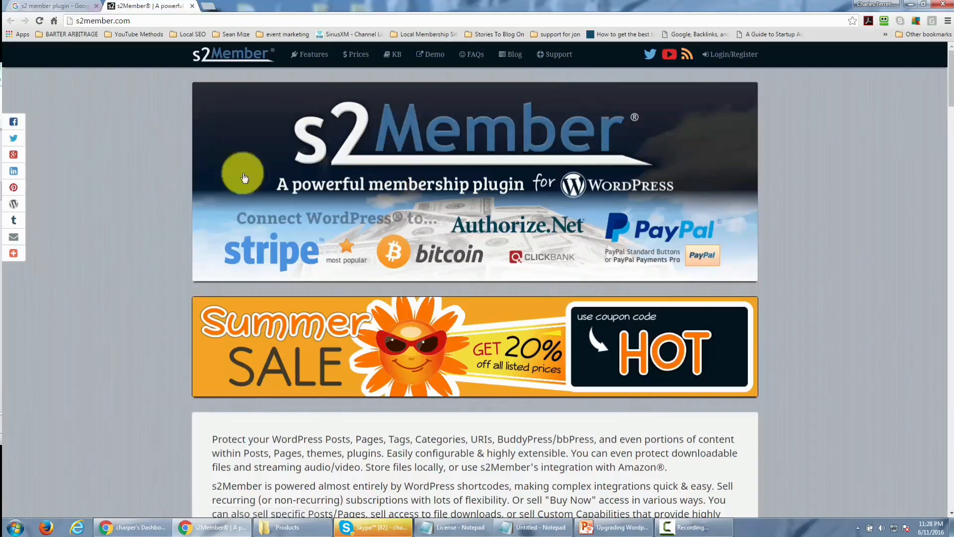
Step: Find the free Framework plan among the s2Member pricing options and open its registration form
click(150, 175)
scroll(150, 175, down, 9)
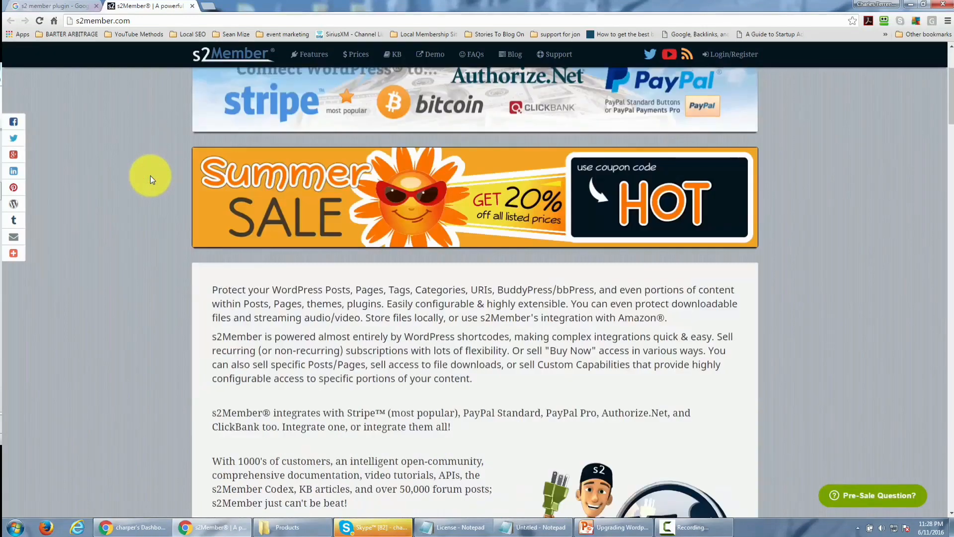
scroll(150, 175, down, 6)
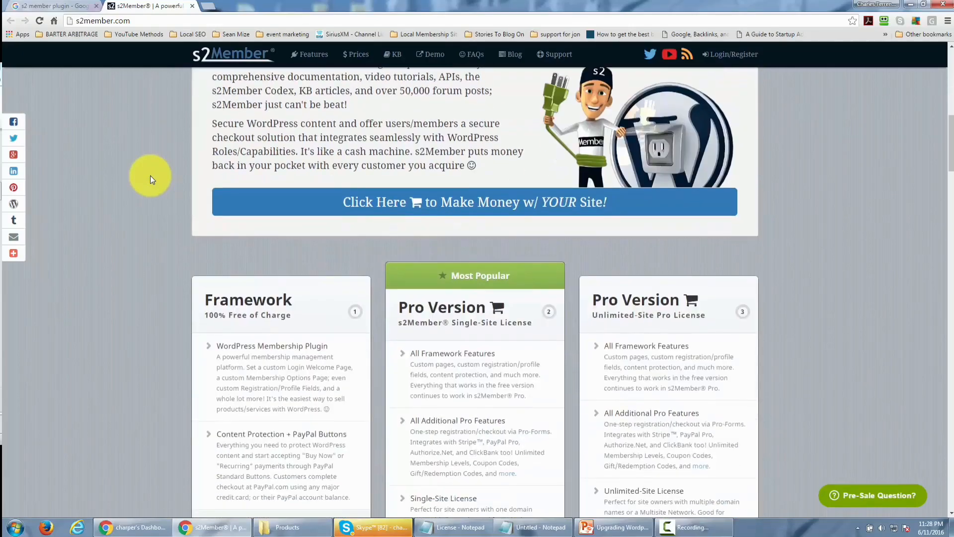
scroll(150, 175, up, 1)
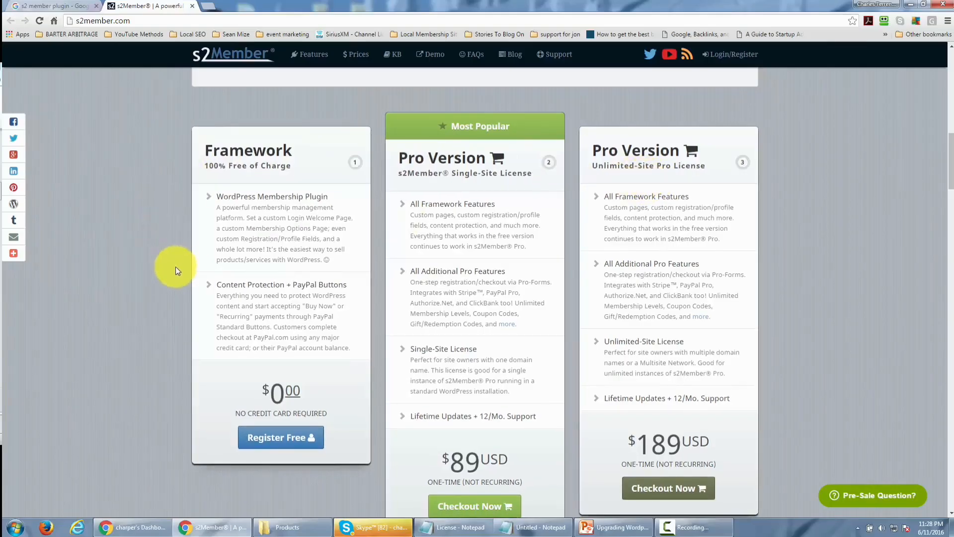
click(288, 442)
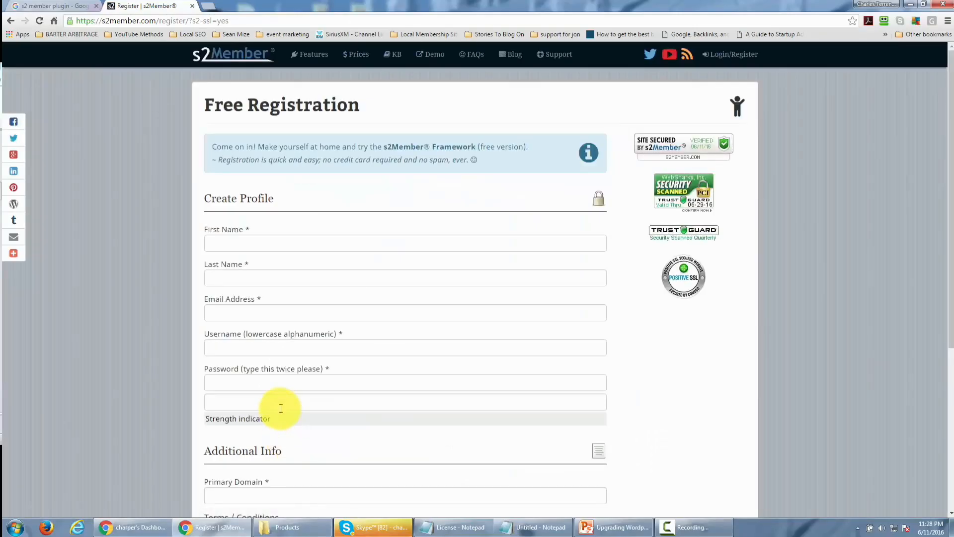
Step: Fill in the free registration form with name, email, username, password and primary domain, and submit it
scroll(281, 408, down, 2)
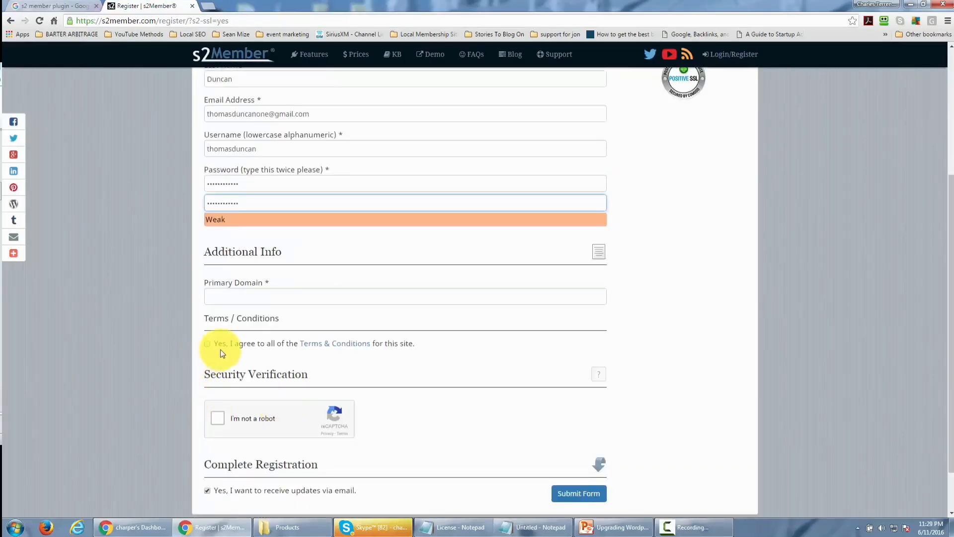
click(271, 296)
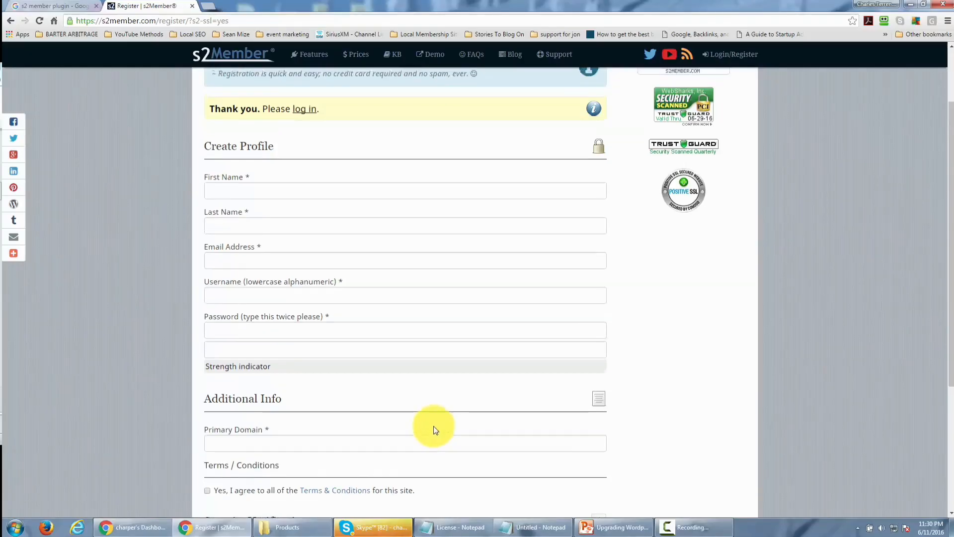
scroll(433, 425, up, 1)
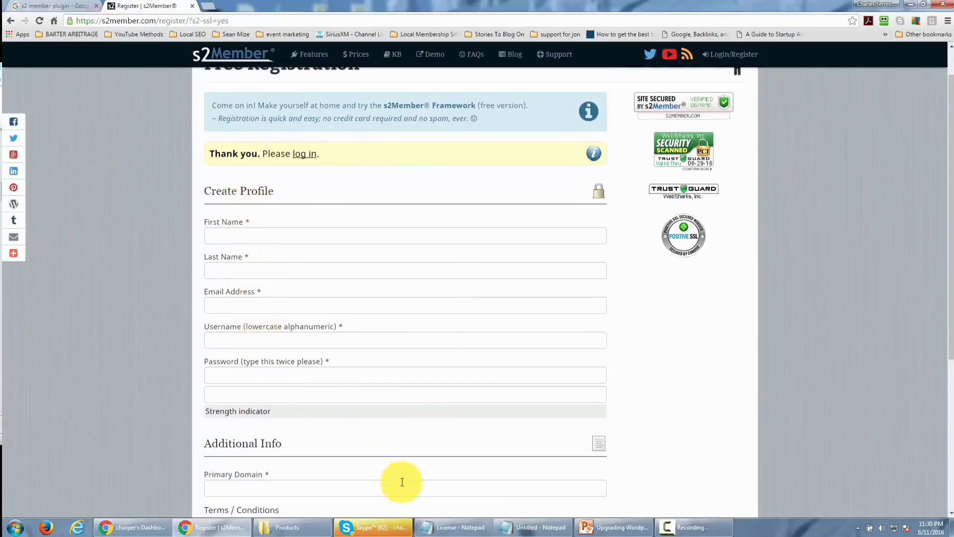
Step: Log in to the s2Member site with the new account's username and password, with Remember Me enabled
click(304, 158)
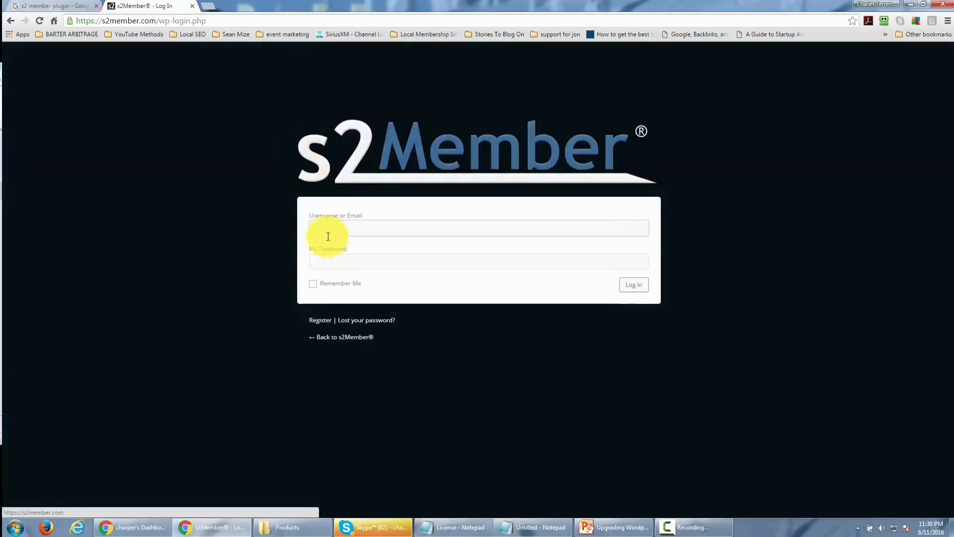
click(337, 227)
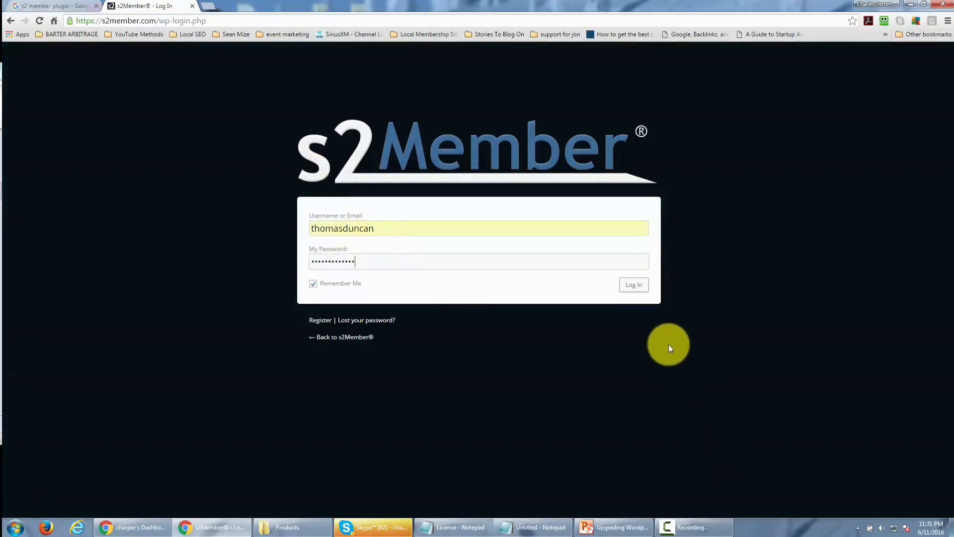
click(631, 284)
Step: Download the Framework file s2member.160503.zip from the s2Member account page
click(538, 157)
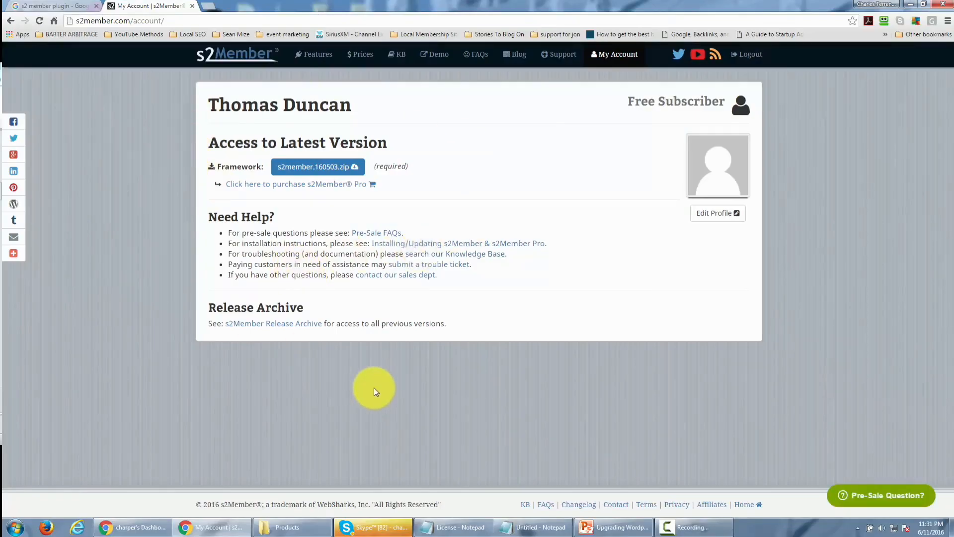
click(322, 174)
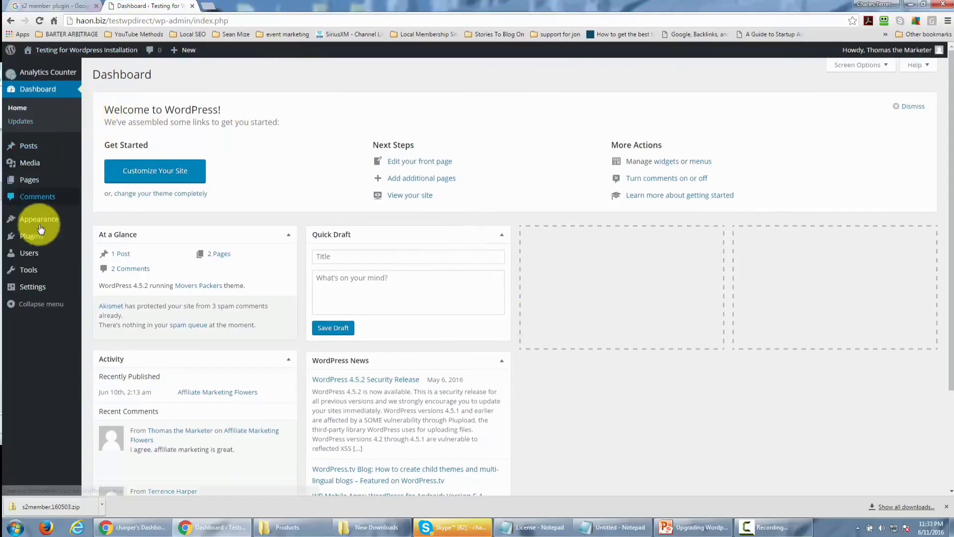
Step: Search the WordPress plugin directory for s2member and open the details of the s2Member Framework plugin
mouse_move(35, 235)
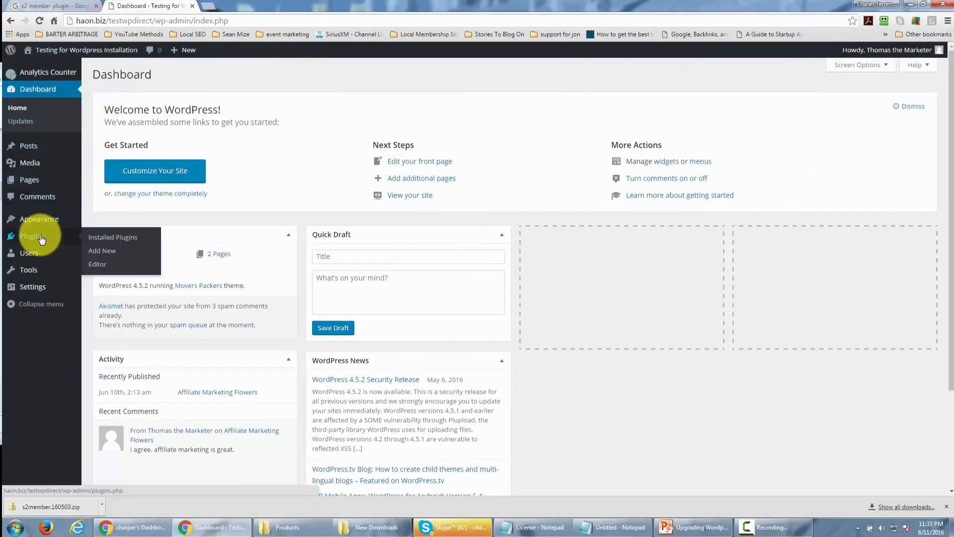
click(107, 254)
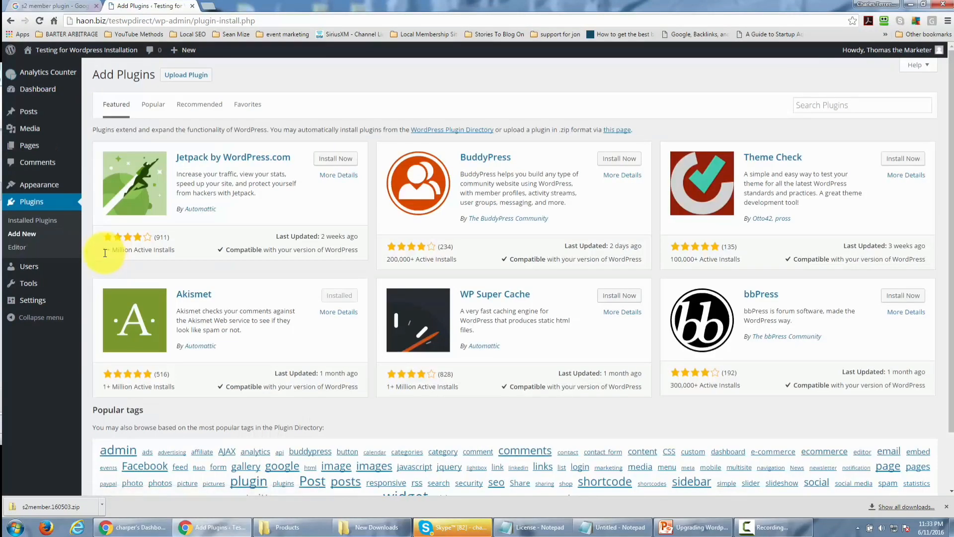
click(800, 101)
text(s2 )
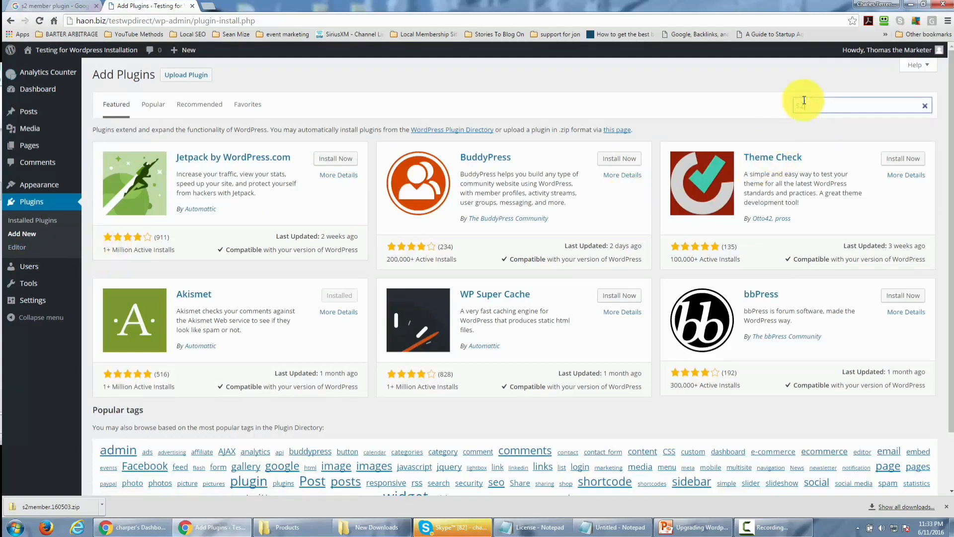
text(mmber)
key(BackSpace)
key(BackSpace)
key(BackSpace)
text(ember)
key(Return)
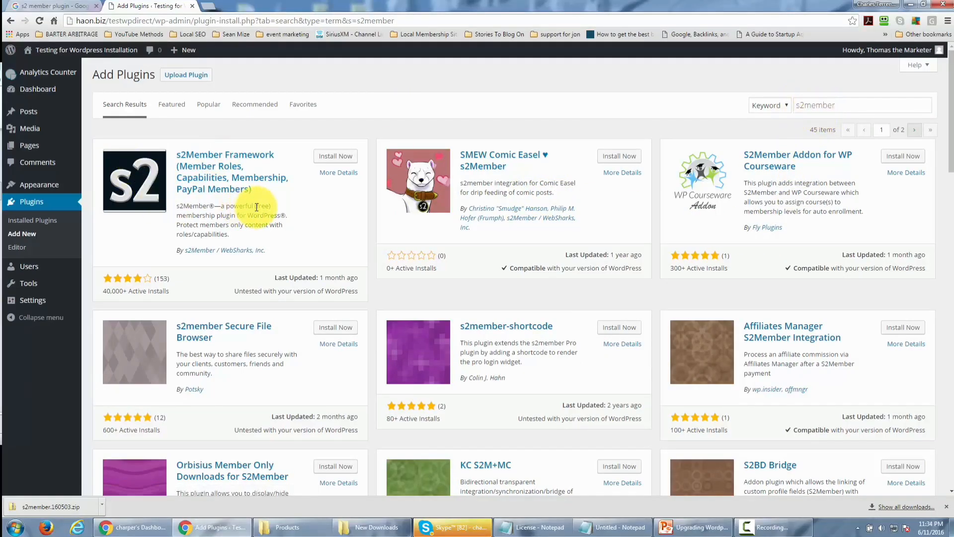
click(340, 174)
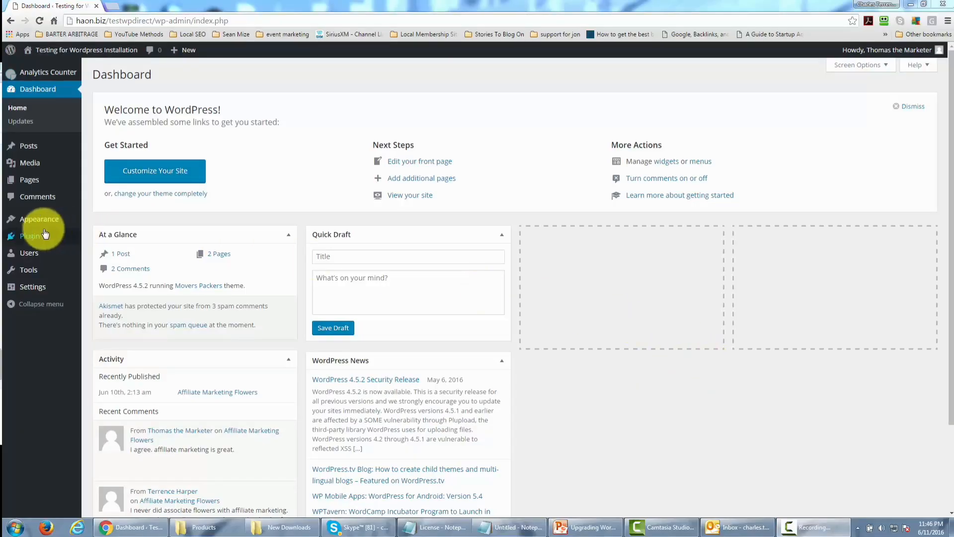
Step: Install a new WordPress plugin by uploading s2member.160503.zip, and activate it
mouse_move(35, 237)
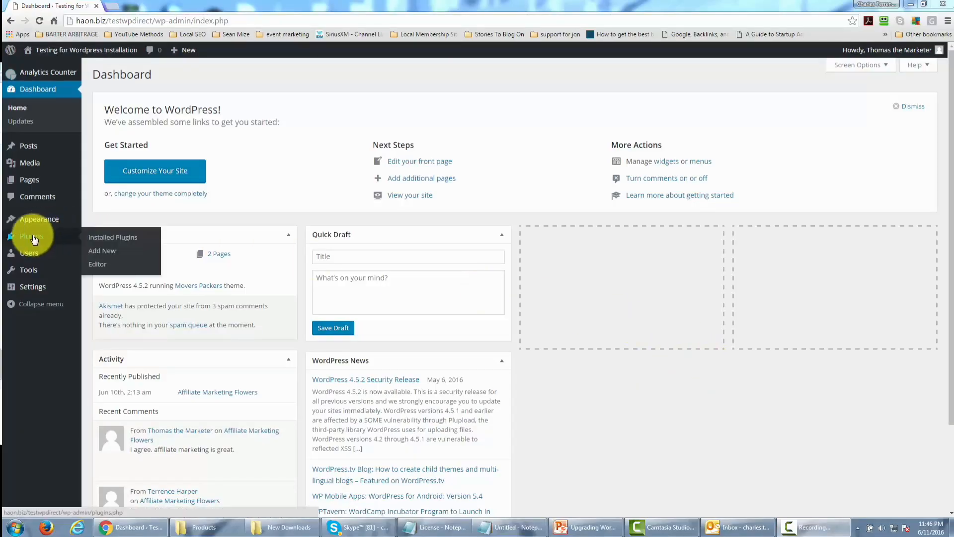
click(99, 251)
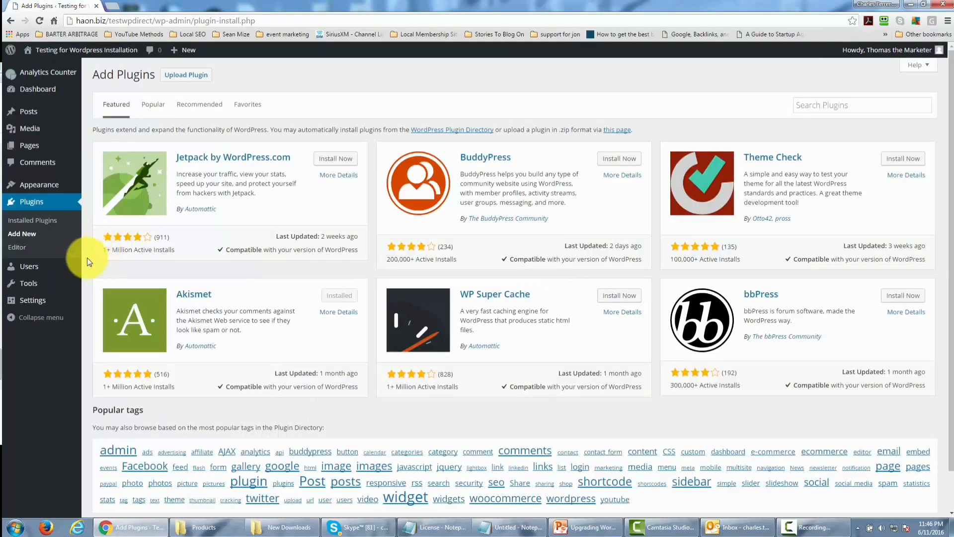
click(185, 78)
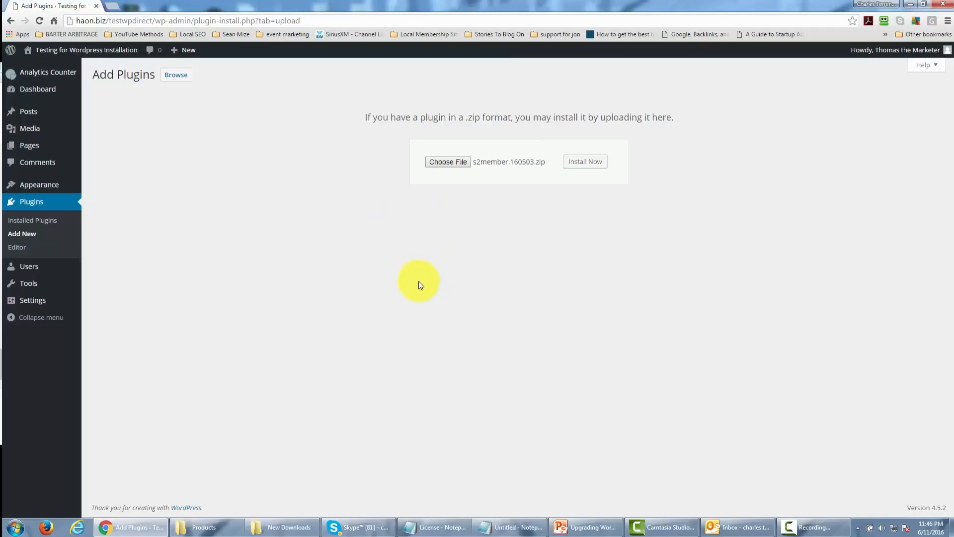
click(576, 165)
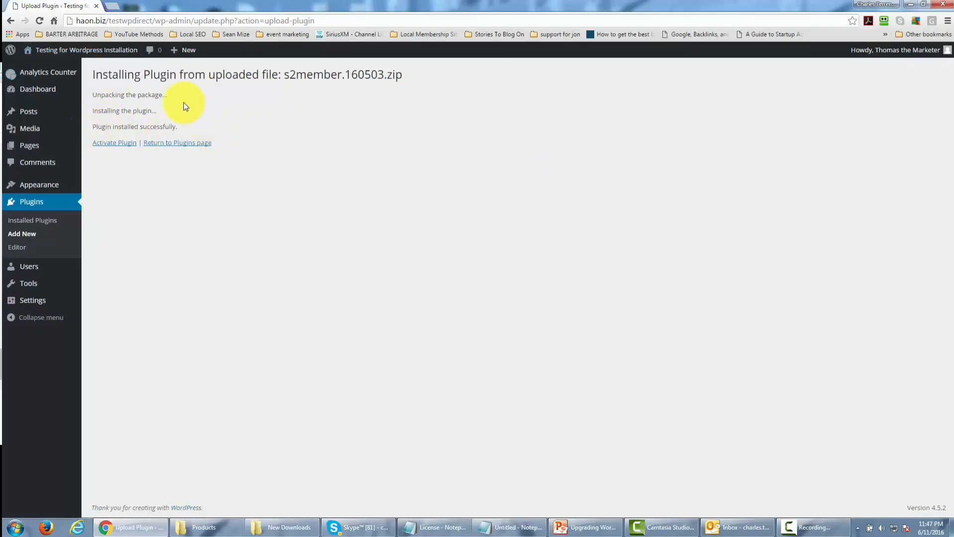
click(111, 143)
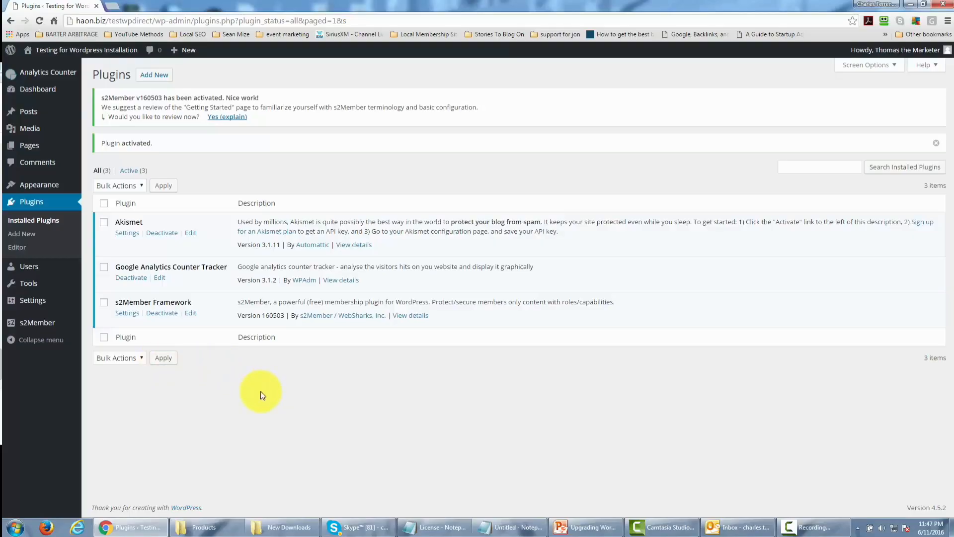
Step: Return to adding new plugins and search the directory for s2member again
click(30, 237)
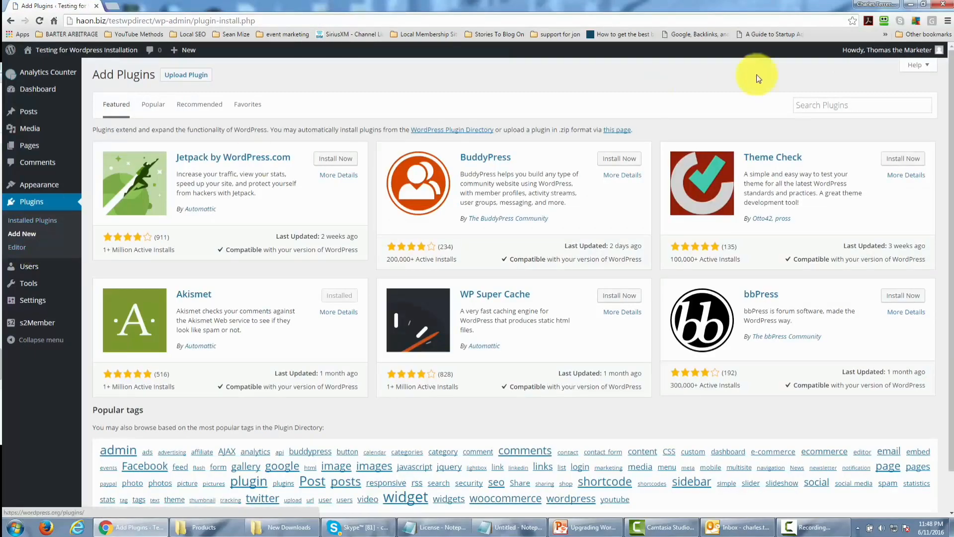
click(810, 105)
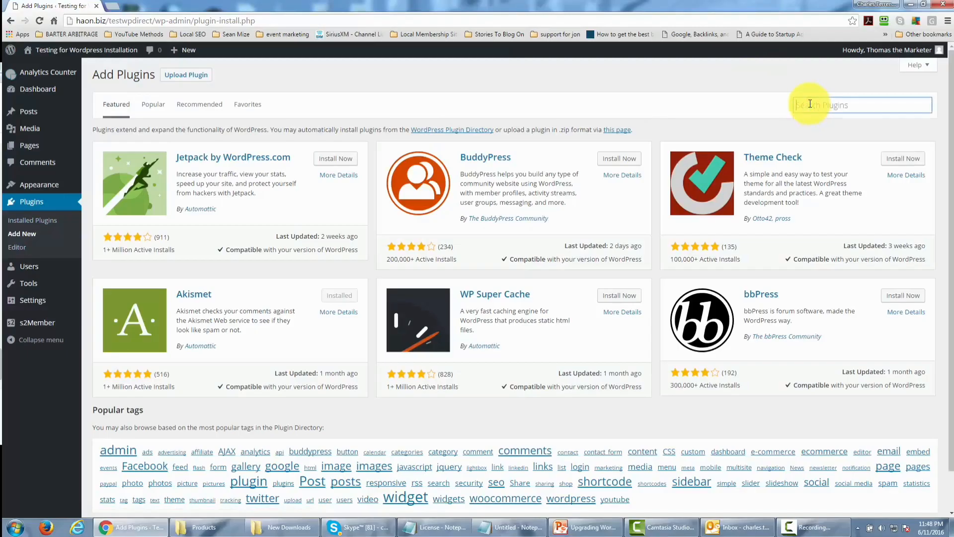
text(s2)
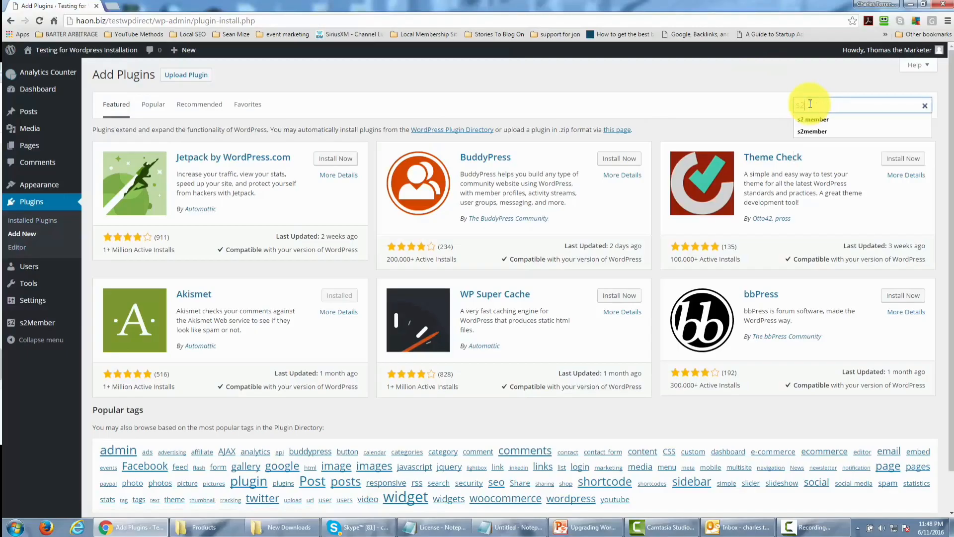
key(Down)
key(Down)
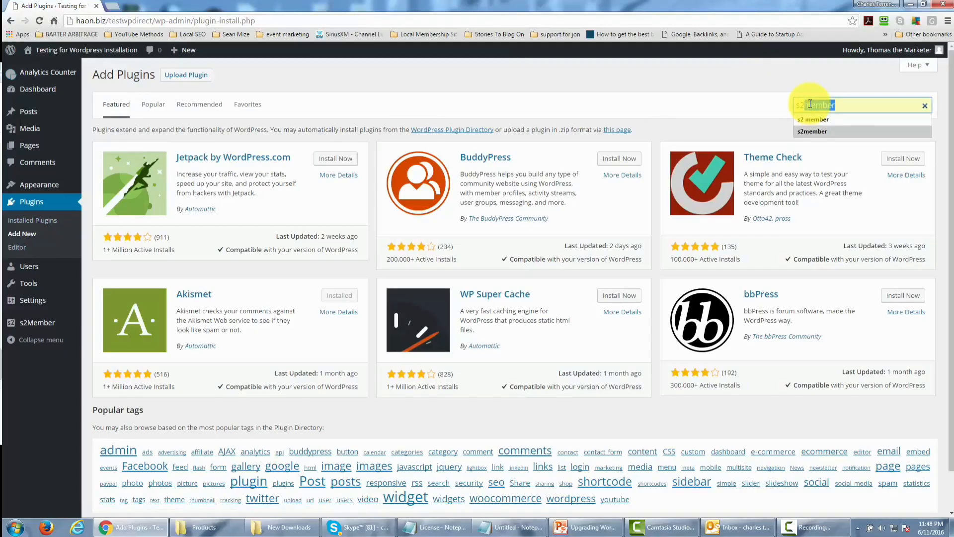
key(Return)
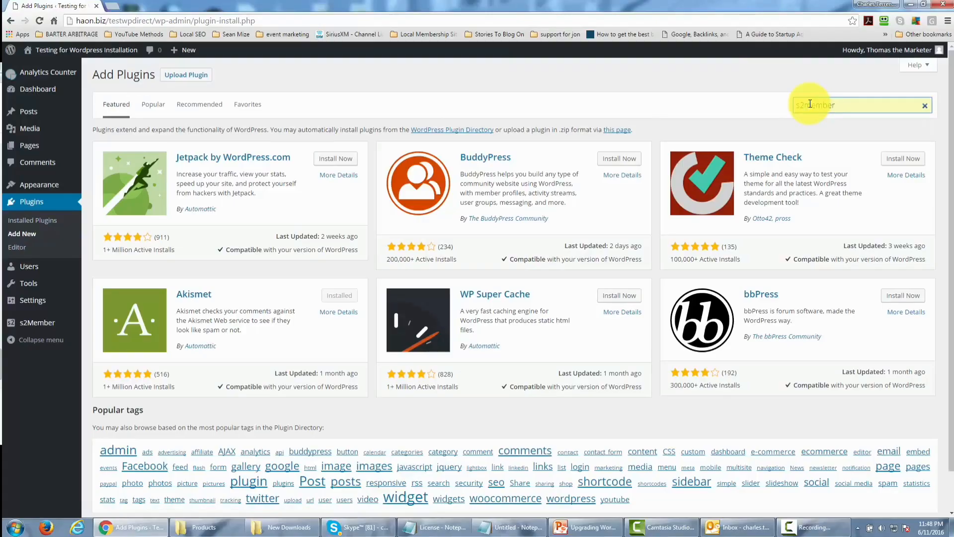
click(862, 110)
key(Return)
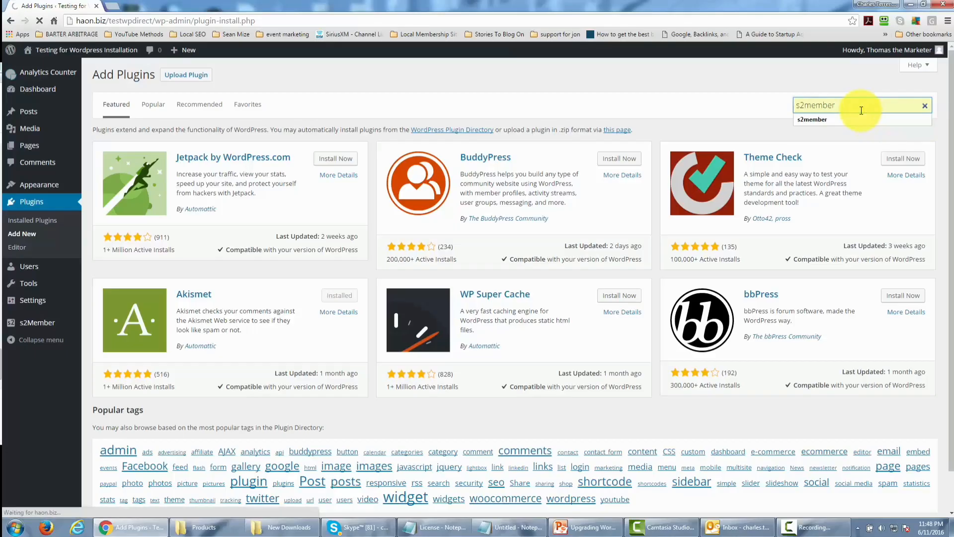
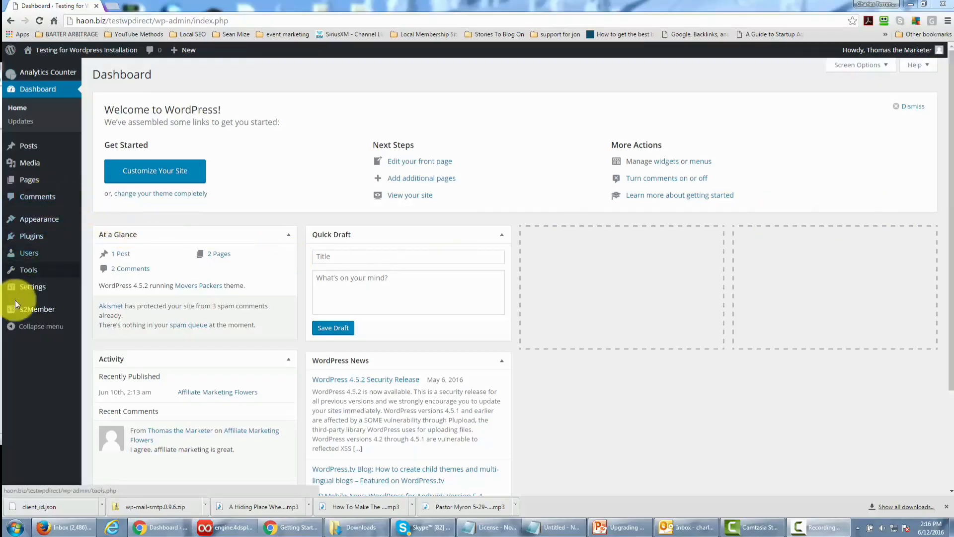
Step: In s2Member's General Options, expand Plugin Deletion Safeguards and auto-generate a Security Encryption Key
mouse_move(33, 312)
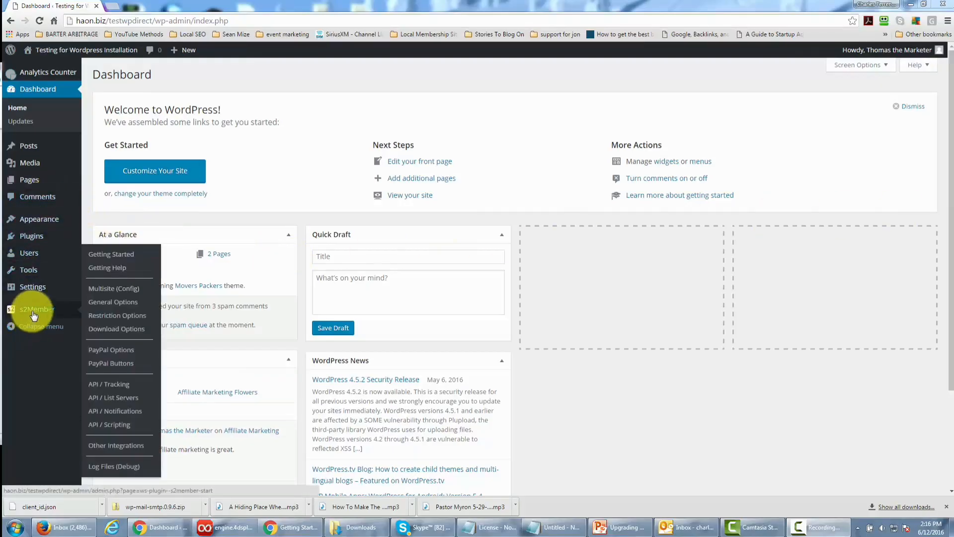
click(105, 304)
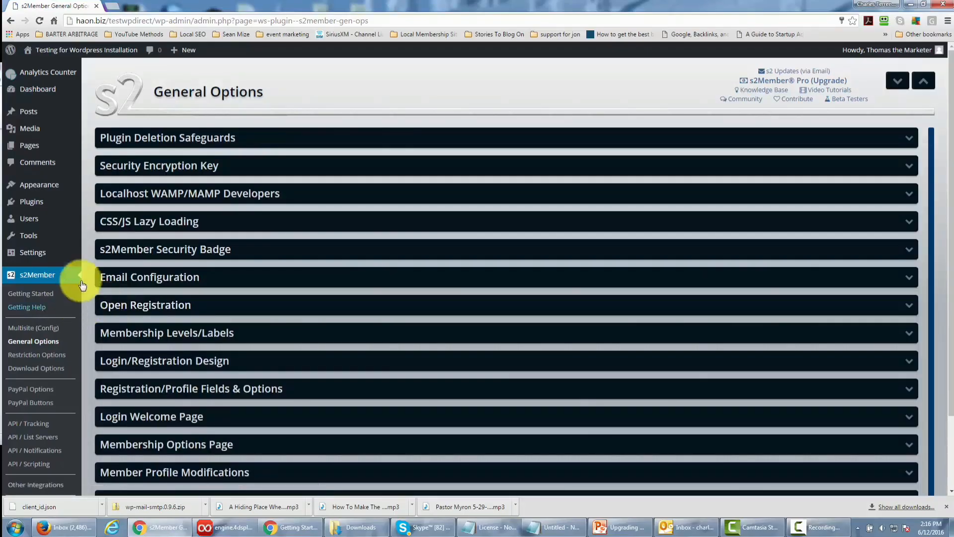
click(448, 144)
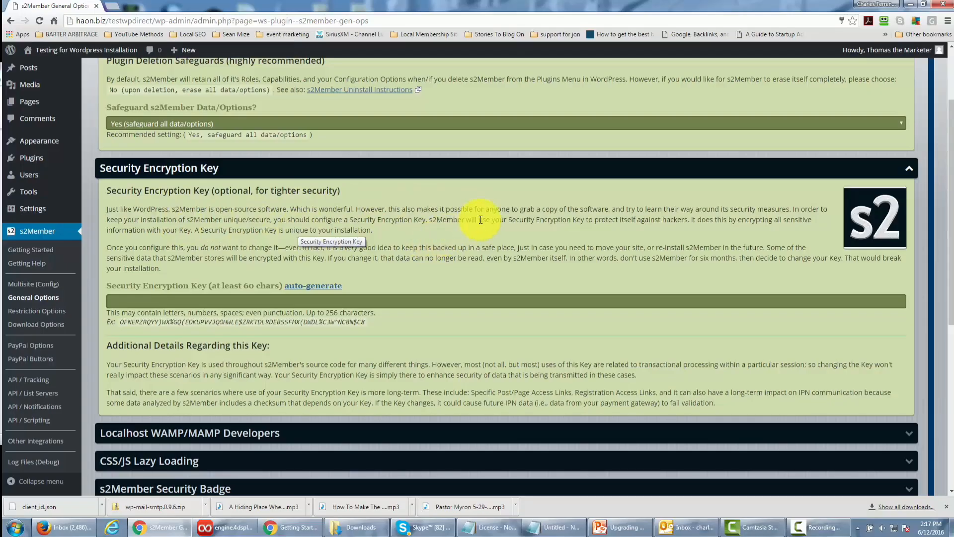
click(311, 287)
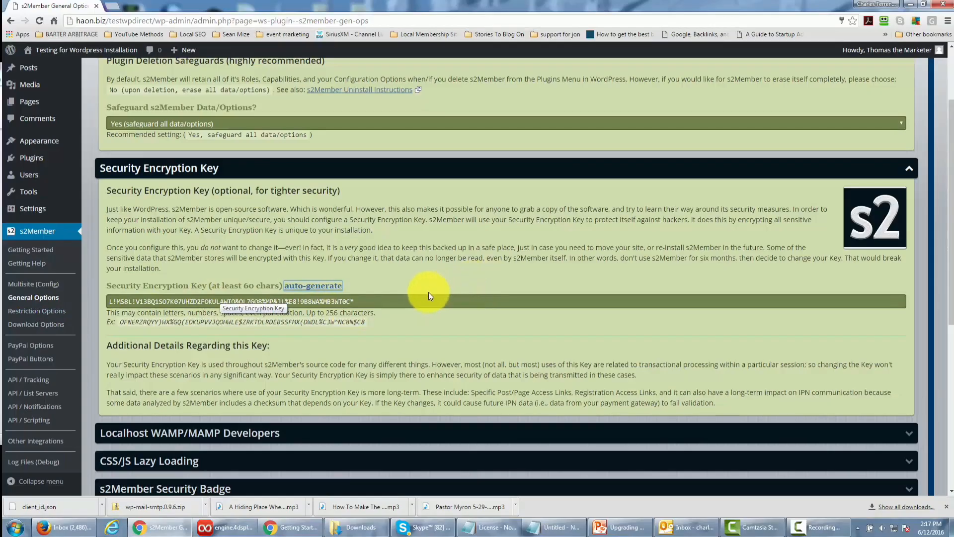
Step: Copy the generated Security Encryption Key from its field, and collapse the Security Encryption Key section
click(366, 302)
drag(351, 300, 95, 302)
right_click(152, 299)
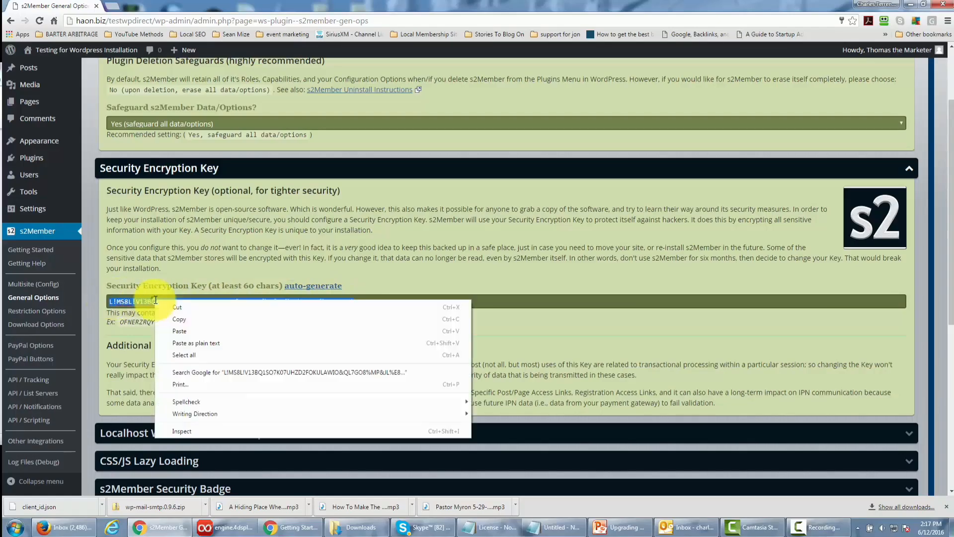
click(182, 318)
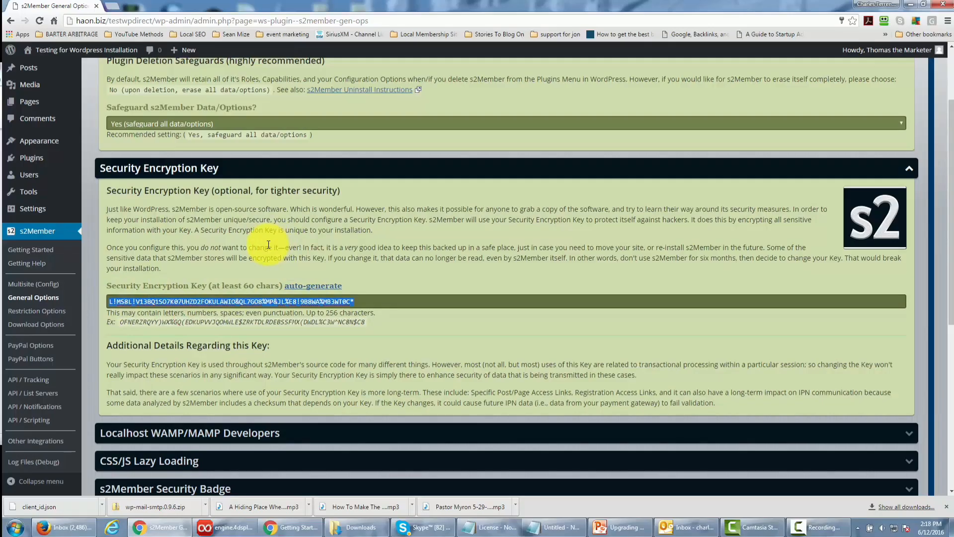
click(631, 169)
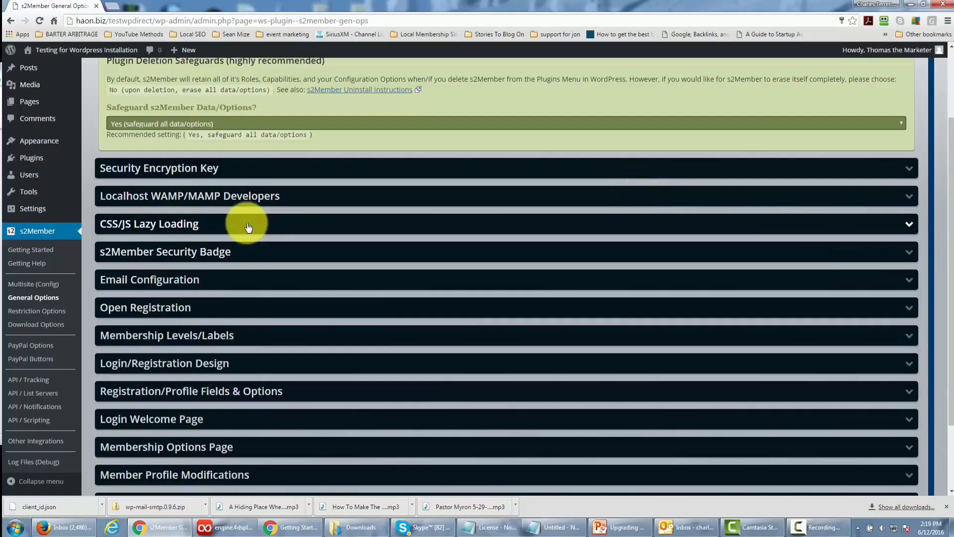
Step: Review the Localhost WAMP/MAMP Developers and CSS/JS Lazy Loading sections, collapsing each one after reading
click(908, 196)
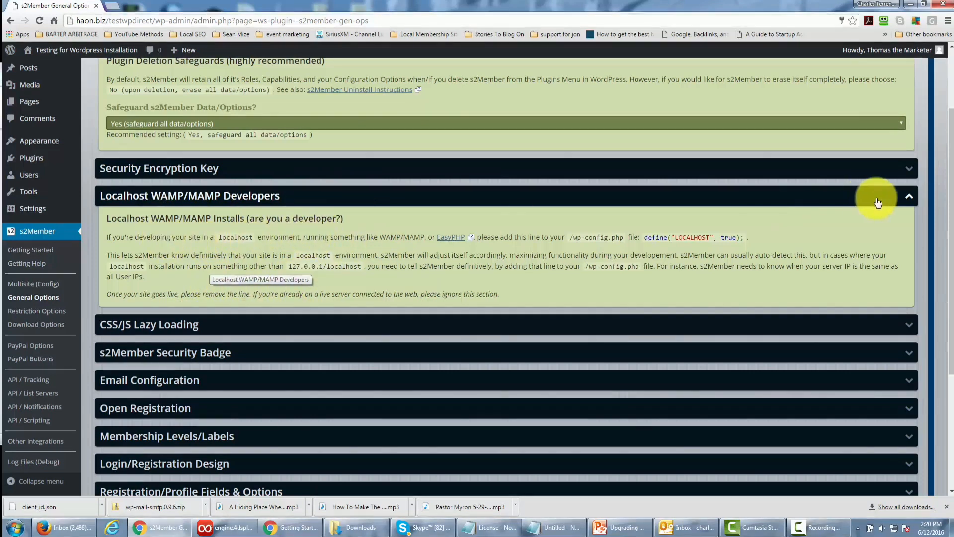
click(911, 199)
click(614, 226)
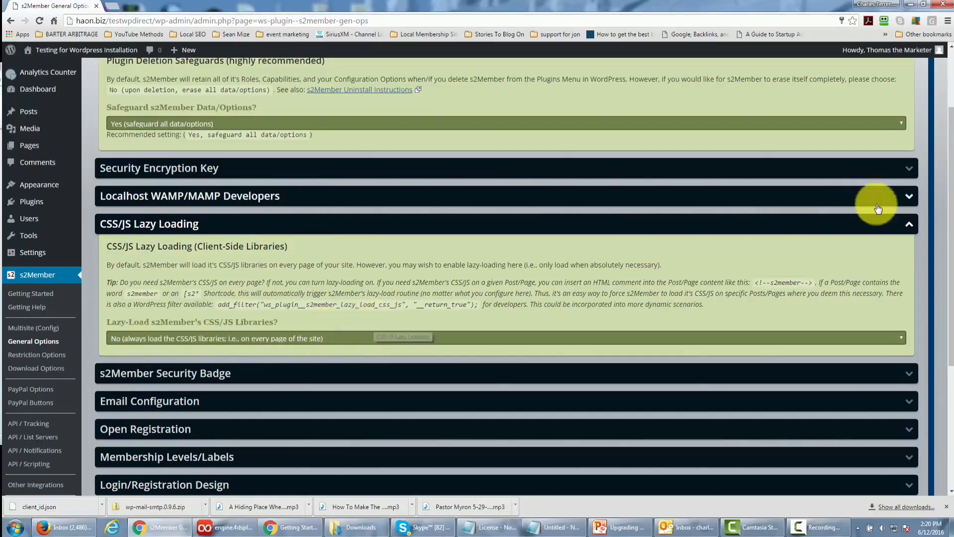
click(909, 225)
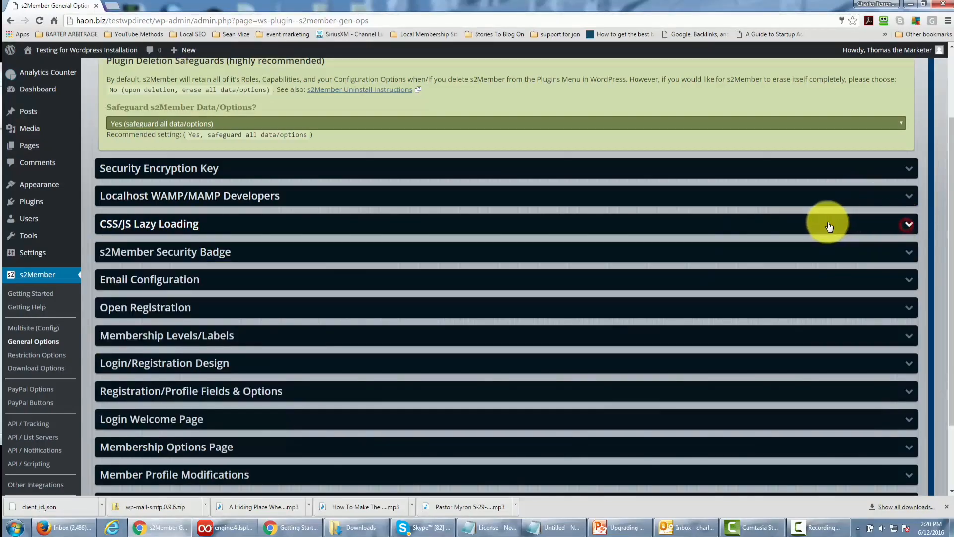
Step: Read through the s2Member Security Badge section, including its status API and footer options, and collapse it
click(908, 279)
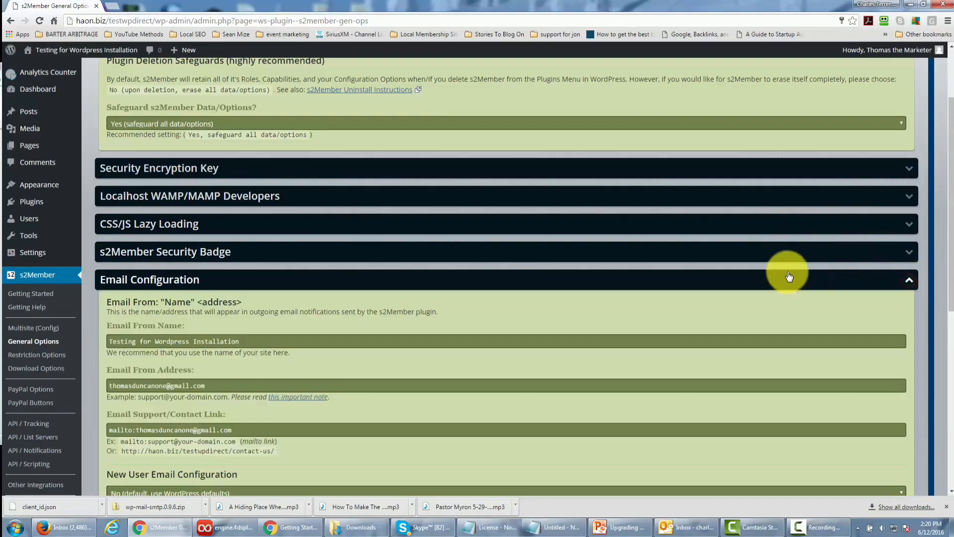
click(908, 279)
click(907, 252)
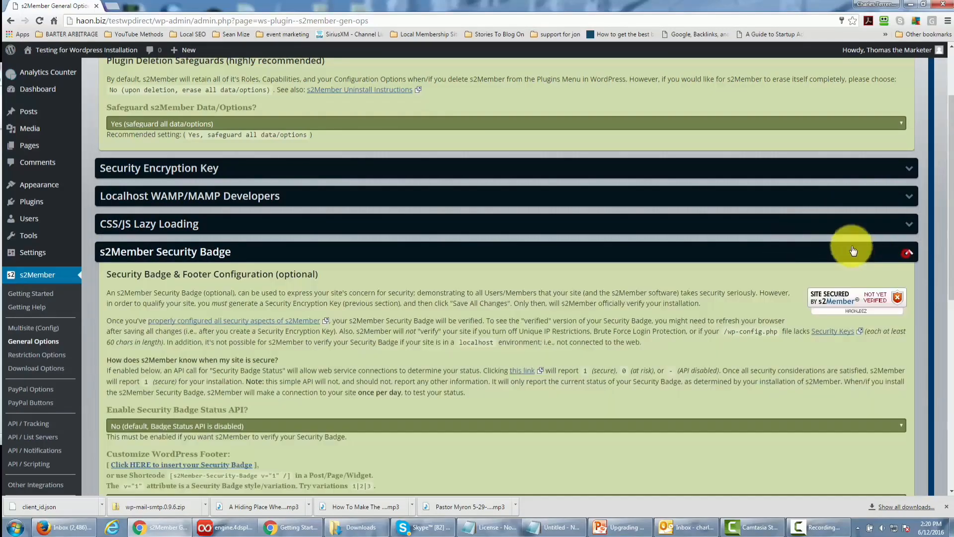
scroll(558, 237, down, 2)
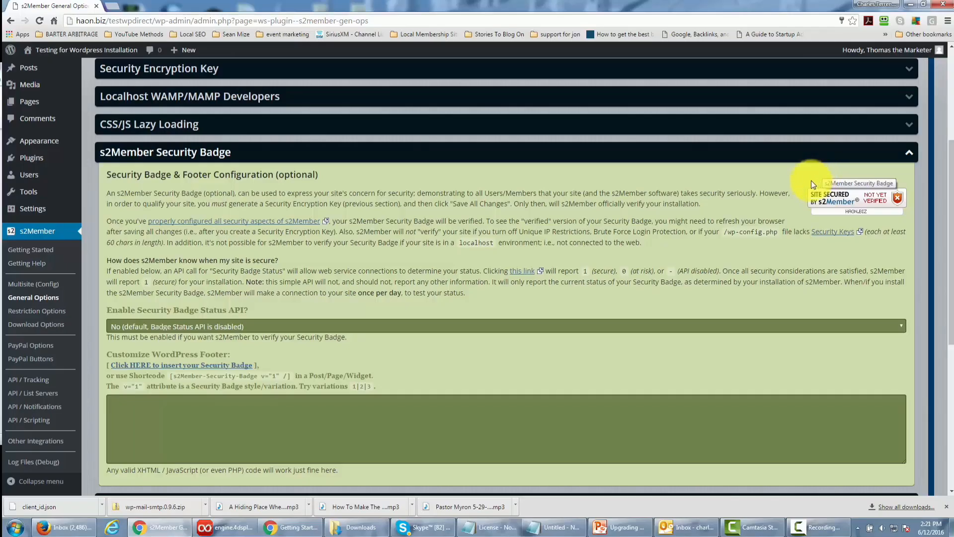
click(908, 154)
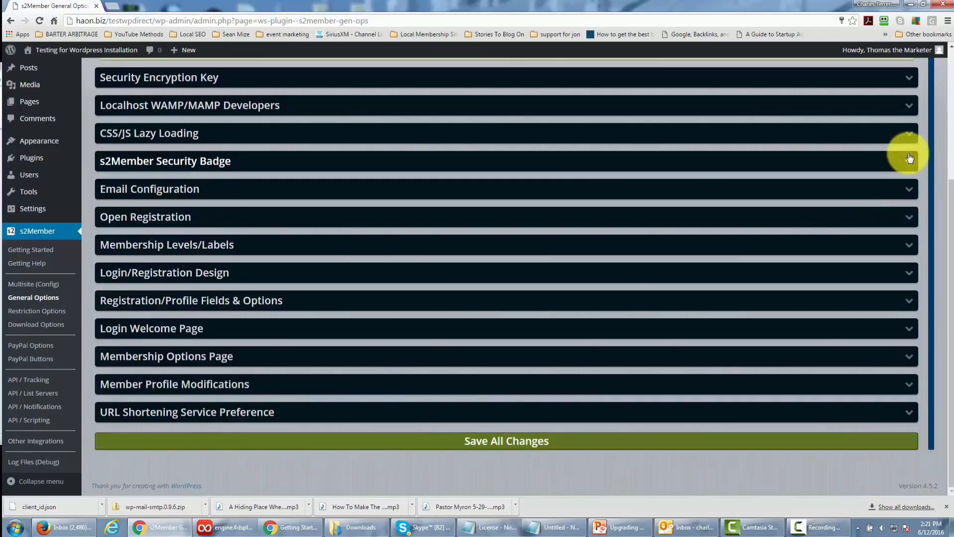
Step: Expand Email Configuration and examine the from name, from address and support contact link settings
click(909, 195)
scroll(583, 178, down, 1)
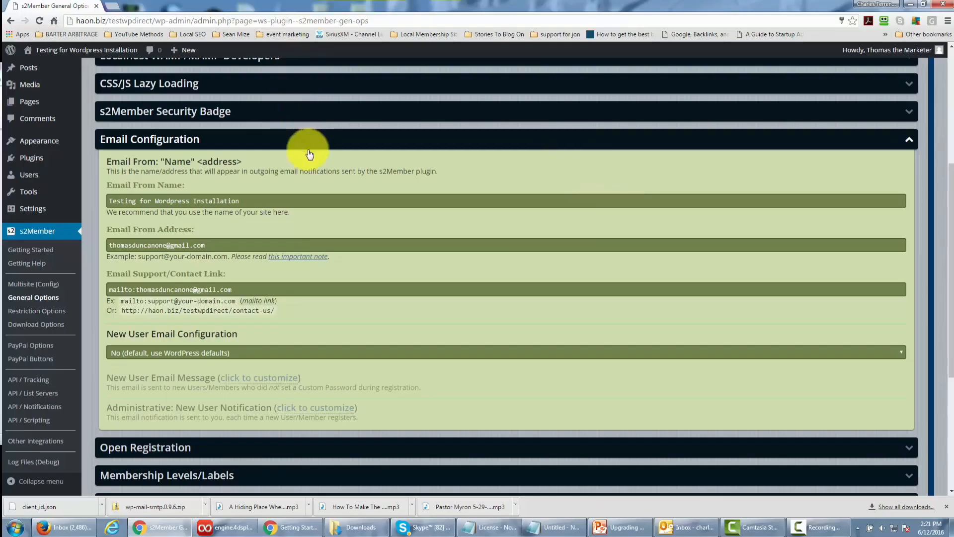
scroll(310, 154, down, 1)
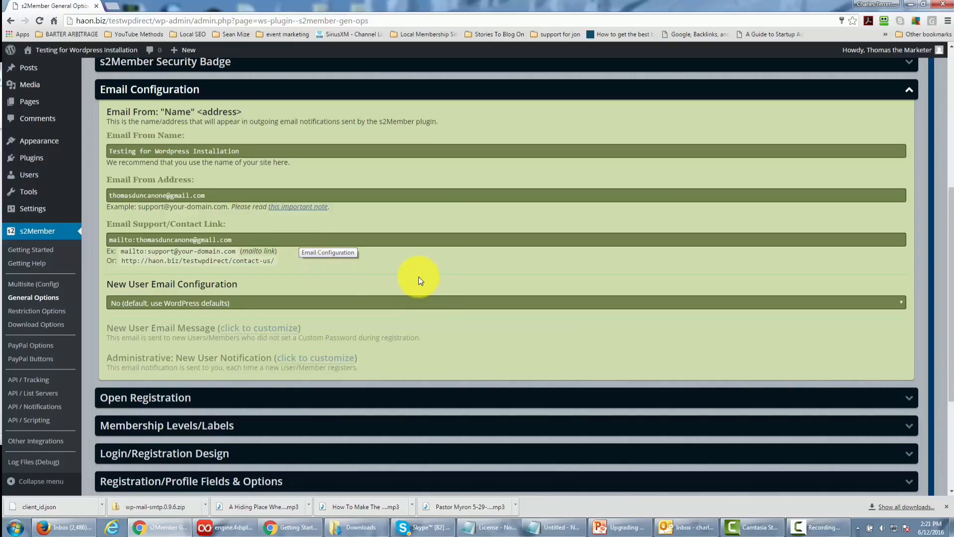
Step: Switch New User Email Configuration to Yes (customize New User Emails with s2Member) and view the customizable New User Email Message
click(717, 308)
click(683, 326)
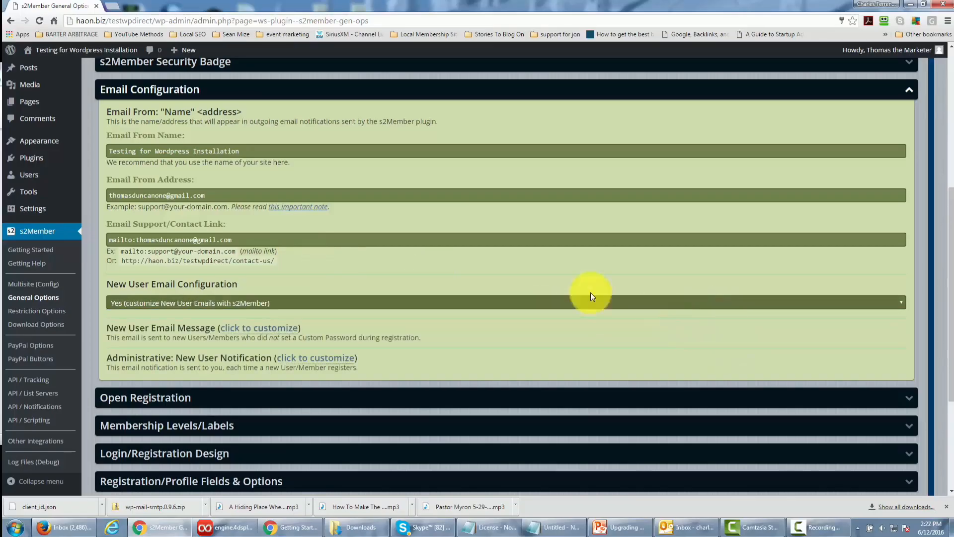
click(260, 327)
scroll(394, 322, down, 3)
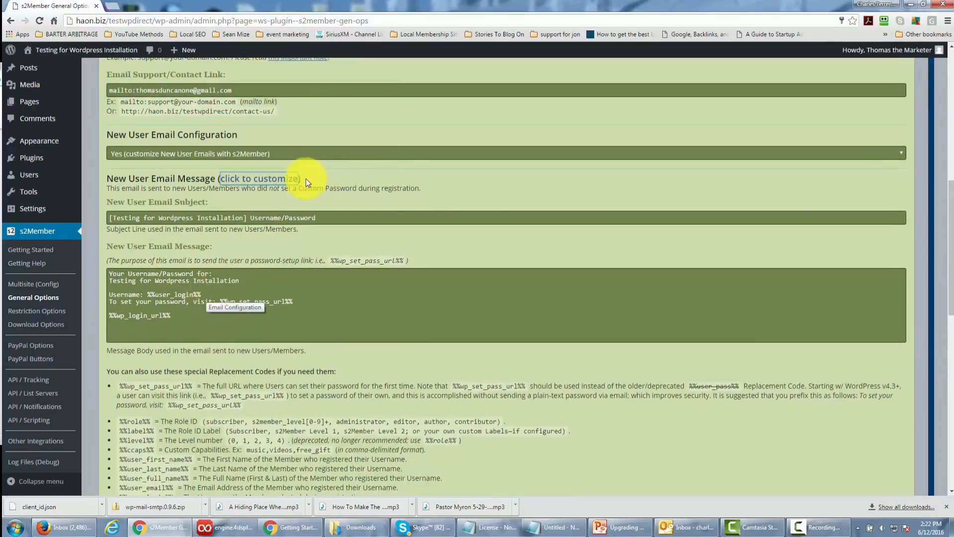
click(285, 182)
click(285, 178)
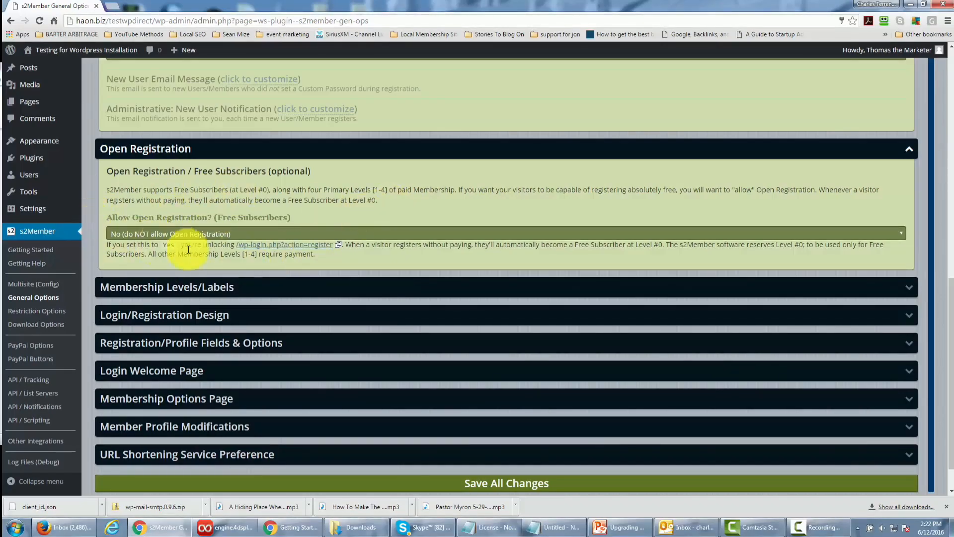
Step: Collapse Open Registration, and review the level labels and the Force WordPress to use your Labels setting in Membership Levels/Labels
click(910, 149)
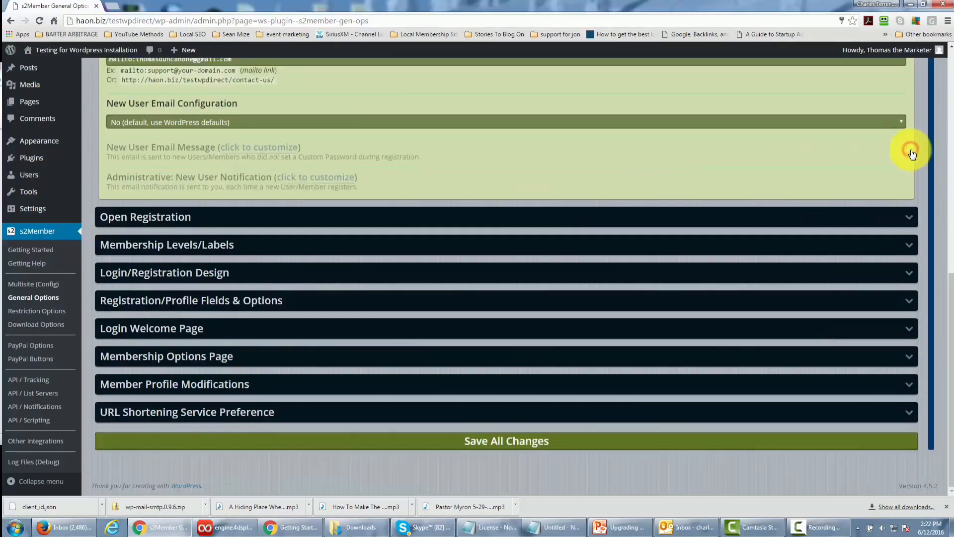
click(910, 245)
scroll(489, 200, down, 2)
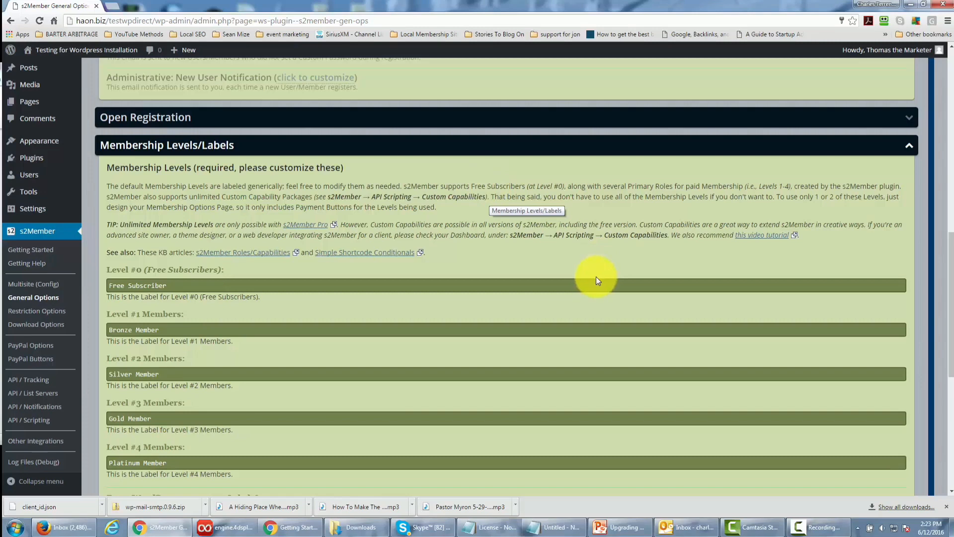
scroll(597, 283, down, 1)
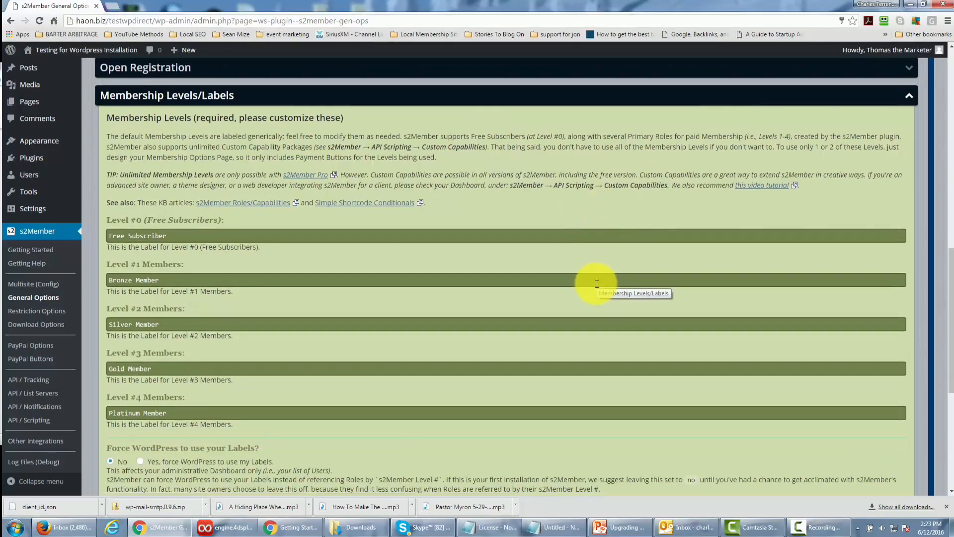
scroll(597, 284, down, 3)
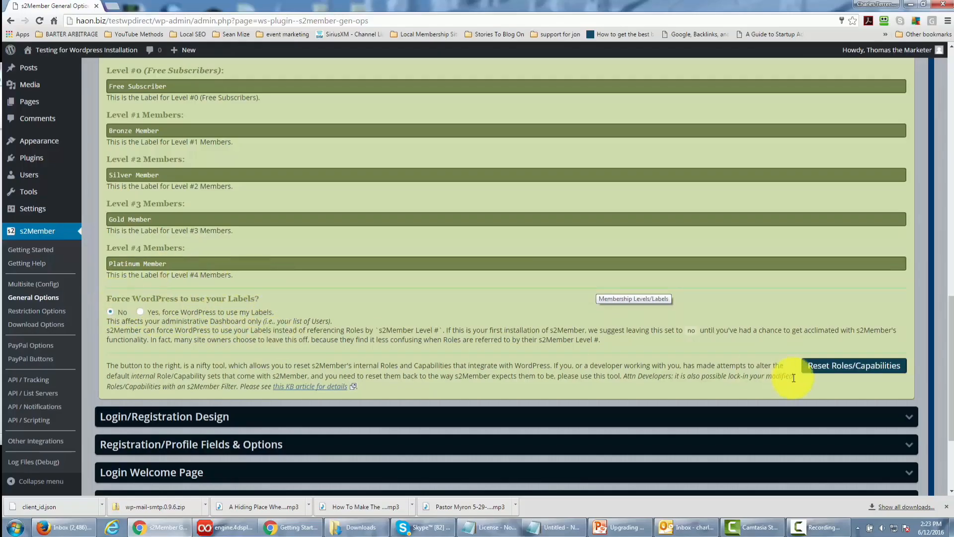
scroll(606, 346, down, 2)
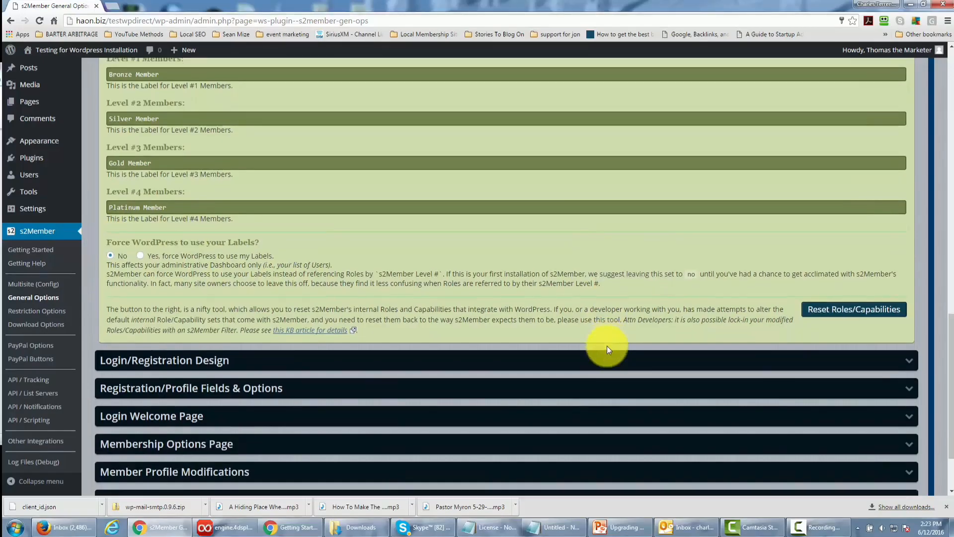
scroll(607, 345, down, 3)
Step: Expand Login/Registration Design and examine the page customization option and the overall font size and family settings
click(665, 276)
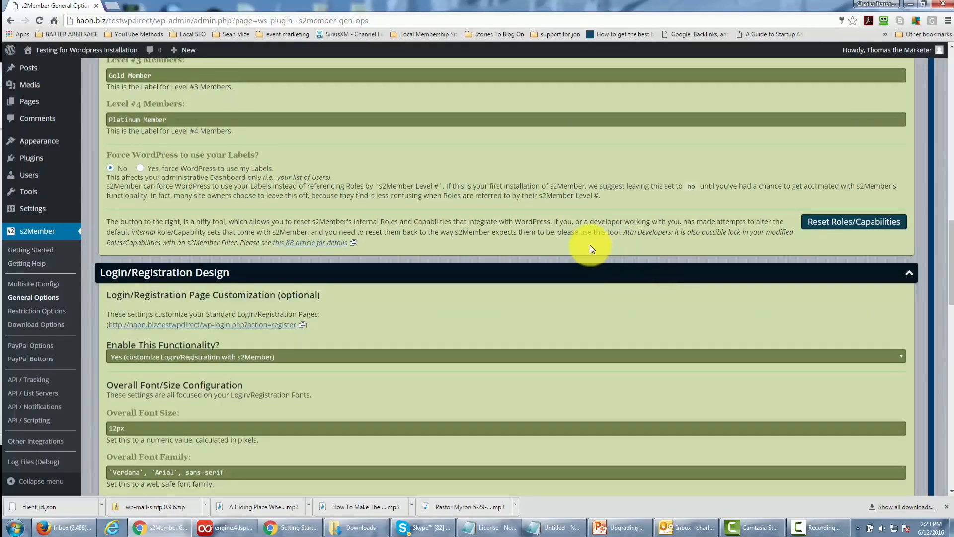
scroll(589, 244, down, 1)
scroll(589, 245, down, 1)
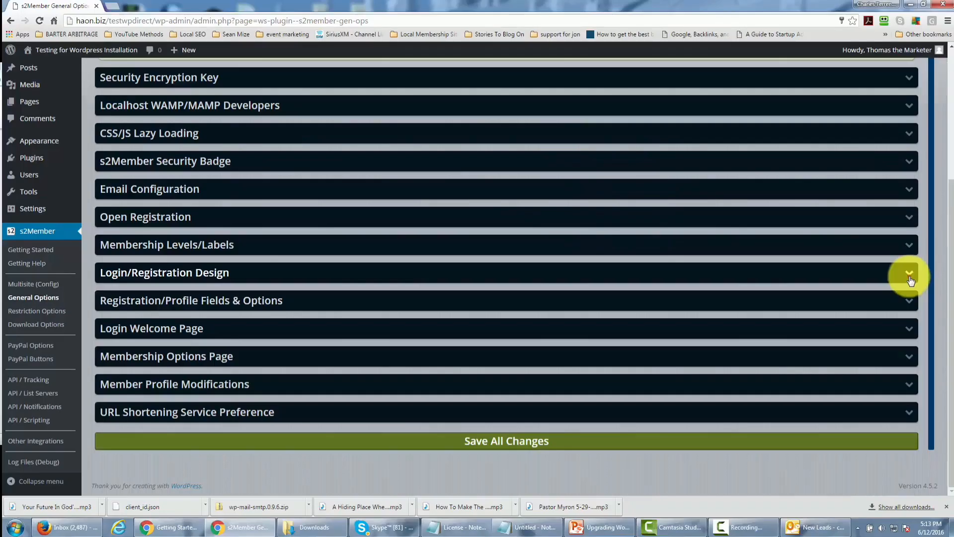
click(910, 278)
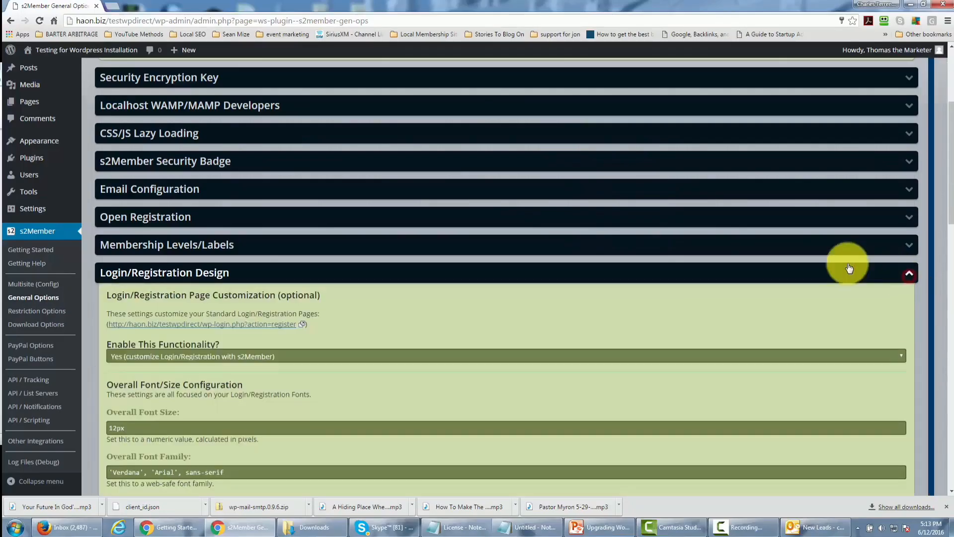
scroll(513, 244, down, 3)
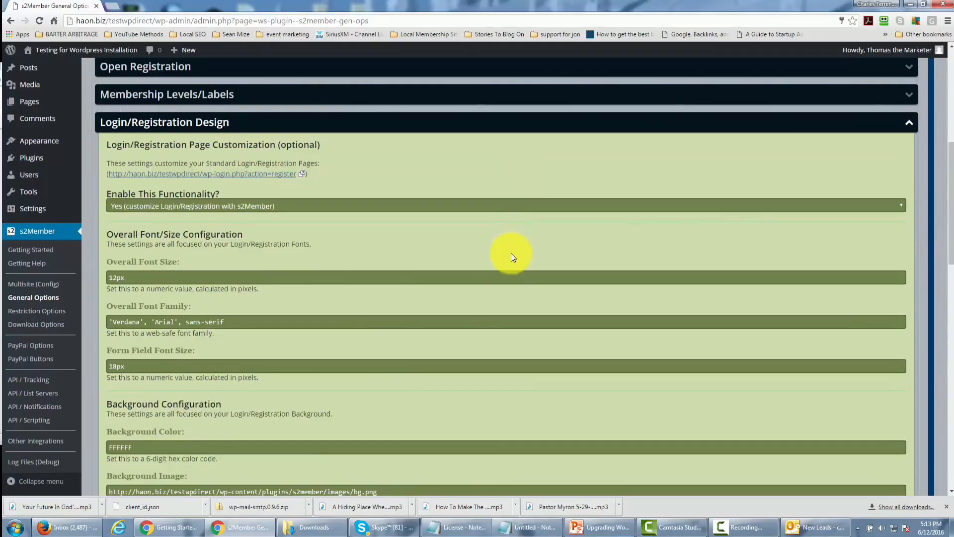
scroll(511, 253, down, 1)
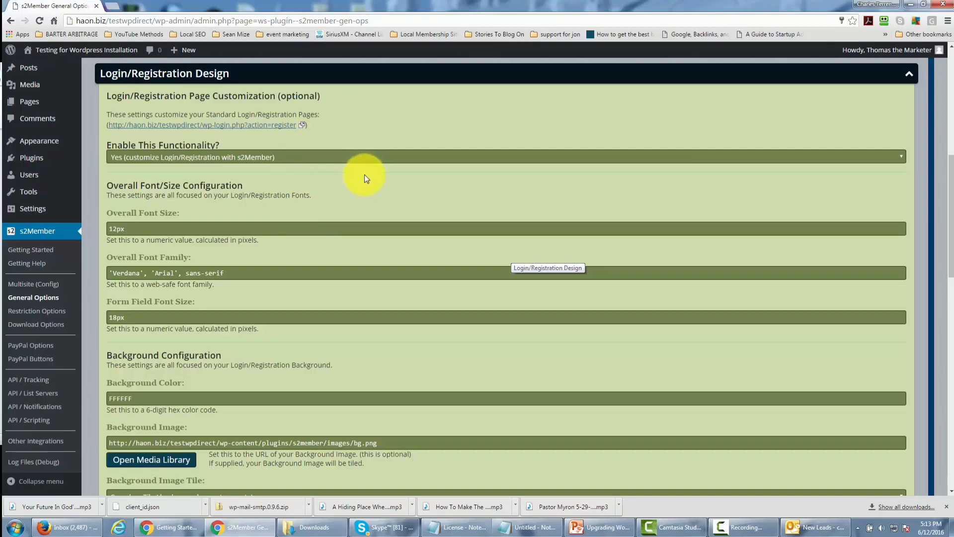
Step: Inspect the login page's Background Configuration and select the full Background Image URL
scroll(343, 165, down, 4)
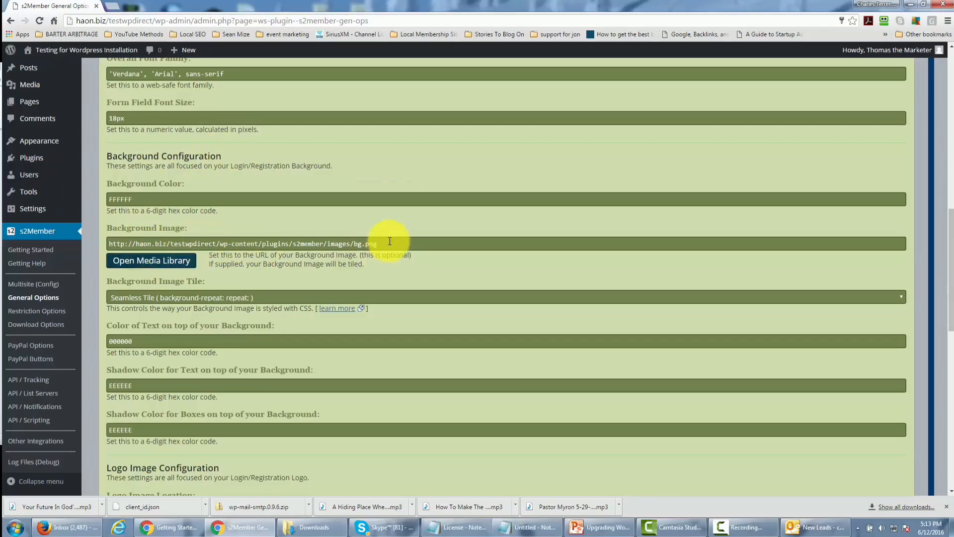
drag(386, 245, 83, 234)
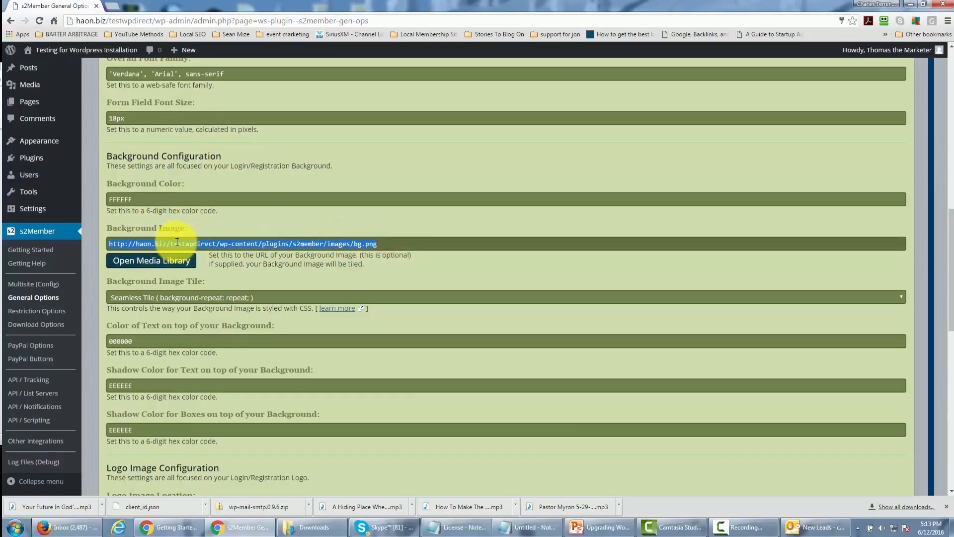
click(109, 244)
drag(129, 245, 394, 249)
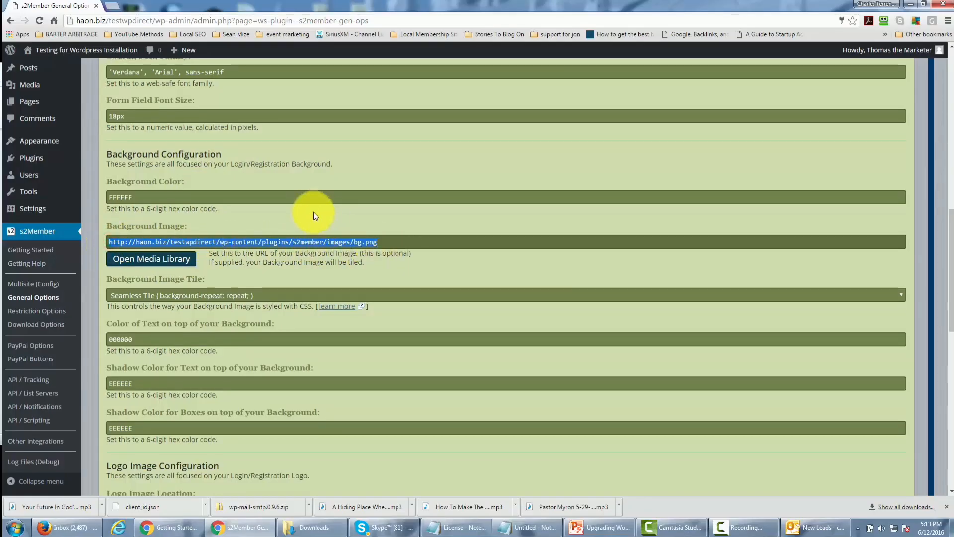
Step: Select the Logo Image Location URL and compare the Logo Image Configuration with the background and font settings above it
scroll(313, 216, down, 5)
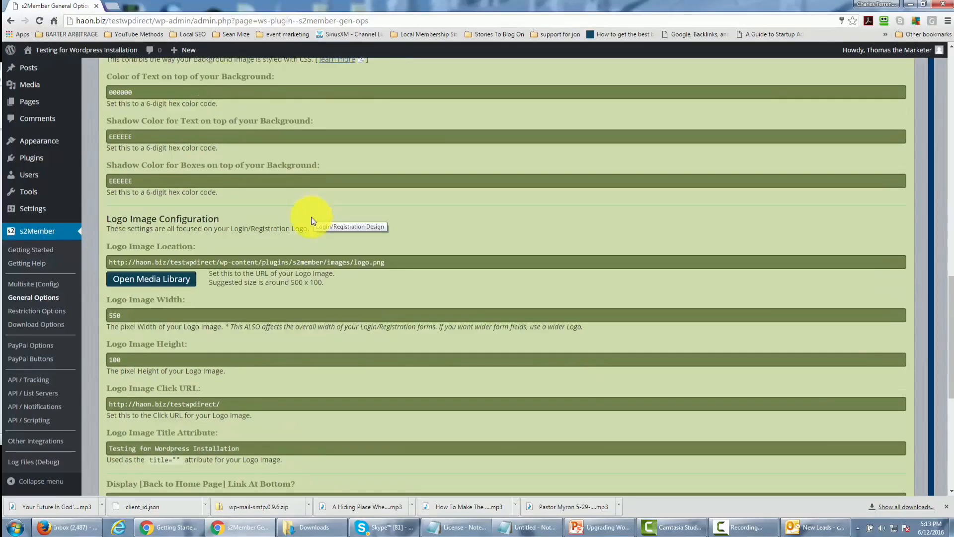
click(403, 260)
drag(403, 259, 100, 265)
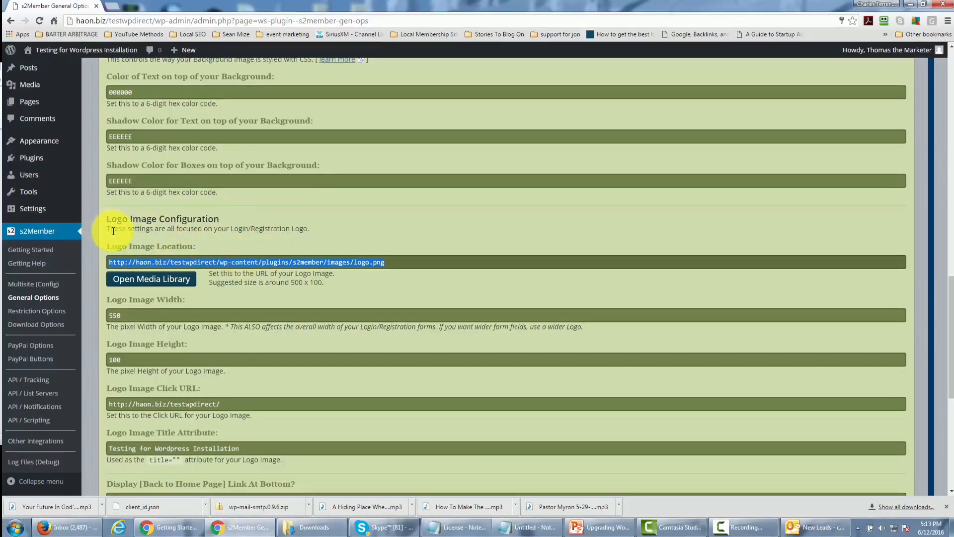
scroll(214, 249, up, 4)
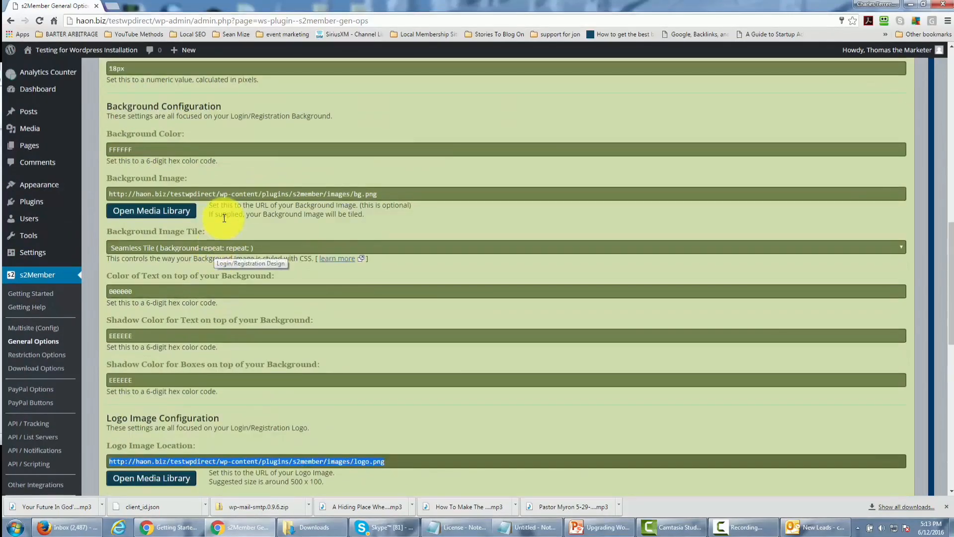
scroll(224, 218, up, 1)
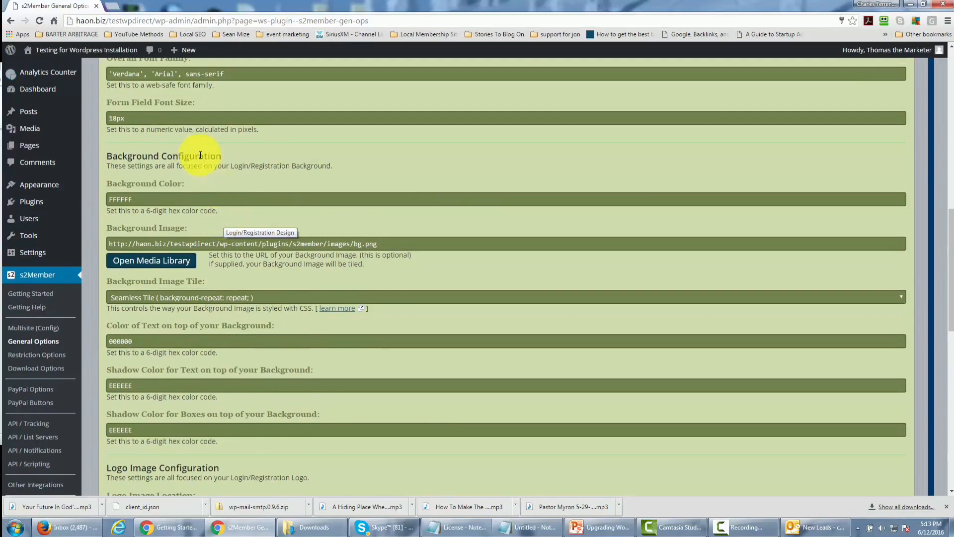
scroll(199, 155, up, 1)
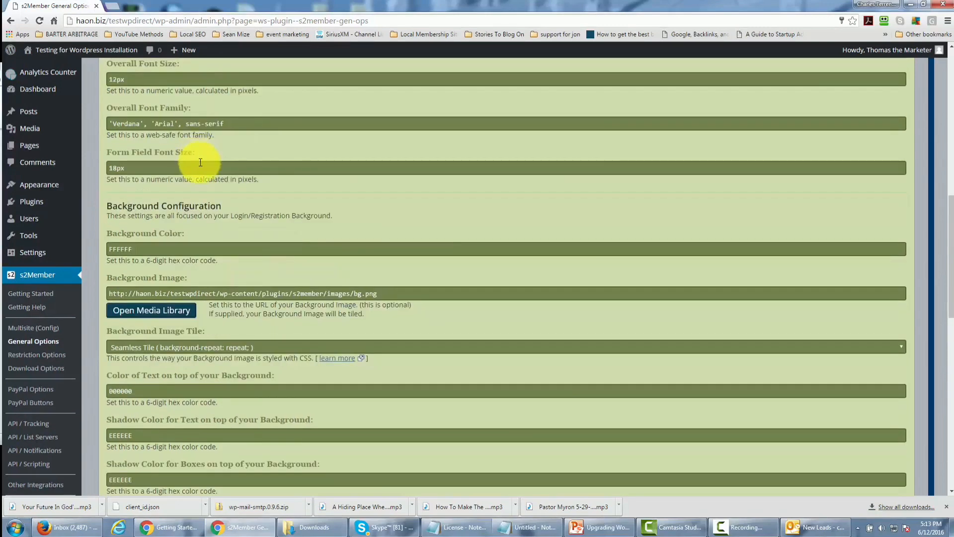
scroll(199, 158, down, 4)
scroll(204, 177, down, 2)
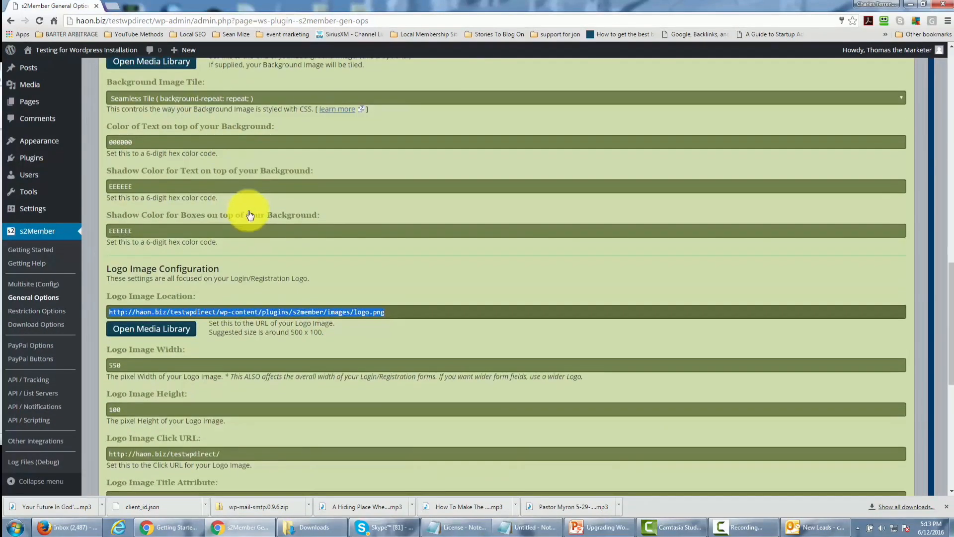
scroll(335, 224, down, 1)
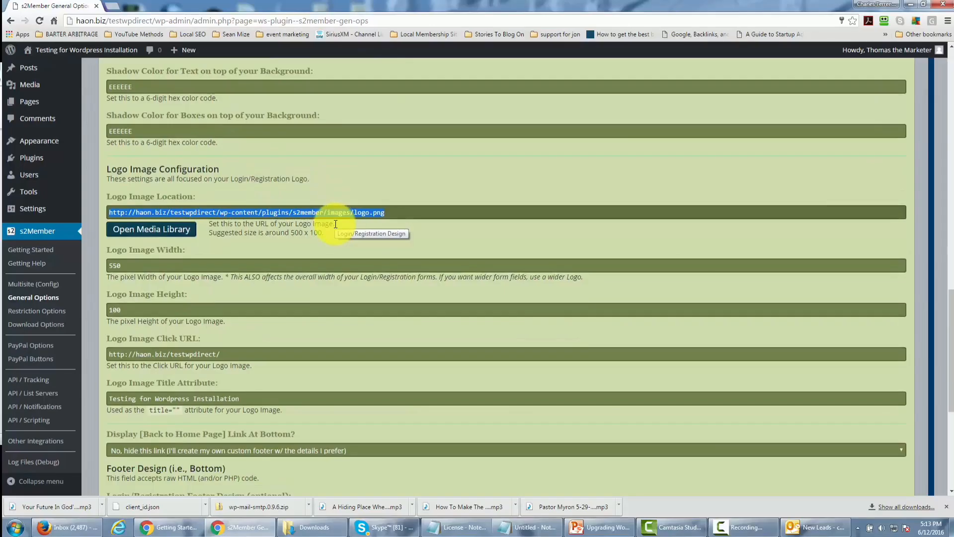
Step: Review the logo size, click URL, title attribute and footer design settings, then collapse Login/Registration Design
scroll(336, 225, down, 1)
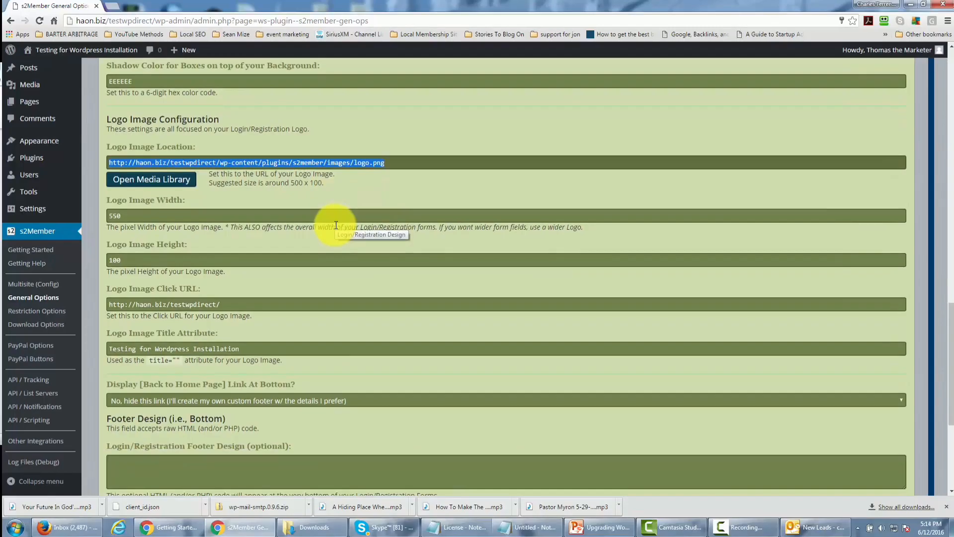
scroll(335, 226, down, 1)
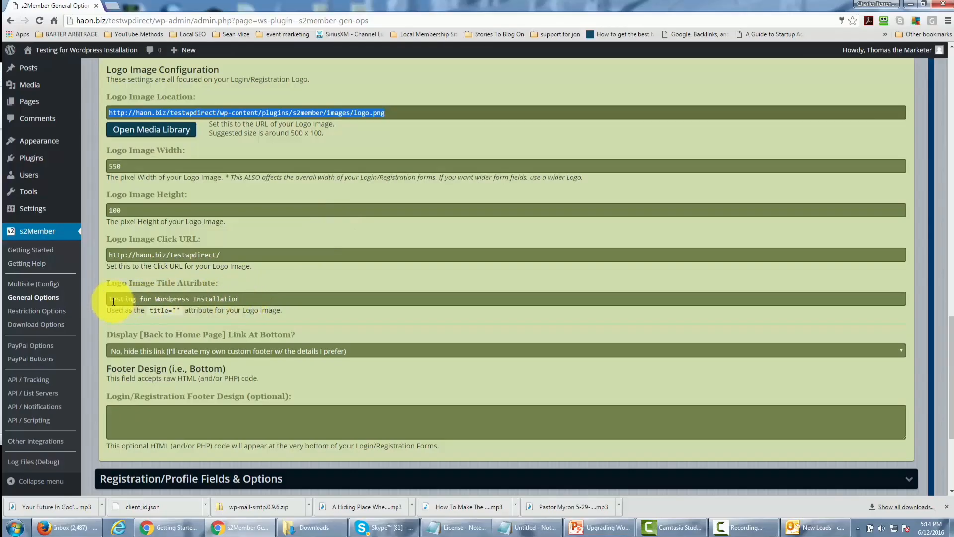
drag(113, 300, 231, 315)
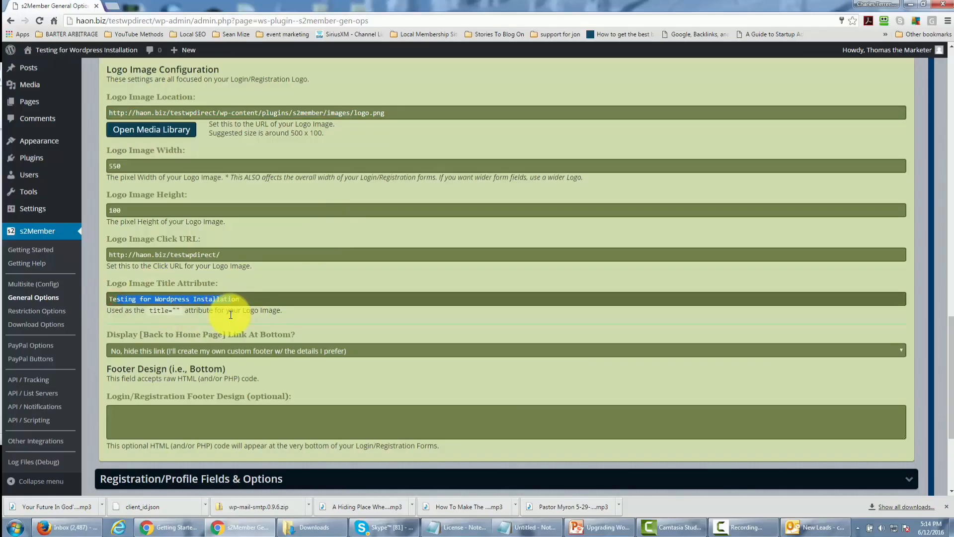
click(270, 272)
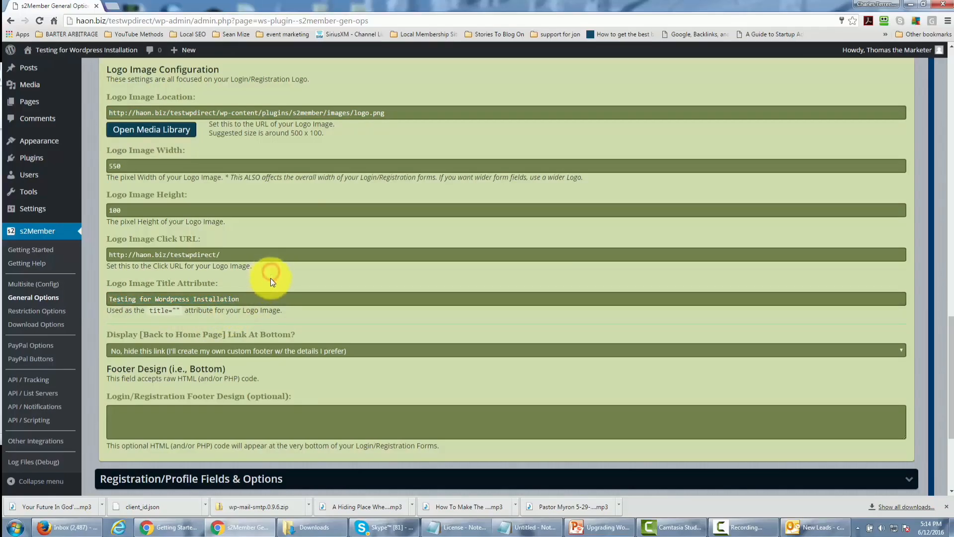
scroll(270, 278, down, 2)
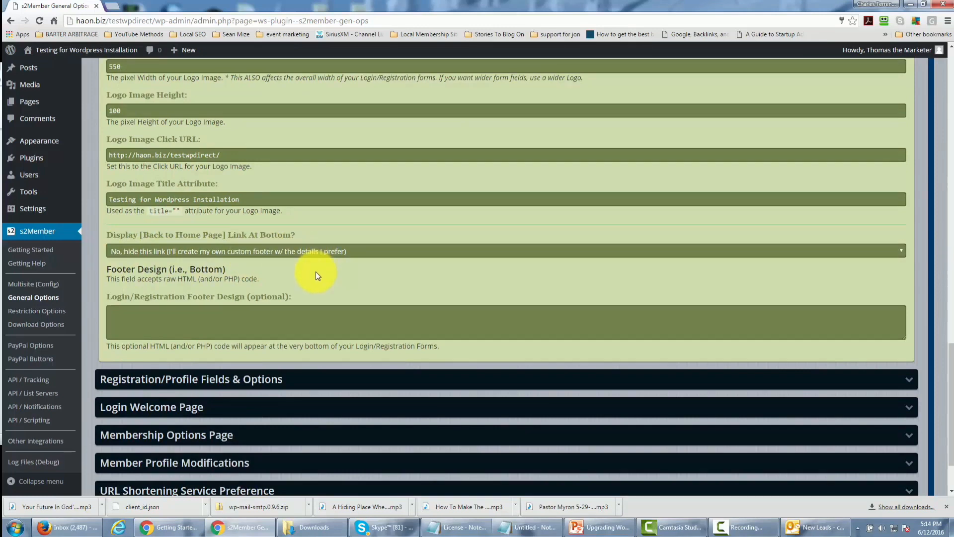
scroll(324, 283, up, 15)
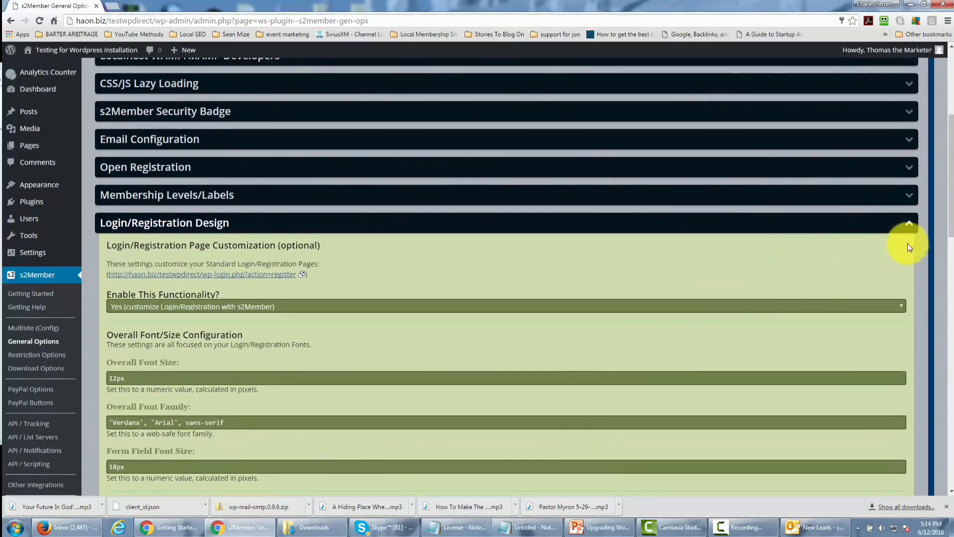
click(906, 222)
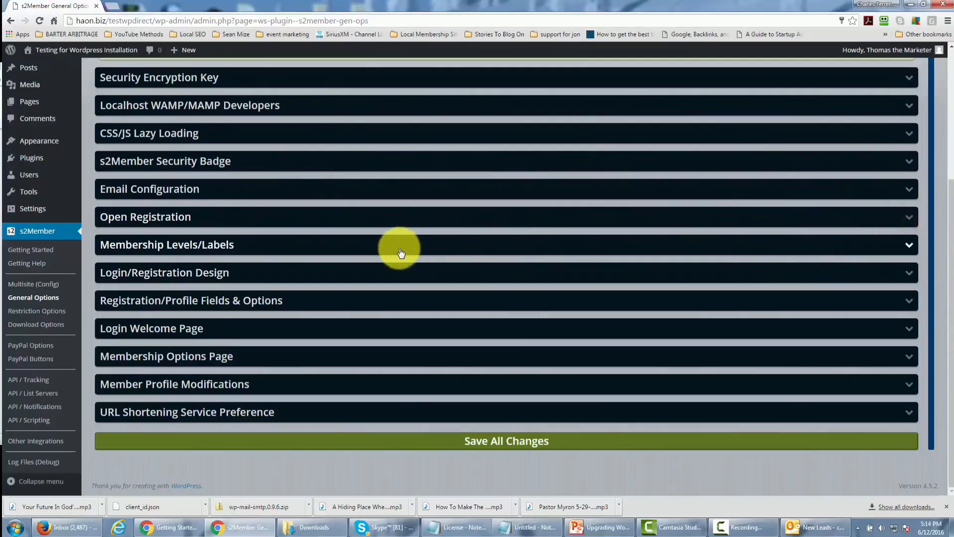
Step: Expand Registration/Profile Fields & Options, examine the custom field, name, password and BuddyPress settings, and collapse the section
click(295, 303)
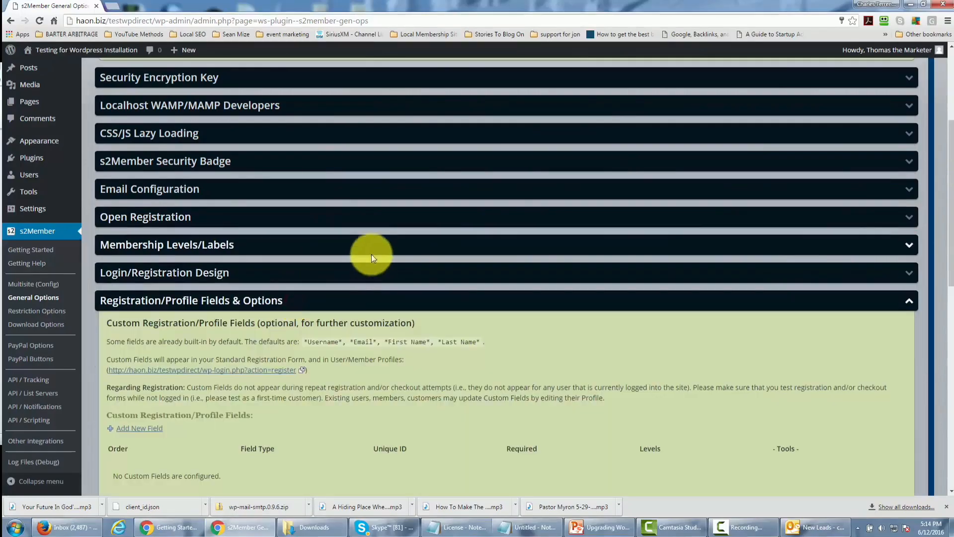
scroll(372, 255, down, 4)
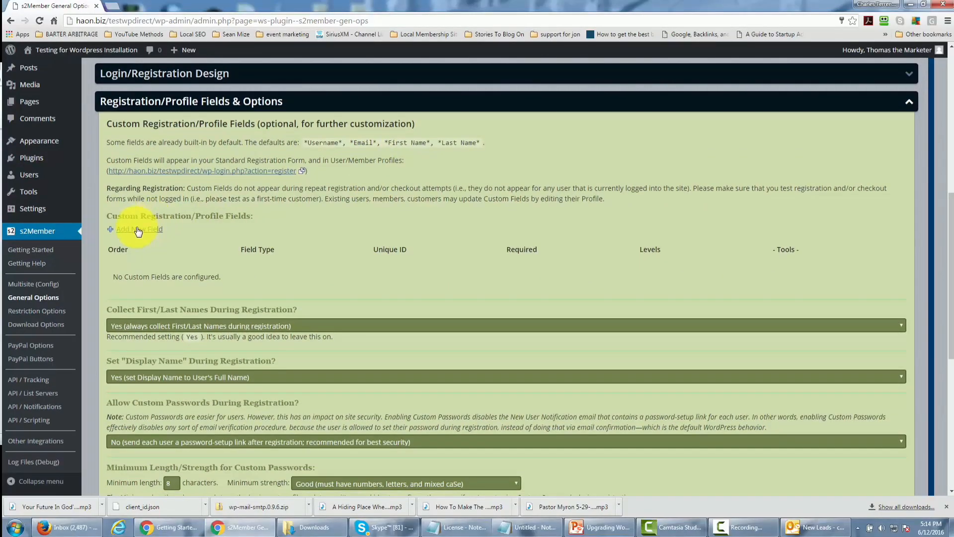
scroll(380, 211, down, 1)
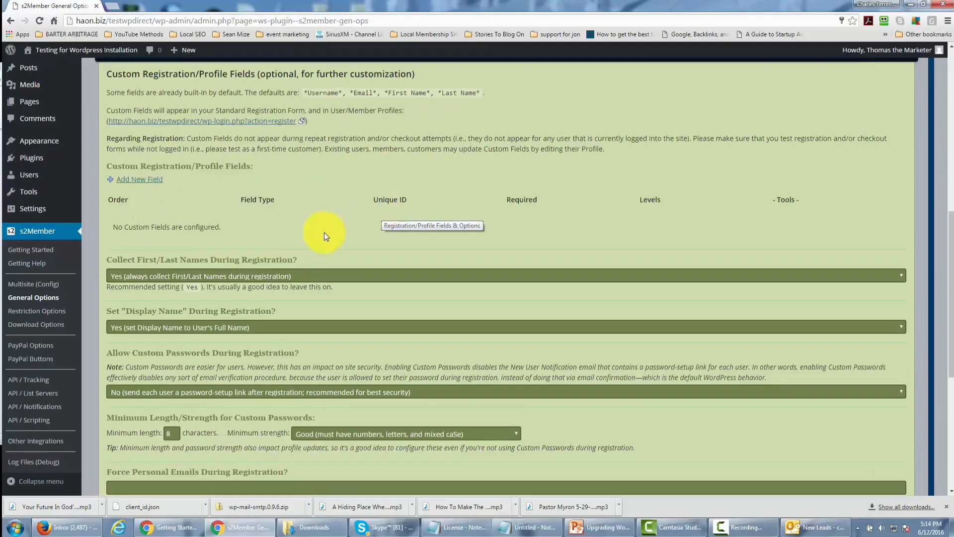
scroll(324, 236, down, 3)
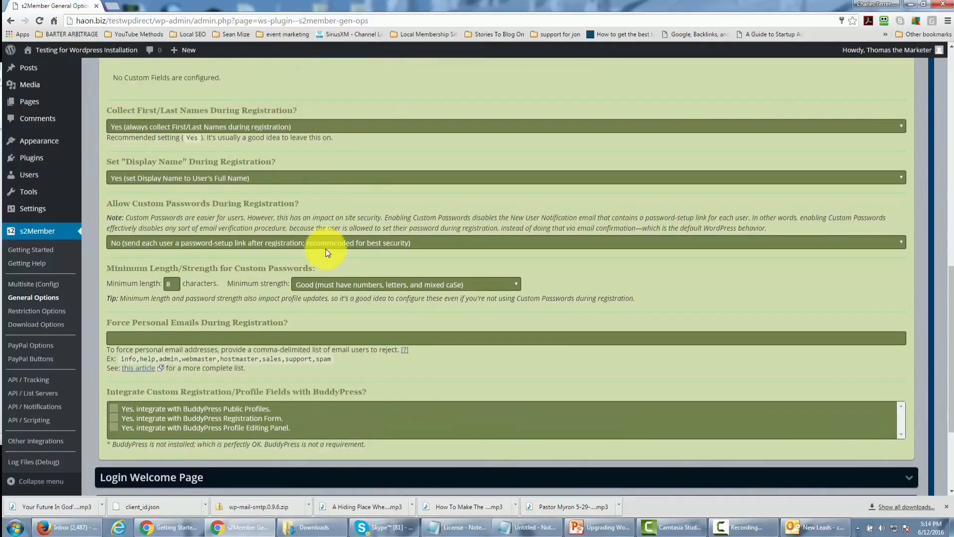
scroll(342, 258, down, 2)
scroll(344, 260, up, 7)
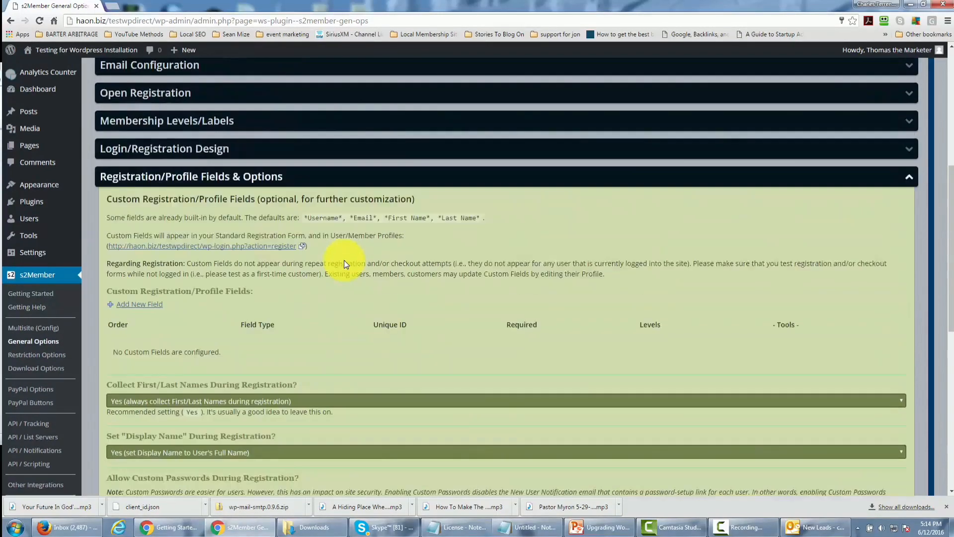
scroll(343, 261, up, 1)
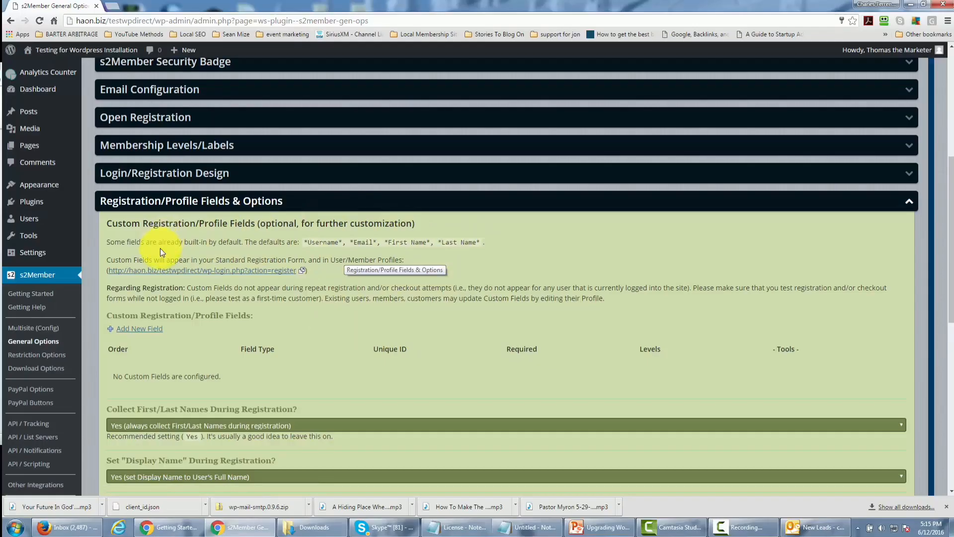
click(909, 203)
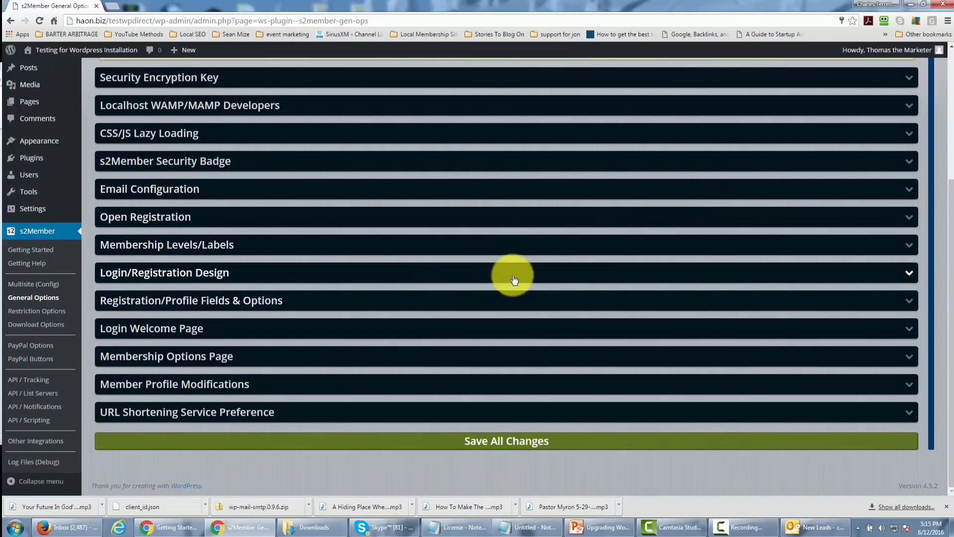
Step: Expand Login Welcome Page, read its requirements and check which existing pages can be chosen as the welcome page
click(909, 332)
scroll(597, 280, down, 3)
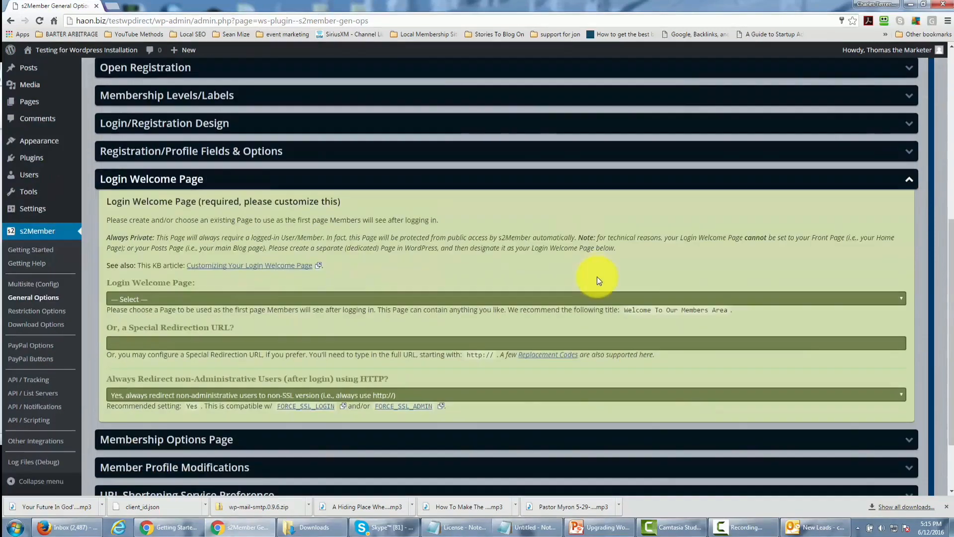
scroll(589, 267, down, 1)
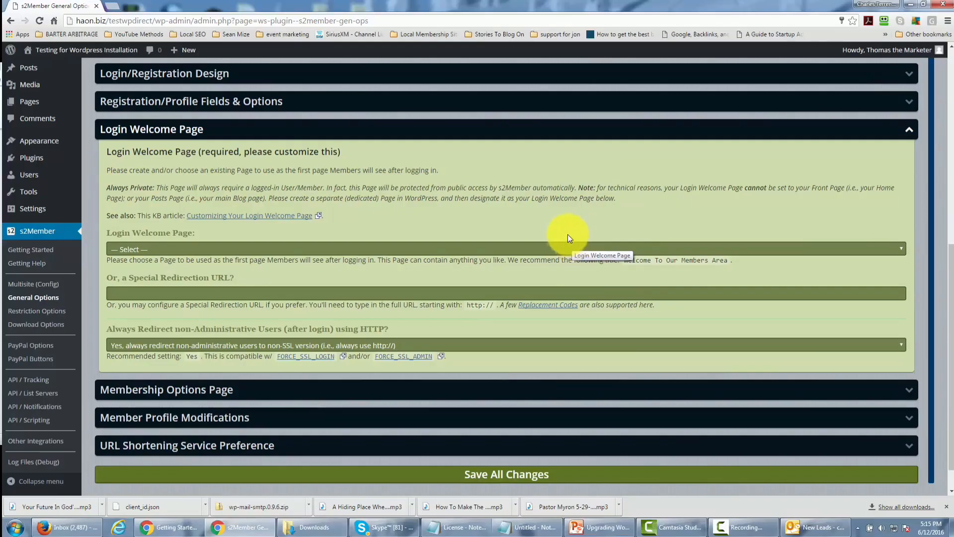
click(653, 249)
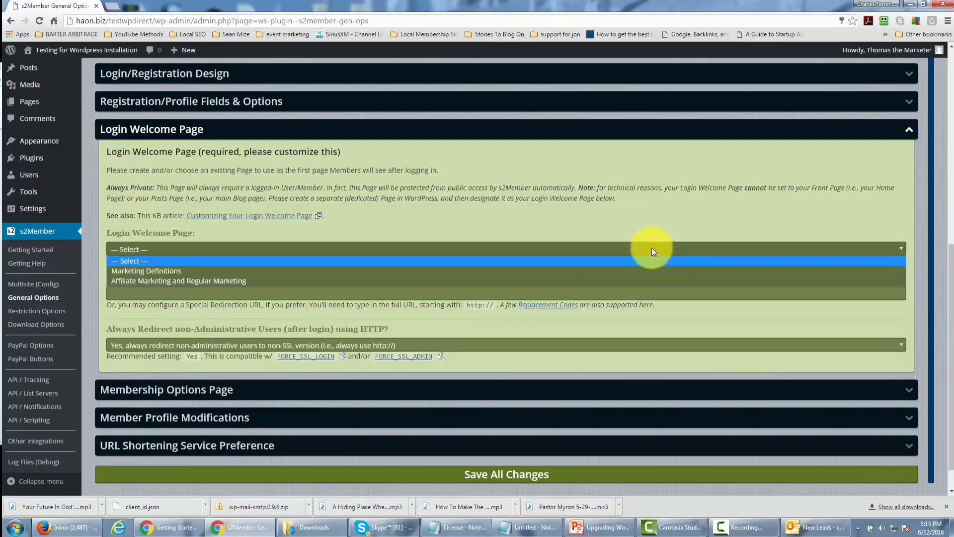
click(652, 259)
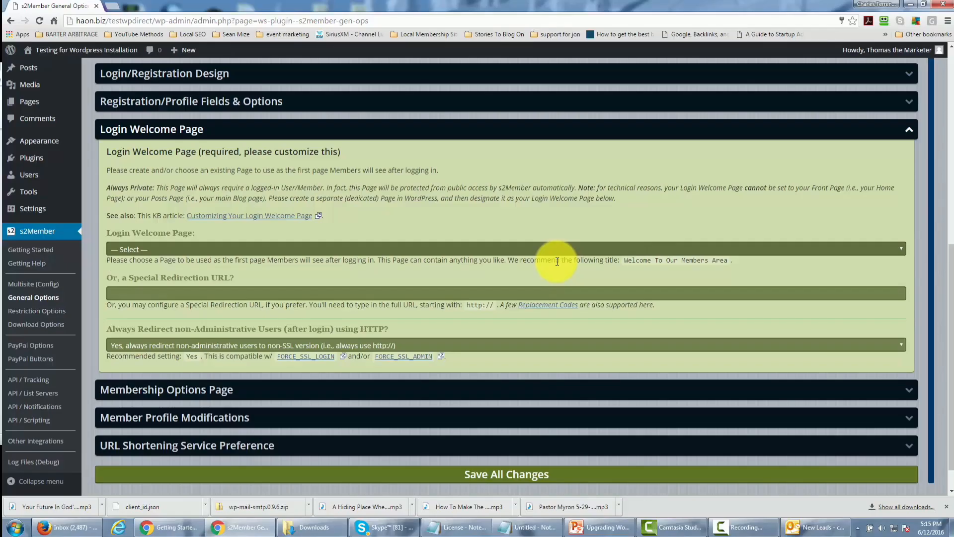
scroll(556, 298, up, 1)
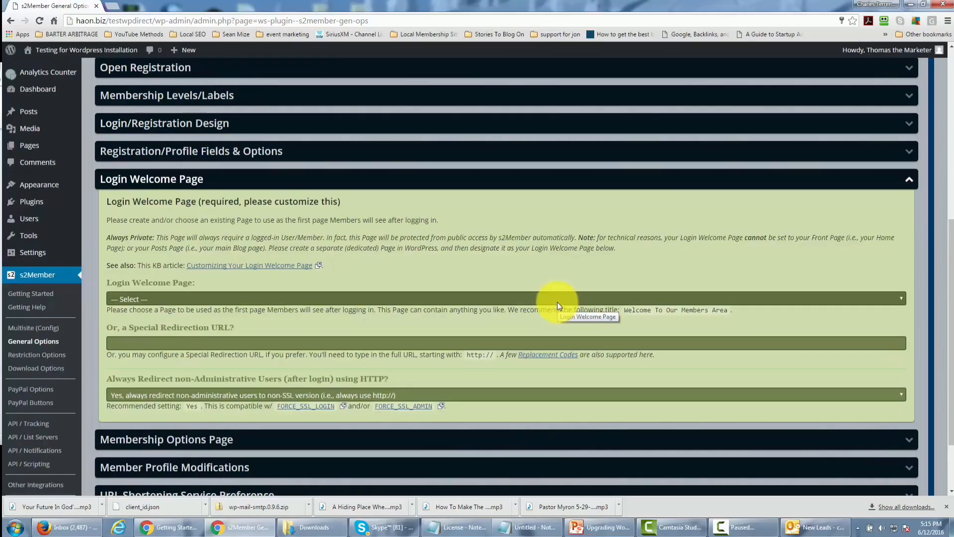
Step: Open the site's Pages in a new browser tab and publish a new page titled "Welcome To Our Membership Area"
right_click(36, 149)
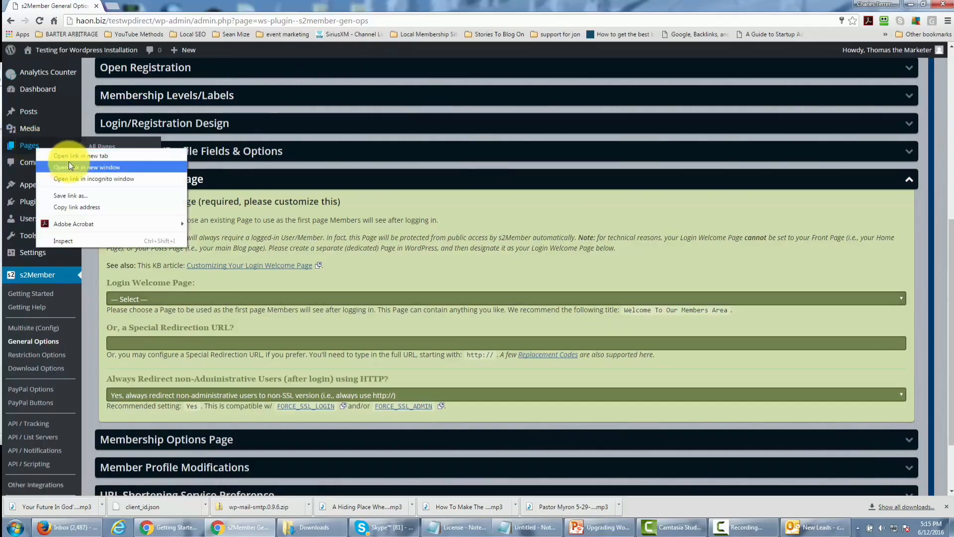
click(87, 157)
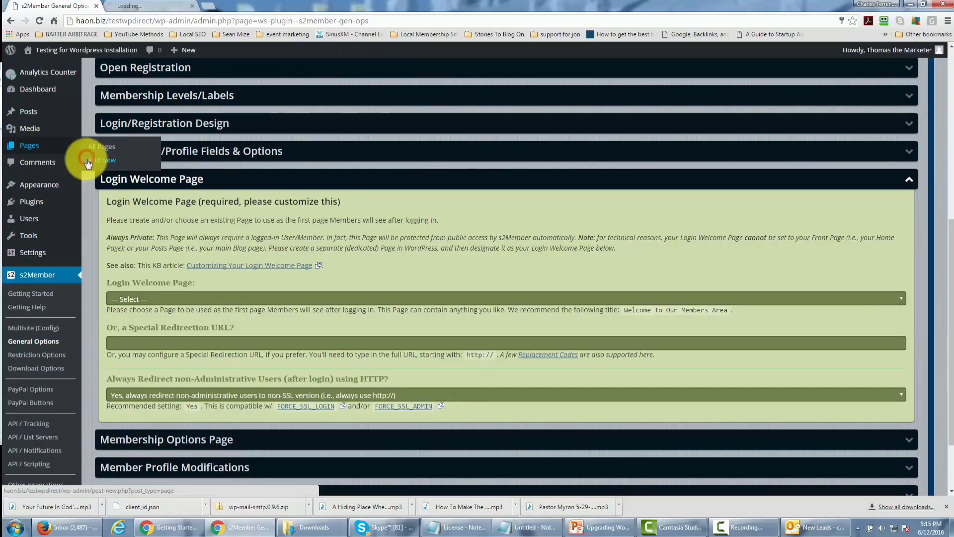
click(159, 7)
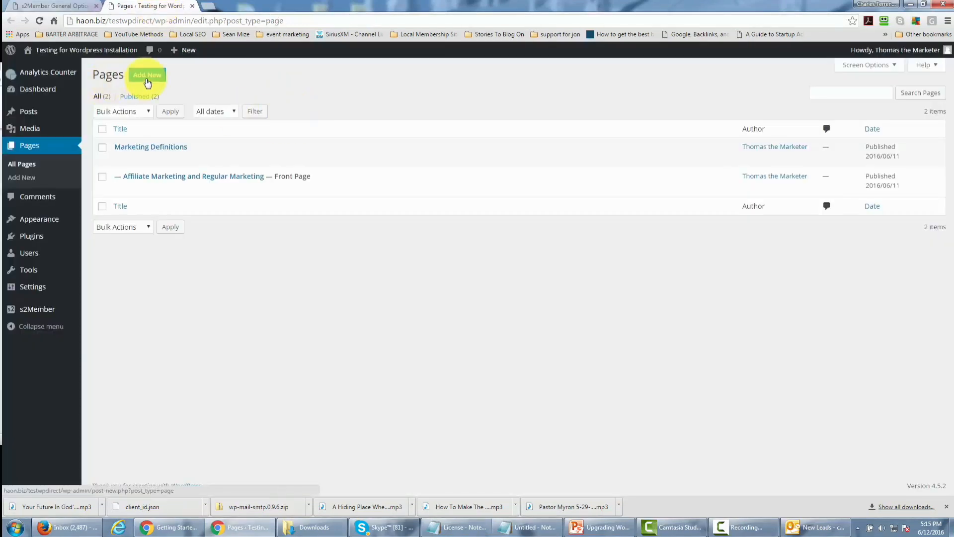
click(147, 76)
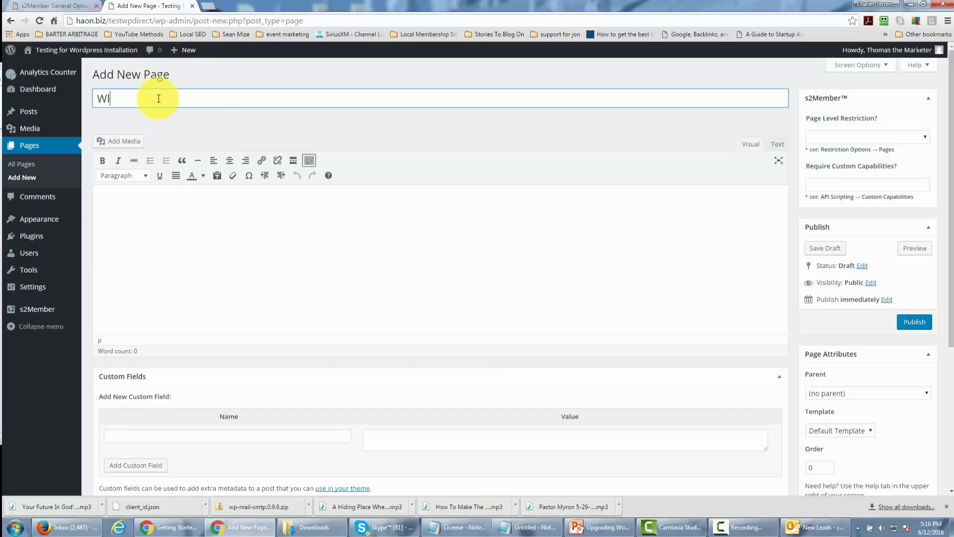
text(Welcome To Our Membership Area)
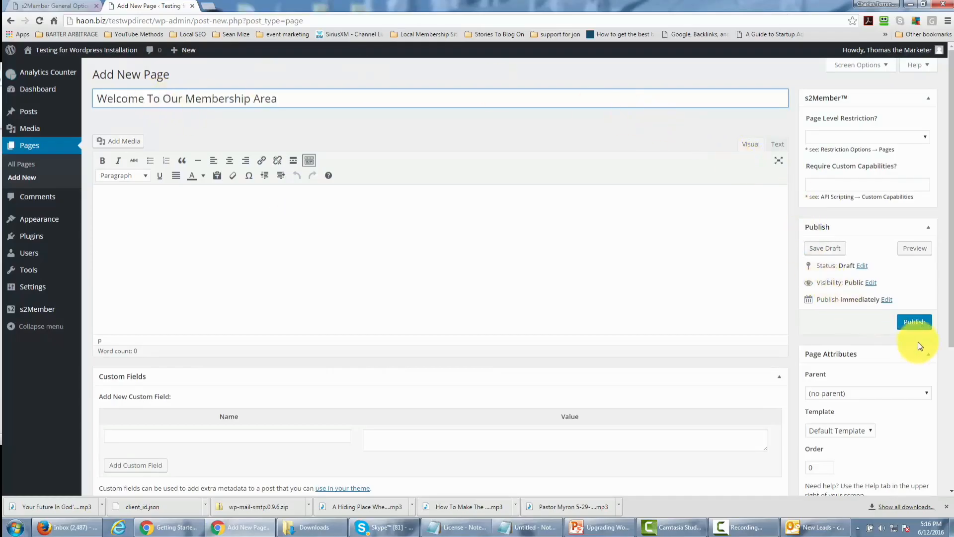
click(914, 329)
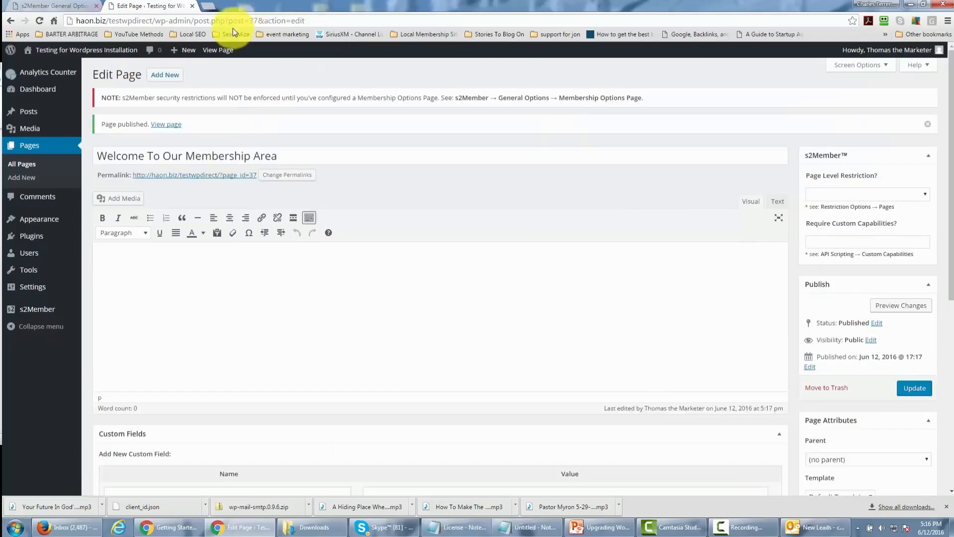
Step: Reload the s2Member General Options, set the Login Welcome Page to "Welcome To Our Membership Area", and collapse that section
click(66, 6)
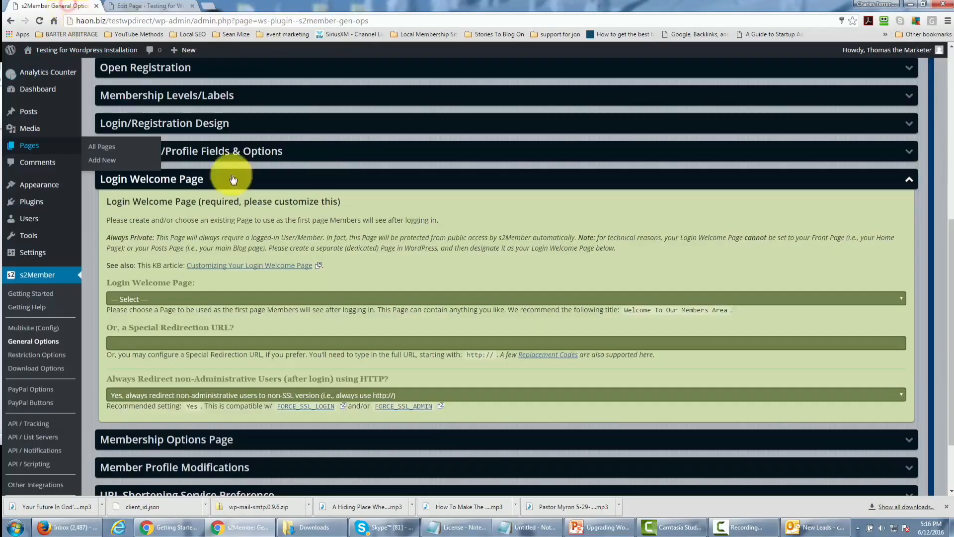
click(40, 20)
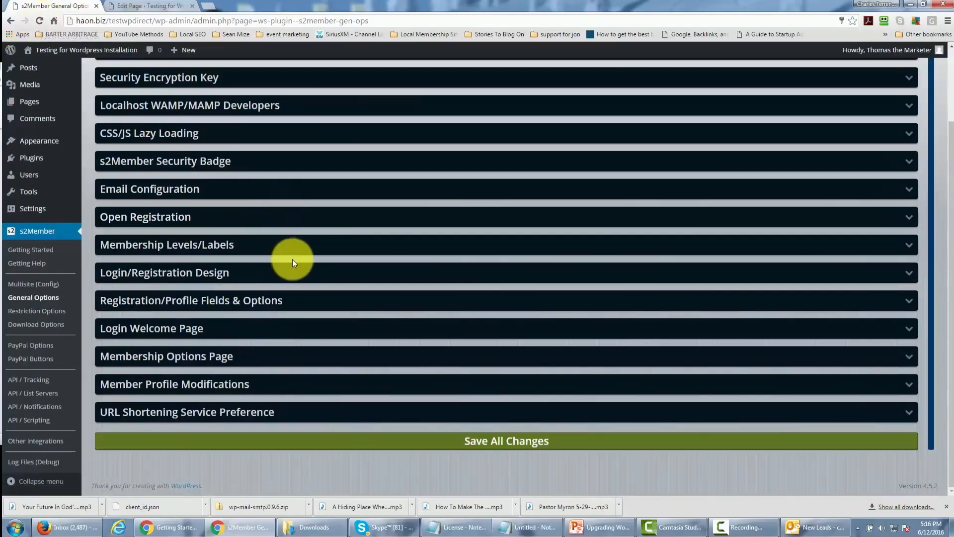
click(470, 334)
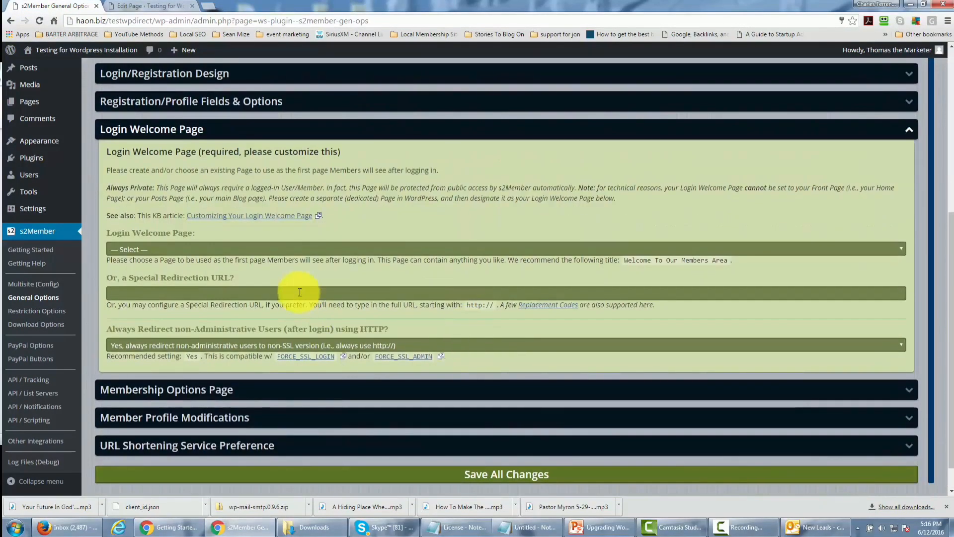
click(503, 251)
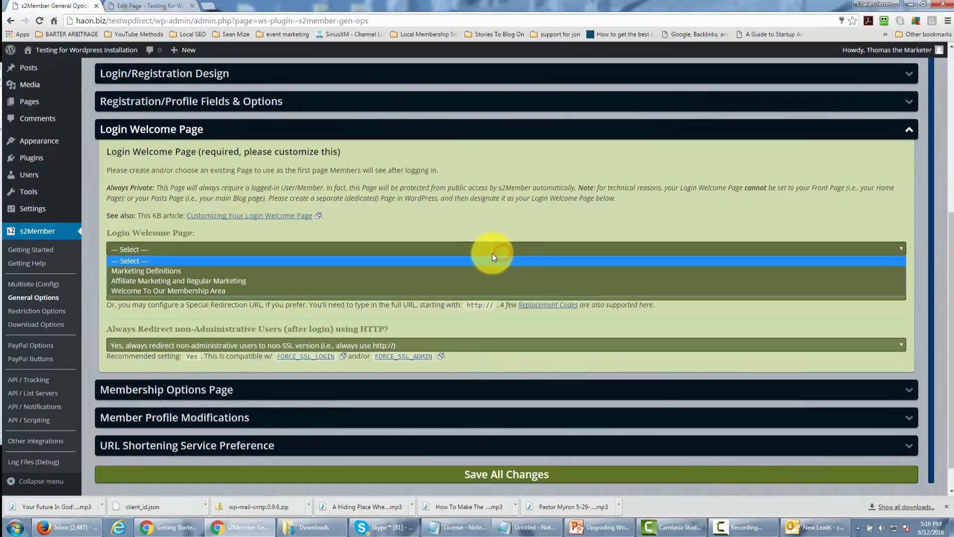
click(468, 290)
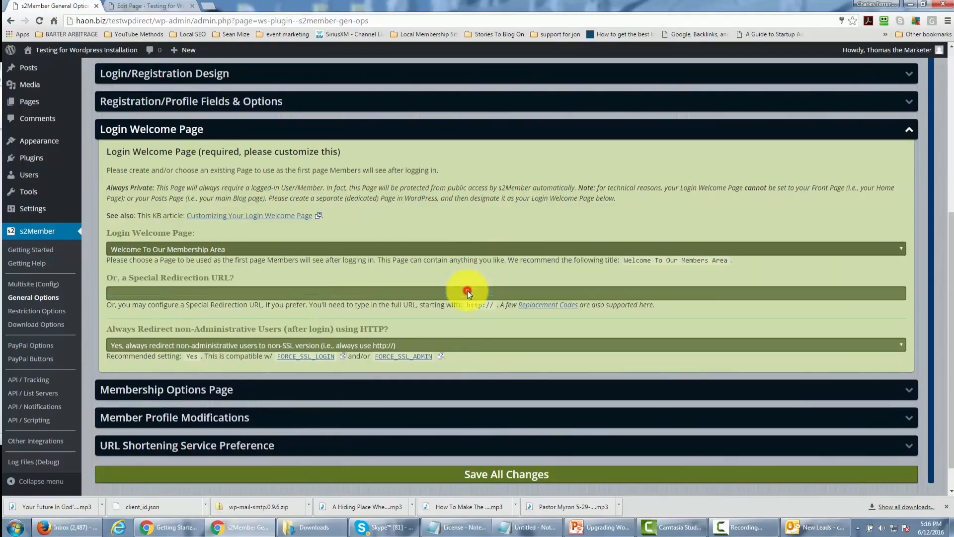
scroll(467, 290, down, 1)
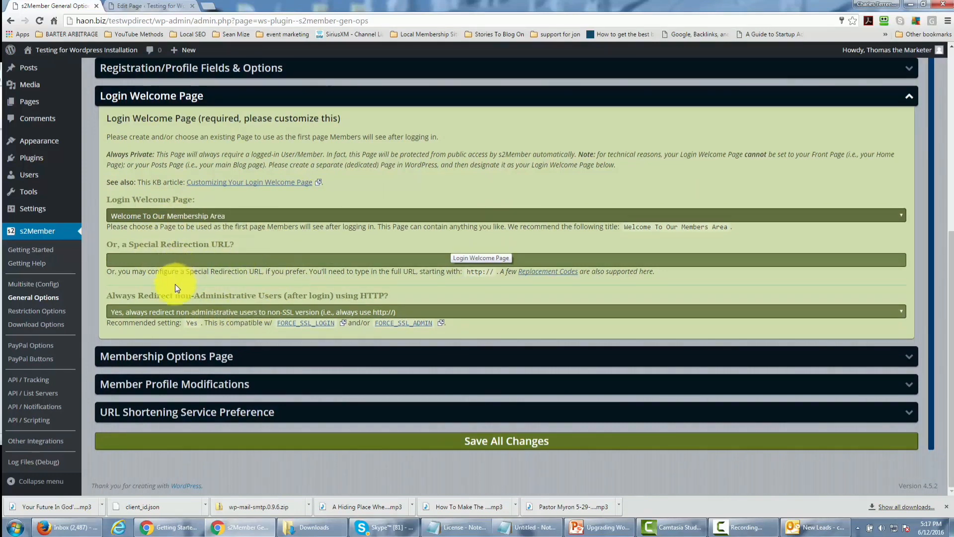
click(908, 97)
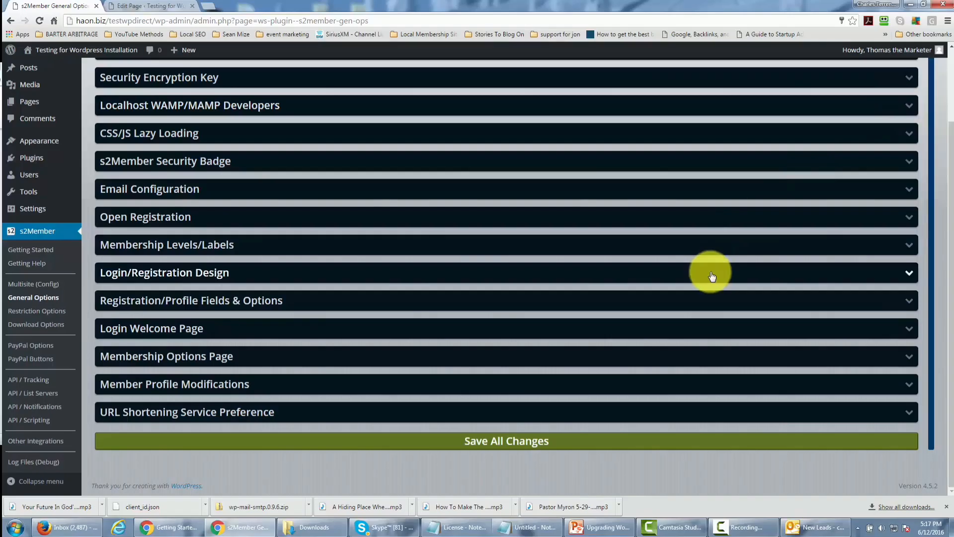
Step: Read the Membership Options Page requirements and publish a new page titled "Membership Options" in the page-editing browser tab
click(909, 357)
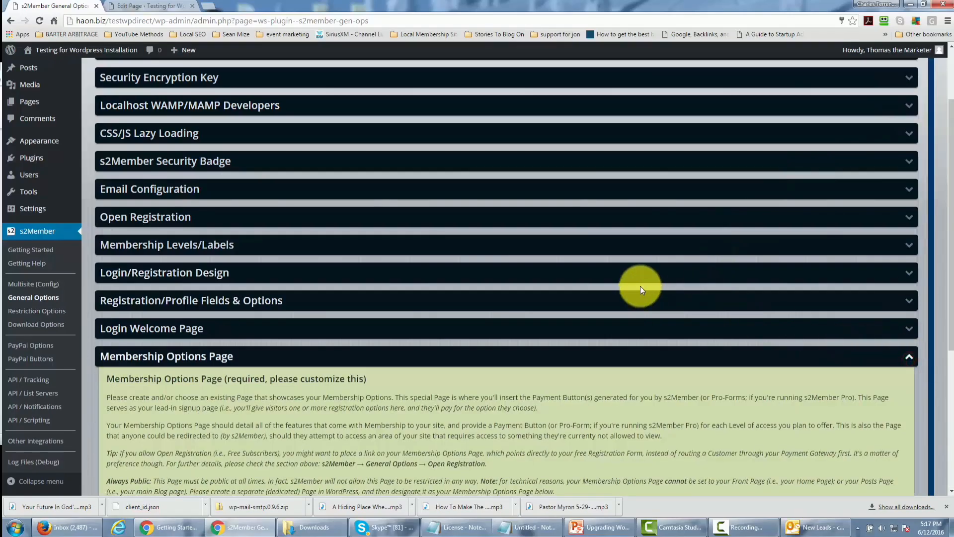
scroll(640, 285, down, 3)
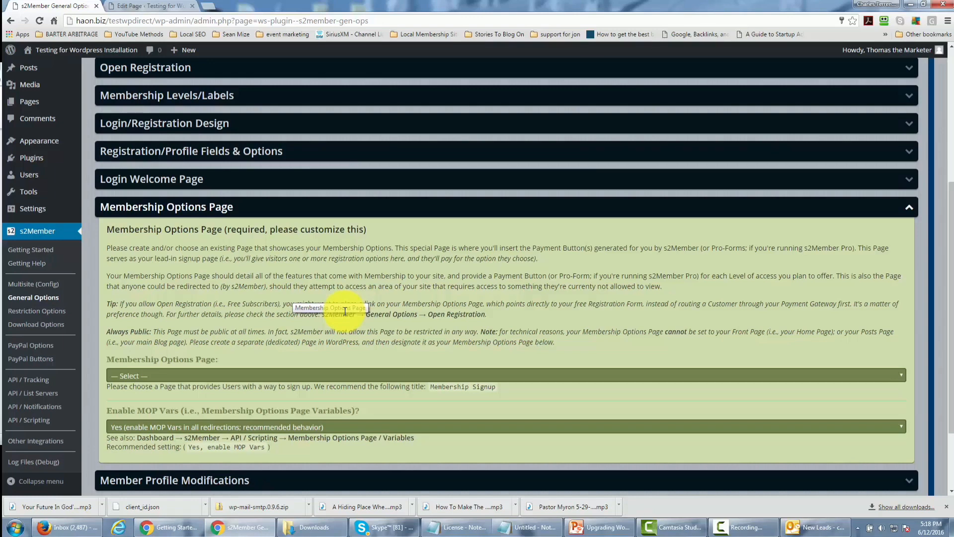
key(ctrl+Tab)
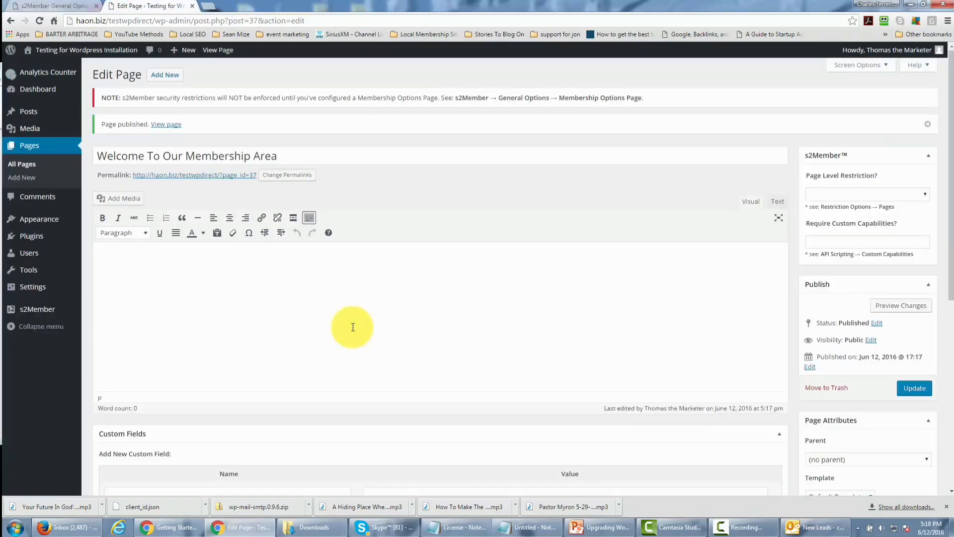
click(172, 80)
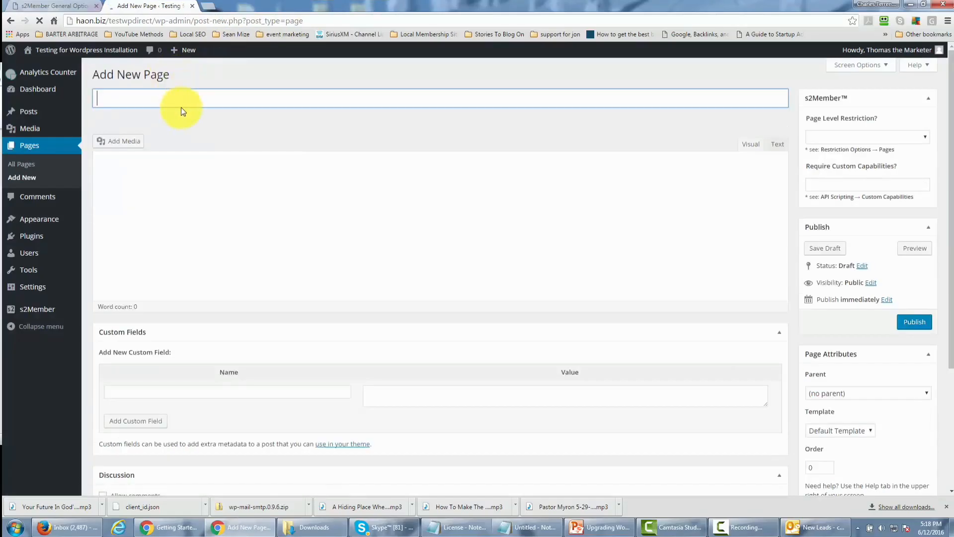
click(183, 101)
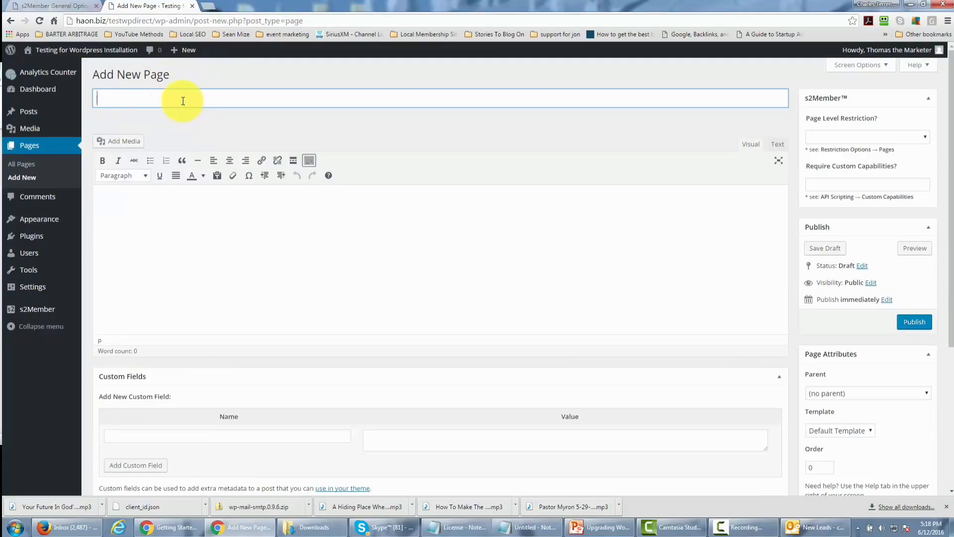
text(Membership Options)
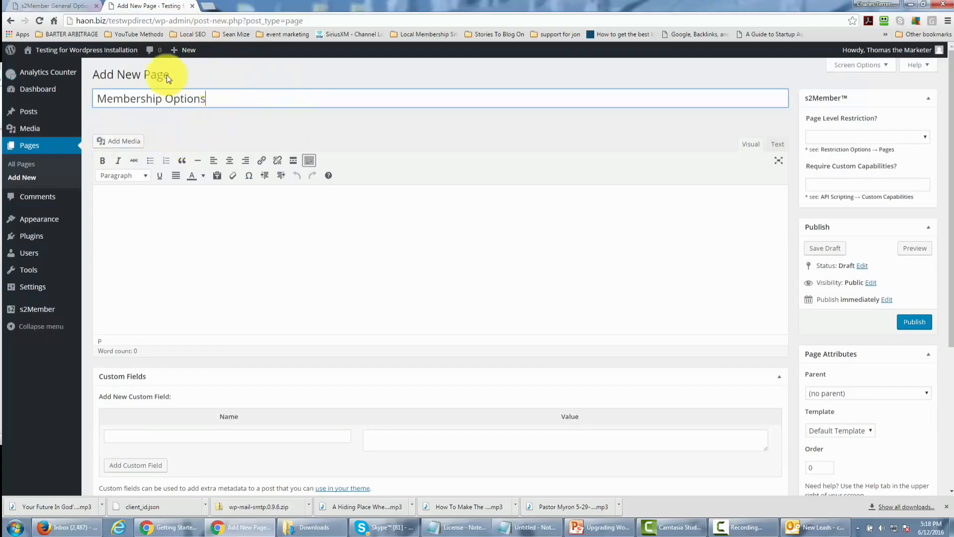
click(915, 326)
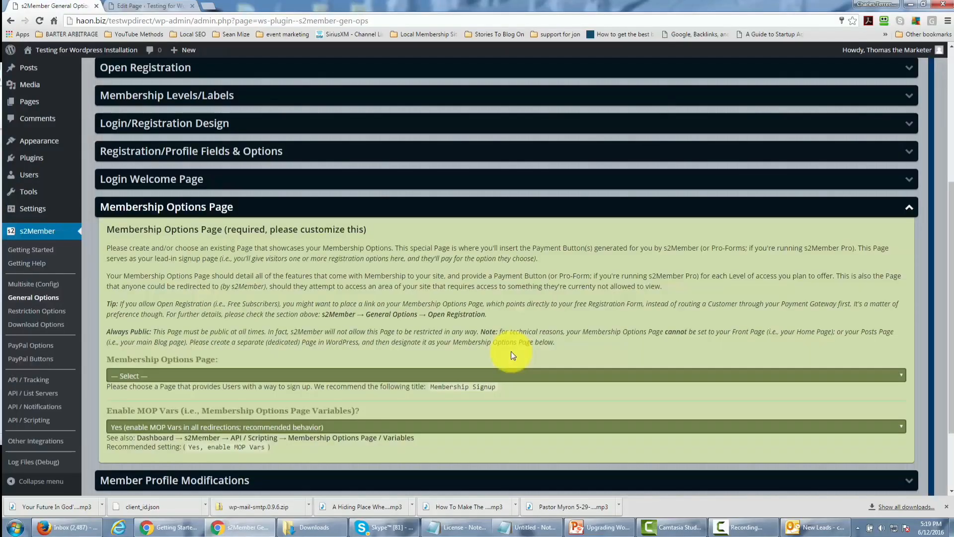
Step: Reload the s2Member General Options, set the Membership Options Page to "Membership Options", and collapse that section
click(40, 21)
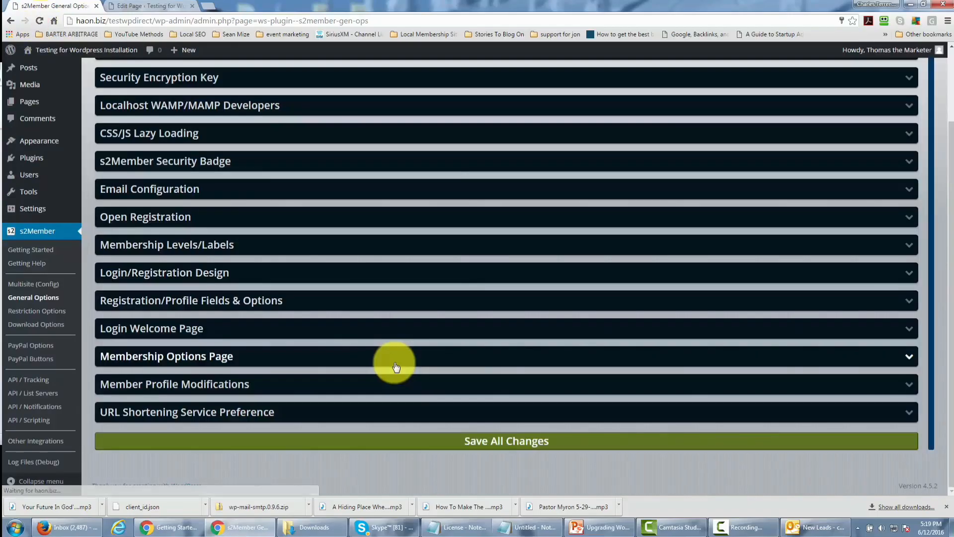
click(600, 359)
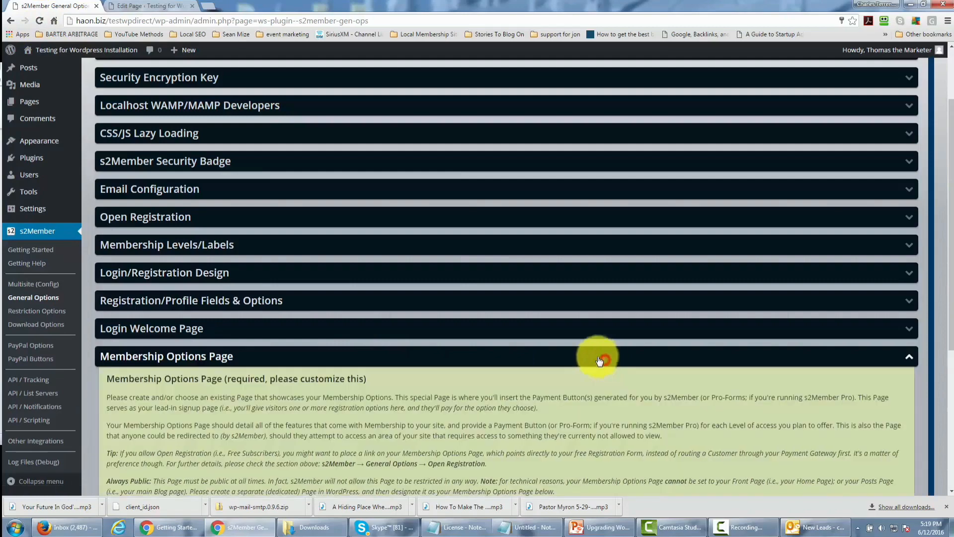
scroll(526, 312, down, 5)
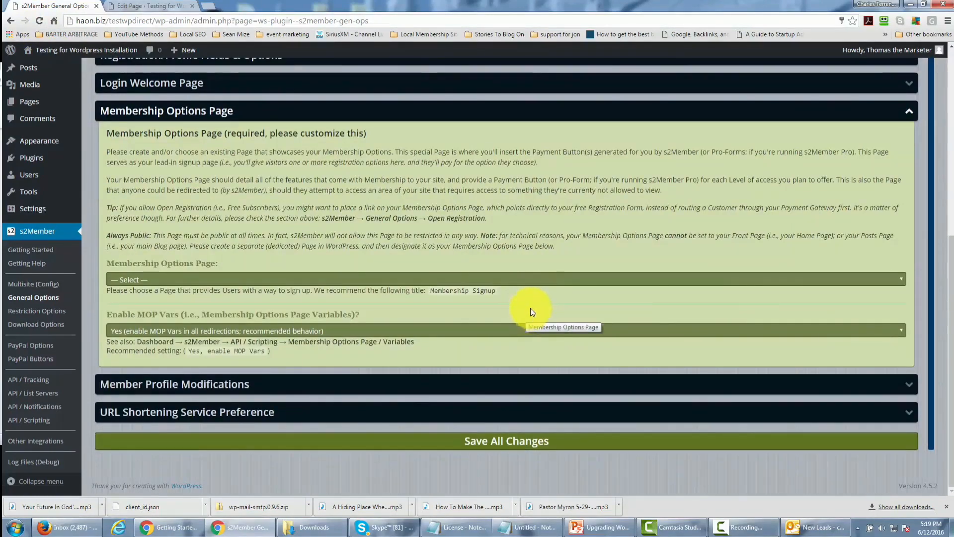
click(537, 281)
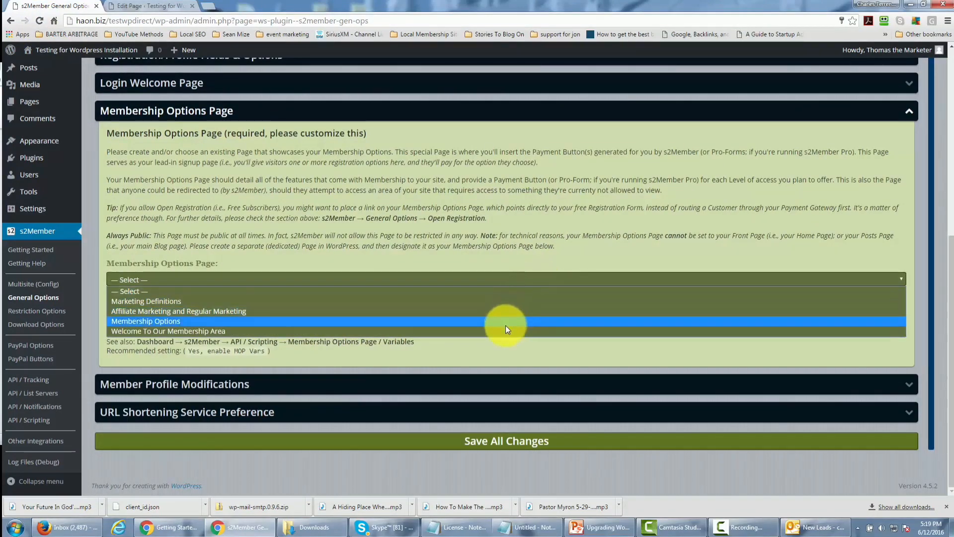
click(505, 321)
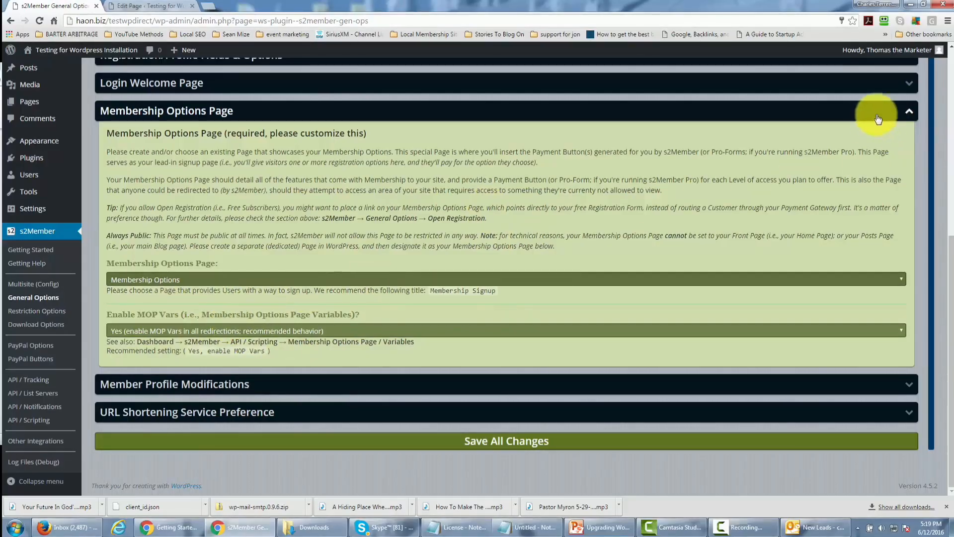
click(908, 114)
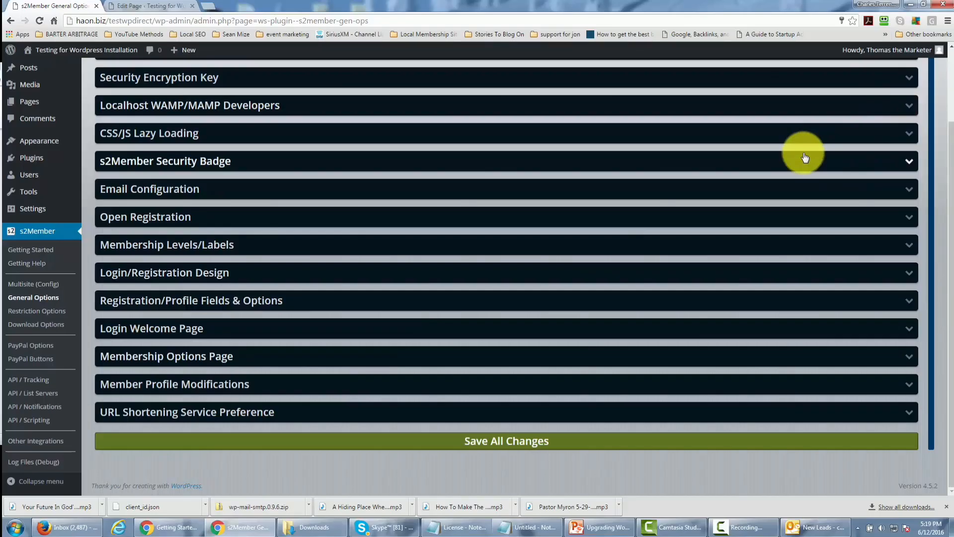
Step: Expand Member Profile Modifications, examine the profile redirect setting and the shortcode samples, and collapse the section
click(909, 386)
scroll(577, 304, down, 3)
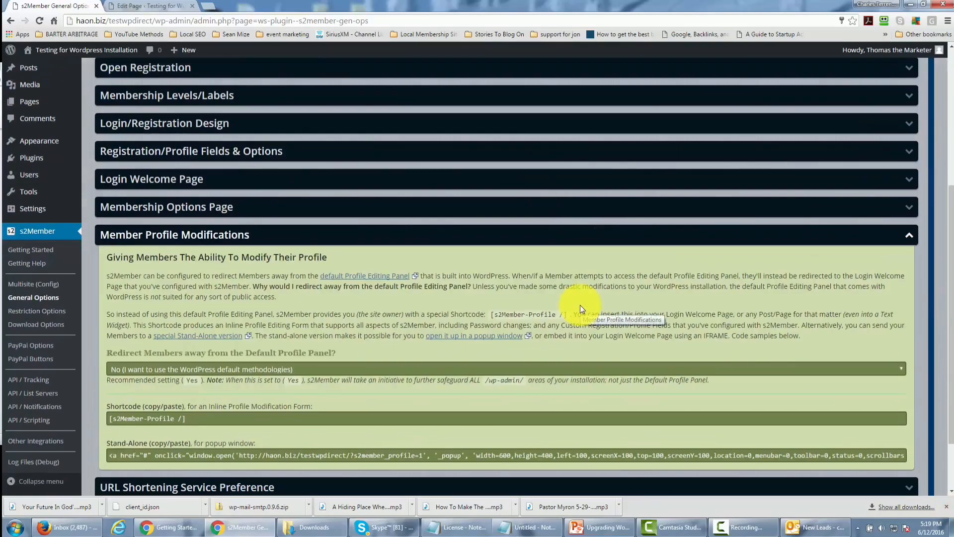
scroll(580, 305, down, 1)
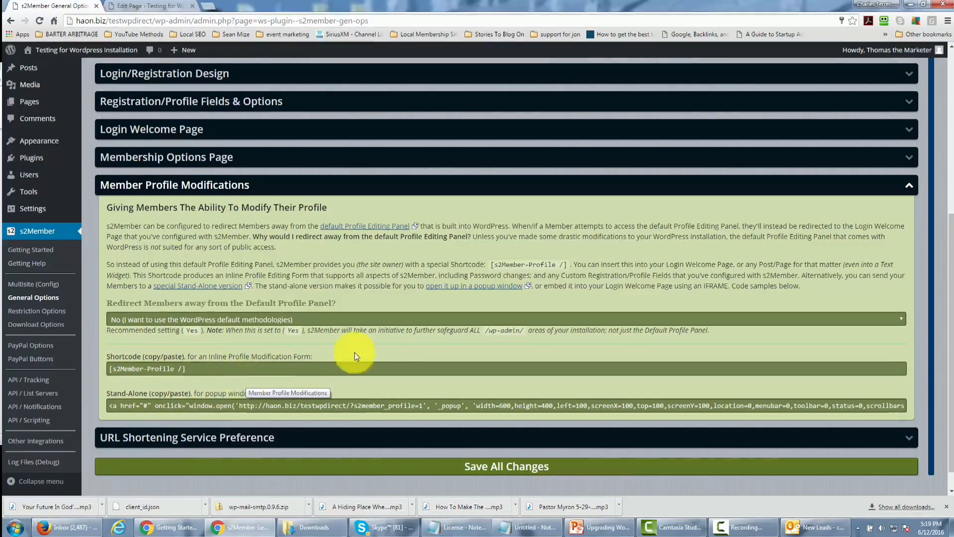
click(910, 188)
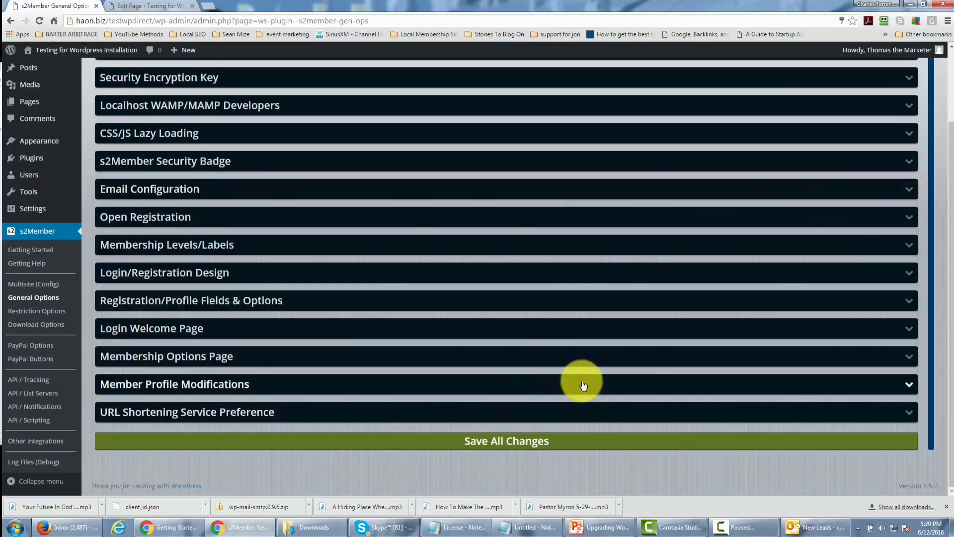
Step: Review the URL Shortening Service Preference choices, keep tinyurl.com, and save all General Options changes
click(626, 411)
scroll(589, 321, down, 3)
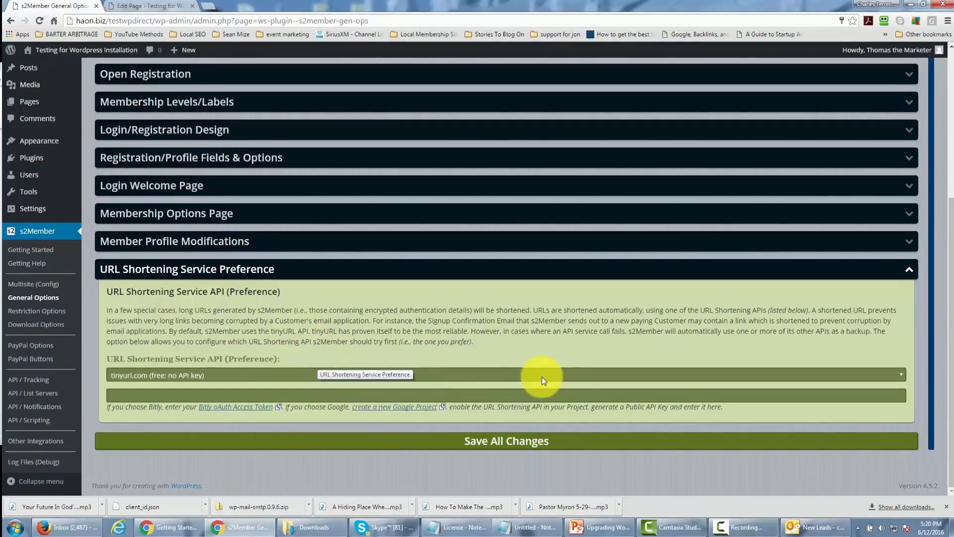
click(558, 373)
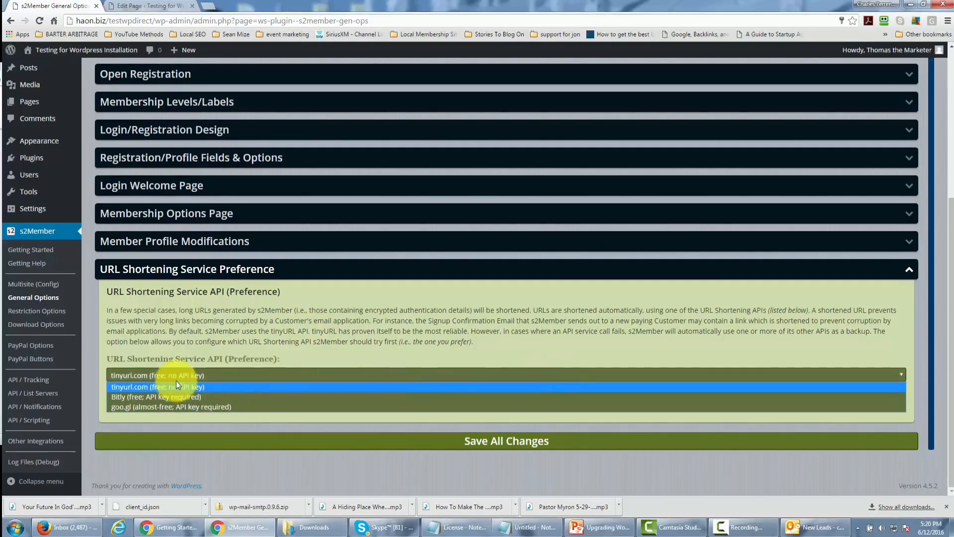
click(272, 368)
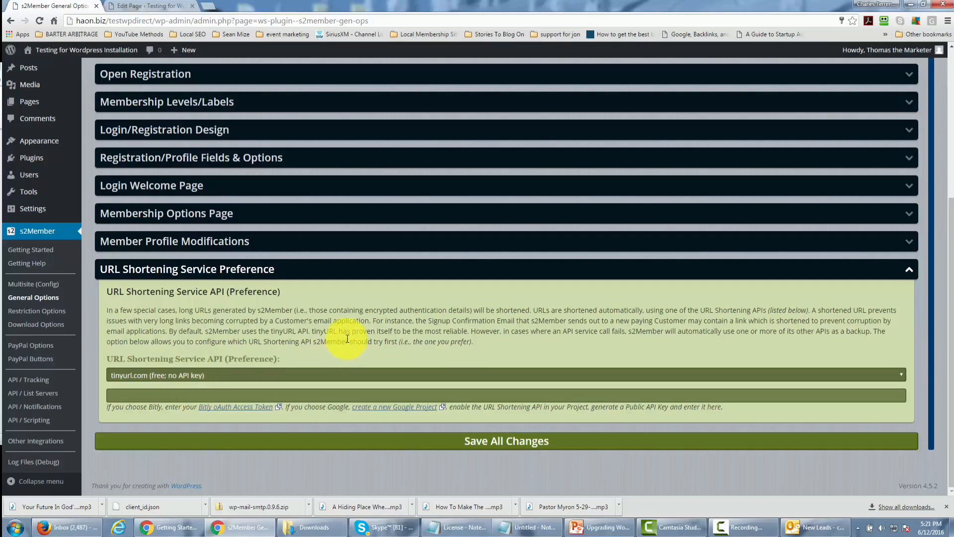
click(493, 444)
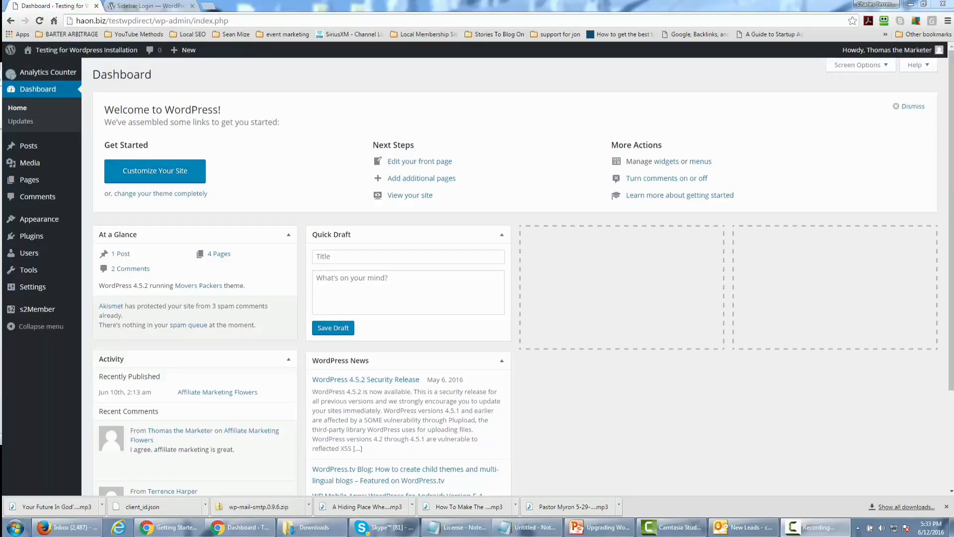
Step: Search the plugin directory for "sidebar login", then install and activate the Sidebar Login 2.7.3 plugin
mouse_move(27, 241)
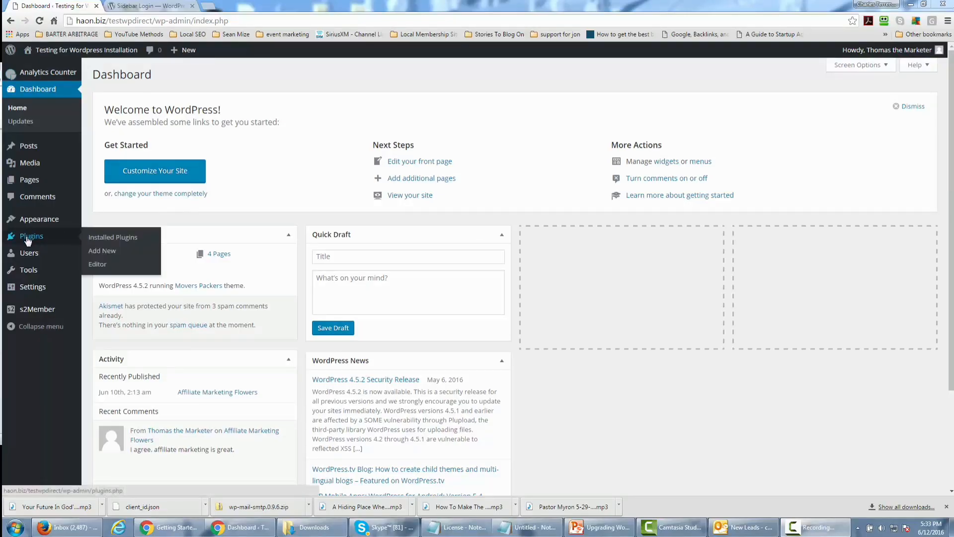
click(95, 255)
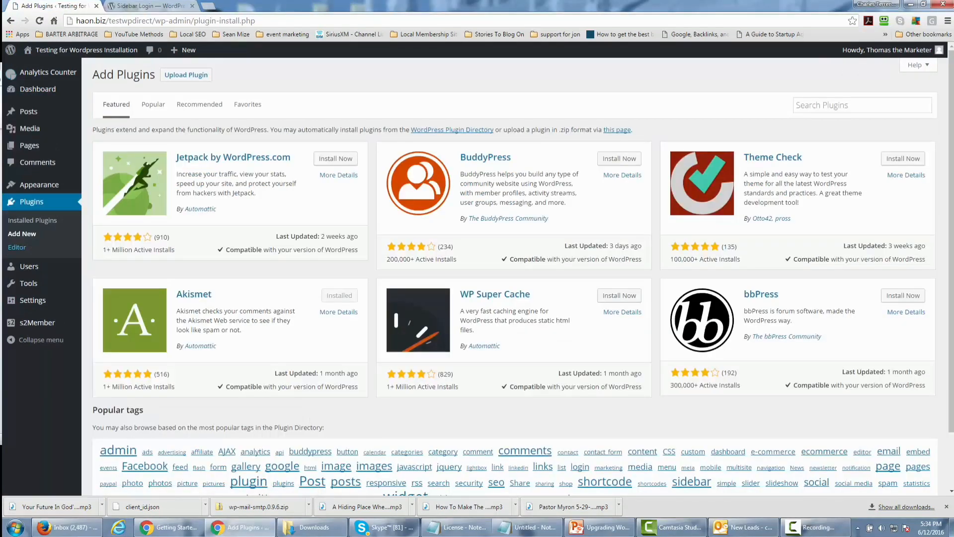
click(805, 107)
text(s)
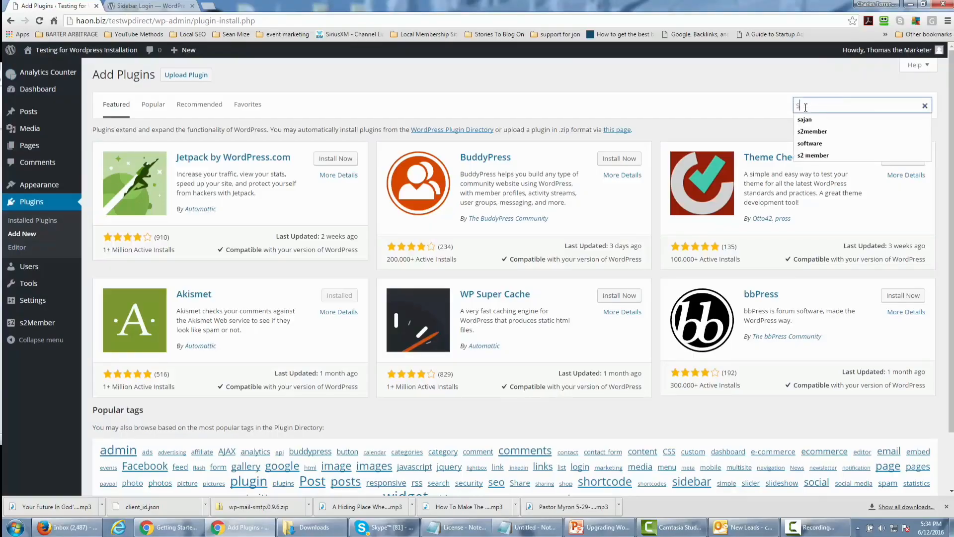
text(idebar )
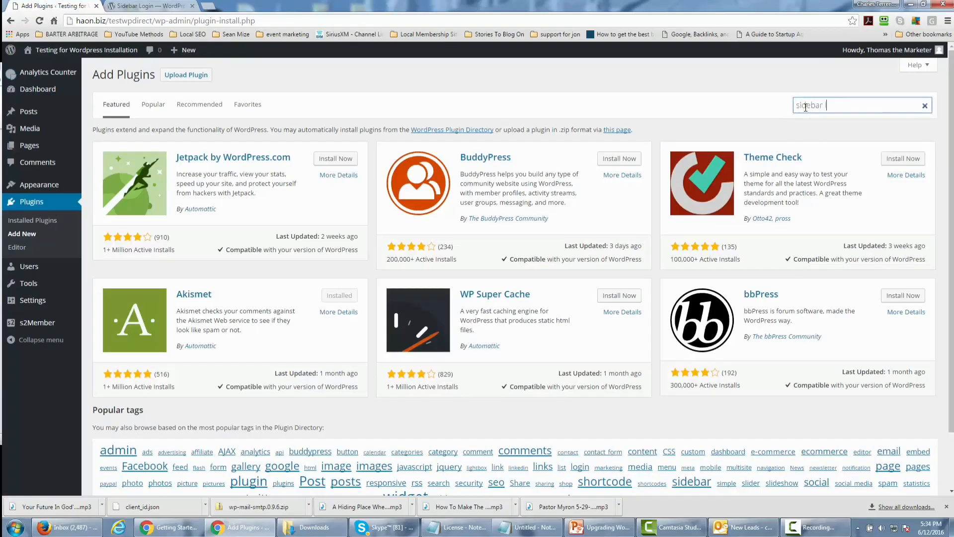
text(login)
key(Return)
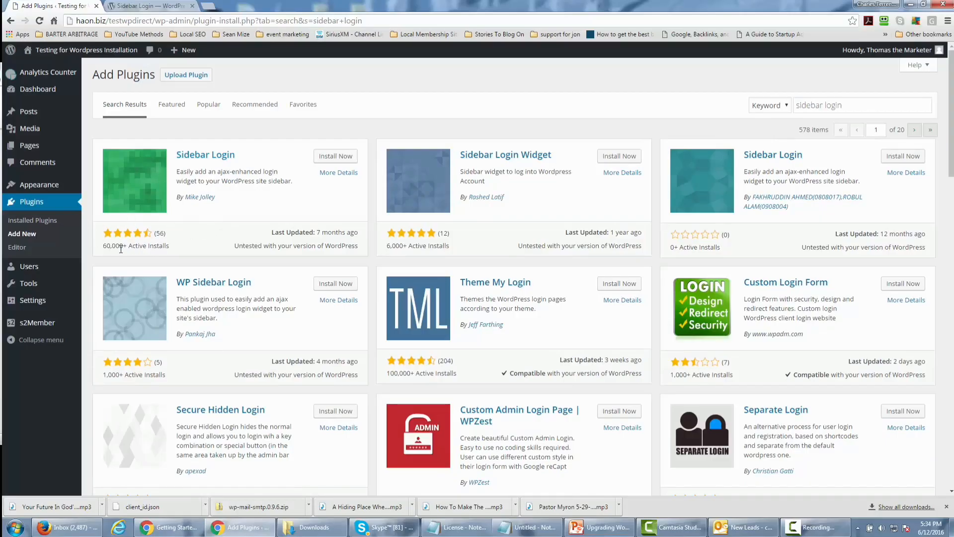
click(321, 160)
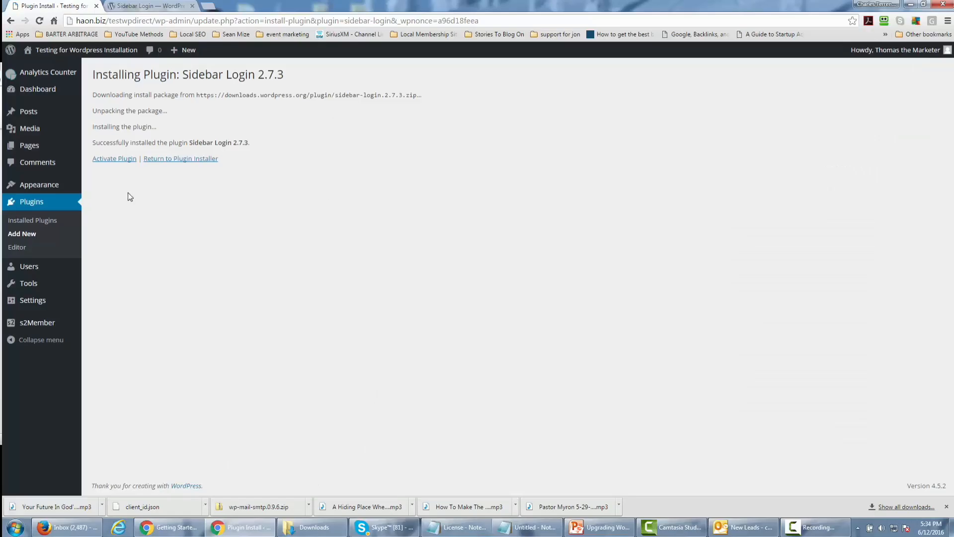
click(117, 159)
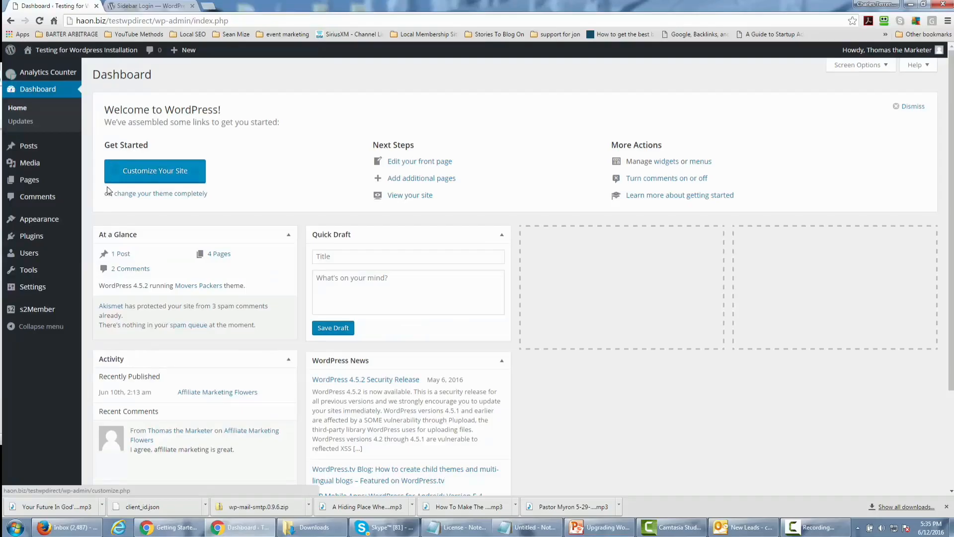
Step: Add the Sidebar Login widget to the Blog Sidebar, review its settings, and save it with the defaults
mouse_move(45, 222)
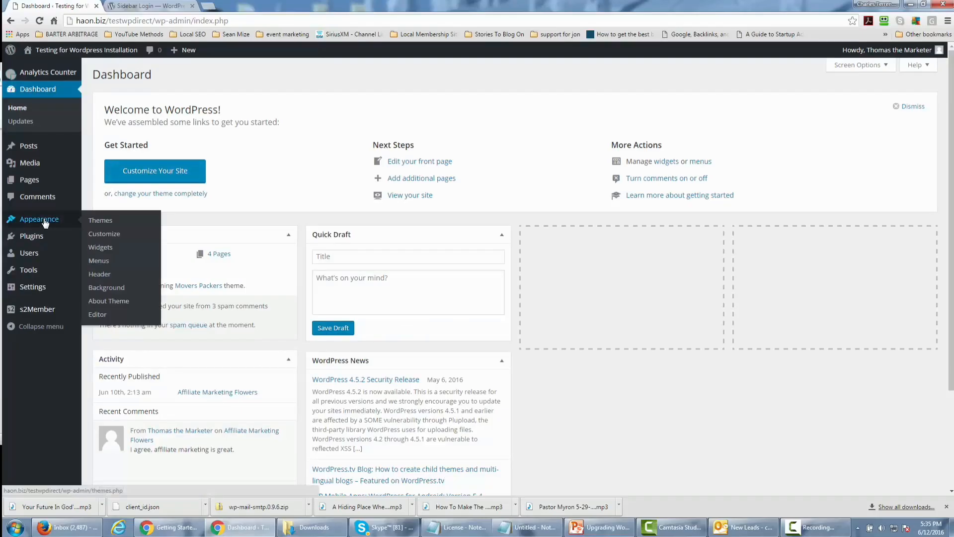
click(101, 248)
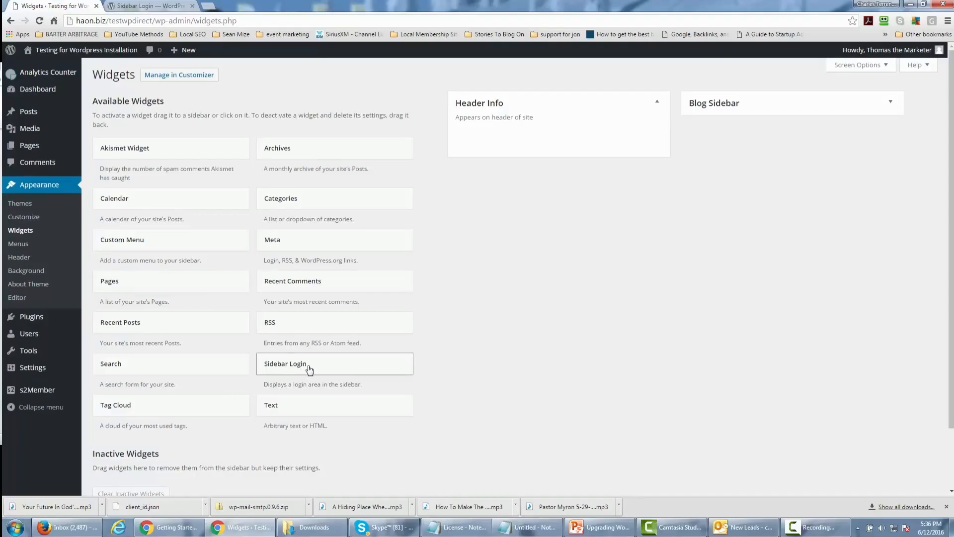
drag(310, 368, 738, 122)
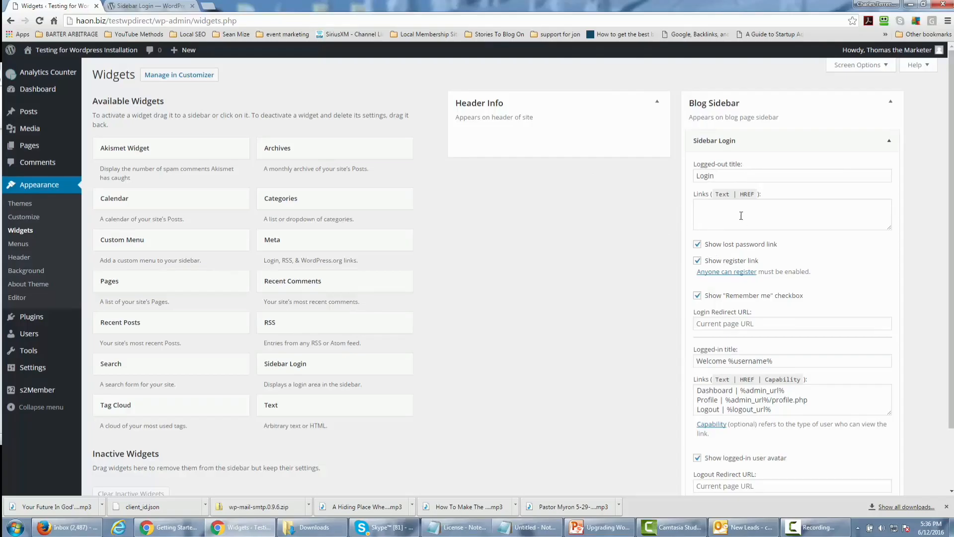
scroll(725, 278, down, 3)
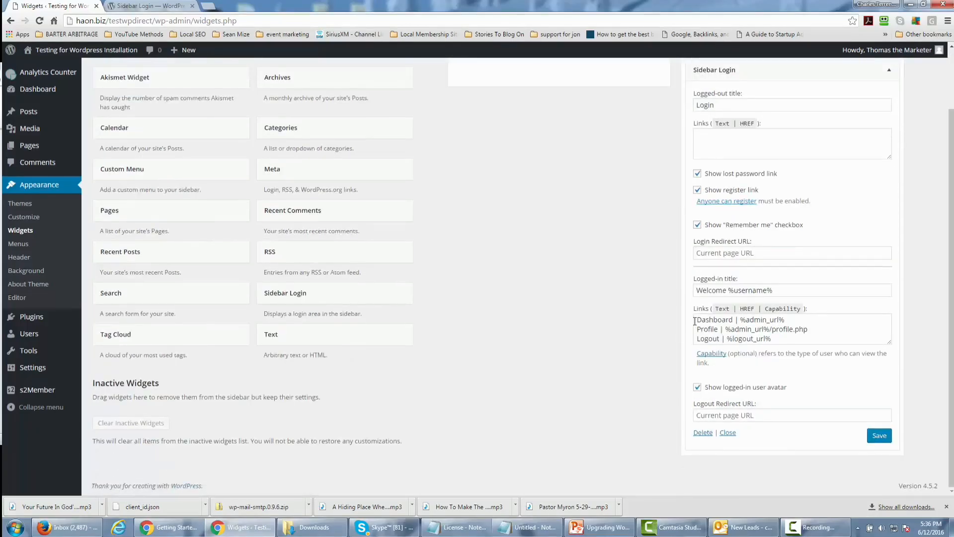
scroll(718, 294, up, 3)
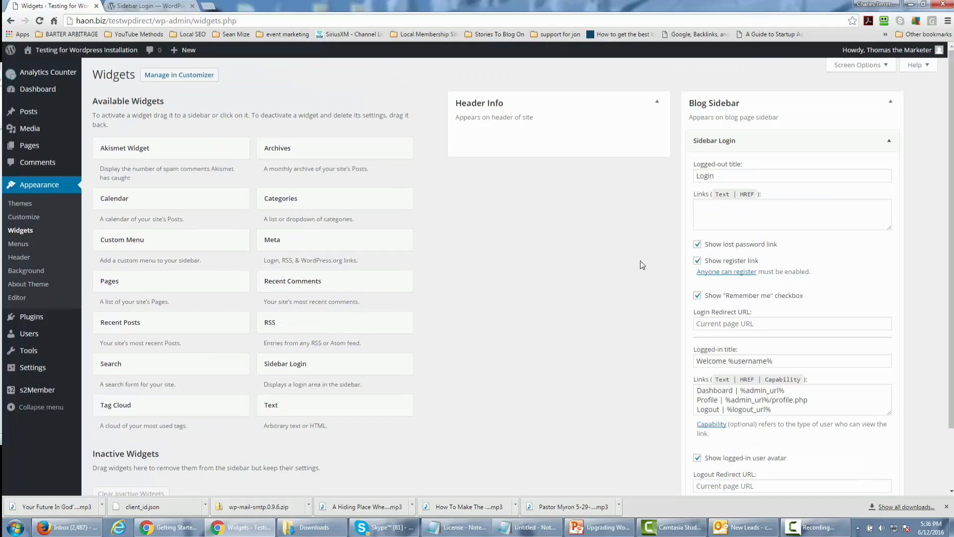
scroll(640, 261, down, 1)
click(879, 437)
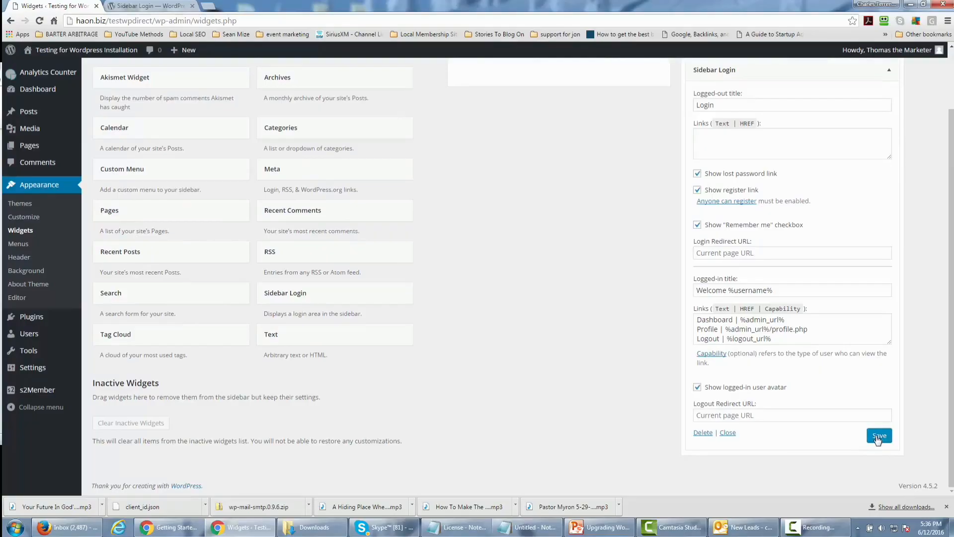
Step: Visit the live site from the Widgets page and open its Marketing Definitions page
scroll(559, 355, up, 1)
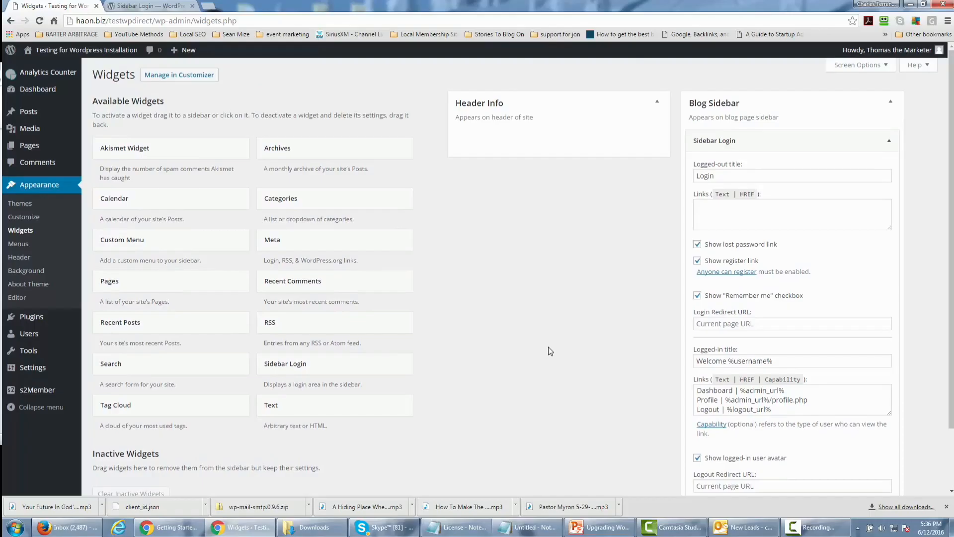
mouse_move(56, 52)
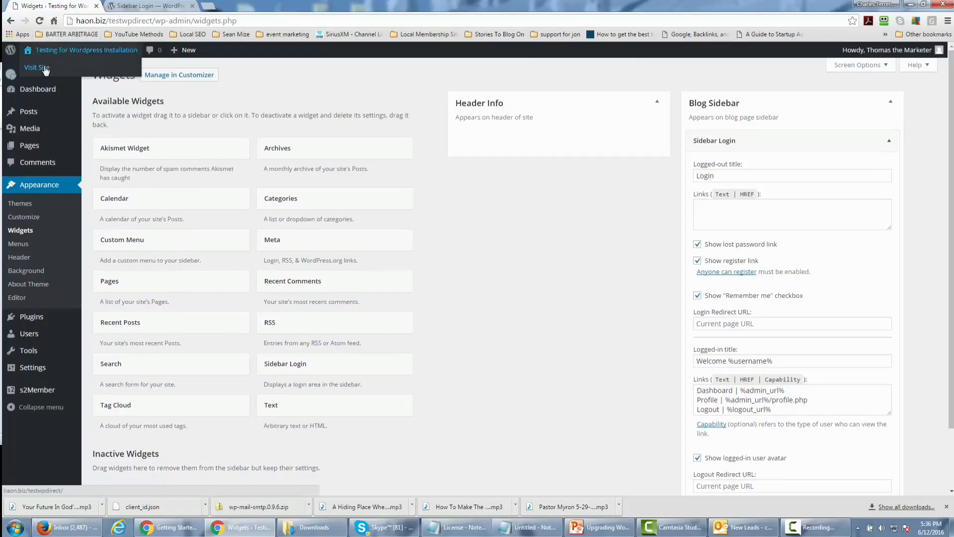
click(46, 70)
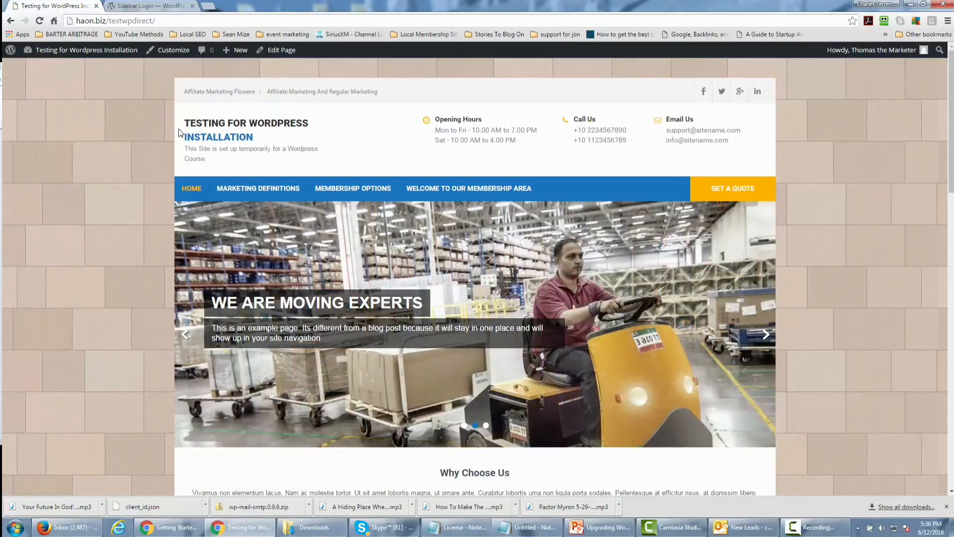
click(247, 193)
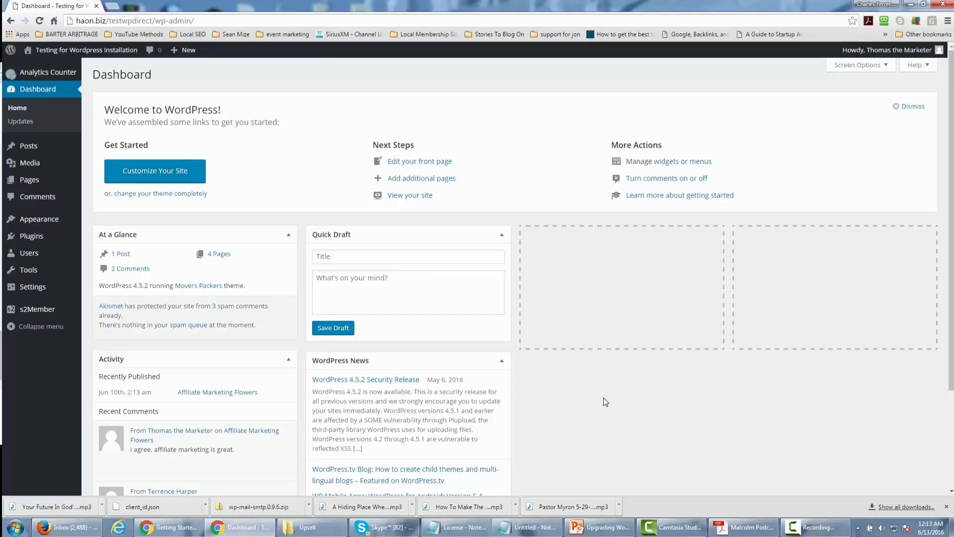
Step: Add a new user with the username, email, and first and last name filled in, assigning the s2Member Level 1 role
mouse_move(30, 255)
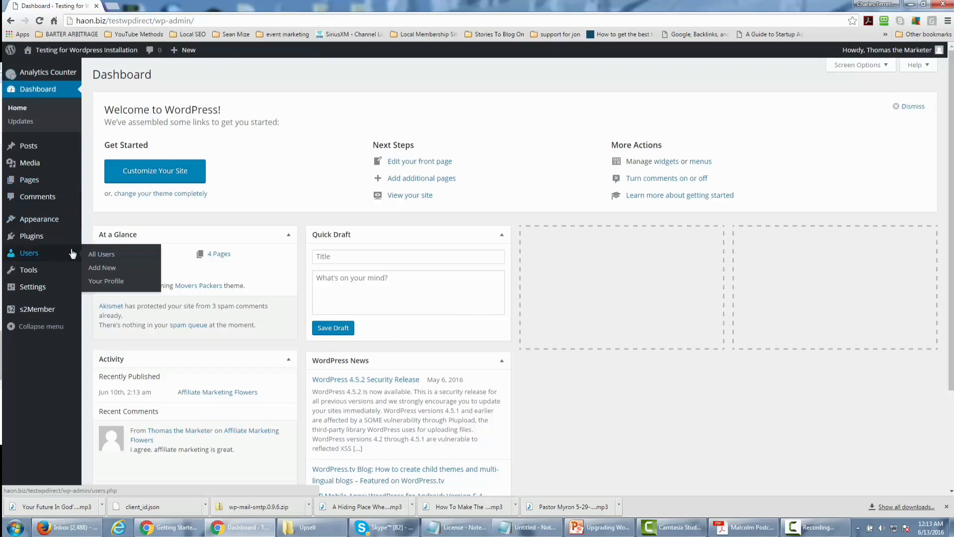
click(93, 256)
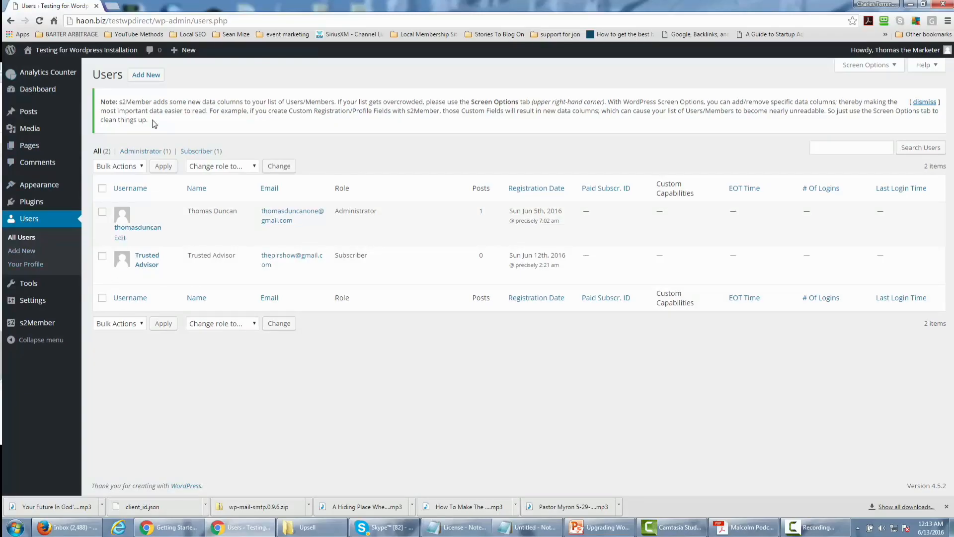
click(146, 75)
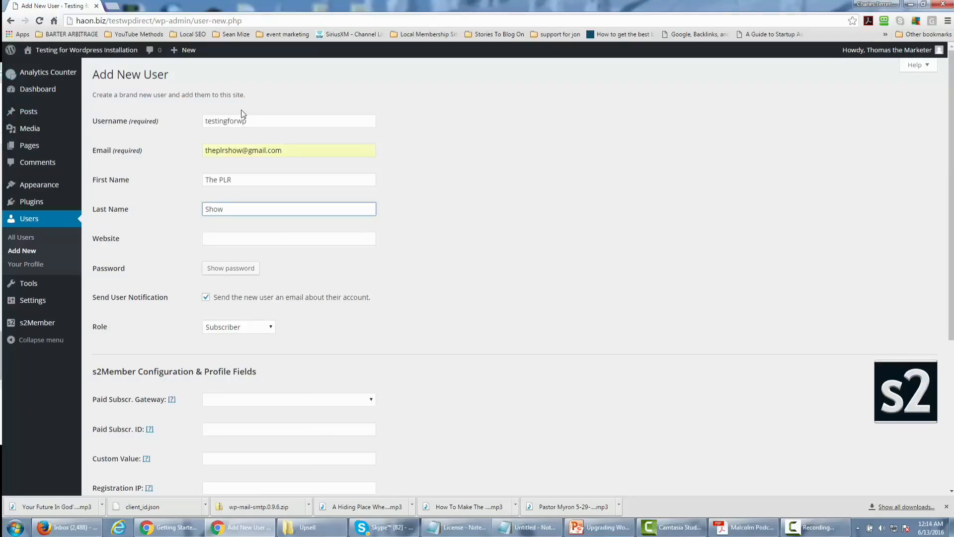
click(271, 328)
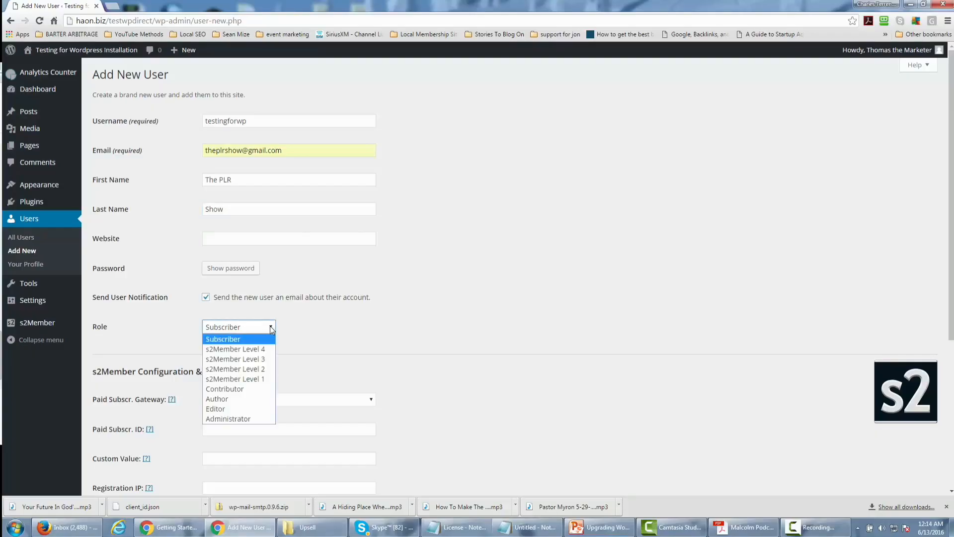
click(236, 380)
scroll(296, 352, down, 1)
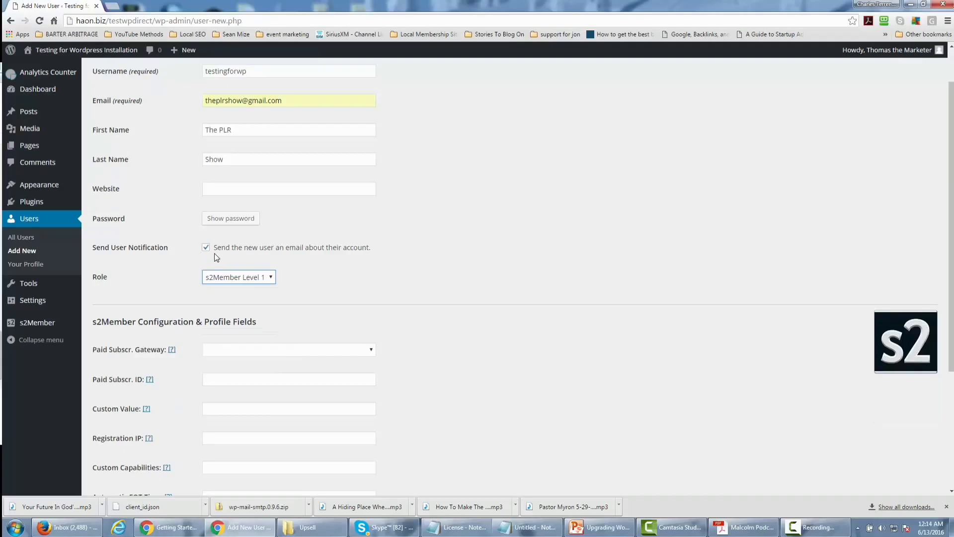
scroll(321, 269, up, 1)
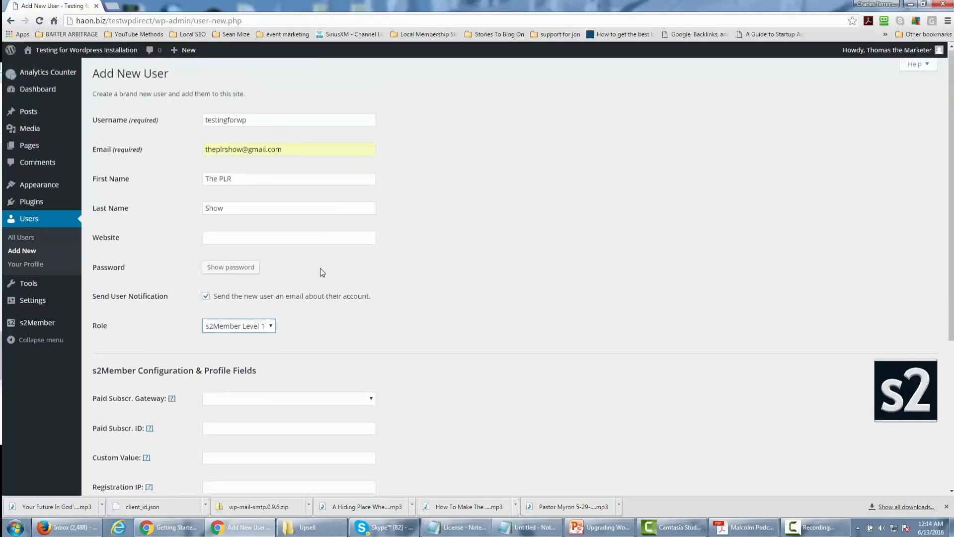
scroll(320, 268, down, 5)
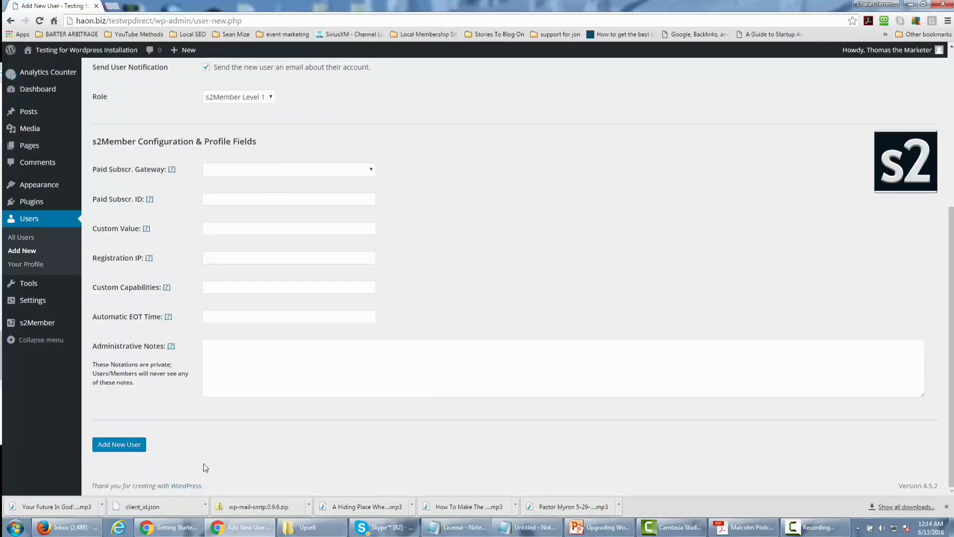
click(128, 446)
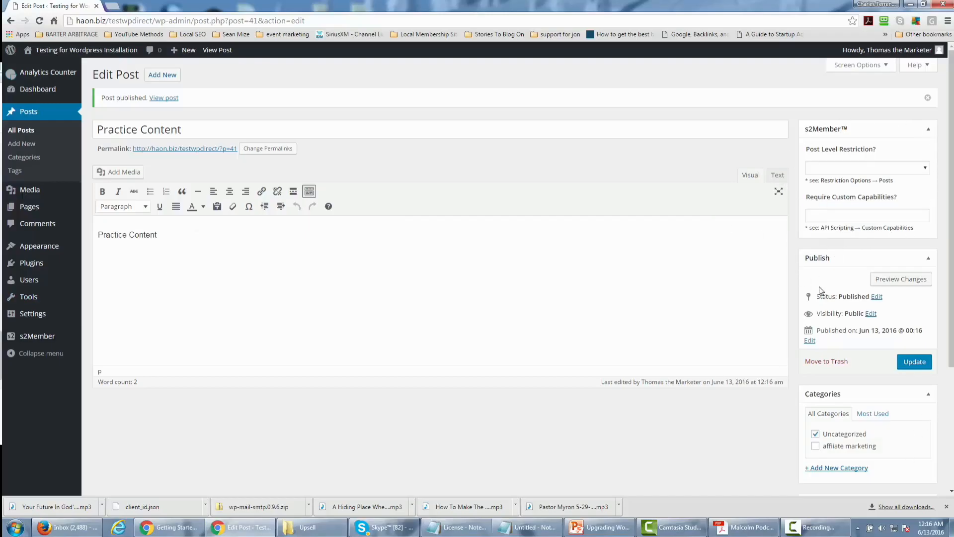
Step: Restrict the Practice Content post to "Require Level #1 (or higher)" and update the post
click(925, 170)
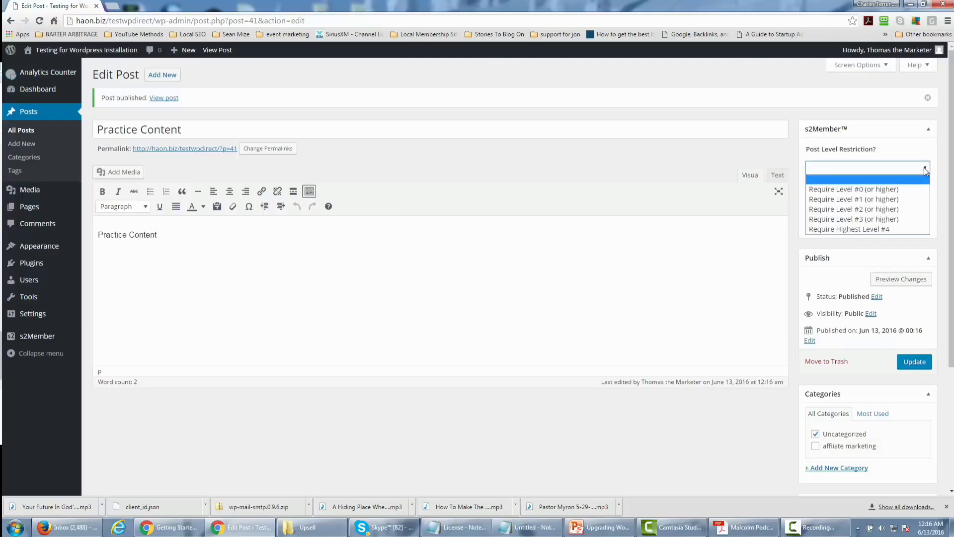
click(889, 200)
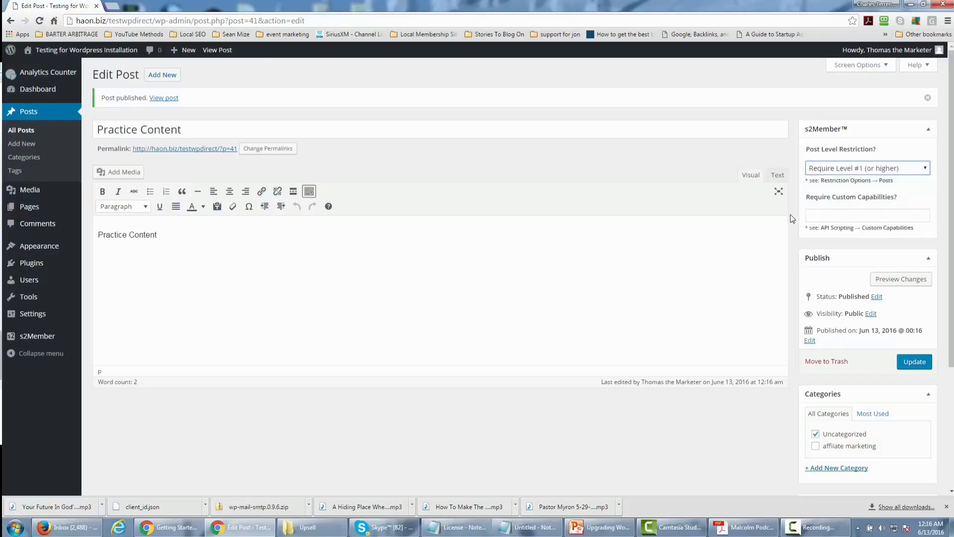
click(904, 362)
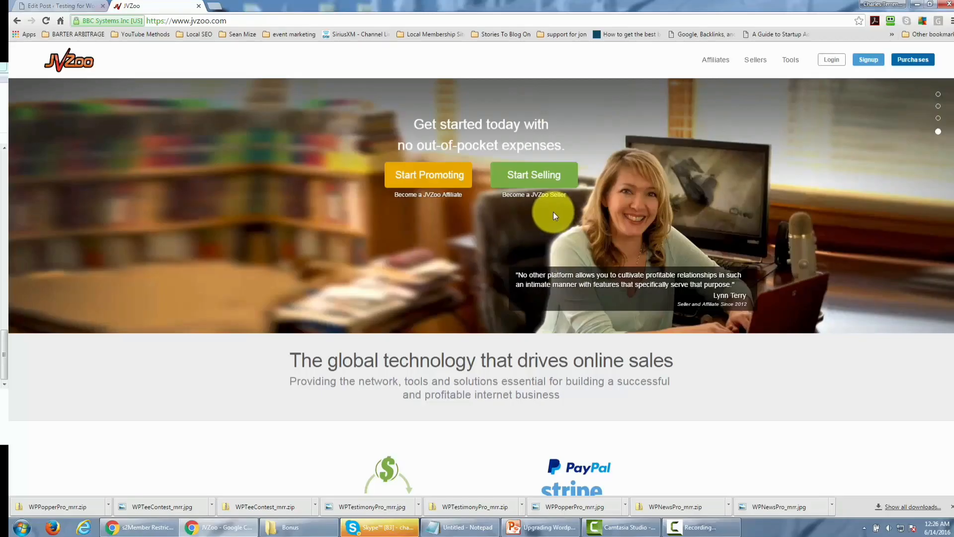
Step: On the JVZoo site, start a new product from the Sellers Dashboard and set Show in Marketplace to No
click(527, 177)
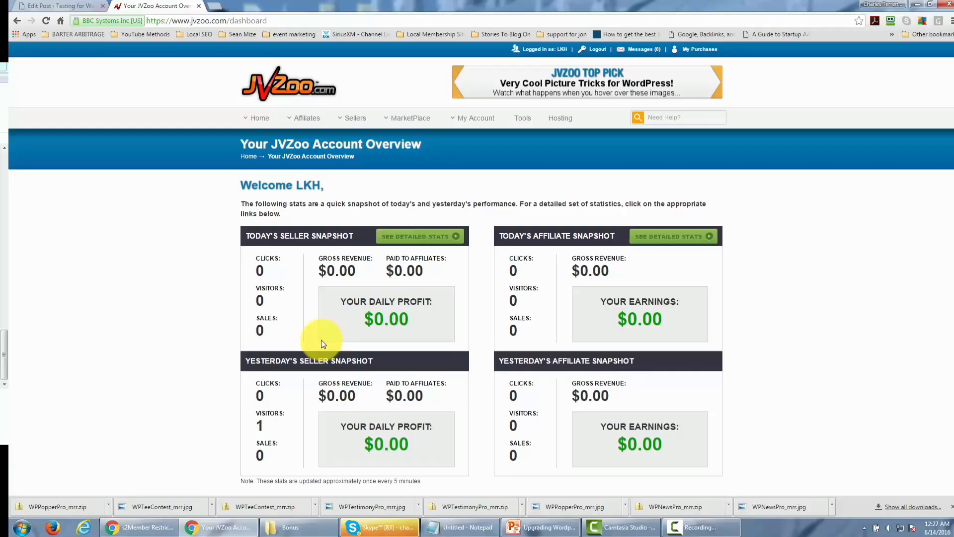
mouse_move(348, 126)
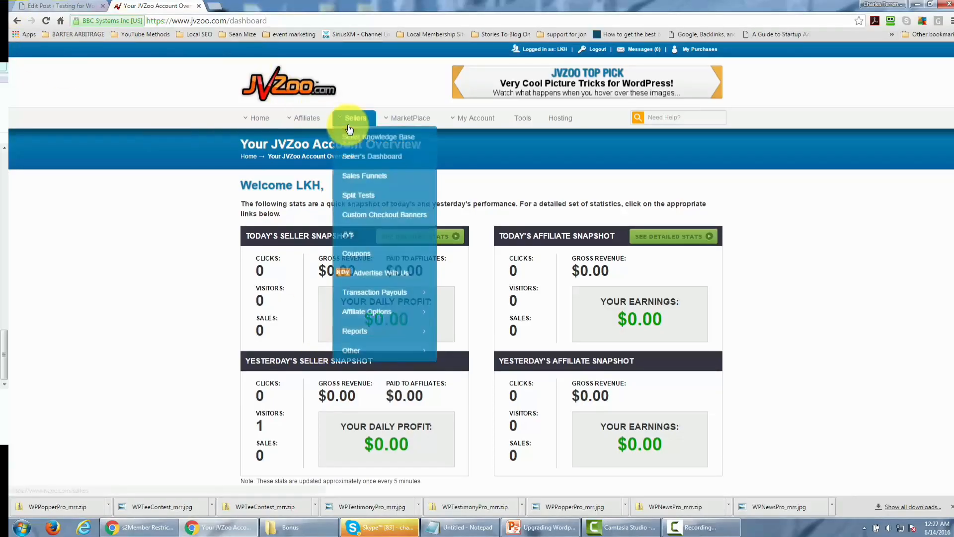
click(358, 158)
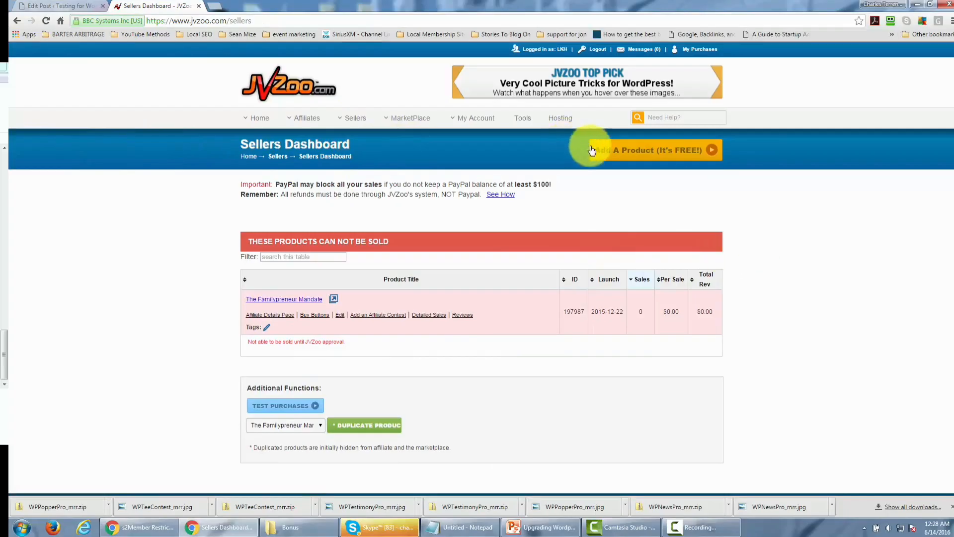
click(605, 152)
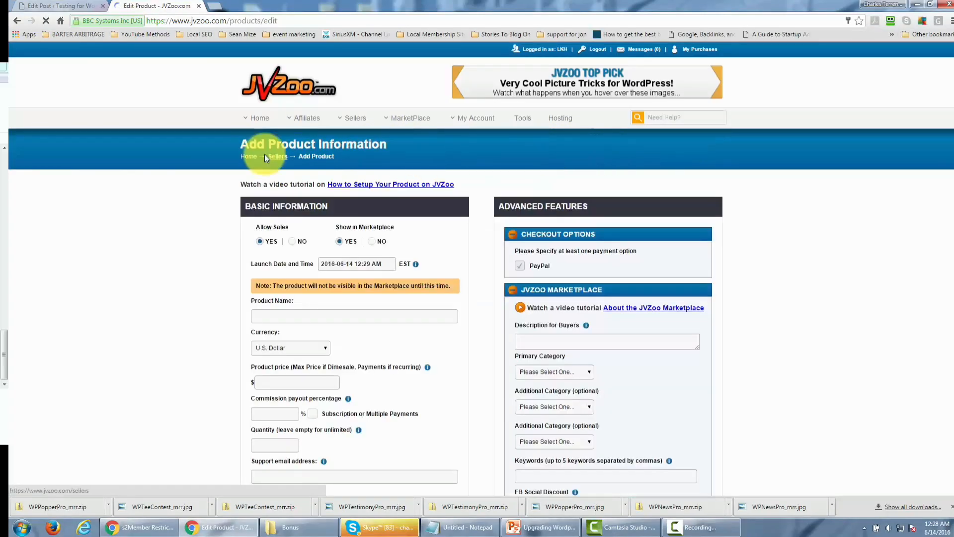
scroll(266, 156, down, 1)
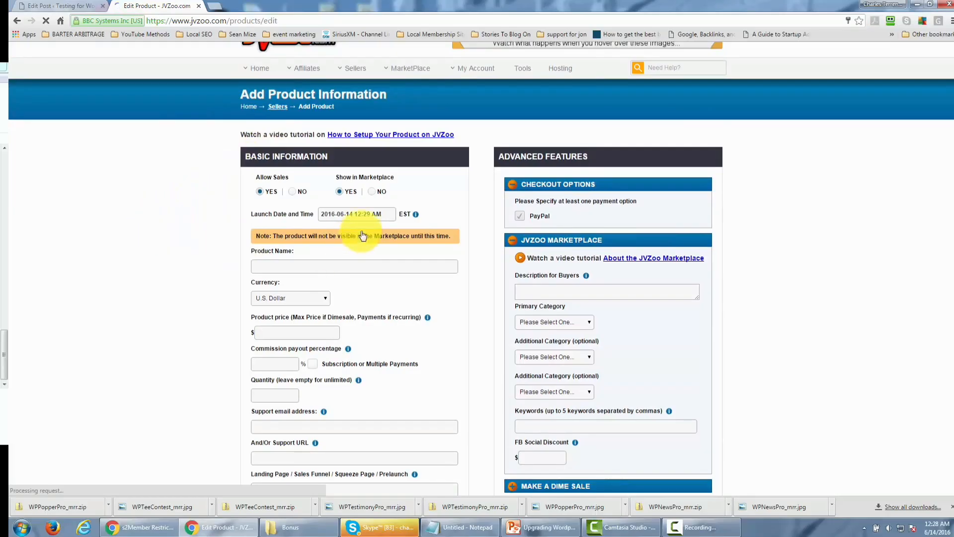
click(374, 193)
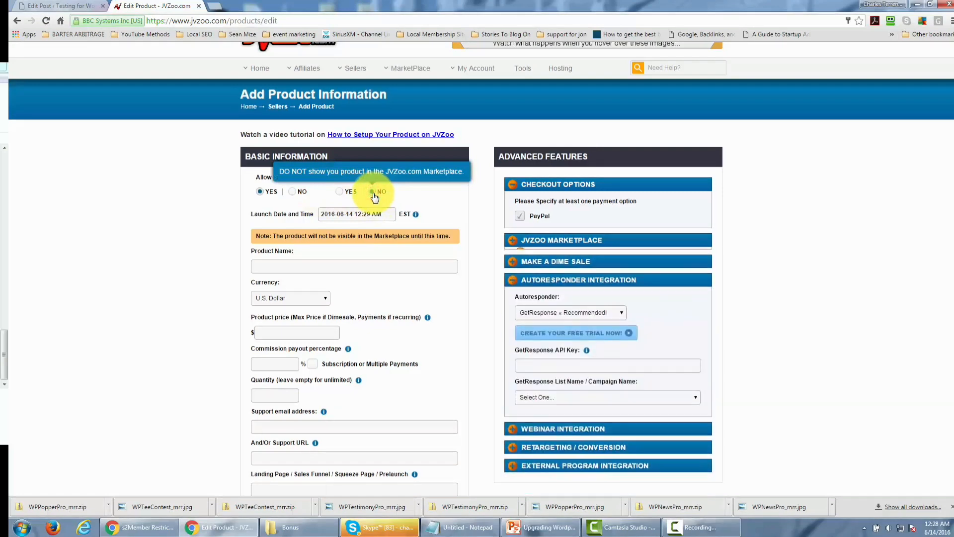
Step: Examine the product form's name, price, commission, quantity, support, landing page and sales page fields
scroll(225, 186, down, 1)
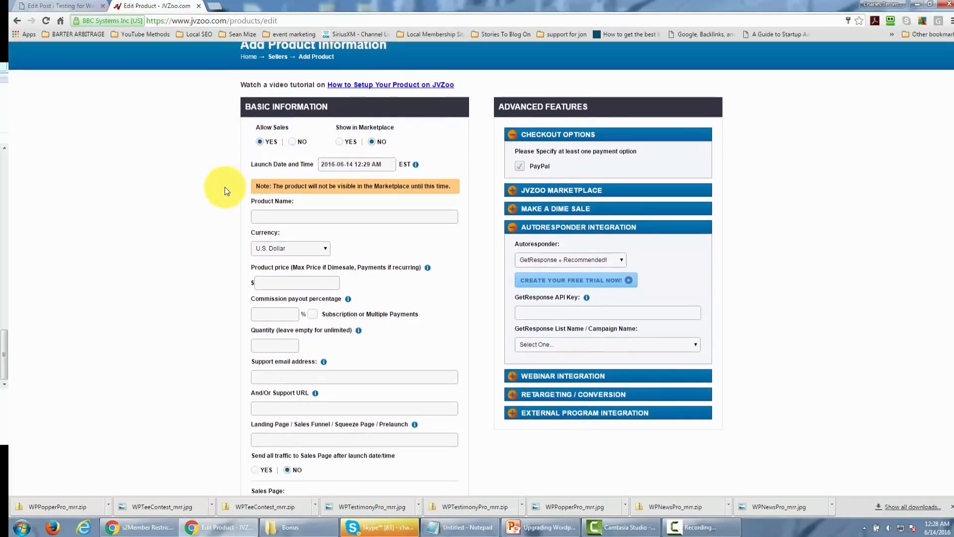
scroll(224, 187, down, 1)
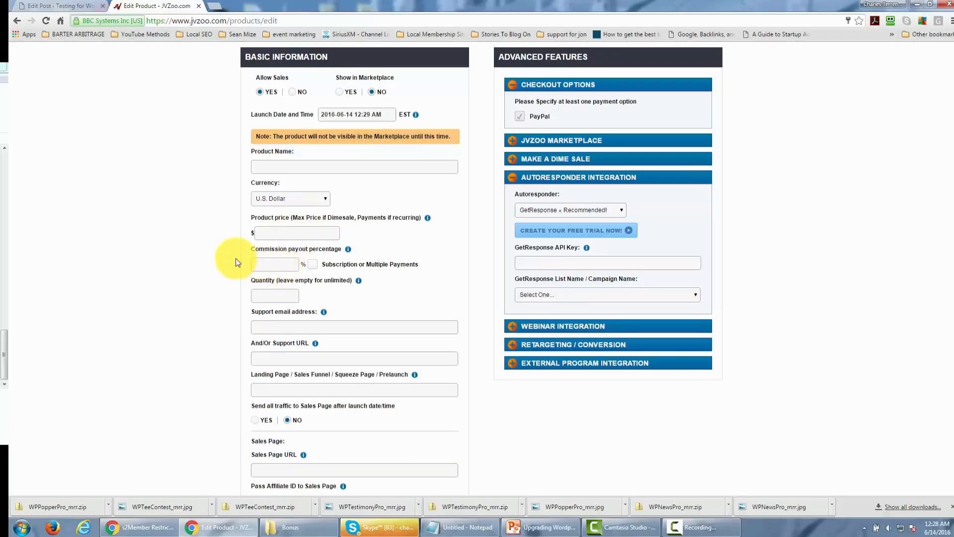
scroll(259, 259, down, 1)
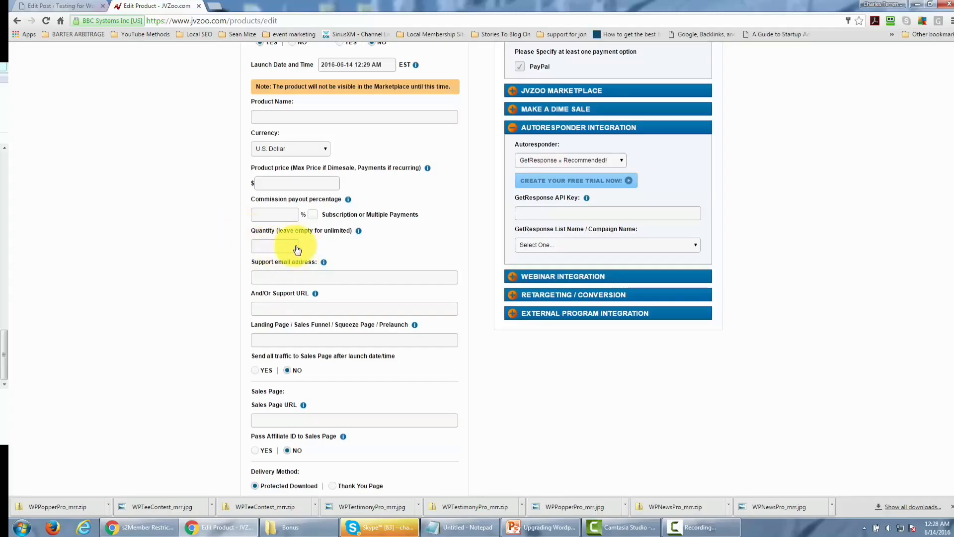
scroll(277, 254, down, 1)
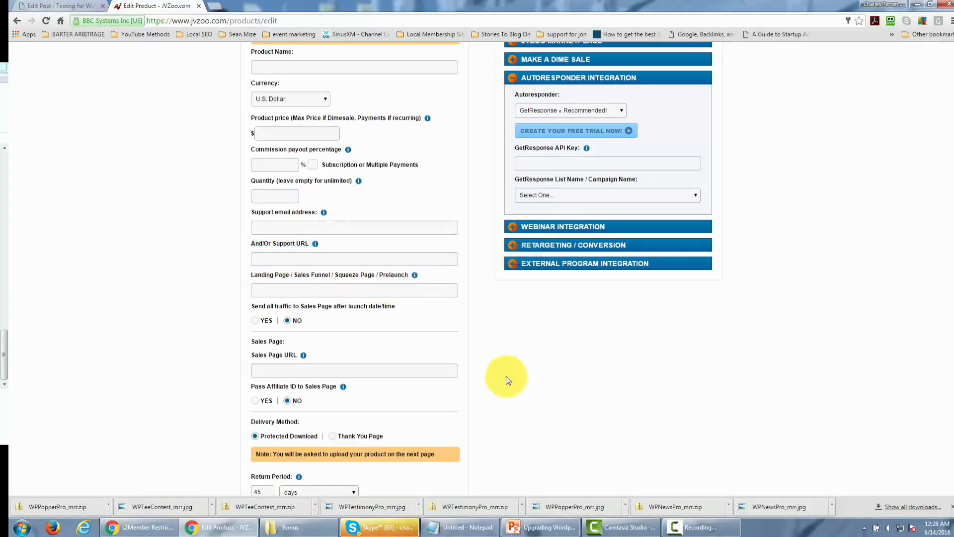
scroll(505, 379, down, 1)
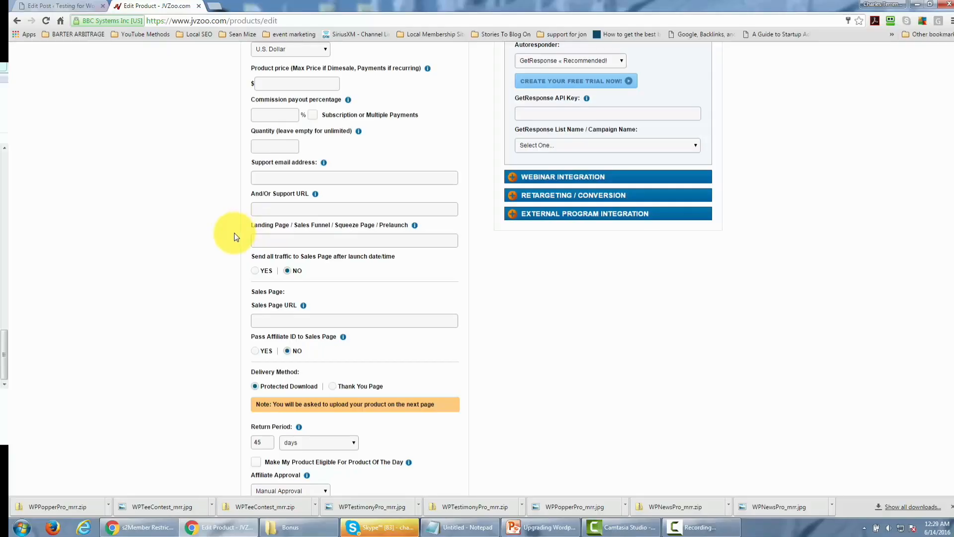
scroll(234, 236, down, 3)
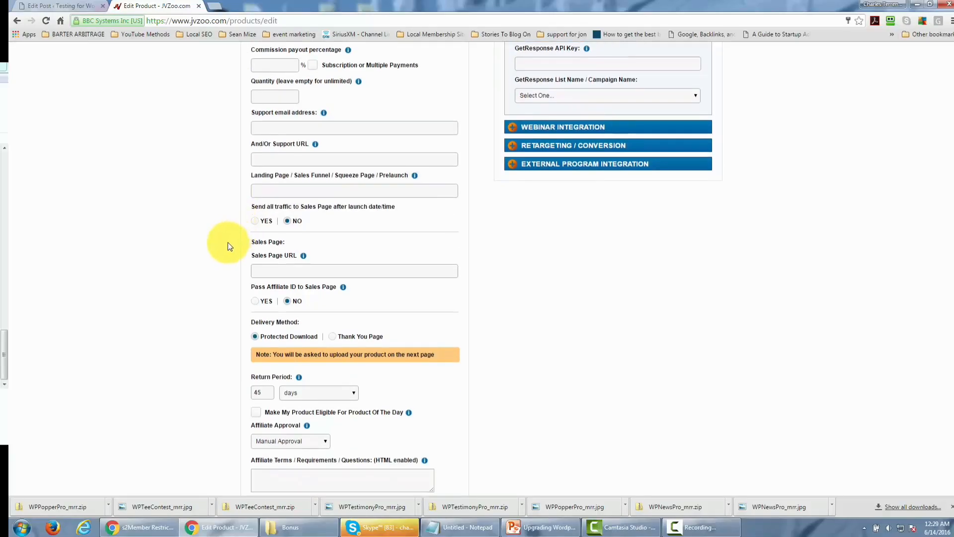
scroll(227, 249, up, 1)
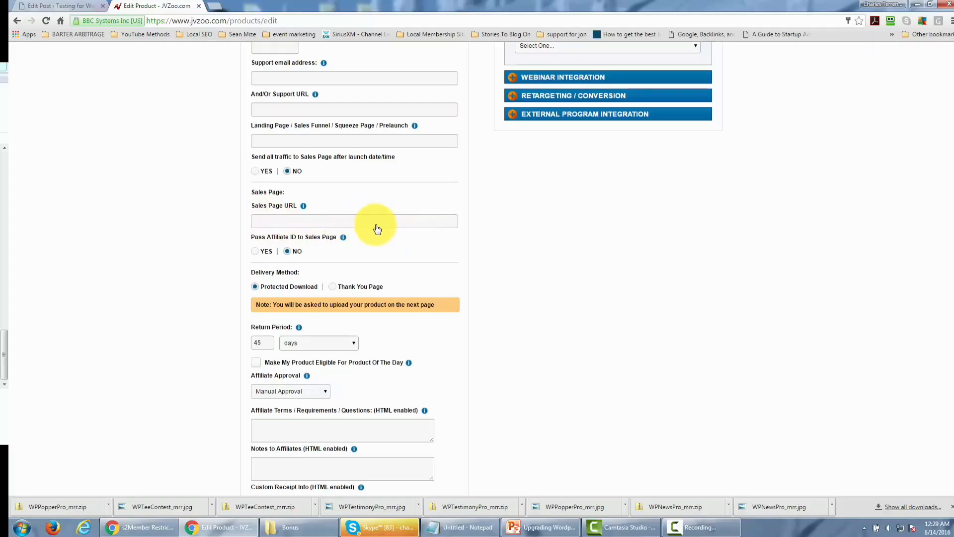
scroll(348, 214, down, 1)
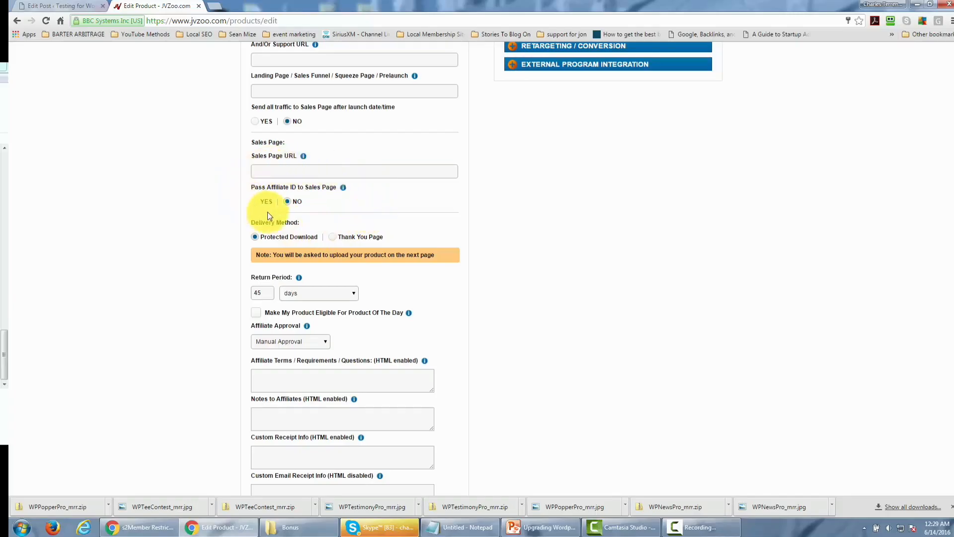
Step: Set the product's delivery method to Thank You Page and review the return period, Product Of The Day and affiliate approval options
scroll(217, 183, down, 1)
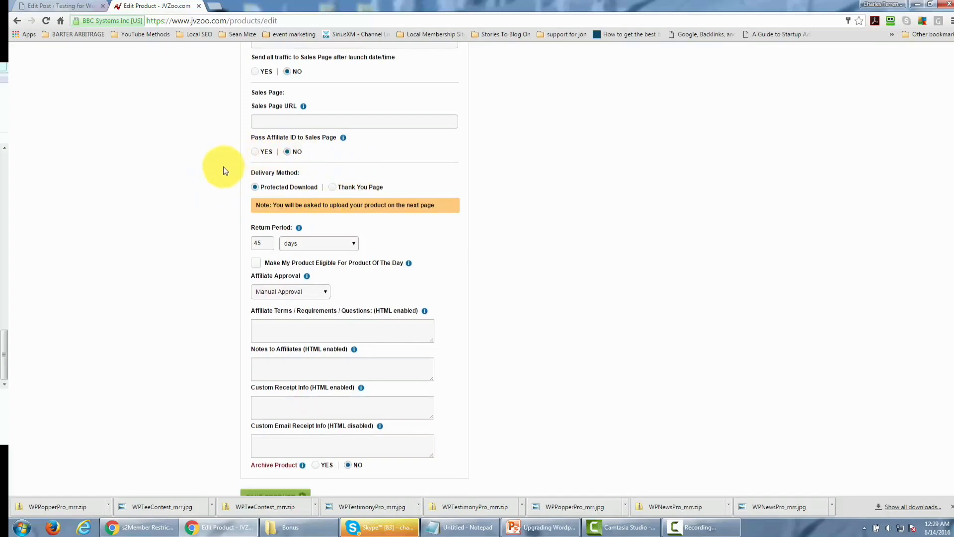
click(333, 190)
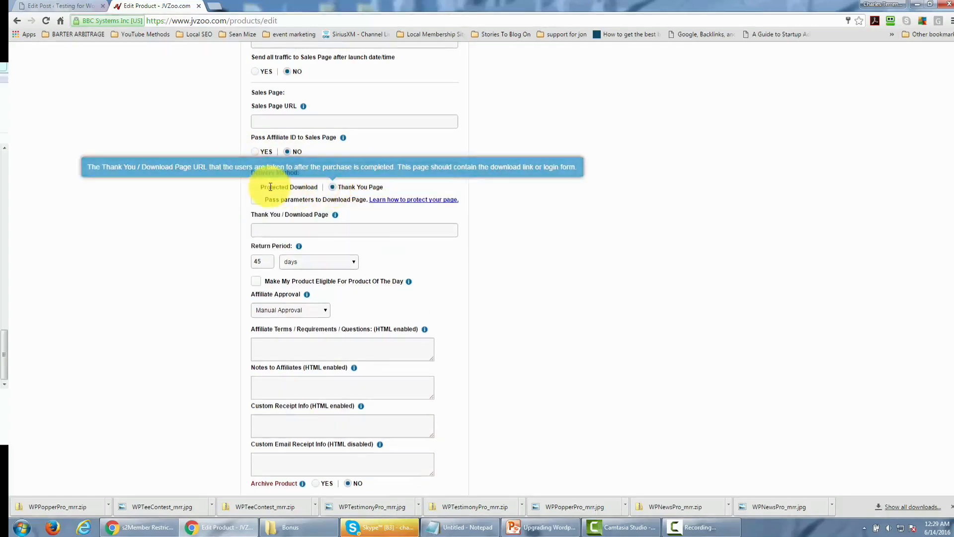
scroll(270, 194, down, 1)
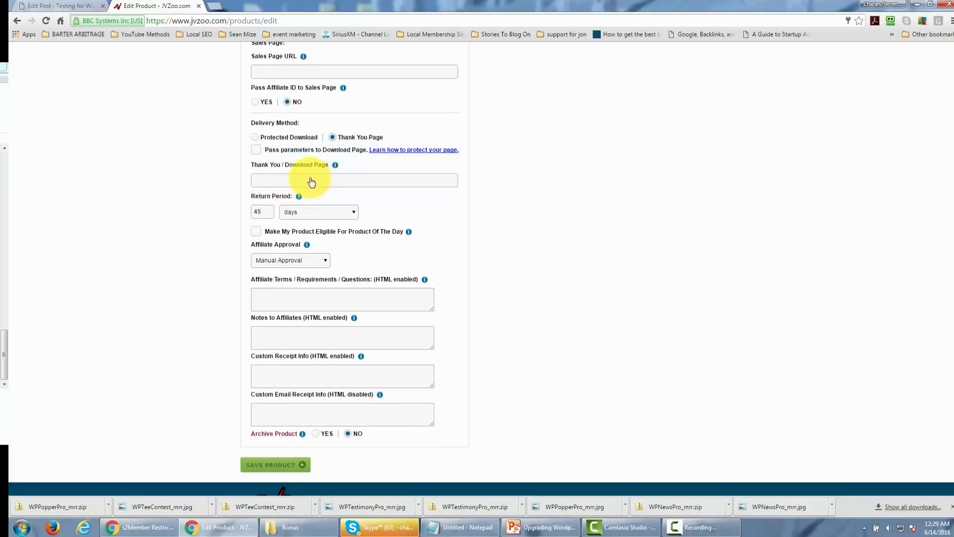
scroll(313, 183, down, 1)
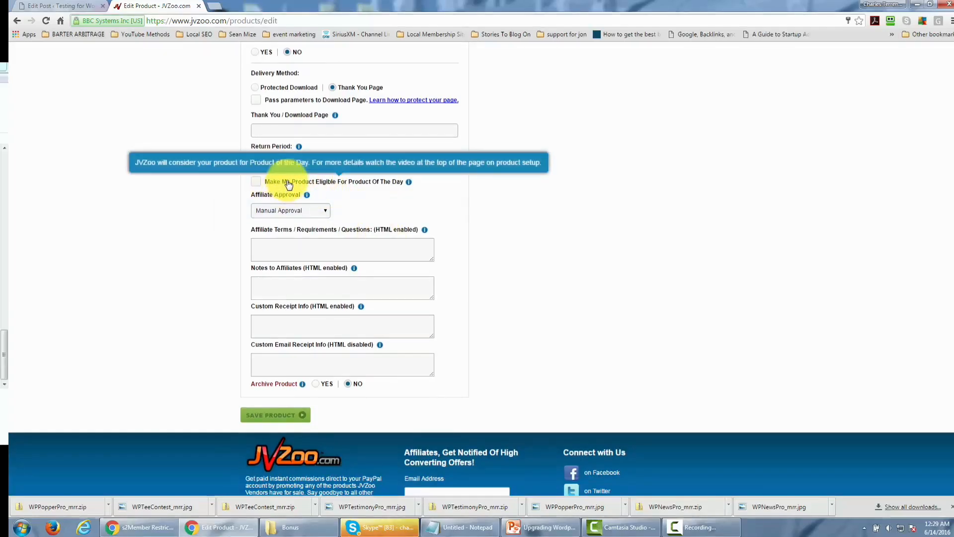
scroll(278, 234, up, 1)
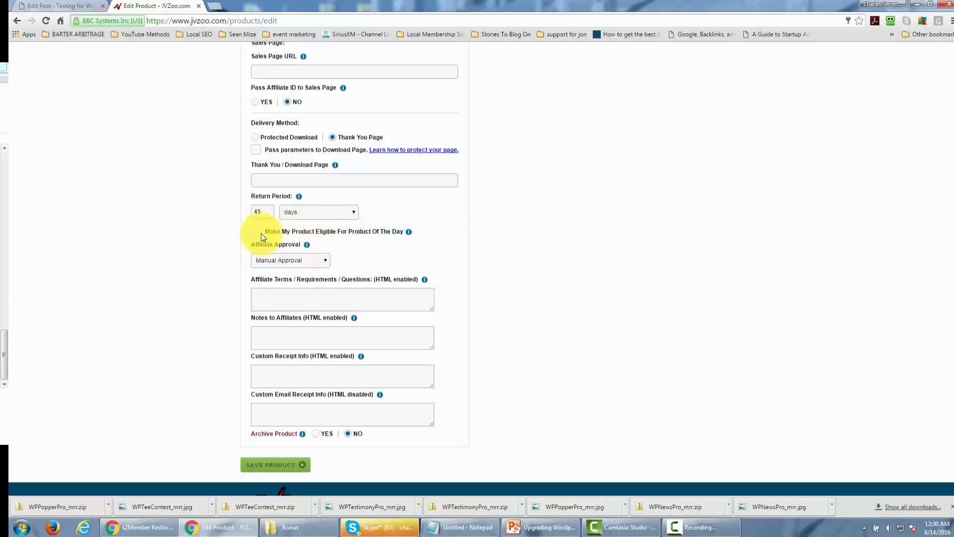
scroll(352, 204, down, 1)
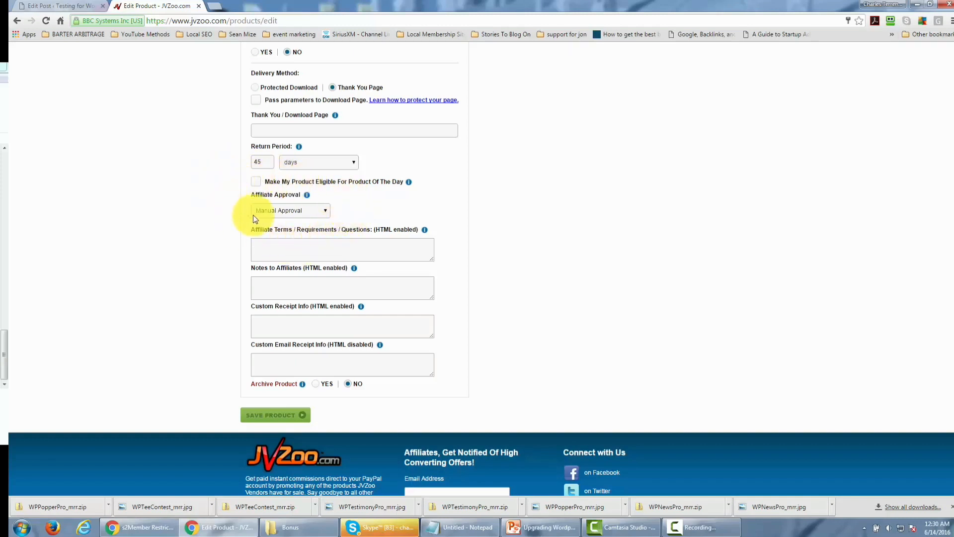
Step: Review the product form's affiliate terms, notes to affiliates, custom receipt and custom email receipt fields
mouse_move(304, 234)
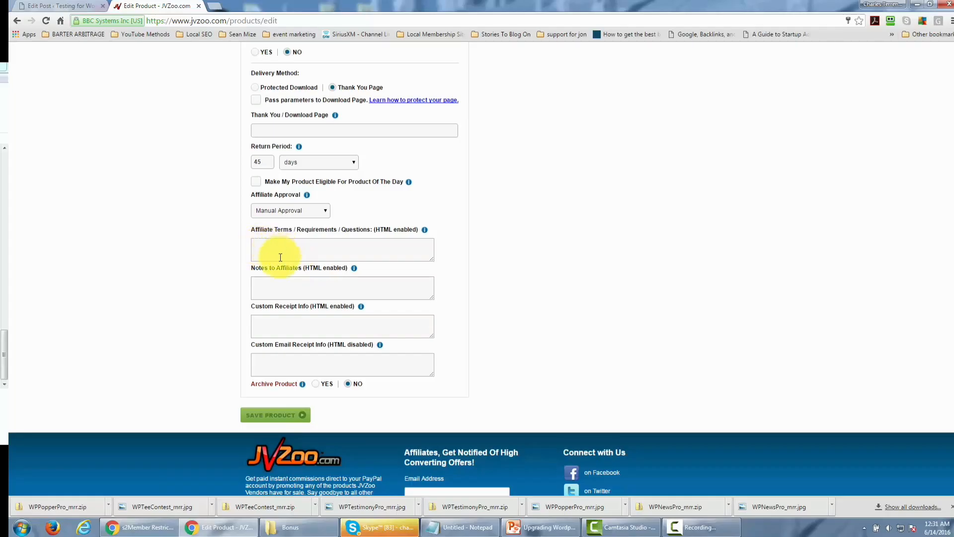
click(288, 281)
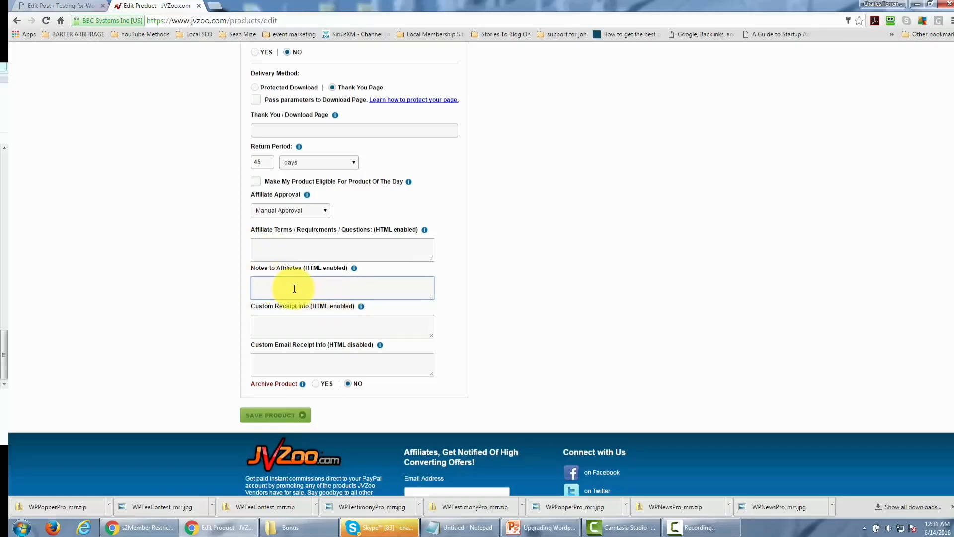
scroll(295, 290, down, 1)
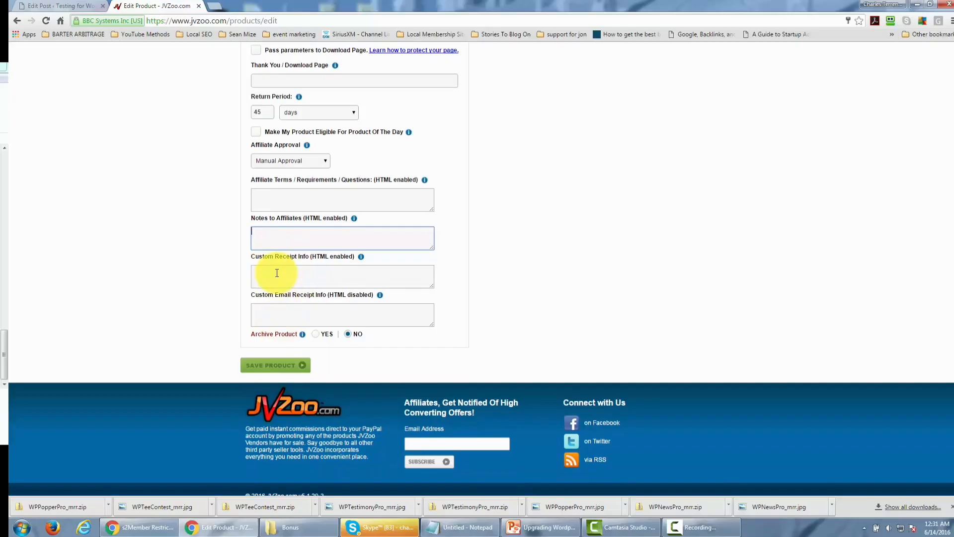
click(277, 273)
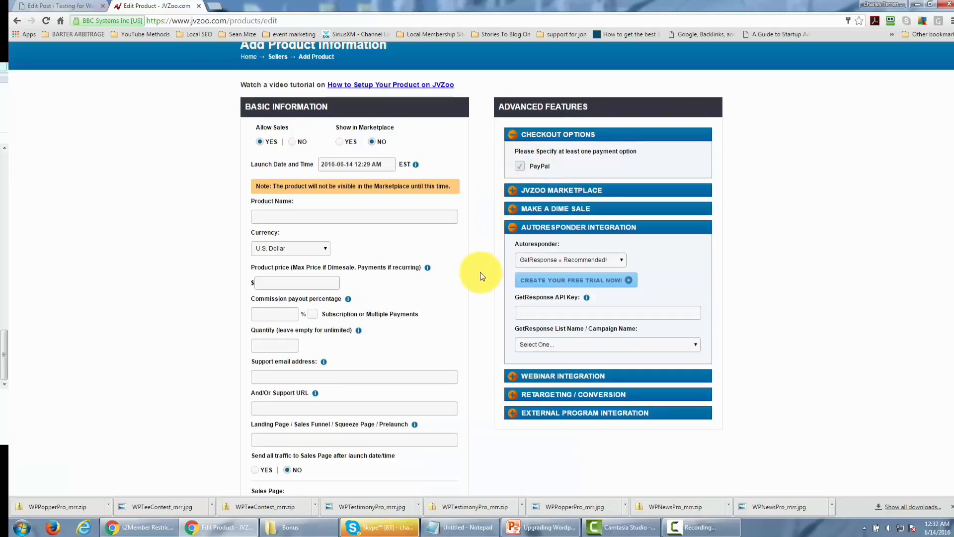
Step: Review the PayPal checkout option and the list of available autoresponders in the product's advanced features
click(519, 160)
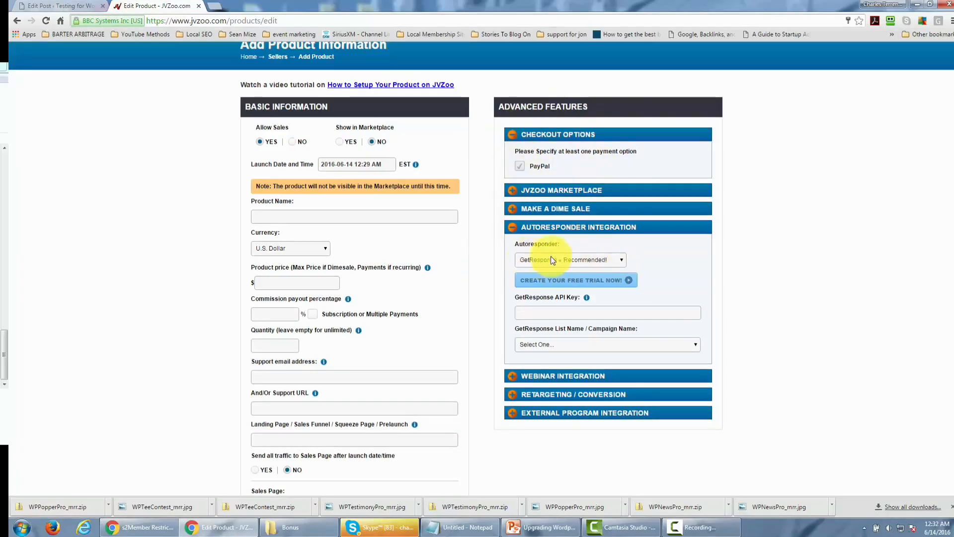
click(622, 261)
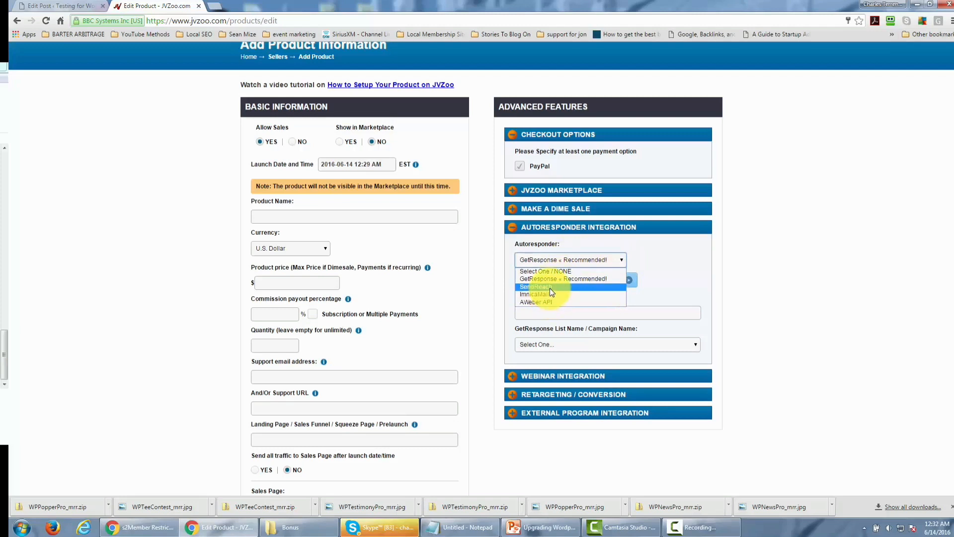
click(646, 243)
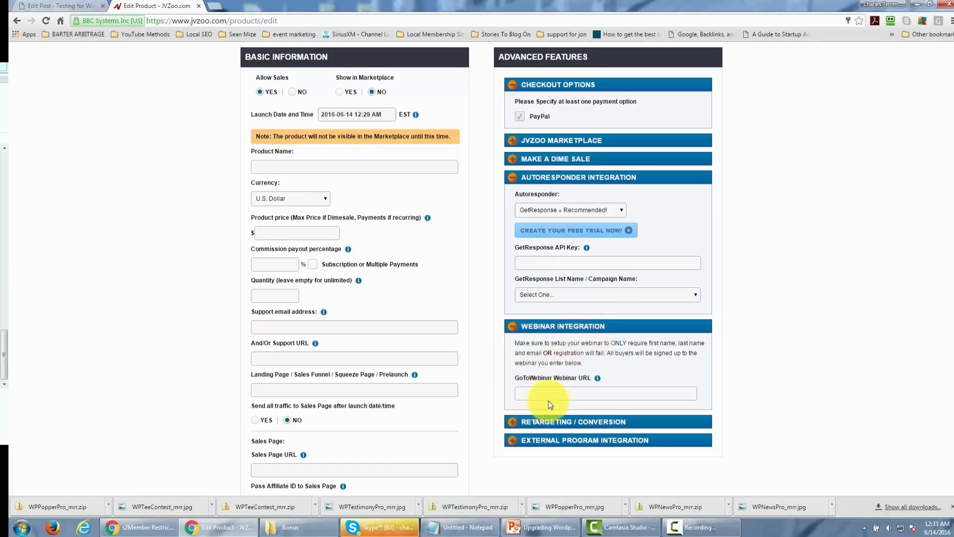
Step: Examine the product's webinar, retargeting and conversion settings and the four external program integration methods
scroll(752, 404, down, 2)
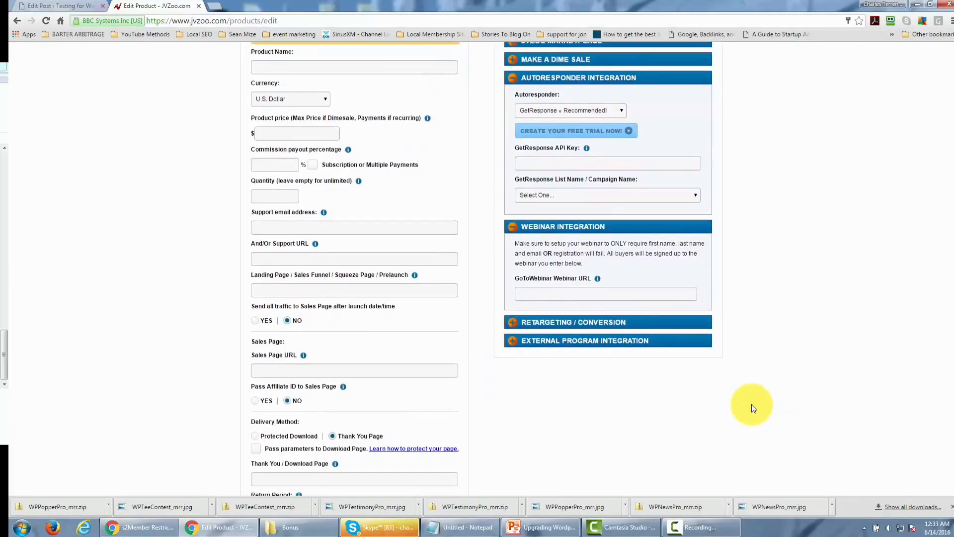
click(510, 322)
scroll(696, 407, down, 4)
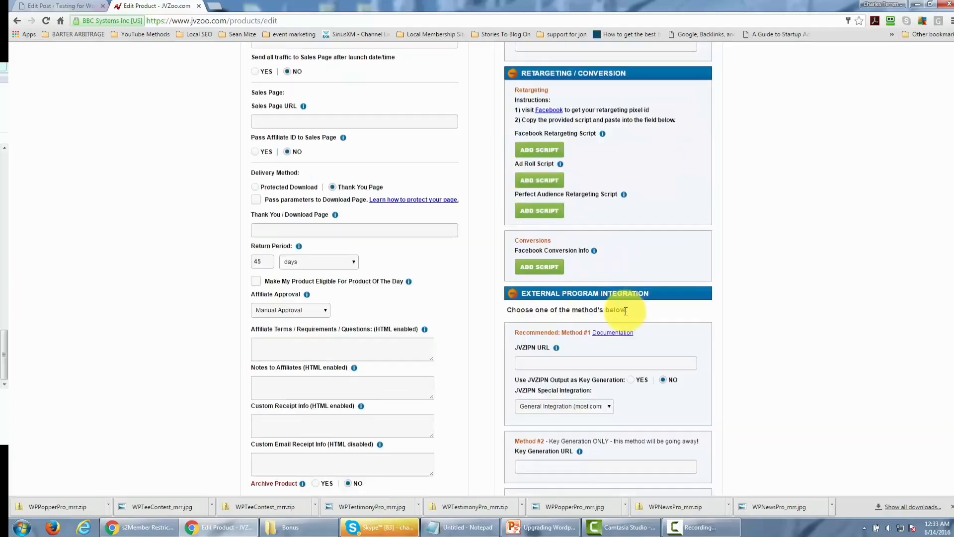
scroll(628, 304, down, 1)
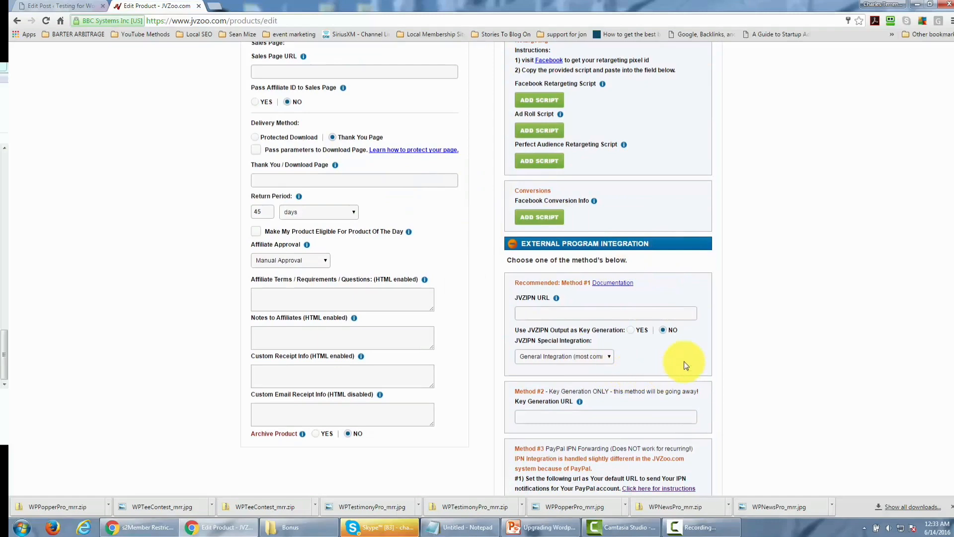
scroll(686, 365, down, 2)
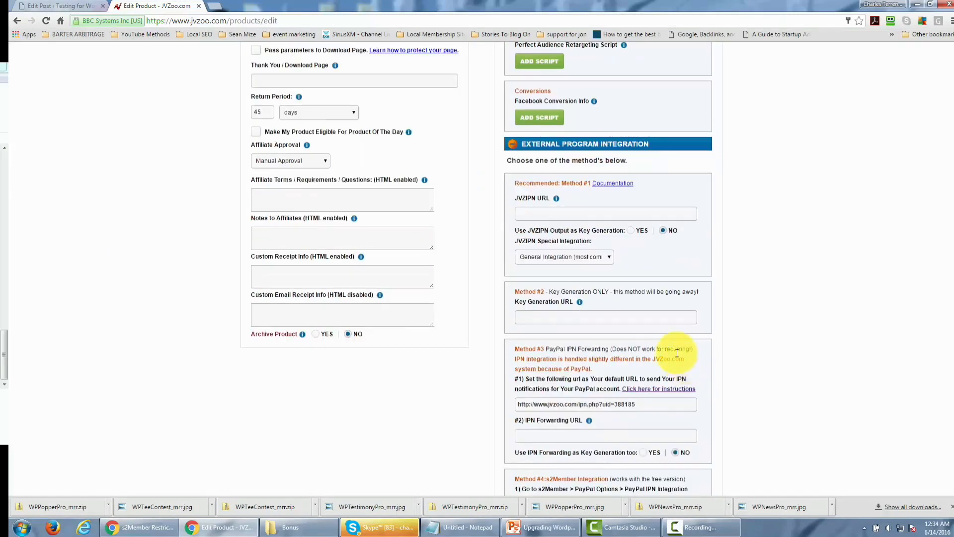
scroll(677, 352, up, 1)
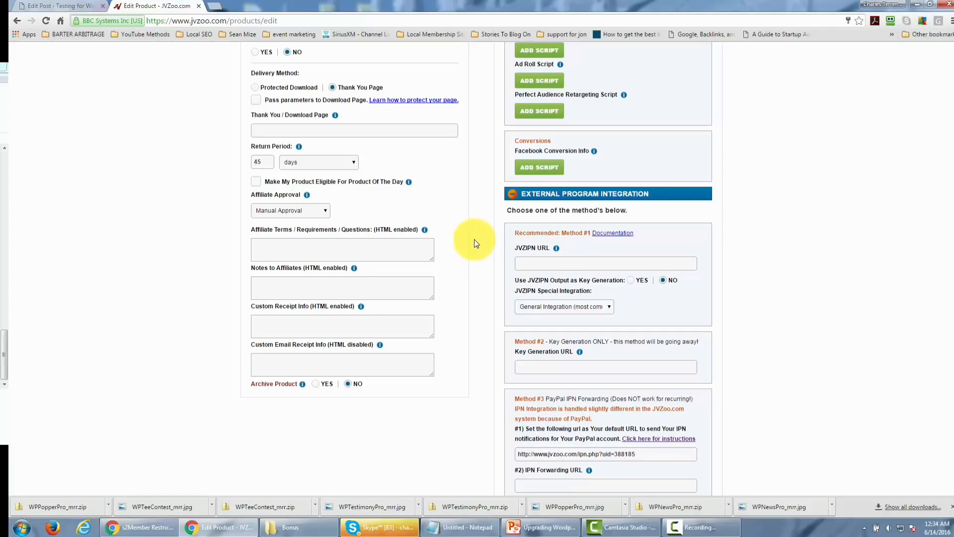
scroll(473, 240, down, 7)
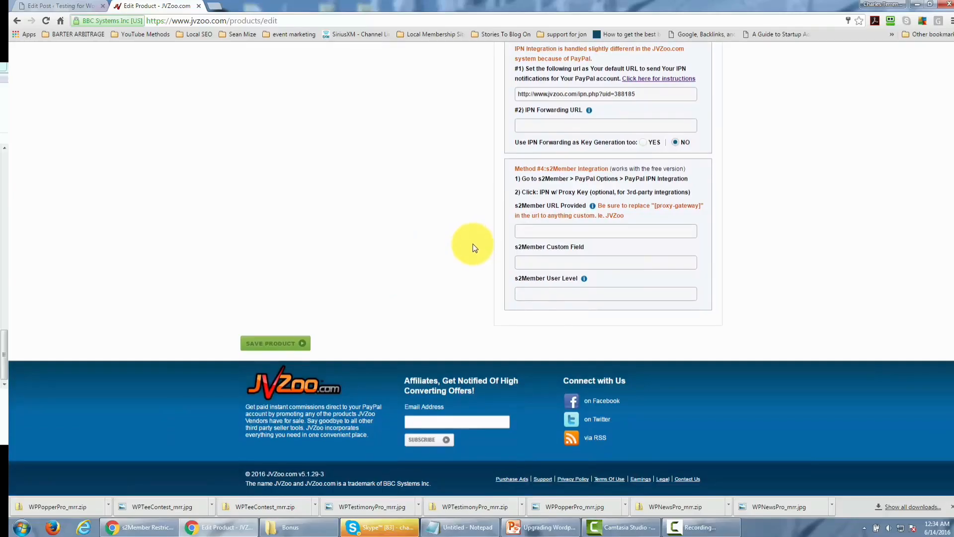
scroll(472, 242, up, 5)
scroll(473, 243, up, 2)
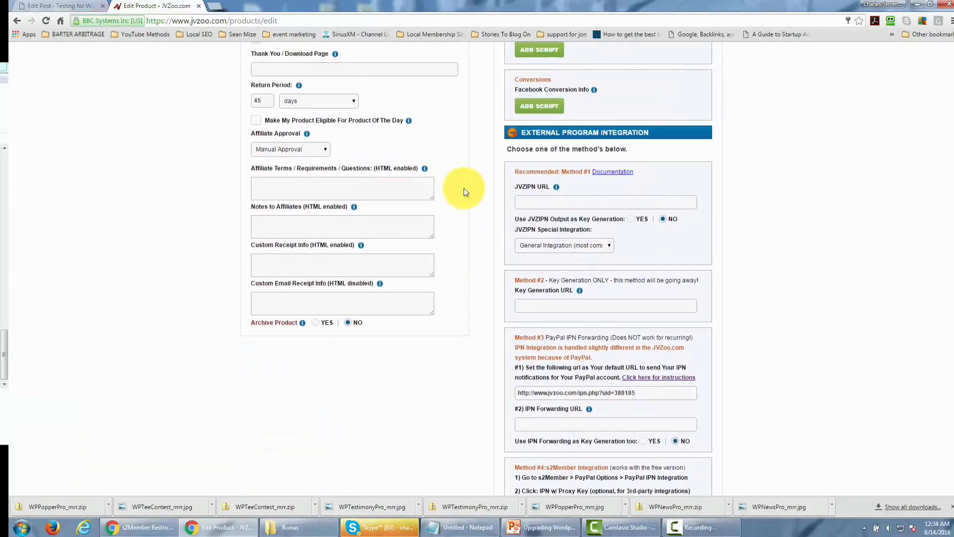
scroll(453, 251, down, 5)
scroll(455, 252, down, 1)
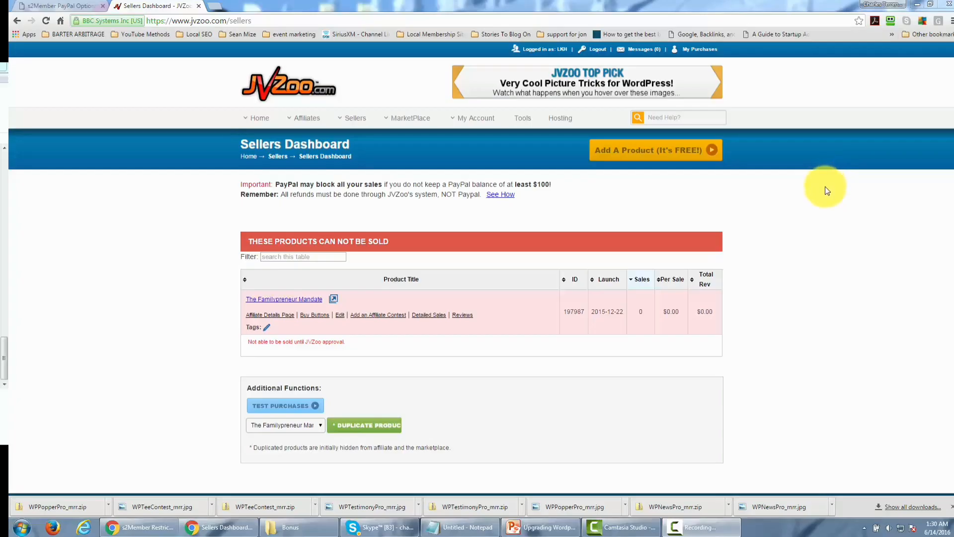
Step: Open The Familypreneur Mandate product for editing and show its Method #4 s2Member settings under External Program Integration
click(339, 315)
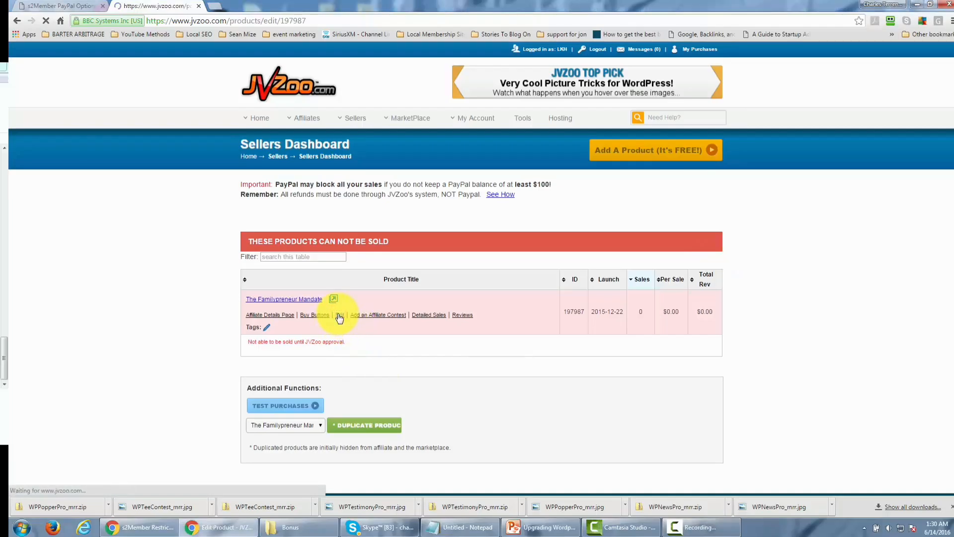
scroll(607, 278, down, 1)
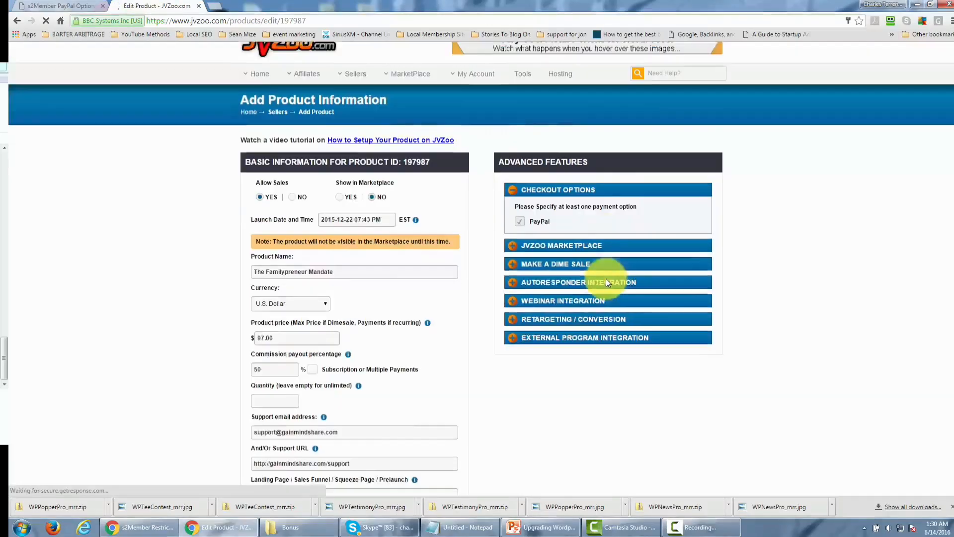
scroll(607, 282, down, 3)
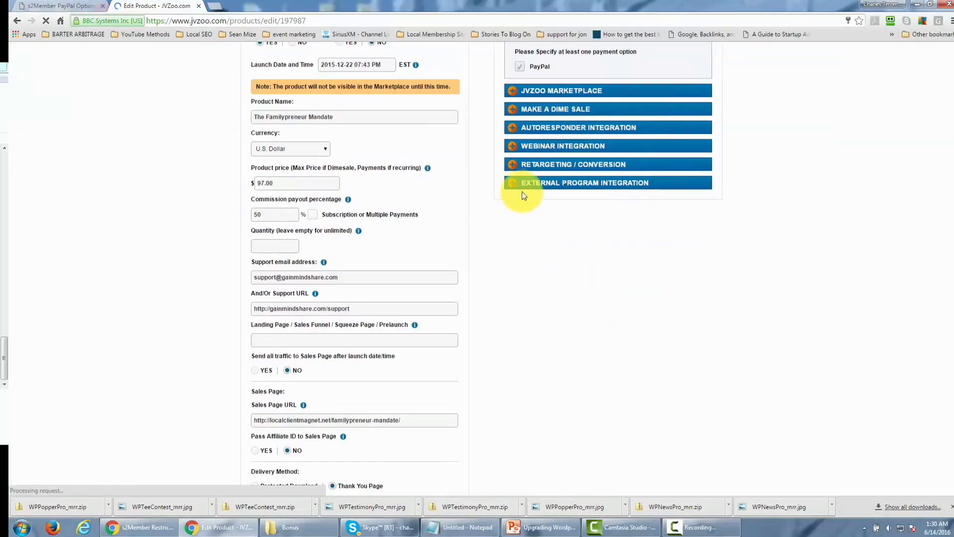
click(514, 185)
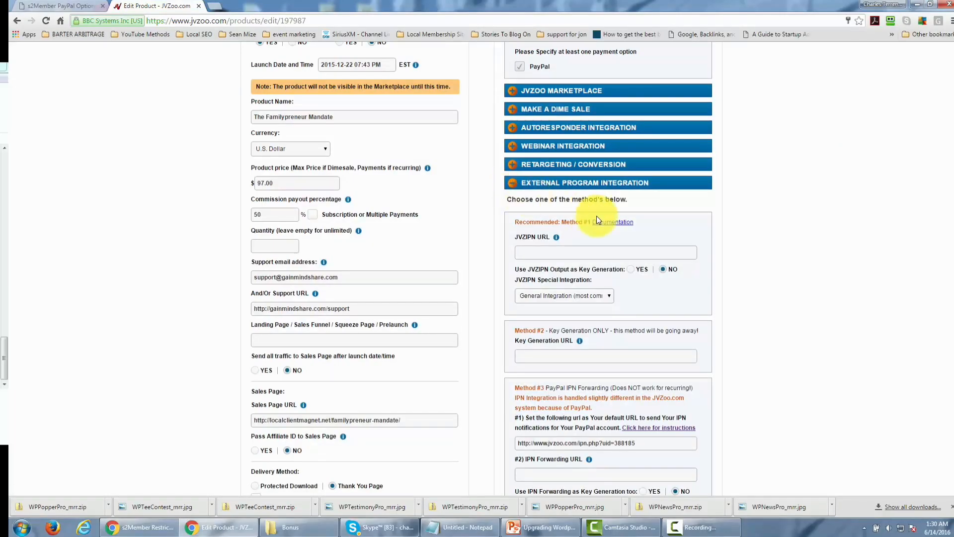
scroll(596, 220, down, 3)
scroll(595, 219, down, 3)
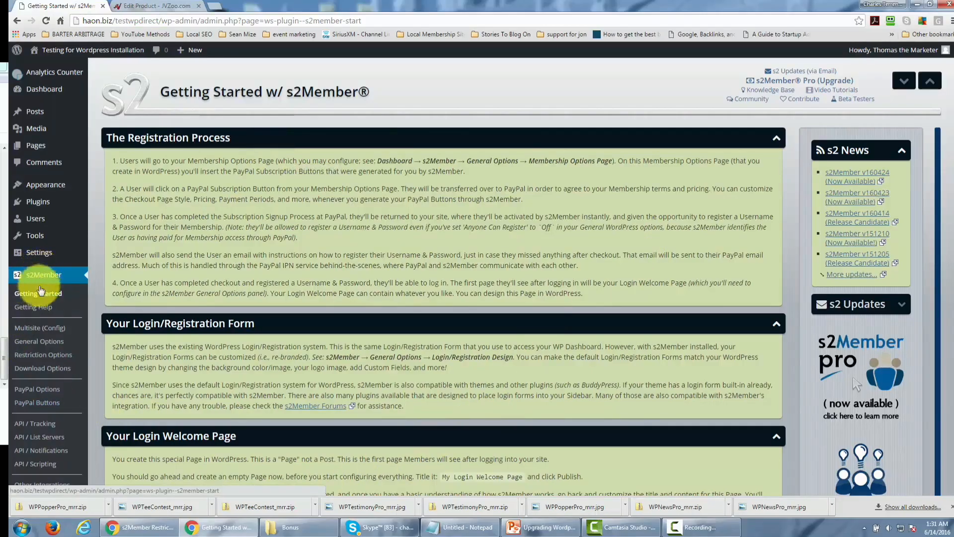
Step: In the WordPress site's s2Member PayPal Options, expand PayPal IPN Integration and reveal the IPN w/ Proxy Key details
click(45, 390)
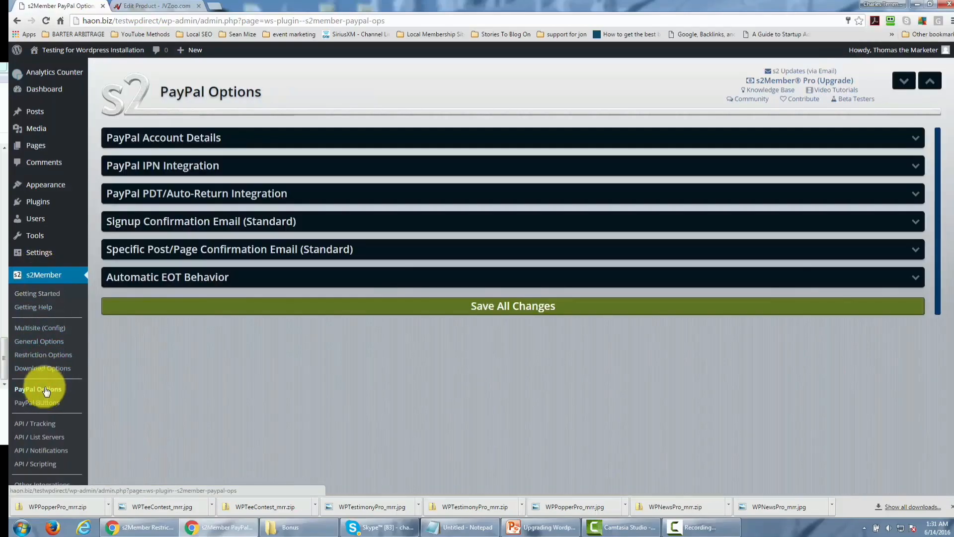
click(215, 172)
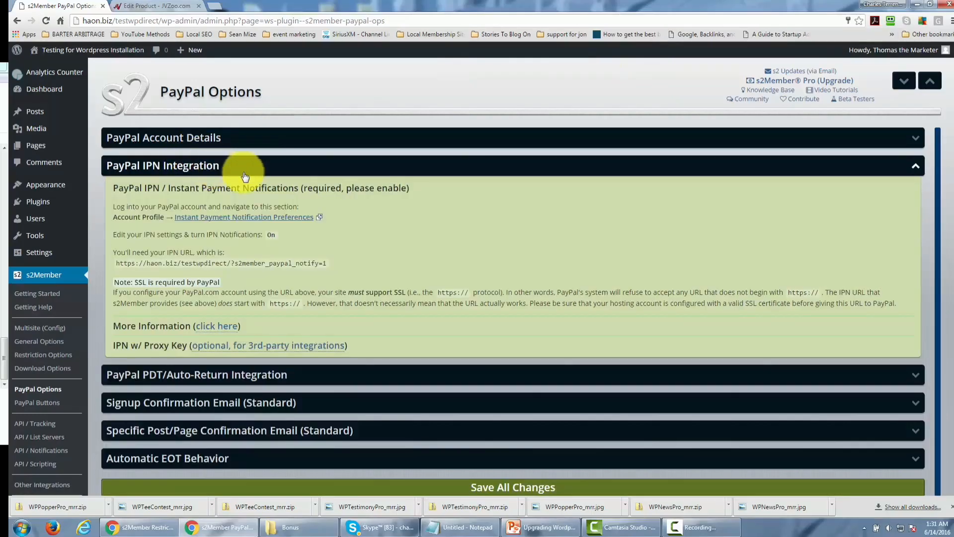
scroll(326, 209, down, 1)
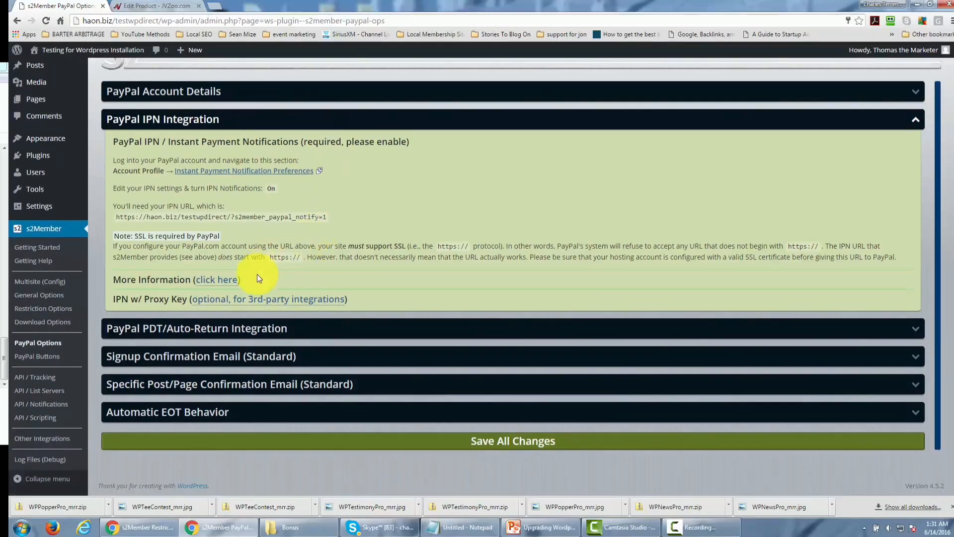
click(264, 300)
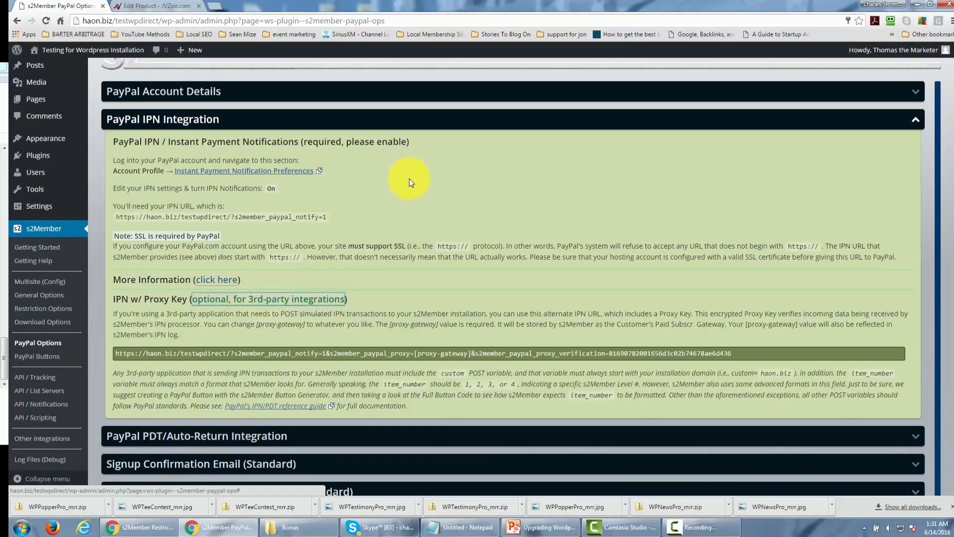
scroll(410, 180, down, 1)
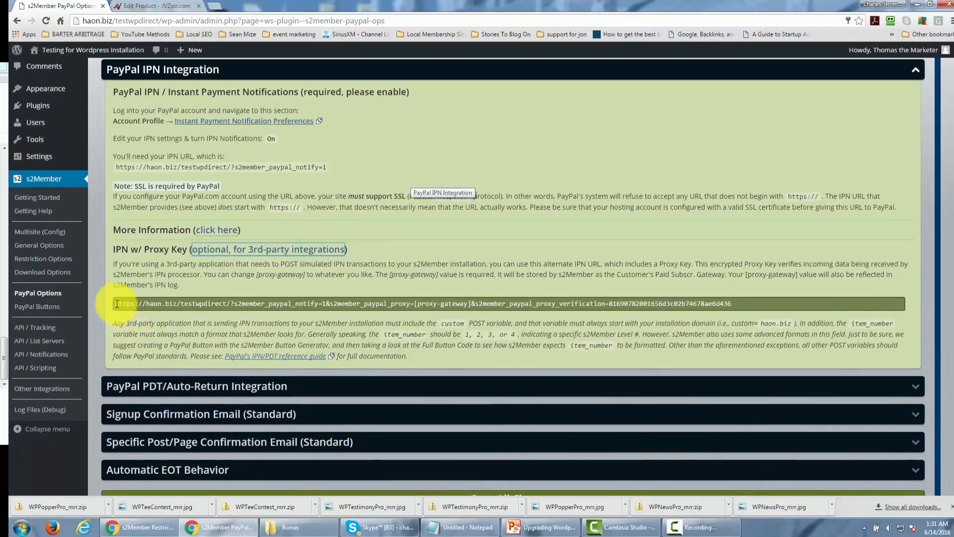
Step: Copy the s2Member IPN URL containing the proxy key into the JVZoo product's s2Member URL Provided field
drag(116, 303, 233, 298)
drag(365, 291, 737, 301)
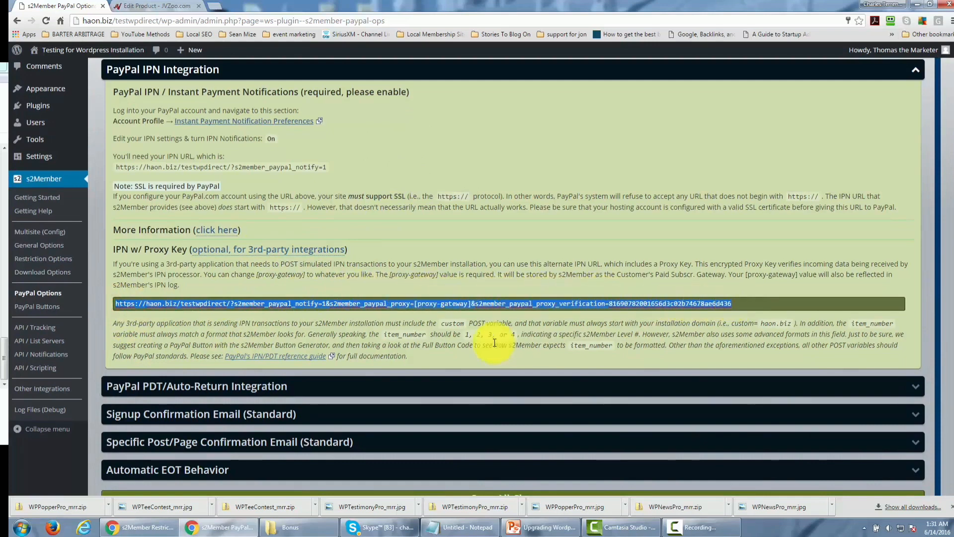
right_click(472, 305)
click(494, 326)
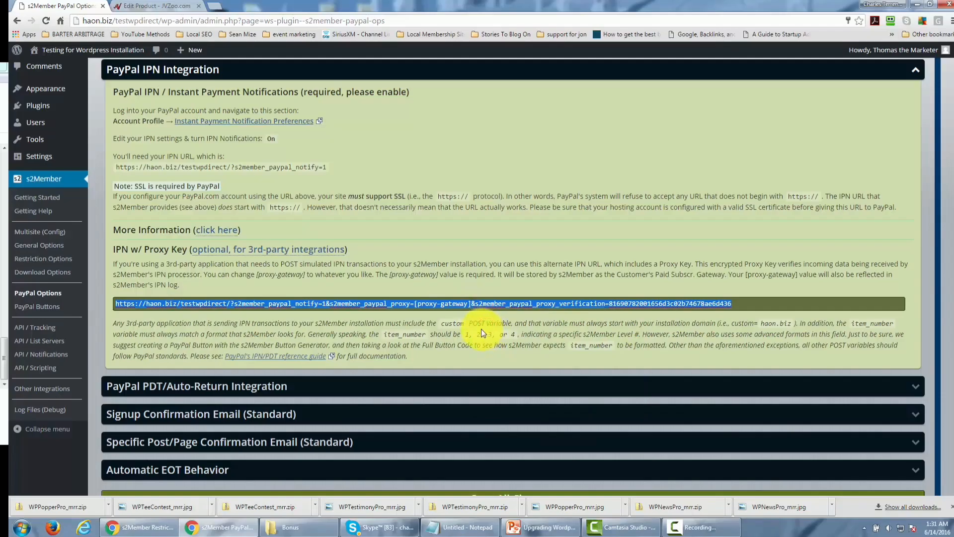
click(144, 5)
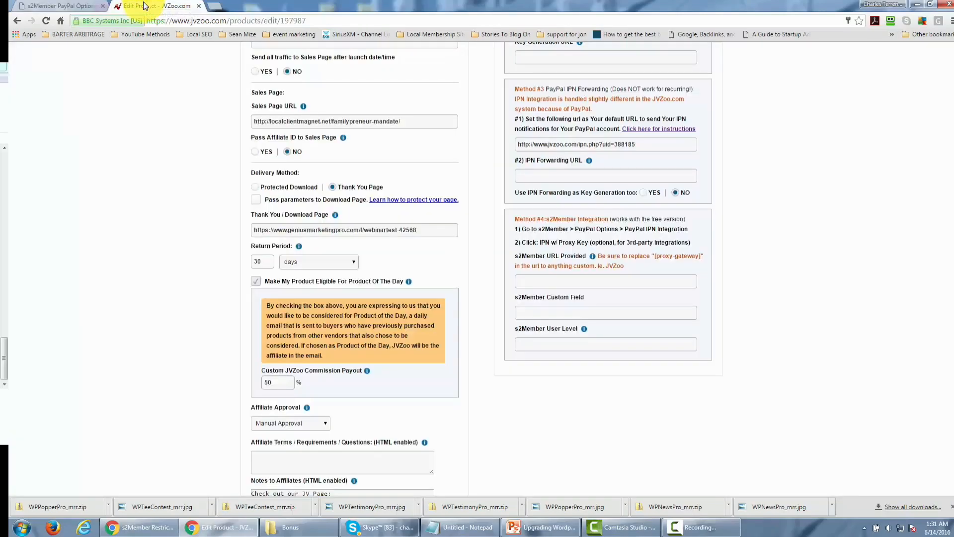
click(524, 282)
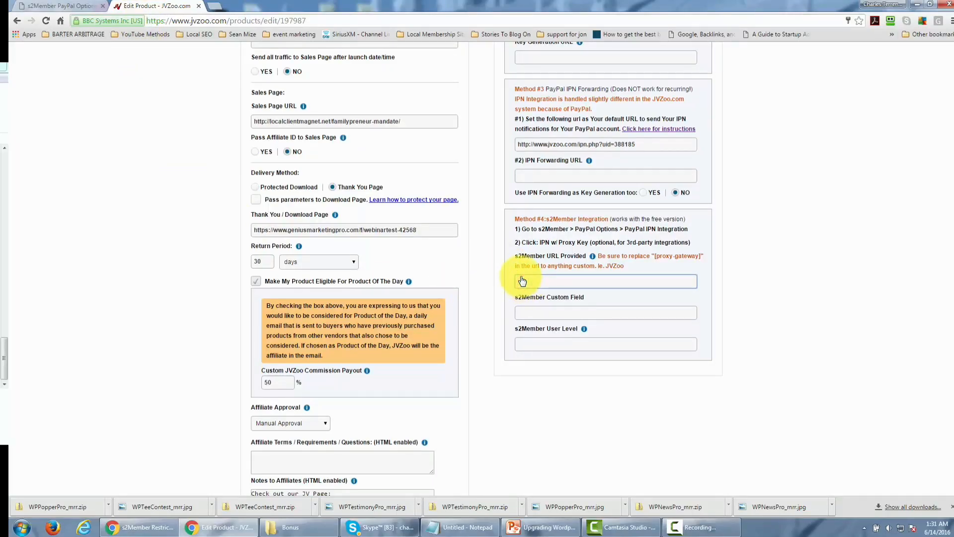
key(ctrl+v)
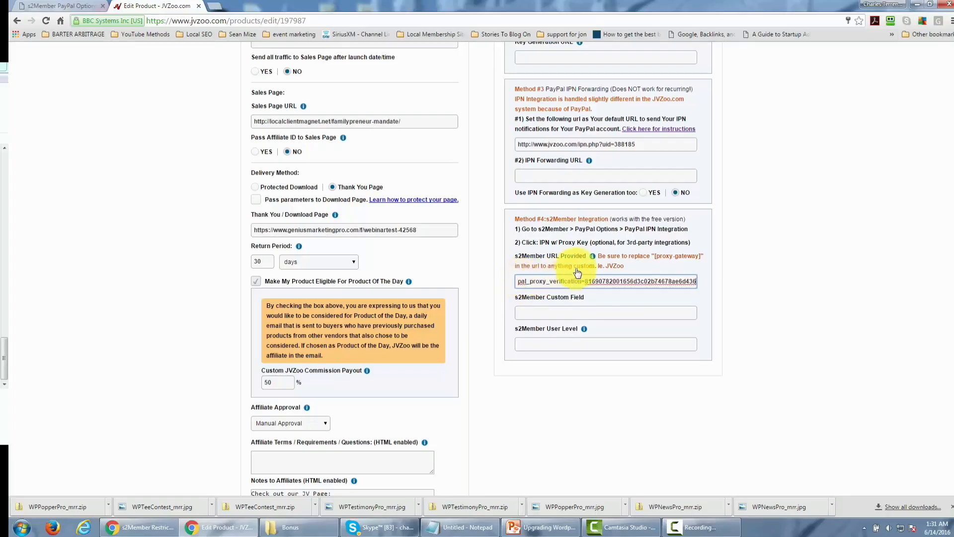
Step: Replace the [proxy-gateway] placeholder in the s2Member URL Provided field with jvzoo
mouse_move(599, 261)
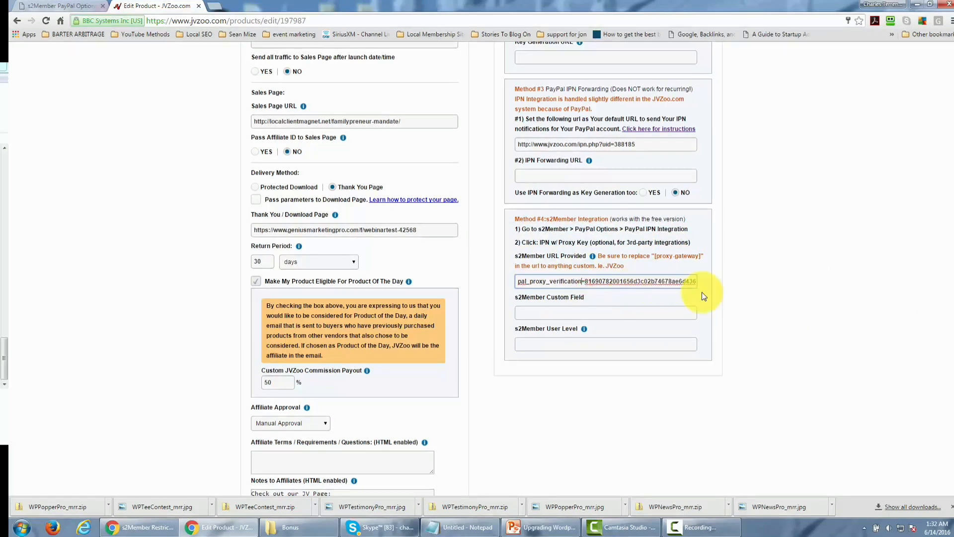
key(Left)
key(Left)
key(Left)
key(Left)
key(Left)
key(Left)
key(Left)
key(Left)
key(Left)
key(Left)
key(Left)
key(Left)
key(Left)
key(Left)
key(Left)
key(Left)
key(Left)
key(Left)
key(Left)
key(Left)
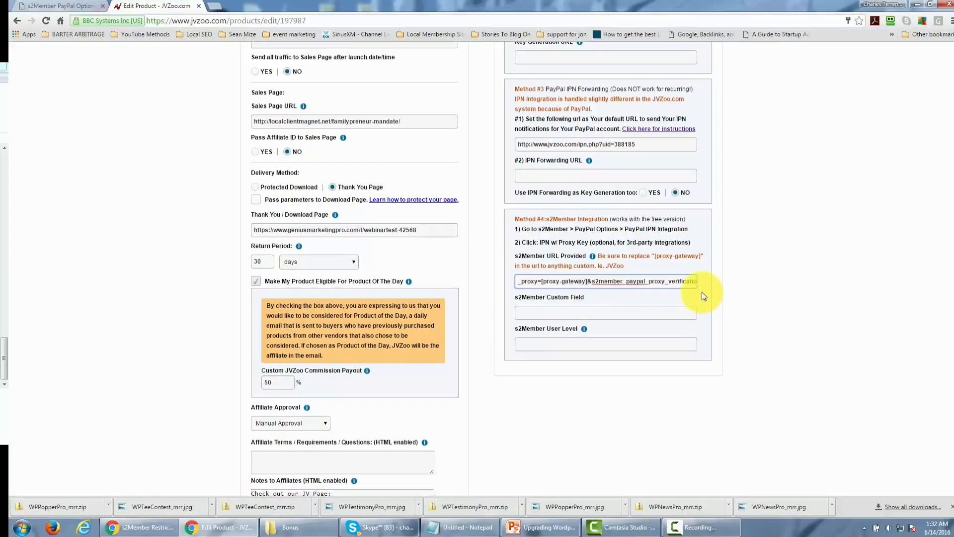
key(BackSpace)
key(BackSpace)
key(BackSpace)
key(BackSpace)
key(BackSpace)
key(BackSpace)
key(BackSpace)
key(BackSpace)
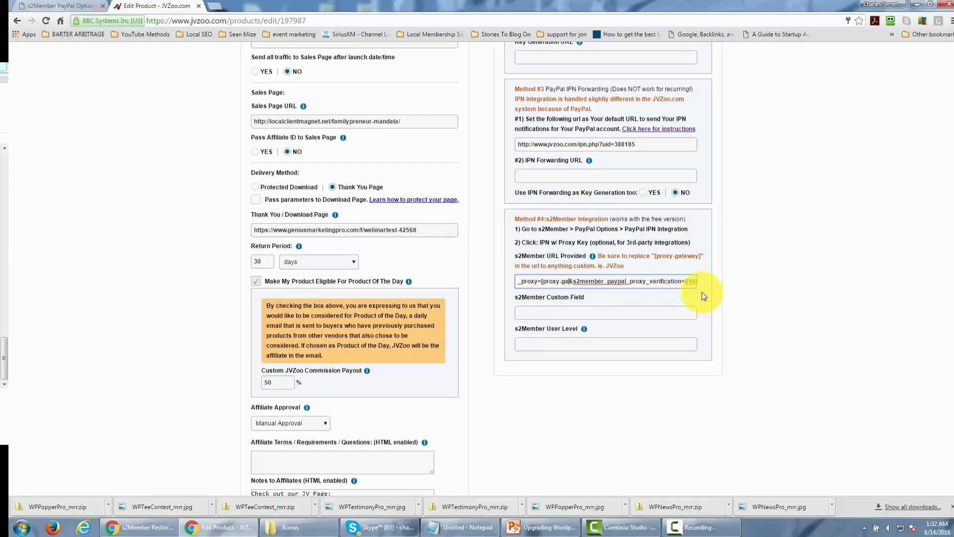
key(BackSpace)
key(BackSpace)
key(BackSpace)
key(BackSpace)
key(BackSpace)
key(BackSpace)
key(BackSpace)
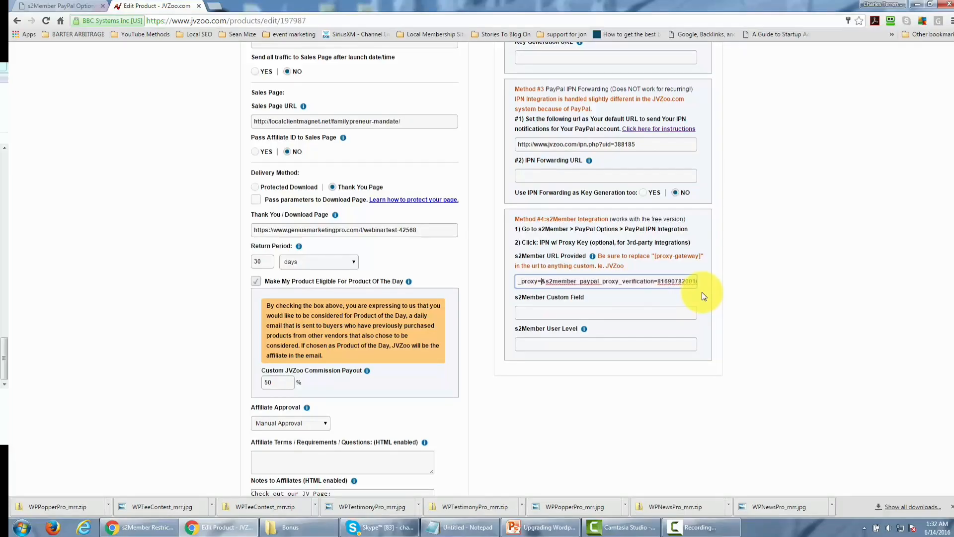
text(jvz)
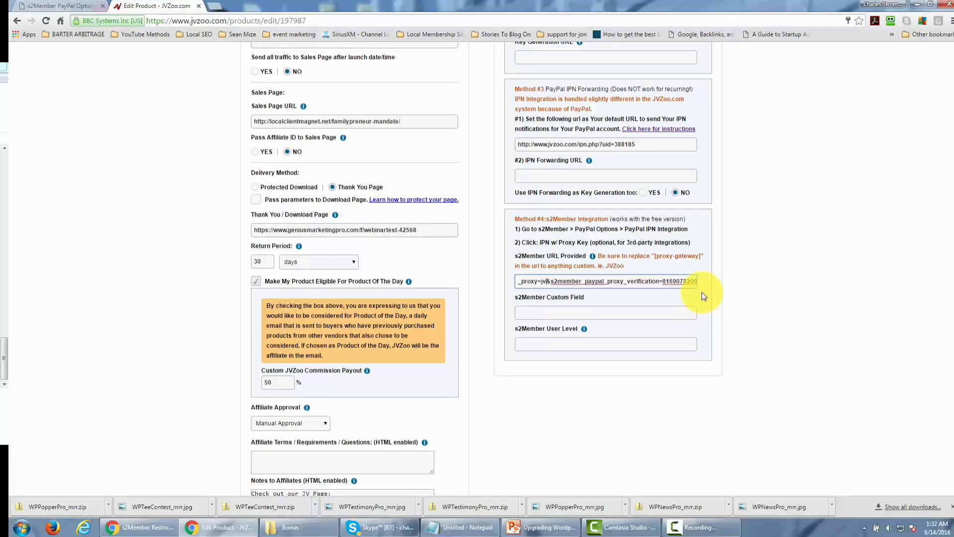
text(oo)
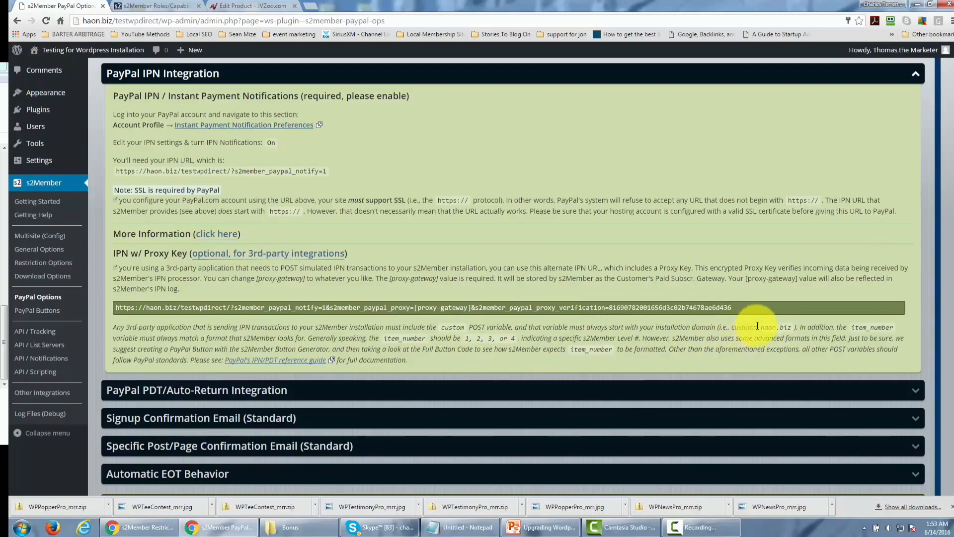
Step: Copy the installation domain haon.biz from the s2Member IPN w/ Proxy Key notes into the JVZoo product's s2Member Custom Field
drag(761, 327, 778, 327)
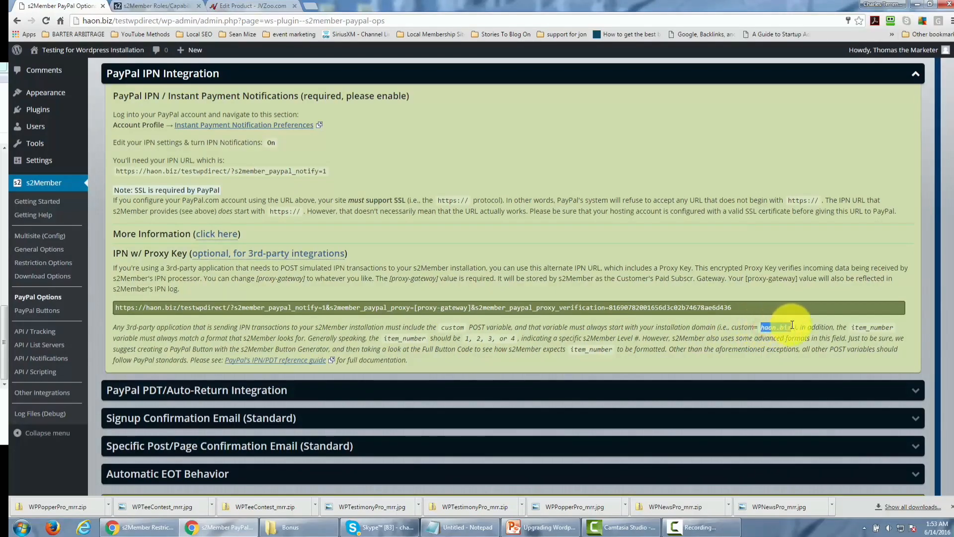
double_click(773, 327)
right_click(772, 328)
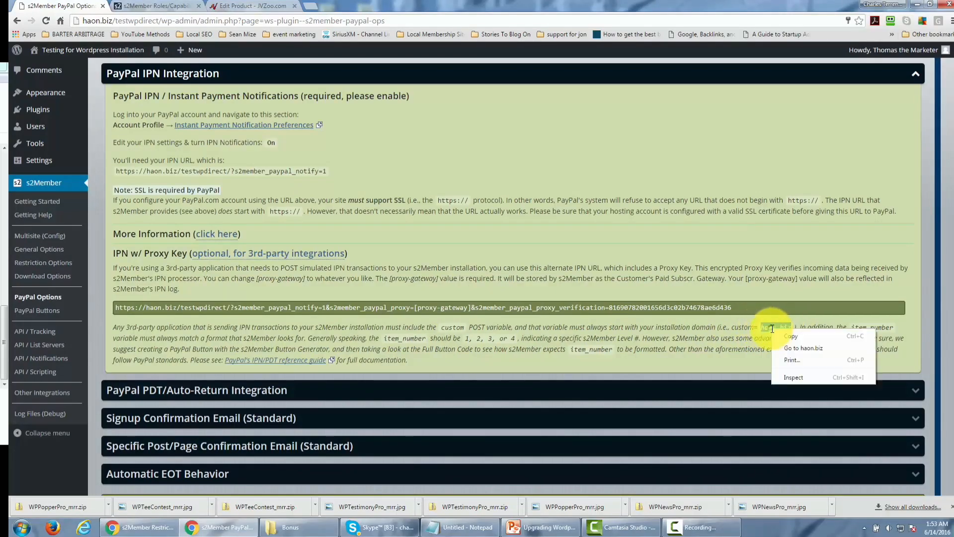
click(793, 332)
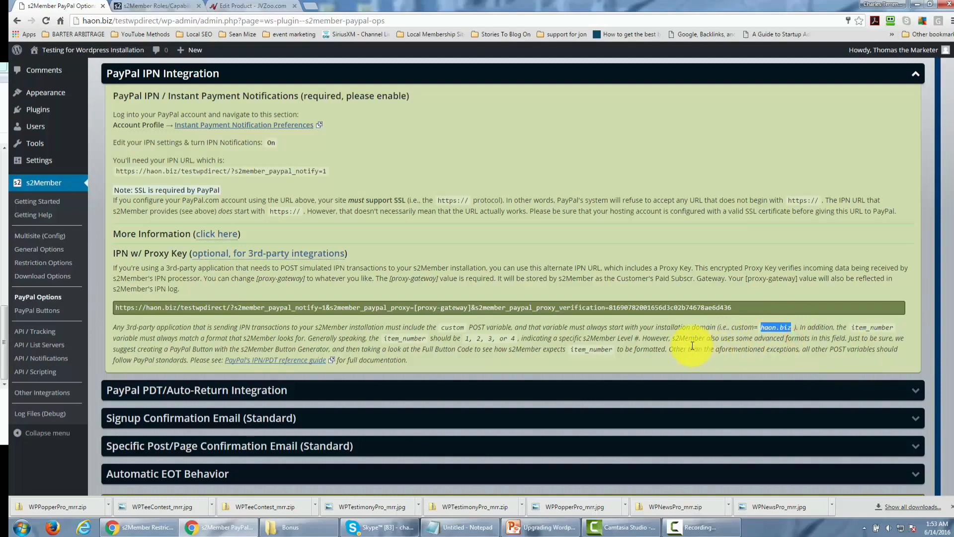
click(238, 5)
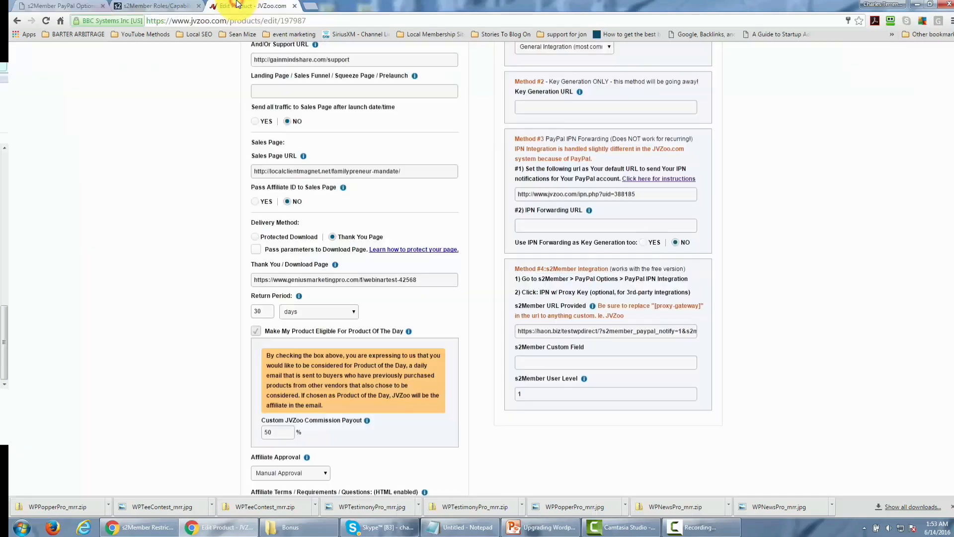
click(525, 364)
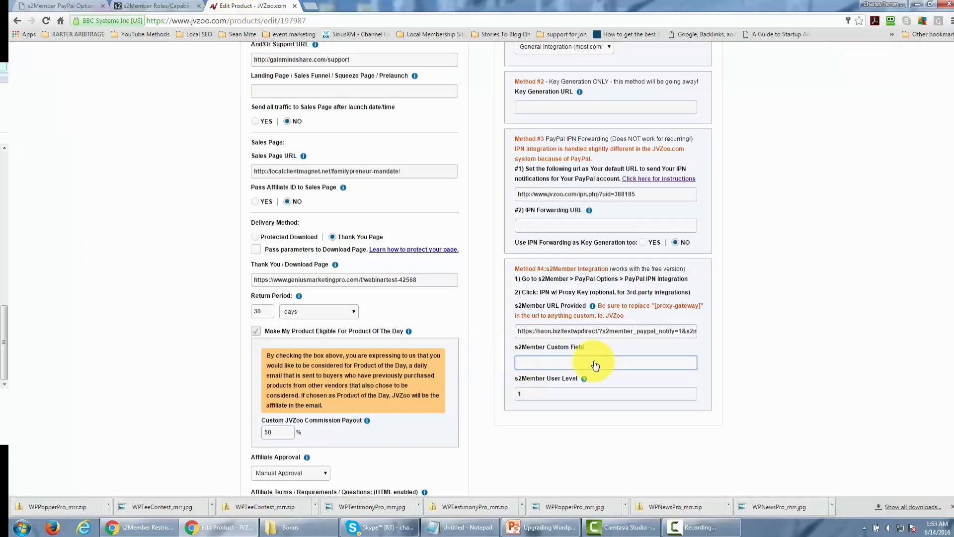
key(ctrl+v)
click(736, 343)
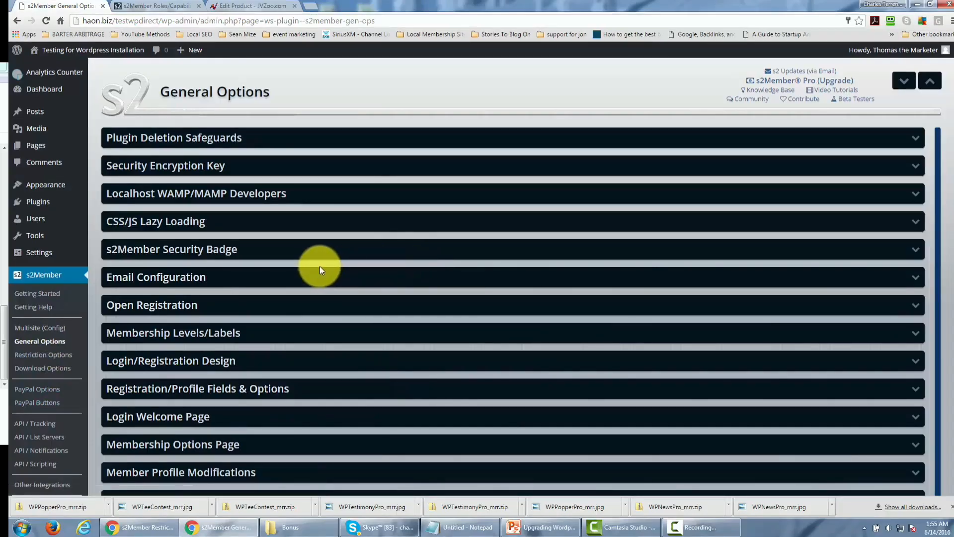
Step: Expand Membership Levels/Labels in s2Member General Options and examine the labels of Levels #0 to #4
click(261, 339)
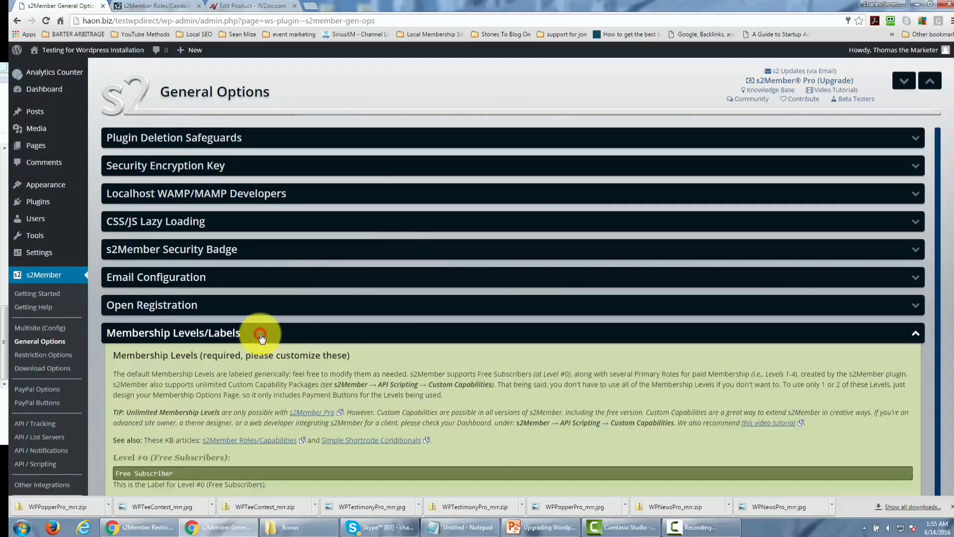
scroll(369, 330, down, 1)
scroll(369, 331, down, 4)
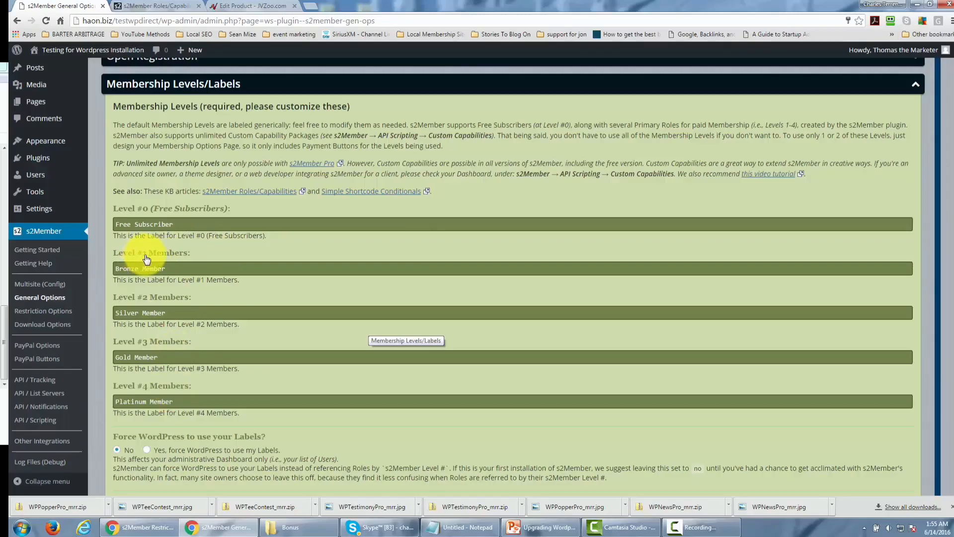
Step: Return to the JVZoo product and save it with its Method #4 s2Member integration settings
click(253, 6)
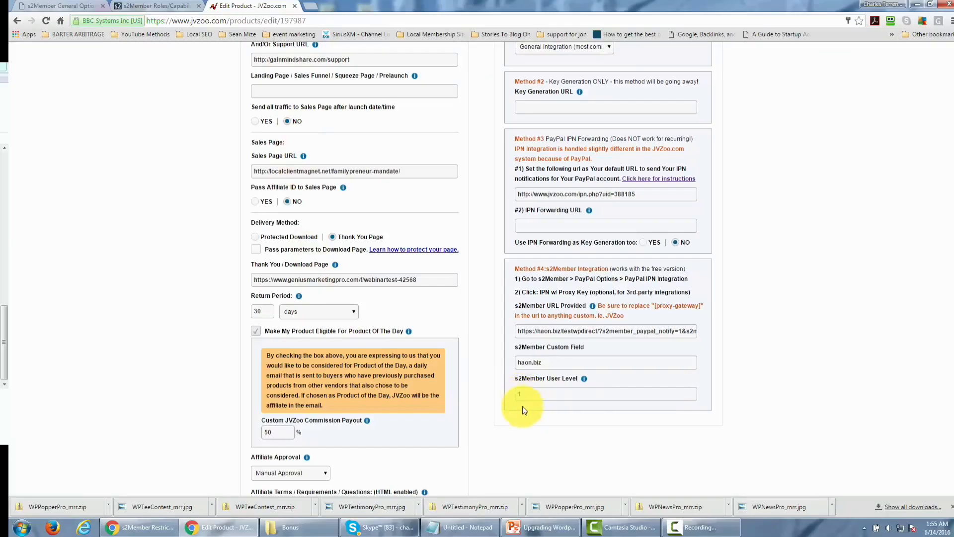
scroll(519, 425, down, 5)
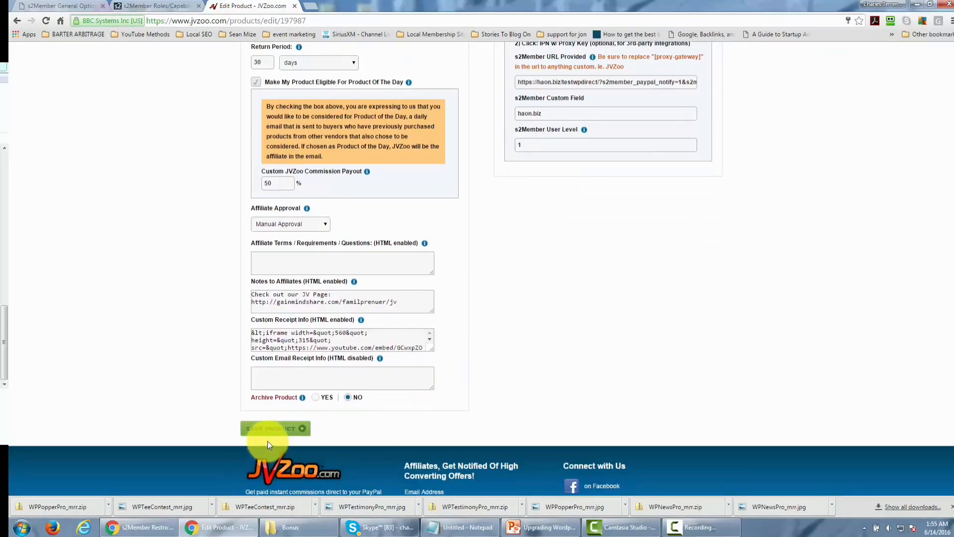
click(271, 430)
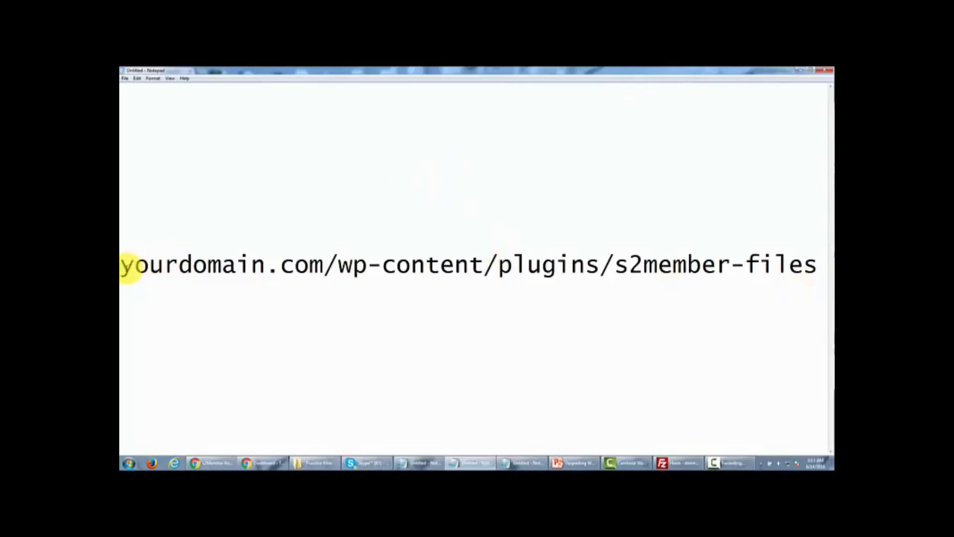
Step: In Notepad, highlight the parts of the path yourdomain.com/wp-content/plugins/s2member-files one after another
drag(122, 264, 323, 264)
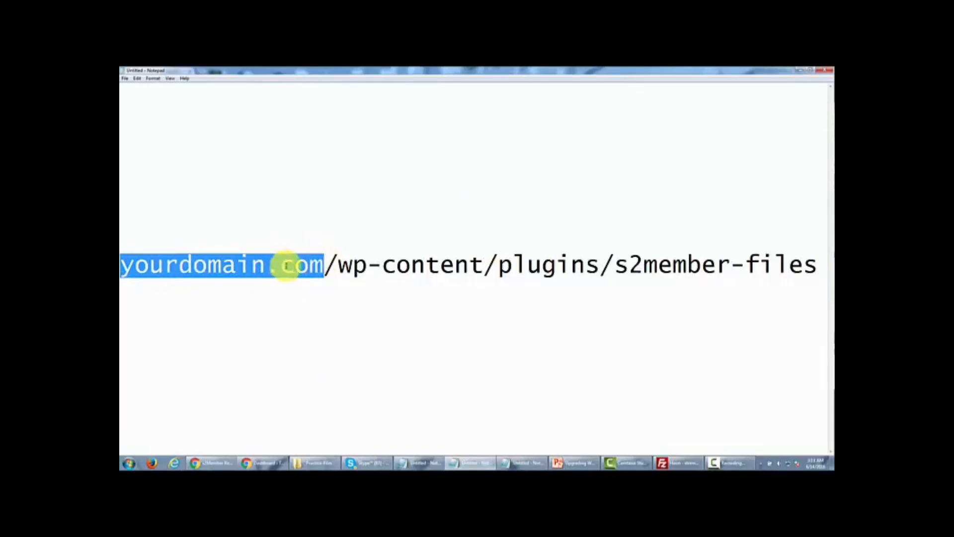
drag(335, 266, 482, 272)
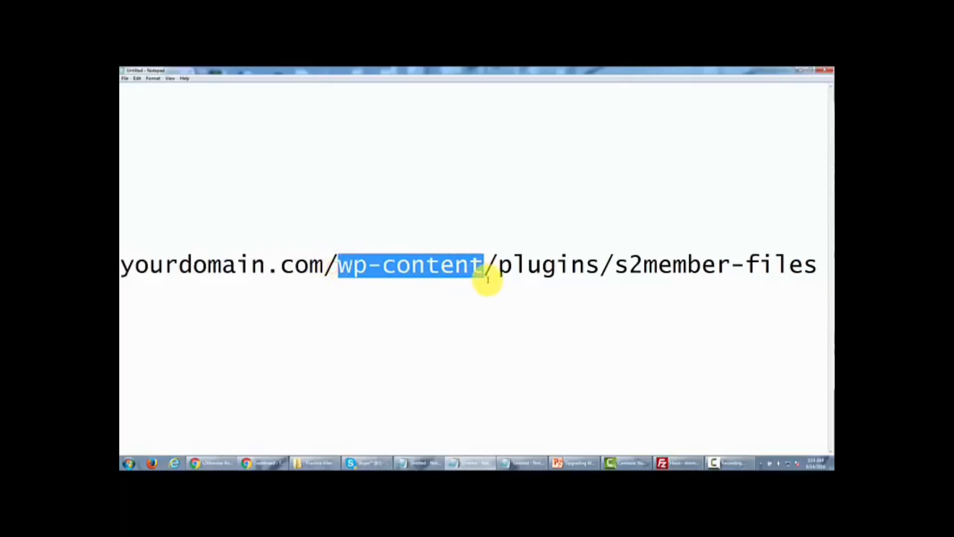
drag(503, 271, 815, 265)
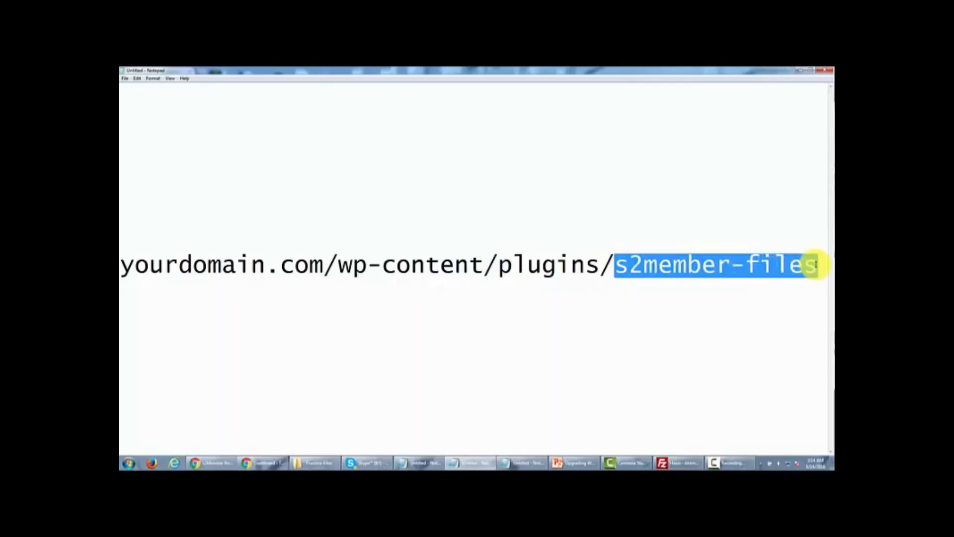
click(587, 290)
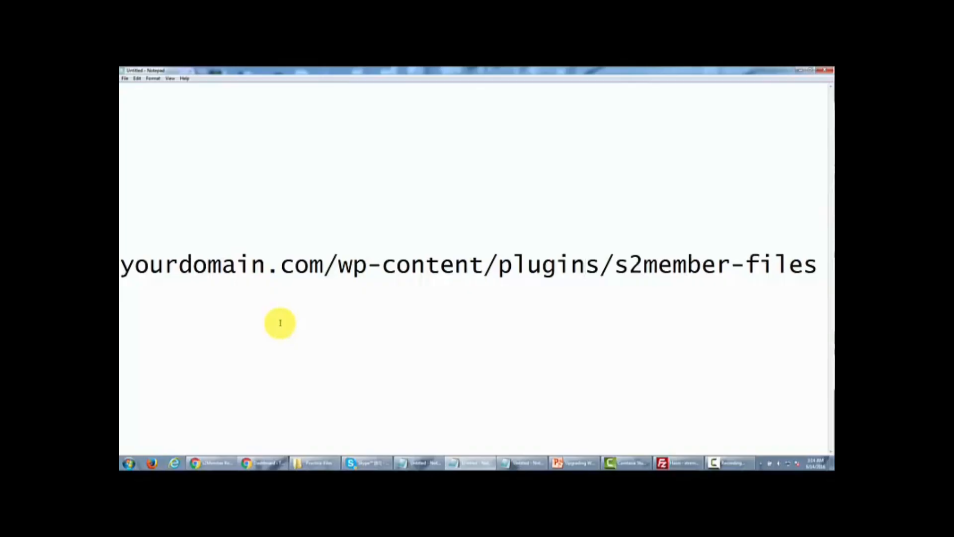
Step: In the Practice Files folder, compress the Bonus Worksheet Word document into a zipped folder
key(alt+Tab)
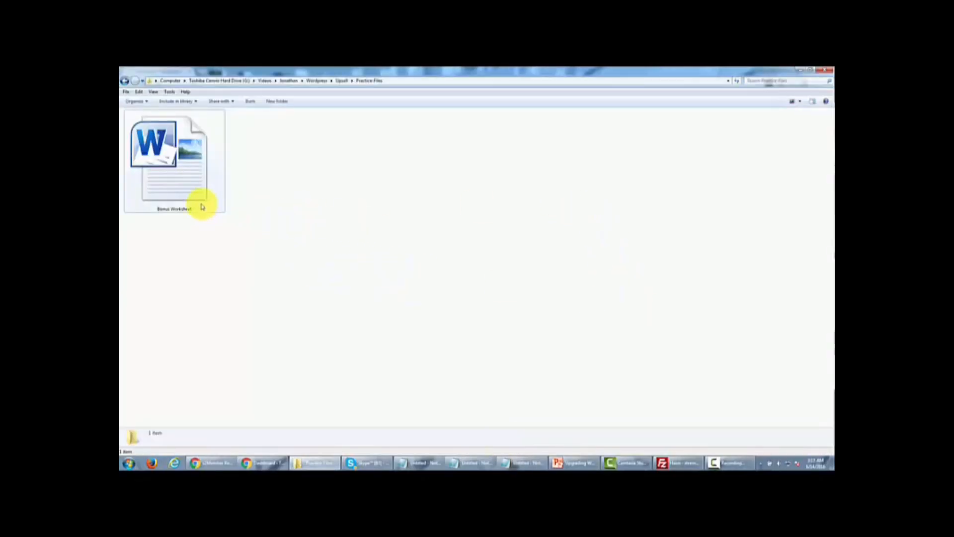
click(201, 187)
right_click(201, 187)
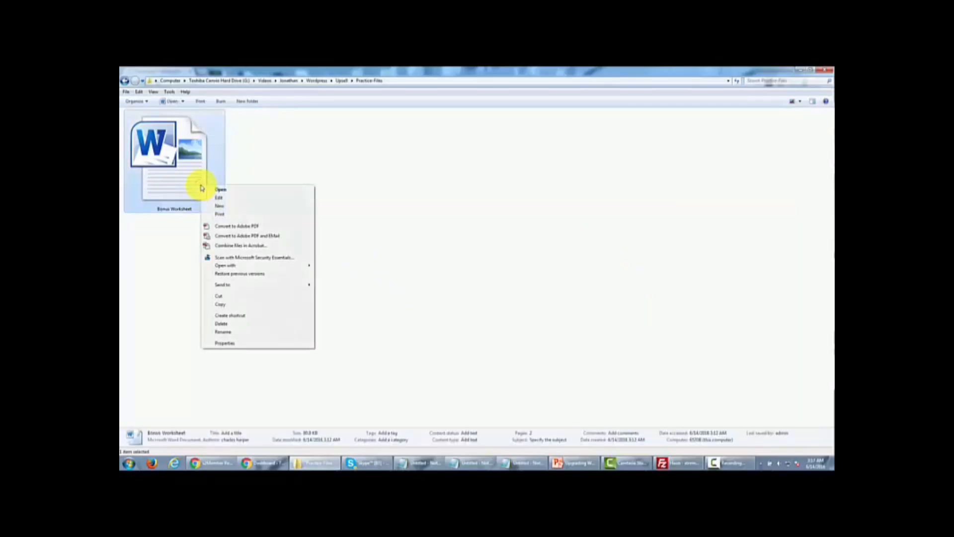
mouse_move(293, 284)
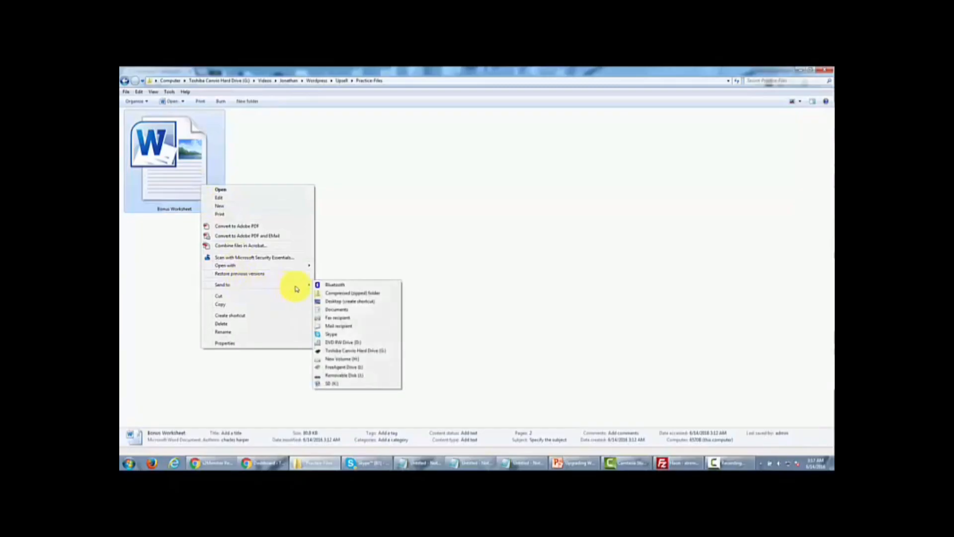
click(324, 295)
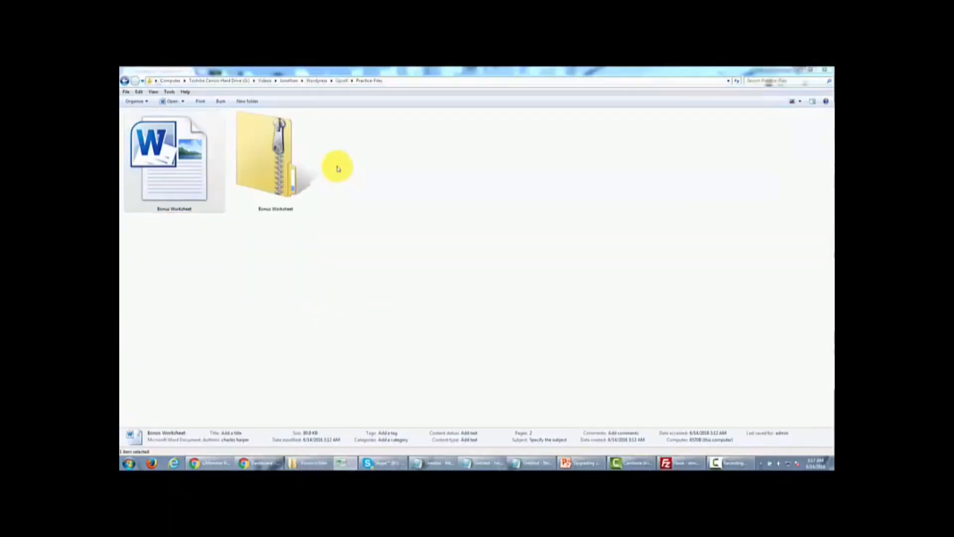
click(319, 245)
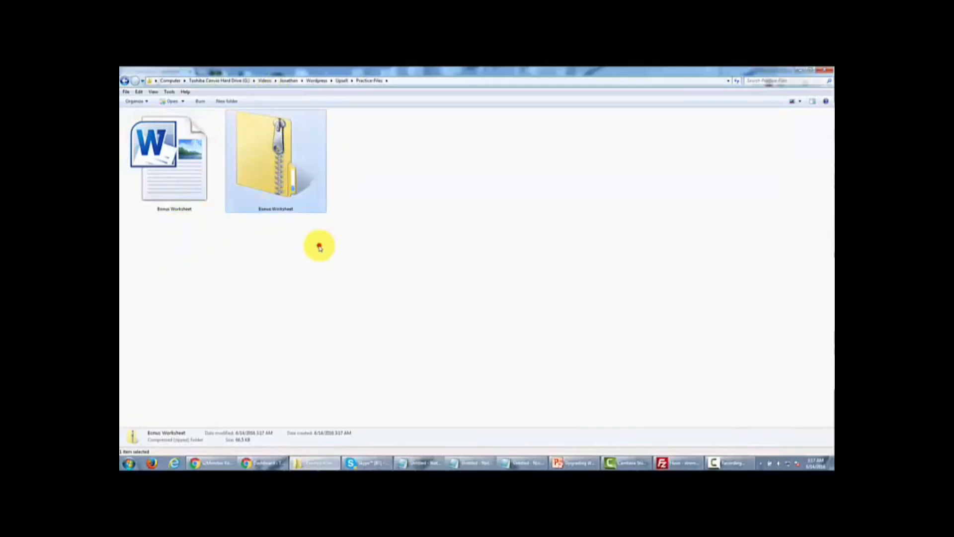
click(273, 209)
click(273, 210)
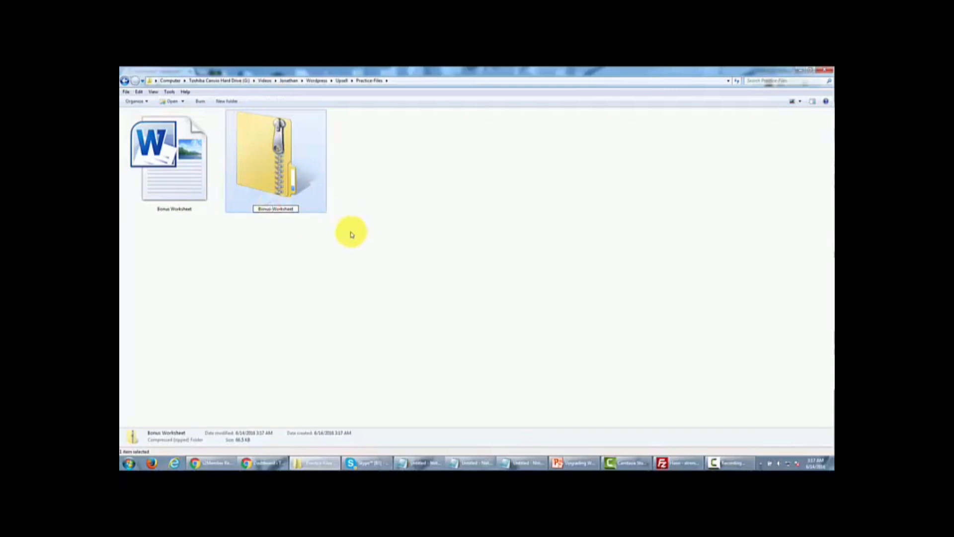
click(326, 279)
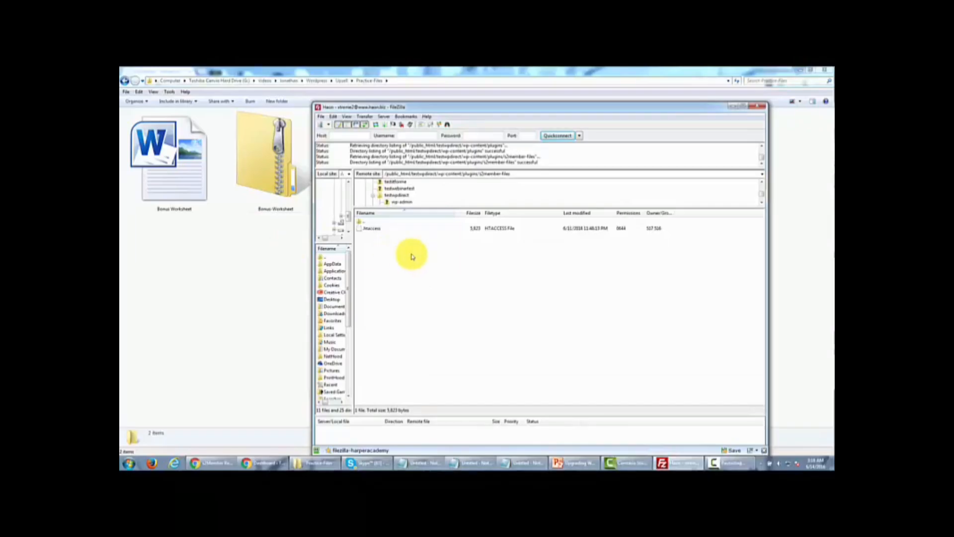
Step: Upload the Bonus Worksheet zip file to the s2member-files folder on the remote site
click(414, 175)
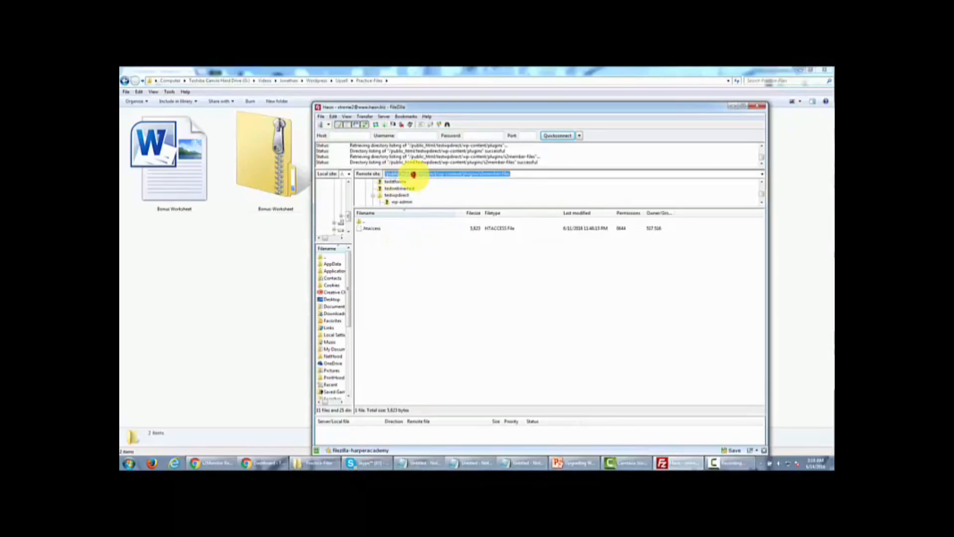
click(424, 174)
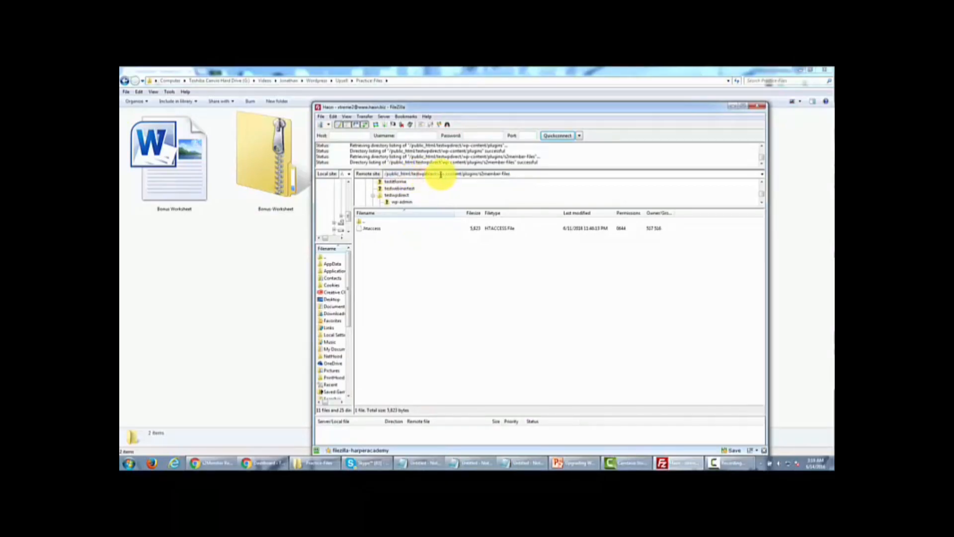
drag(440, 174, 511, 174)
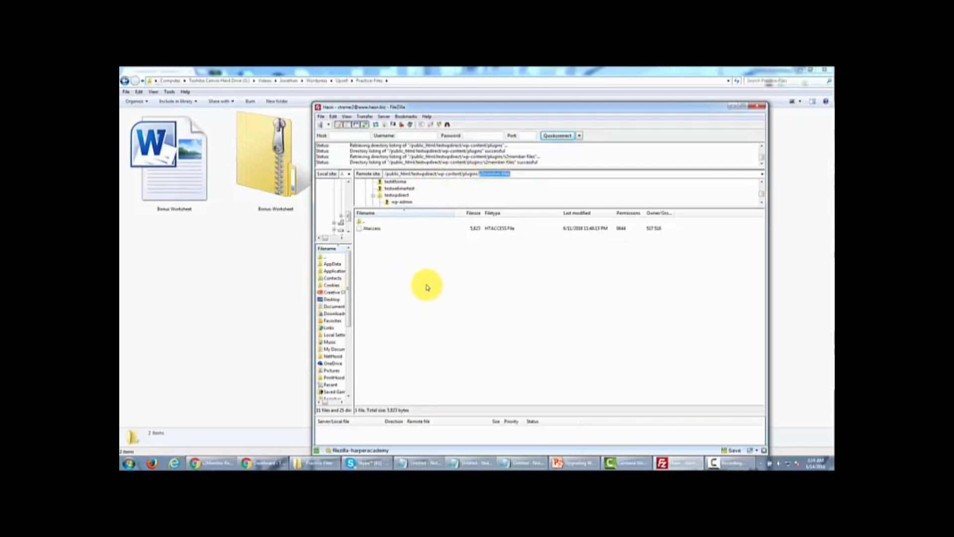
drag(275, 172, 440, 305)
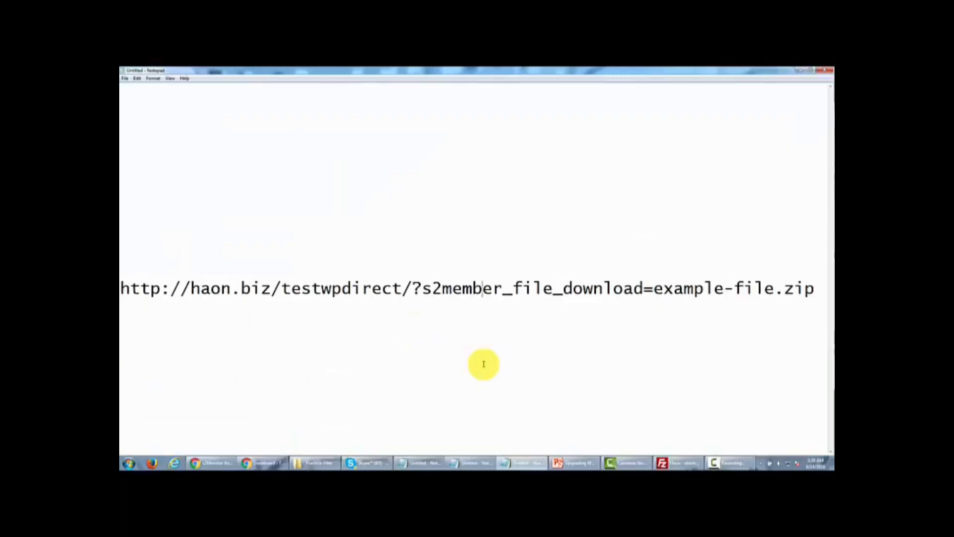
Step: In Notepad, replace example-file.zip with Bonus-Worksheet.zip in the s2member_file_download URL and copy the whole URL
click(190, 292)
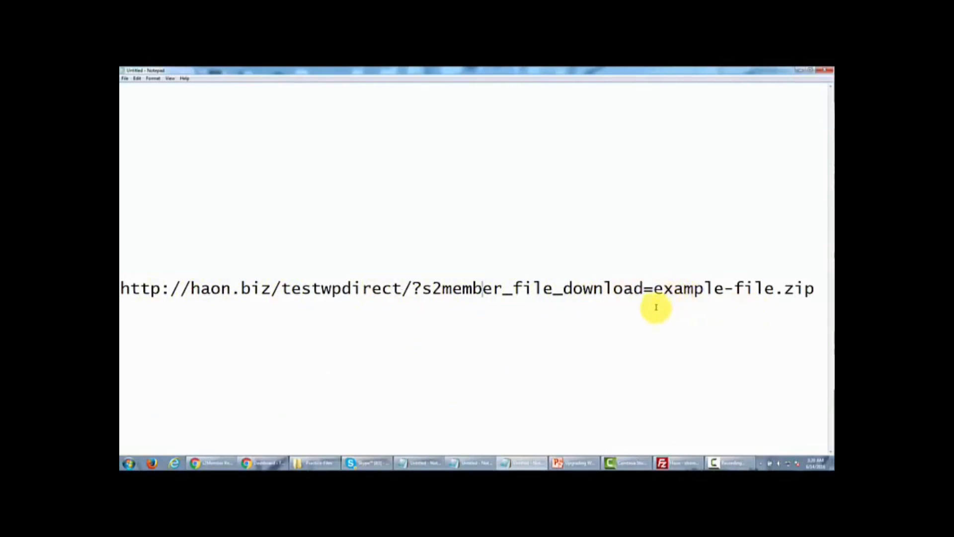
drag(655, 290, 814, 289)
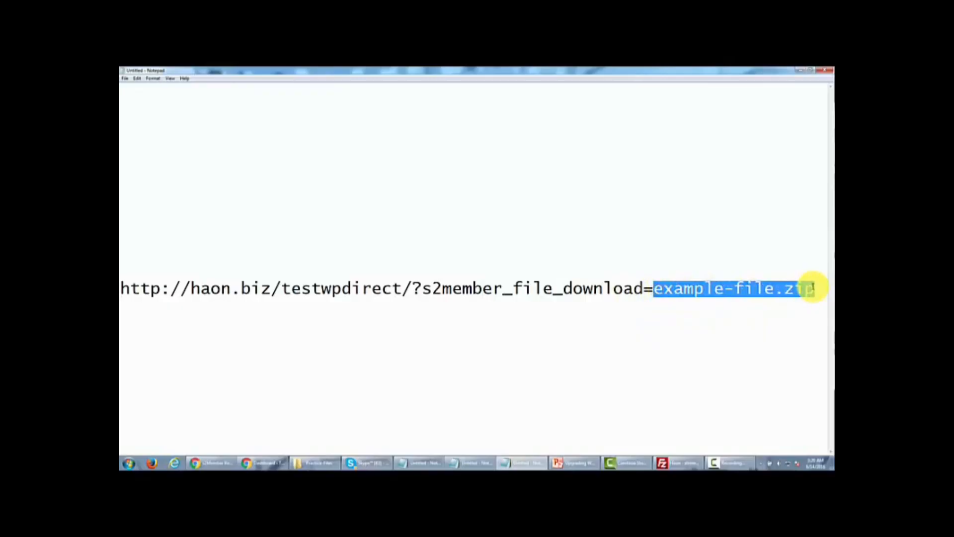
text(bonus-worksheet.zip)
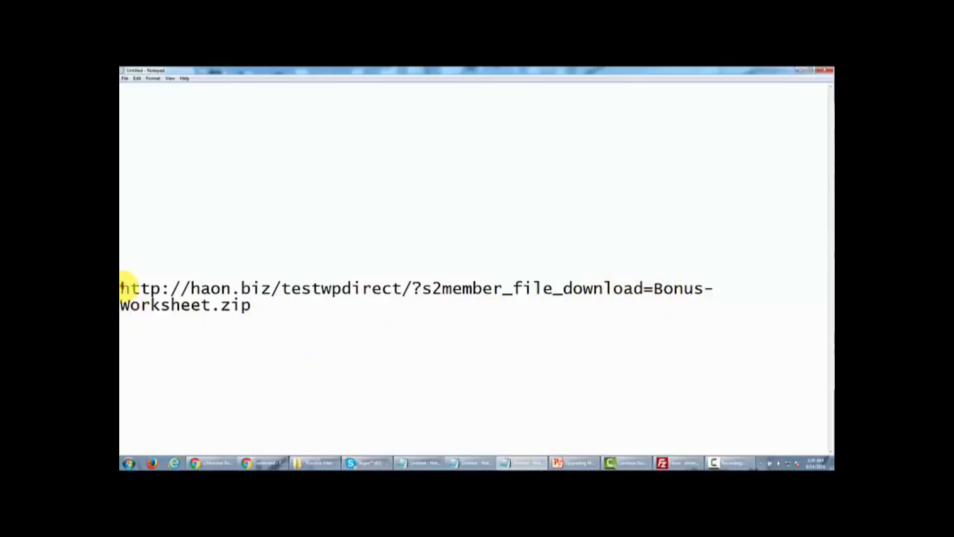
drag(122, 287, 250, 304)
right_click(248, 309)
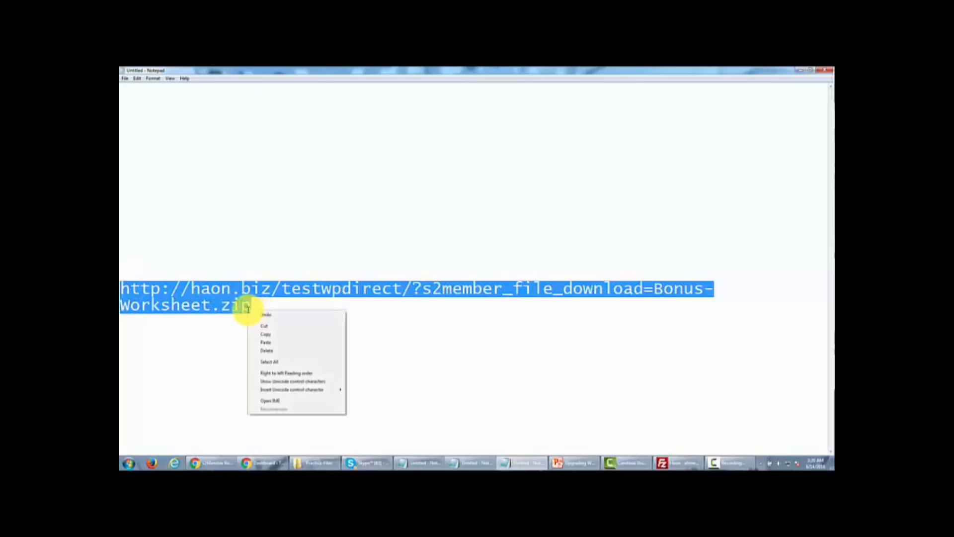
click(265, 334)
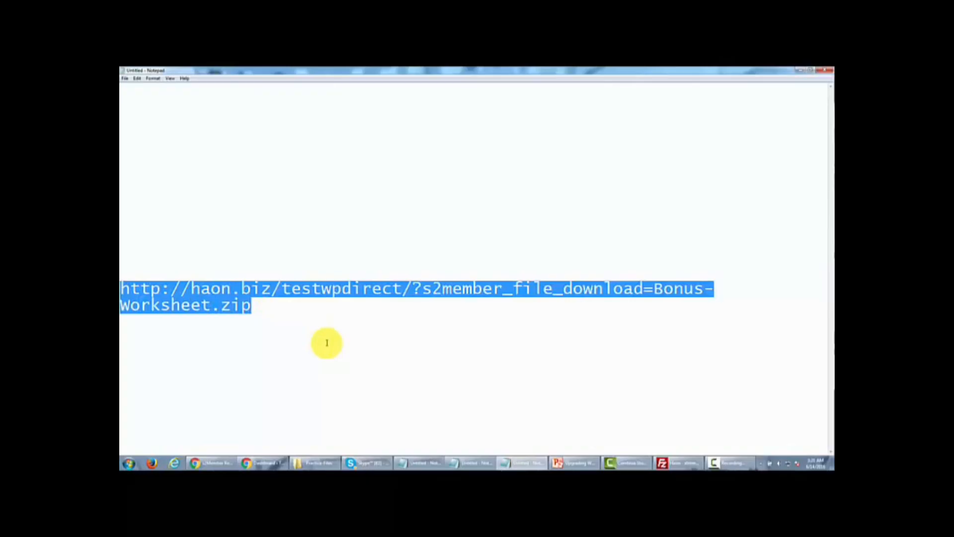
Step: Switch to the WordPress admin in Chrome and start a new post titled "June Content"
key(alt+Tab)
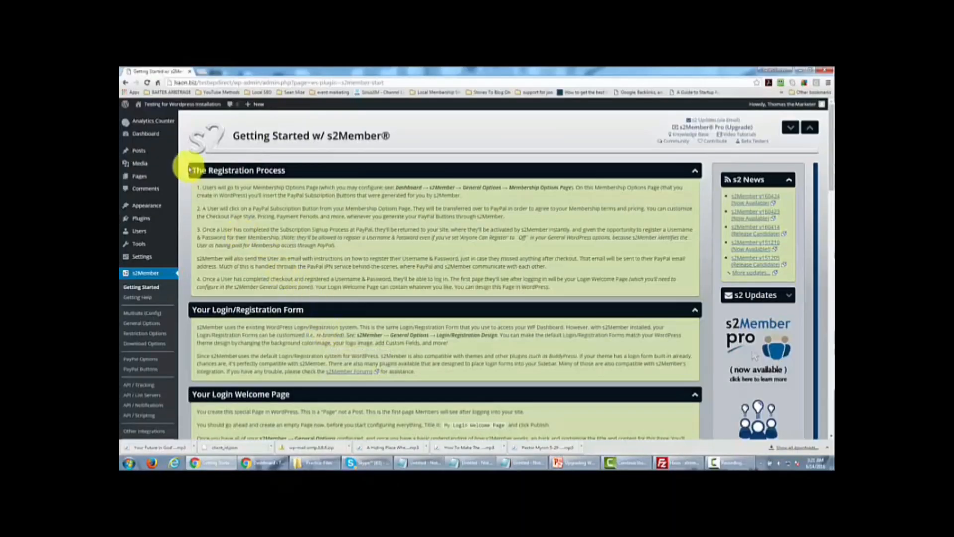
mouse_move(138, 154)
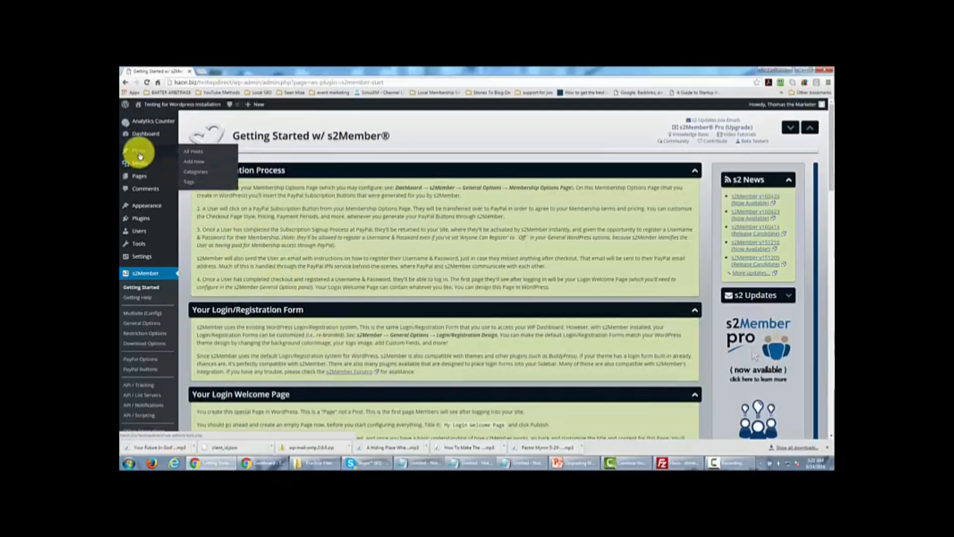
click(193, 162)
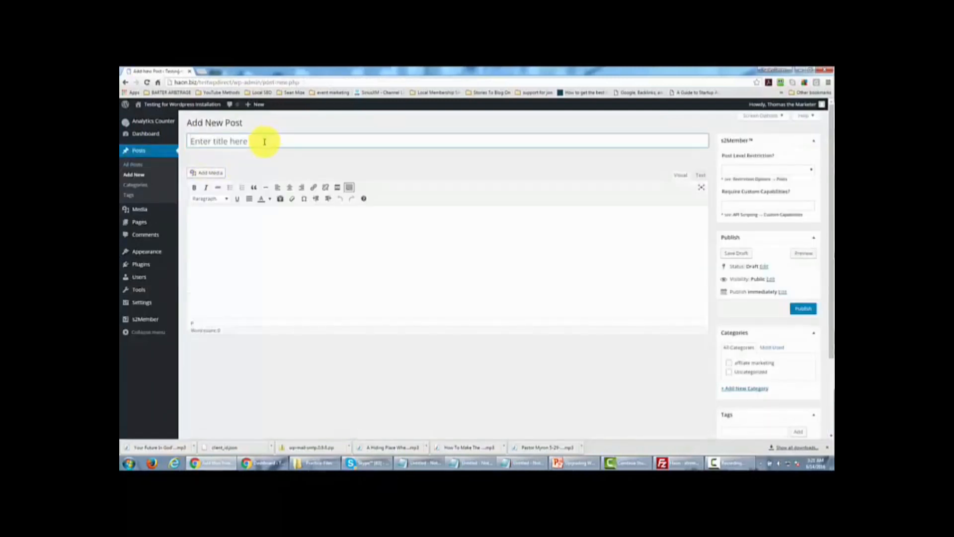
click(264, 142)
text(JUne)
key(BackSpace)
key(BackSpace)
key(BackSpace)
text(June Cont)
key(BackSpace)
text(ntent)
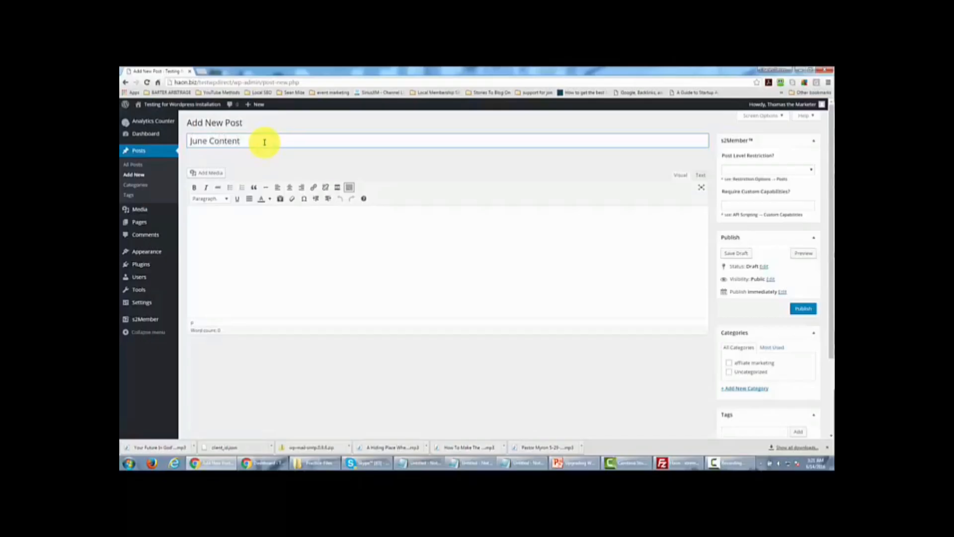
Step: Write "Bonus Worksheet" in the post body and link the text to the copied Bonus-Worksheet.zip download URL
click(271, 229)
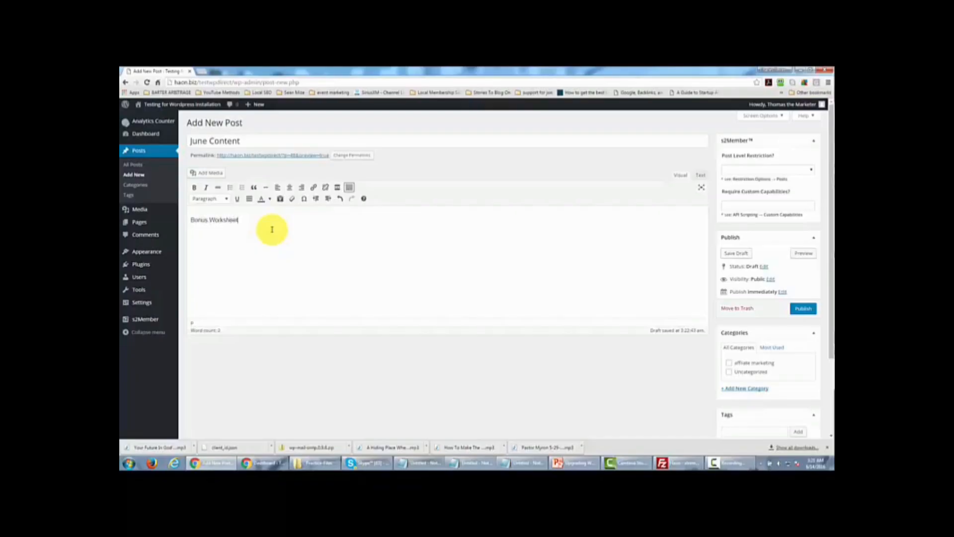
drag(250, 221, 188, 219)
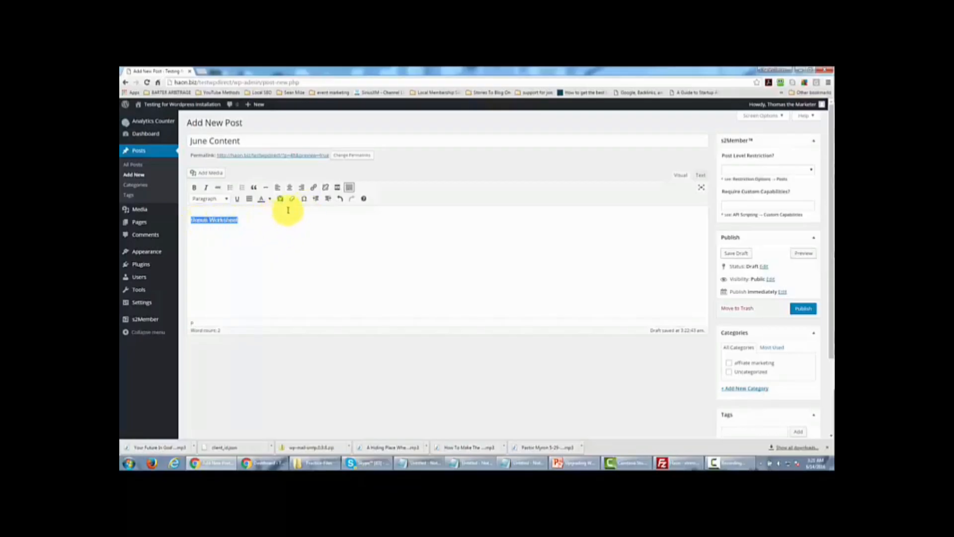
click(313, 187)
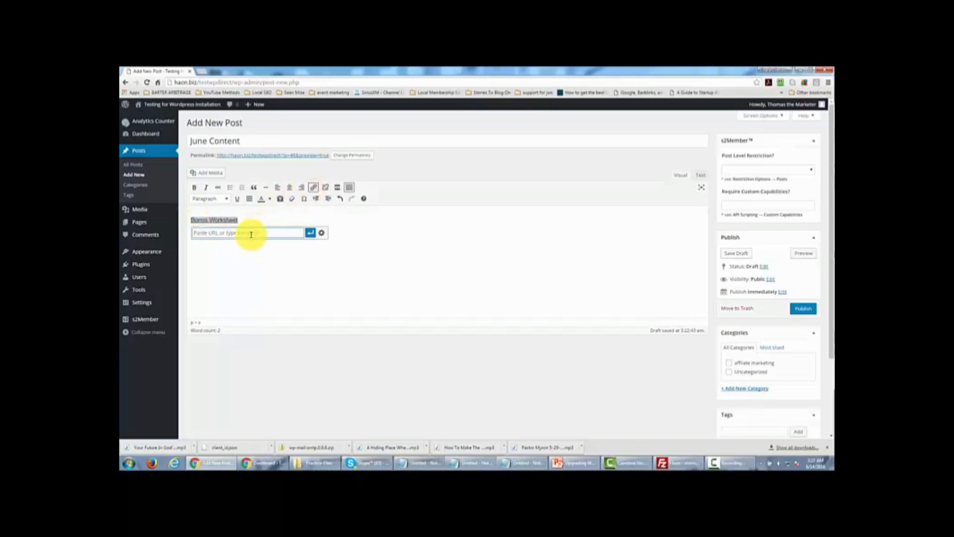
key(ctrl+v)
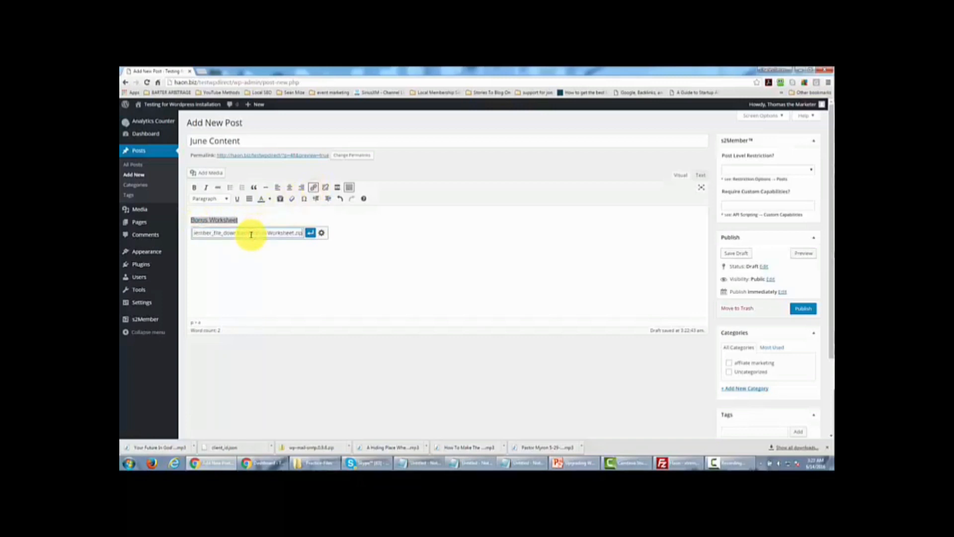
click(311, 236)
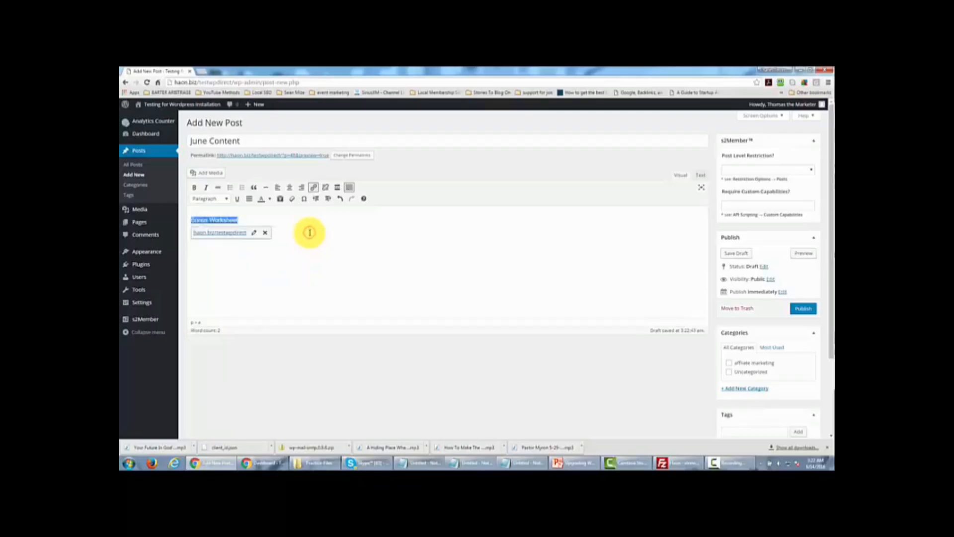
Step: Publish the June Content post and update it with the s2Member restriction Require Level #1 (or higher)
click(798, 310)
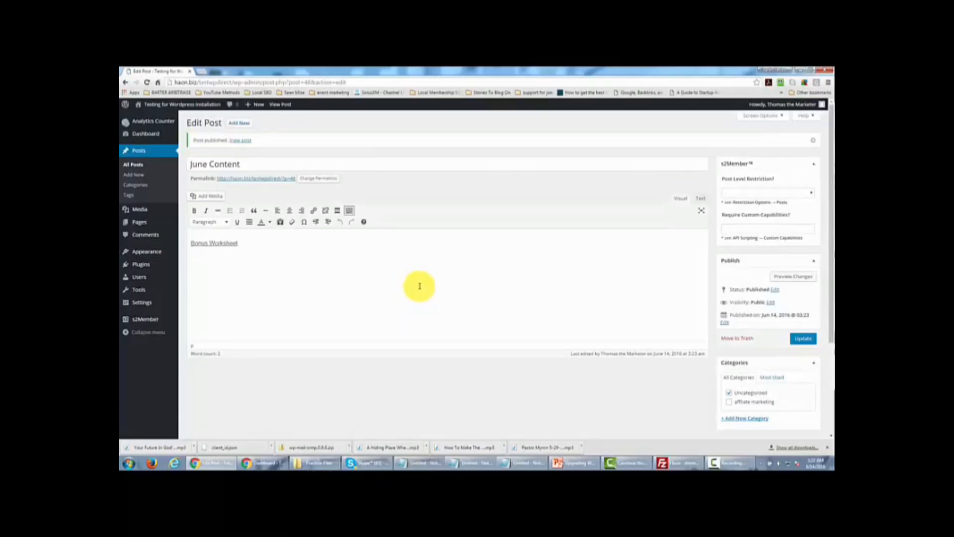
click(810, 193)
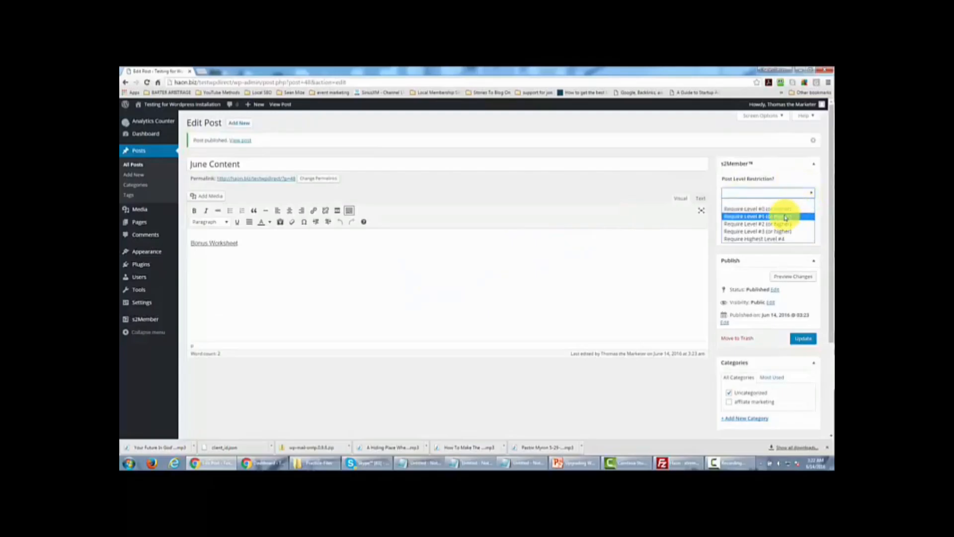
click(785, 219)
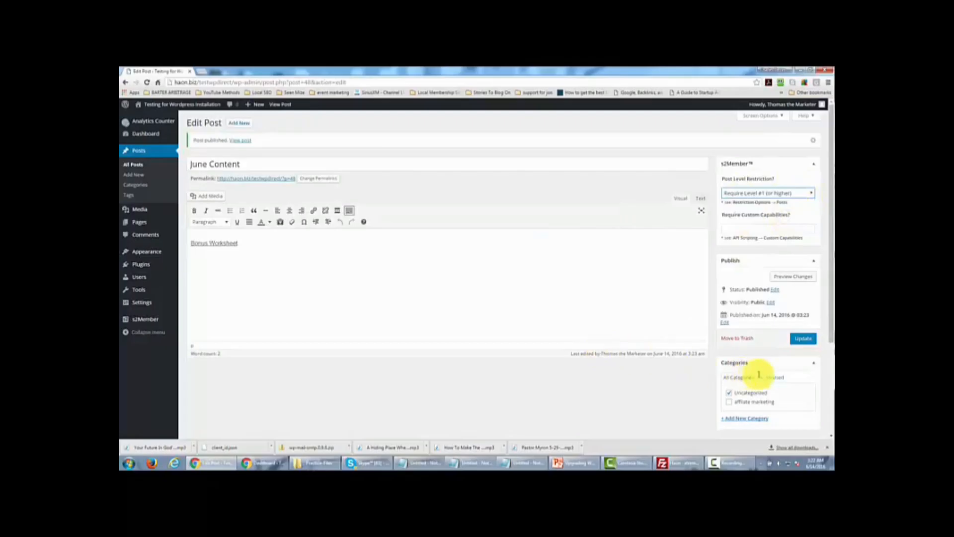
click(801, 340)
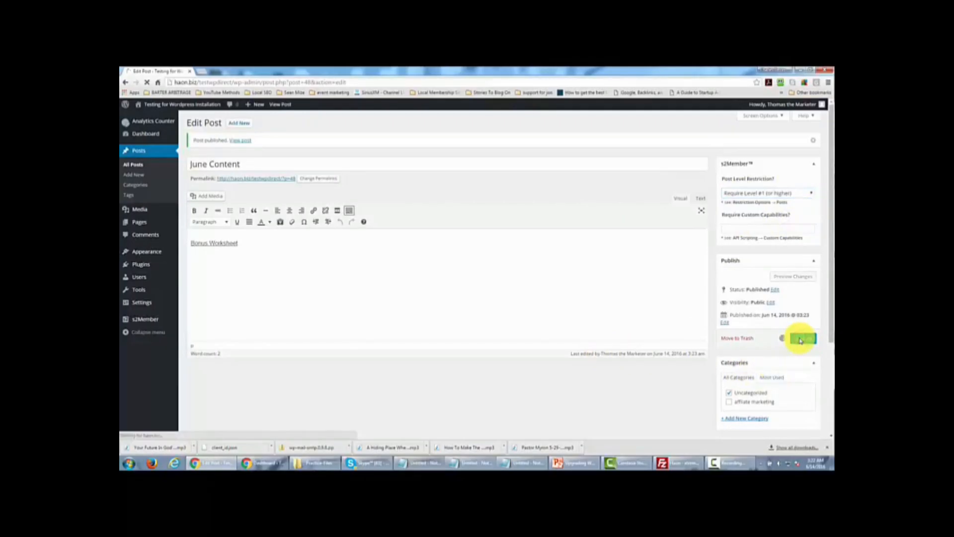
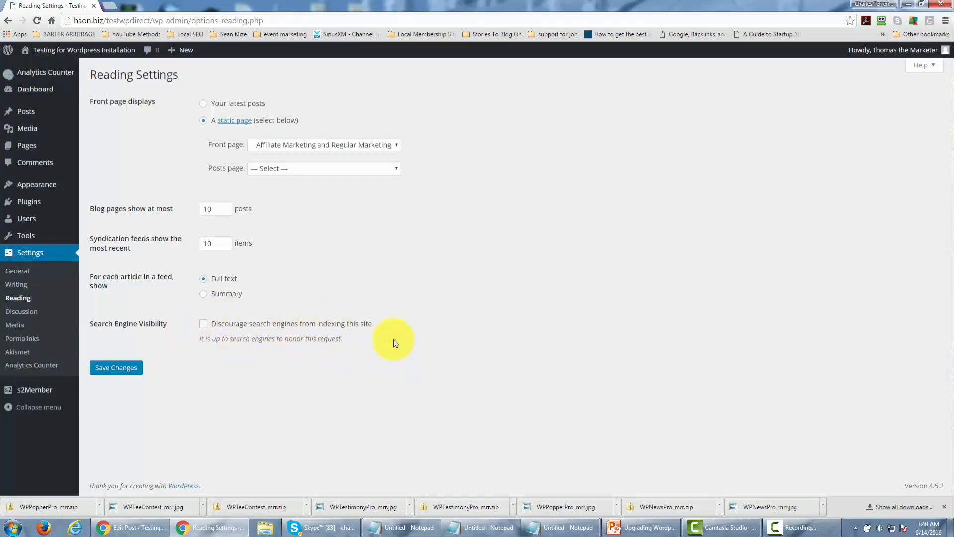
Step: Enable discouraging search engines from indexing this site and save the reading settings
click(204, 323)
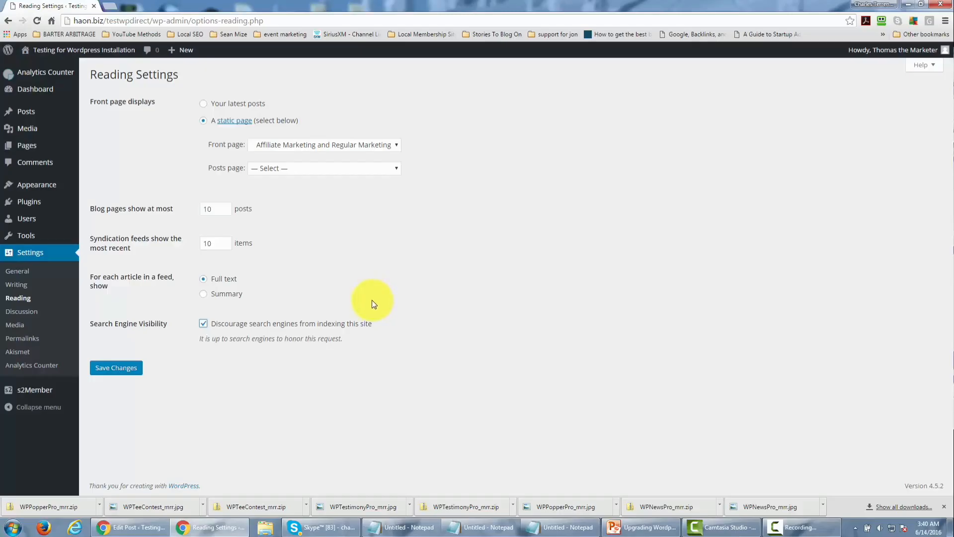
click(114, 368)
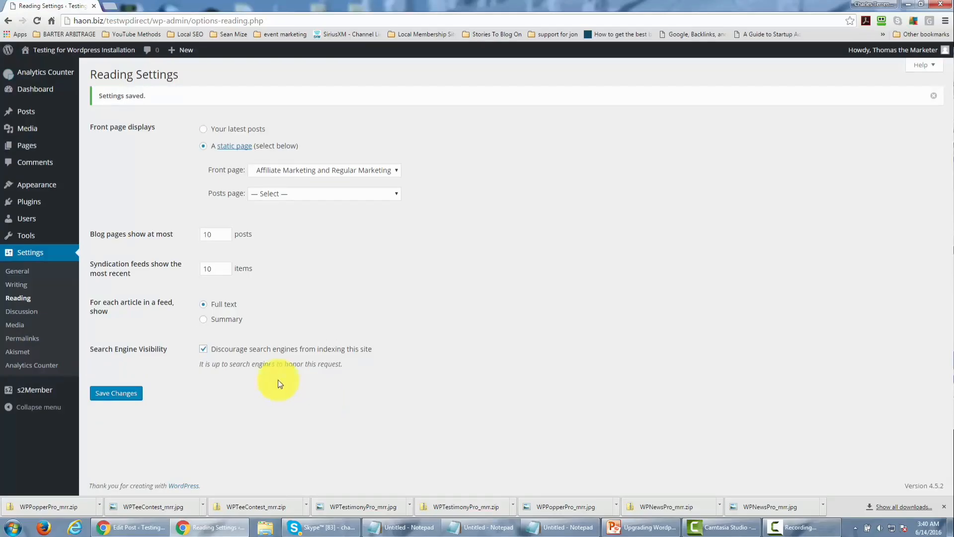
Step: Start a new post titled "Month One" from the list of all posts
mouse_move(33, 154)
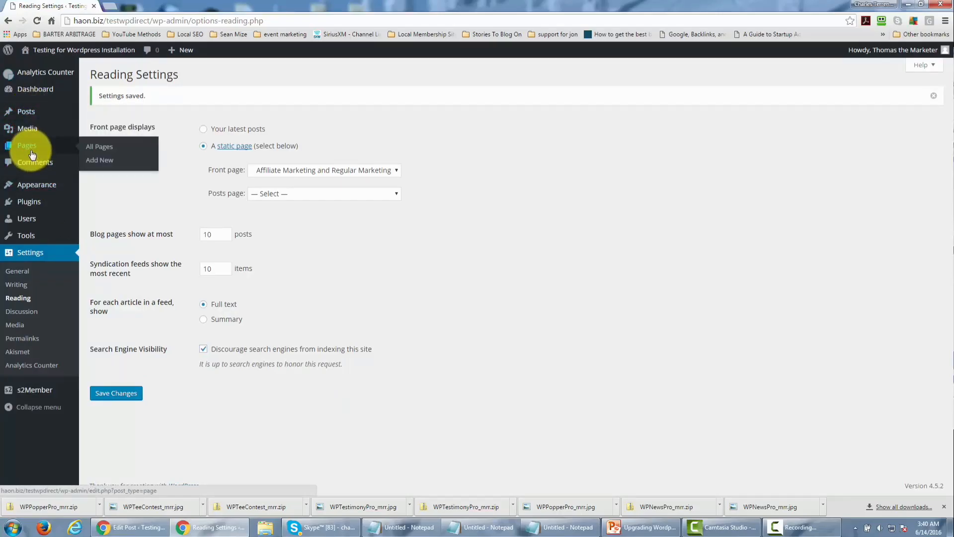
mouse_move(31, 115)
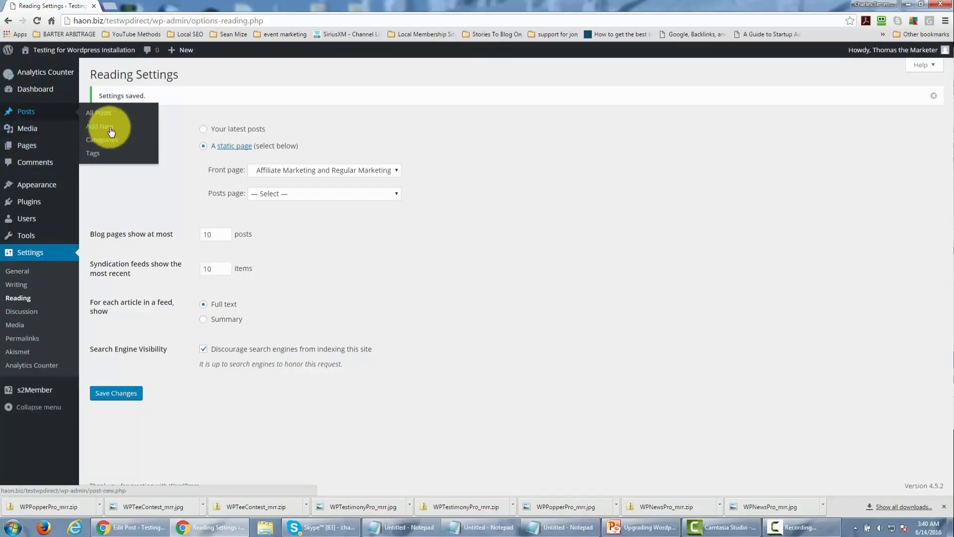
click(101, 114)
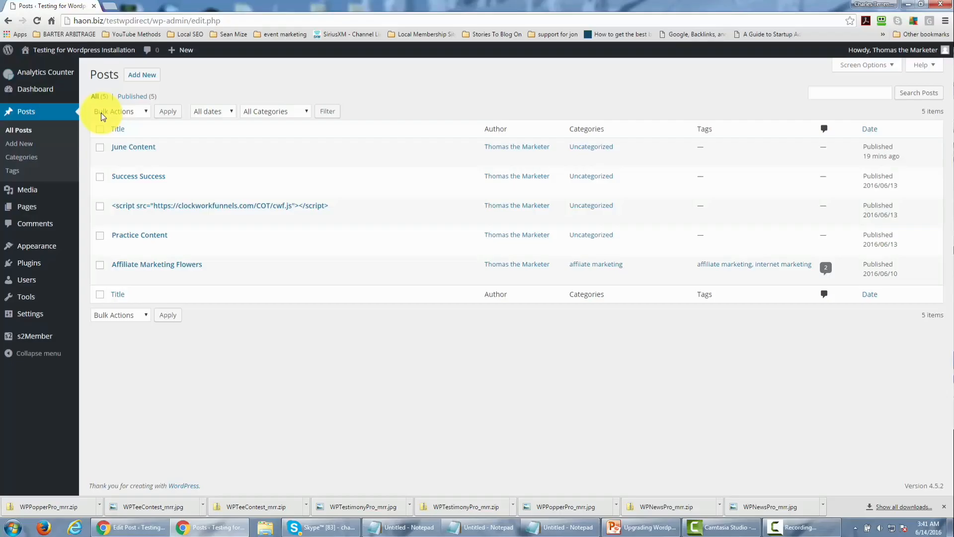
click(142, 75)
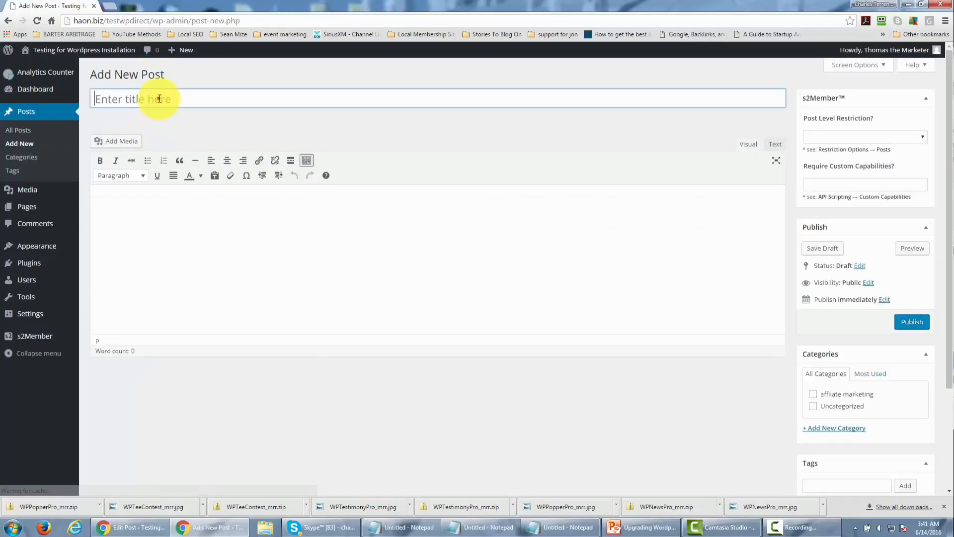
click(159, 99)
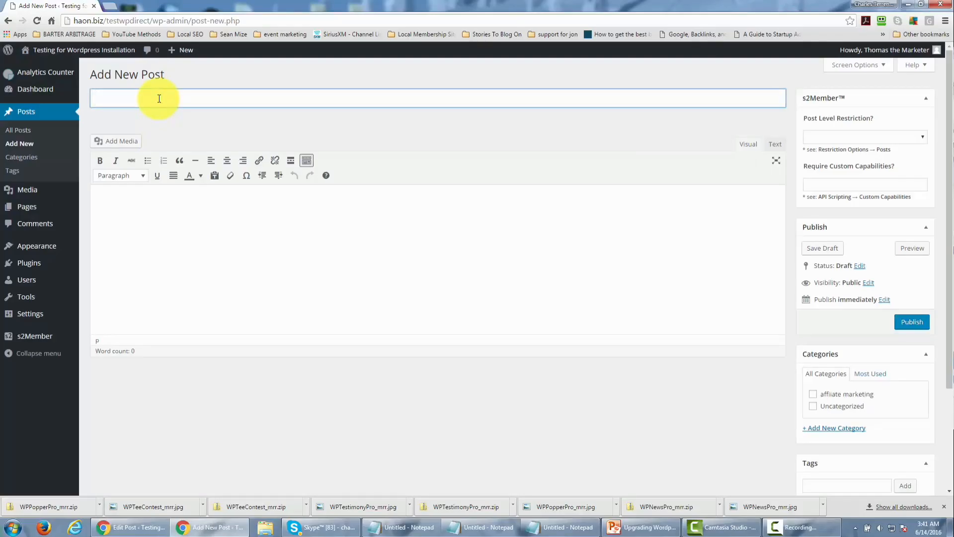
text(Month One)
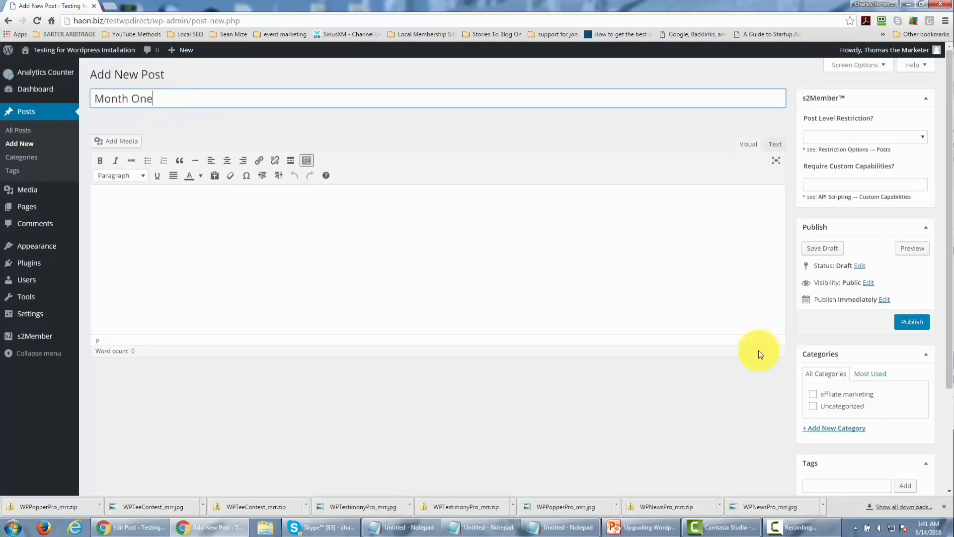
Step: Publish the Month One post and update it with the s2Member restriction Require Level #1 (or higher)
click(911, 324)
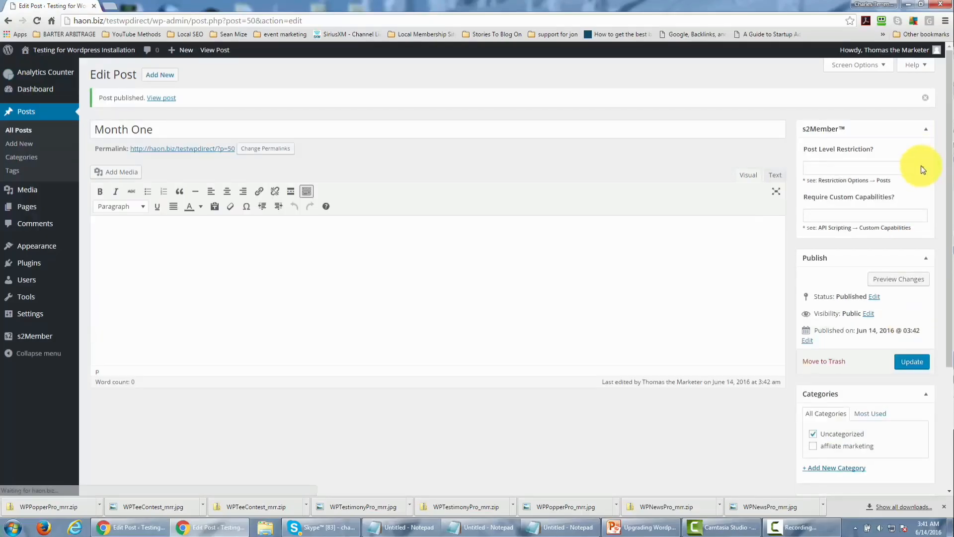
click(920, 168)
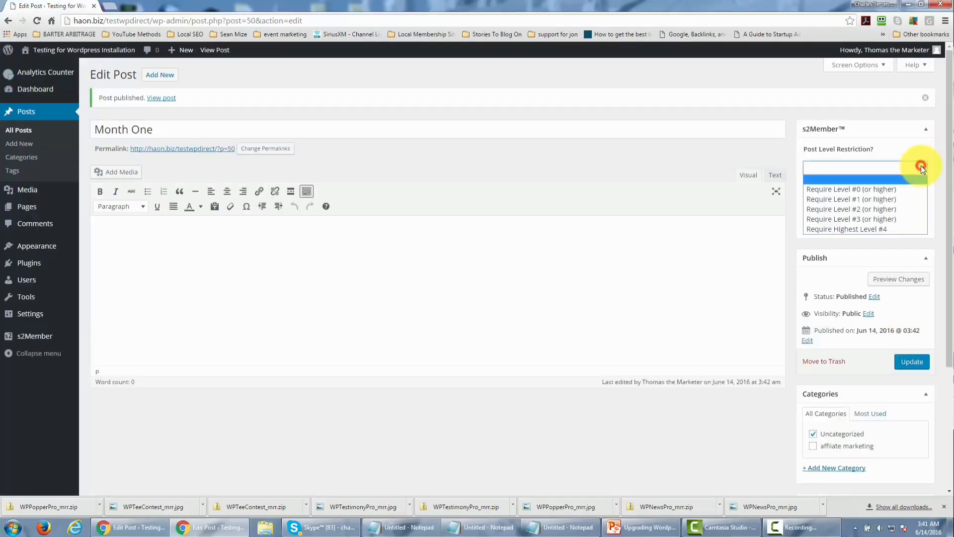
click(904, 198)
click(912, 362)
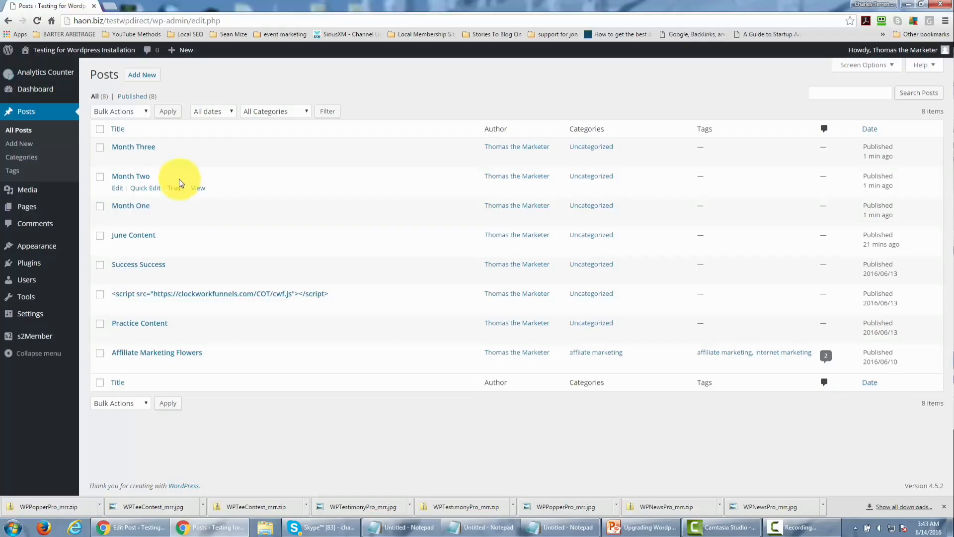
Step: Set the site's permalink structure to Post name and save the permalink settings
mouse_move(35, 317)
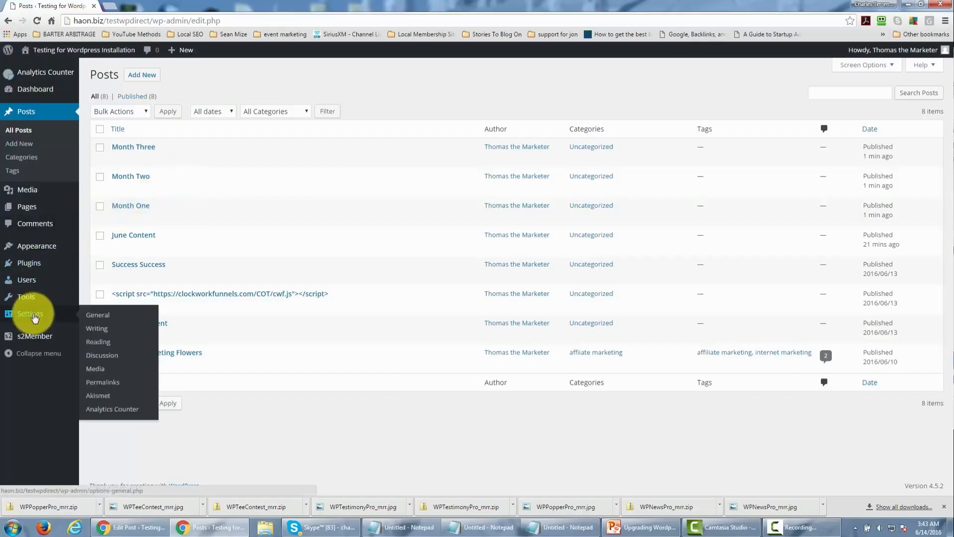
click(102, 382)
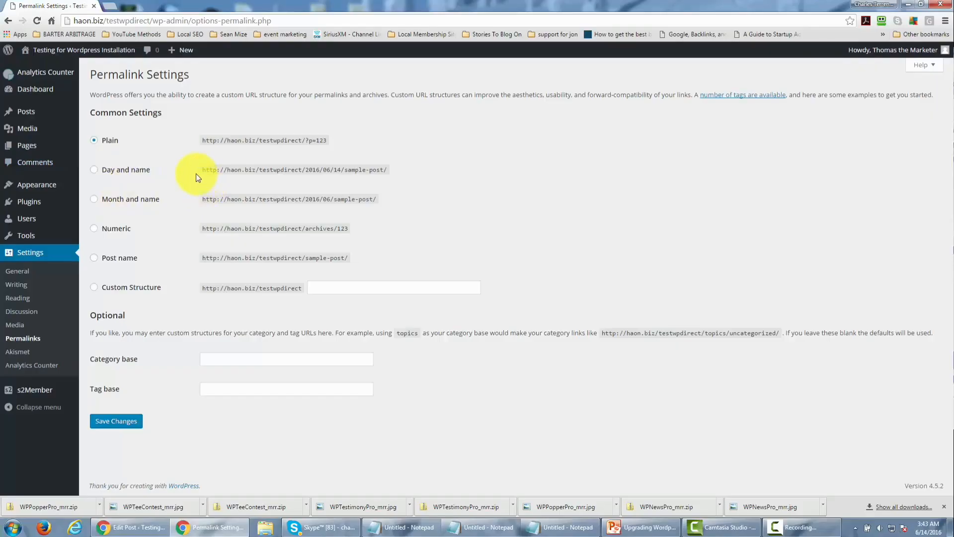
click(94, 258)
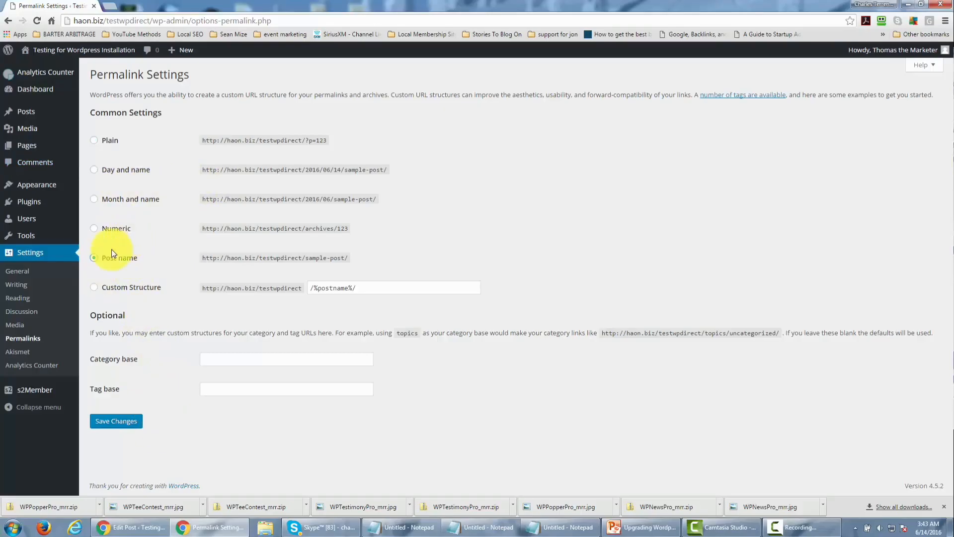
click(117, 422)
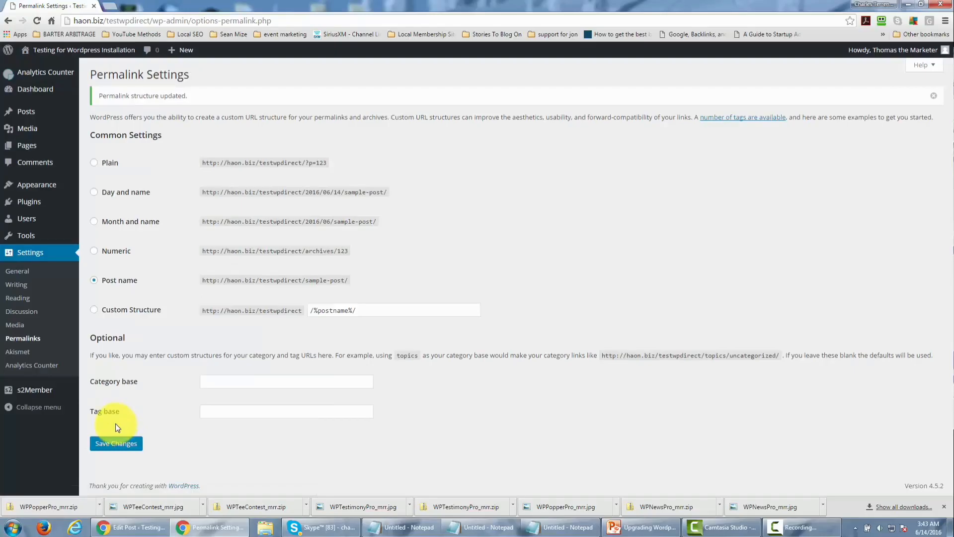
Step: Open the Month One post for editing and retitle it "Month One: CPA Marketing"
mouse_move(22, 112)
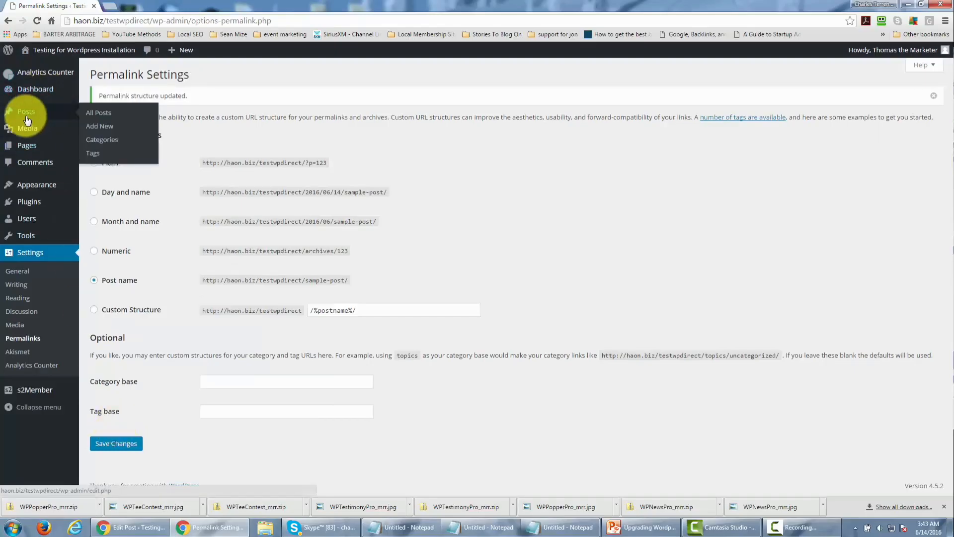
click(95, 113)
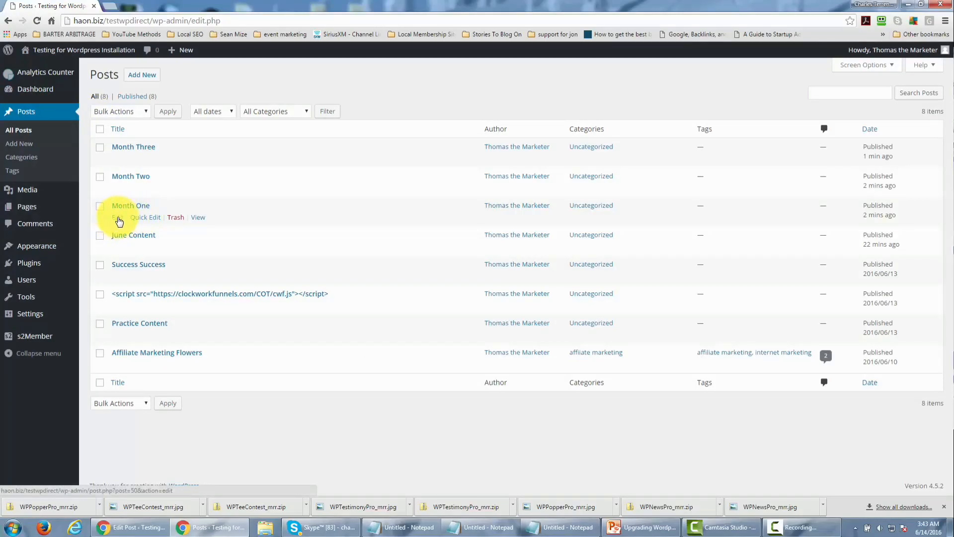
click(119, 219)
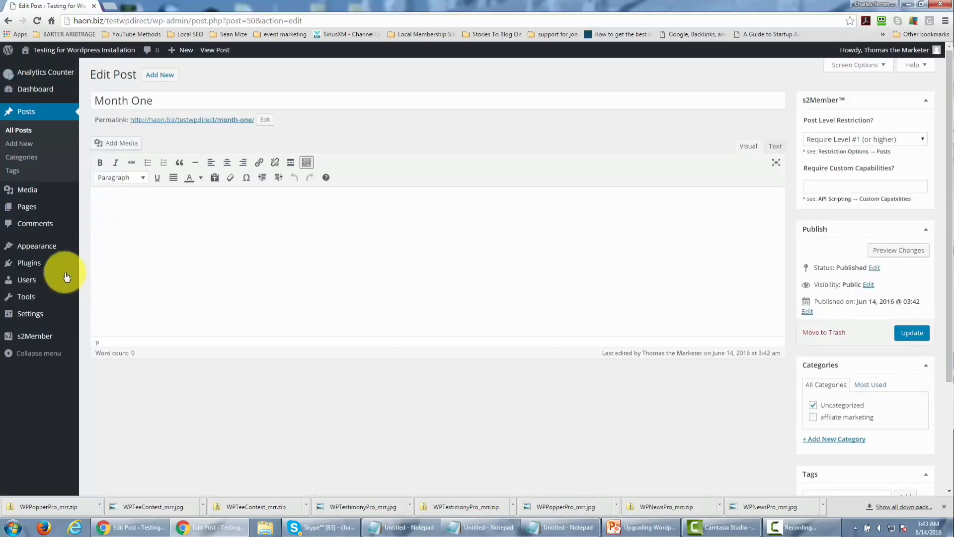
click(178, 100)
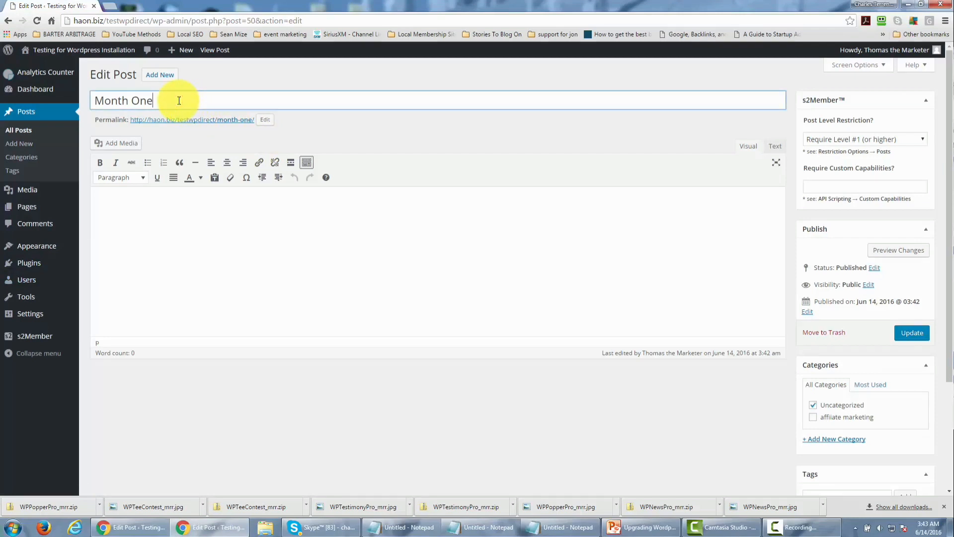
text(: CPA Marketing)
click(347, 132)
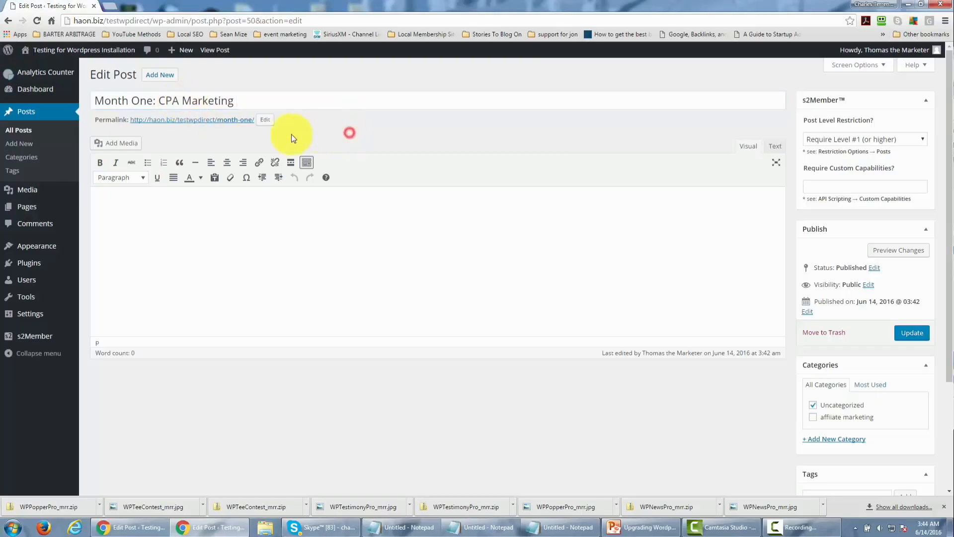
Step: Change the post's permalink slug to month-one-cpa-marketing-23 and update the post
click(264, 122)
click(264, 119)
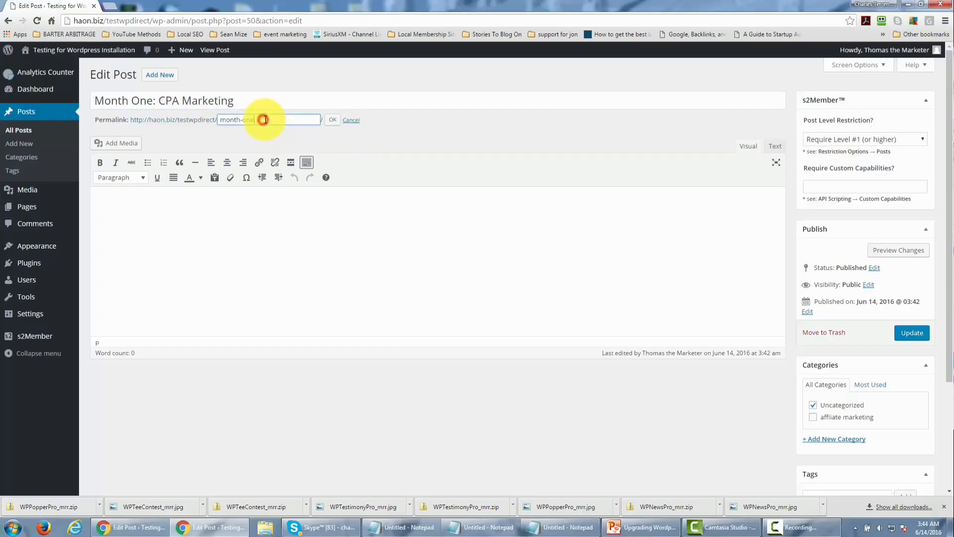
text(-cpa-marketing-23)
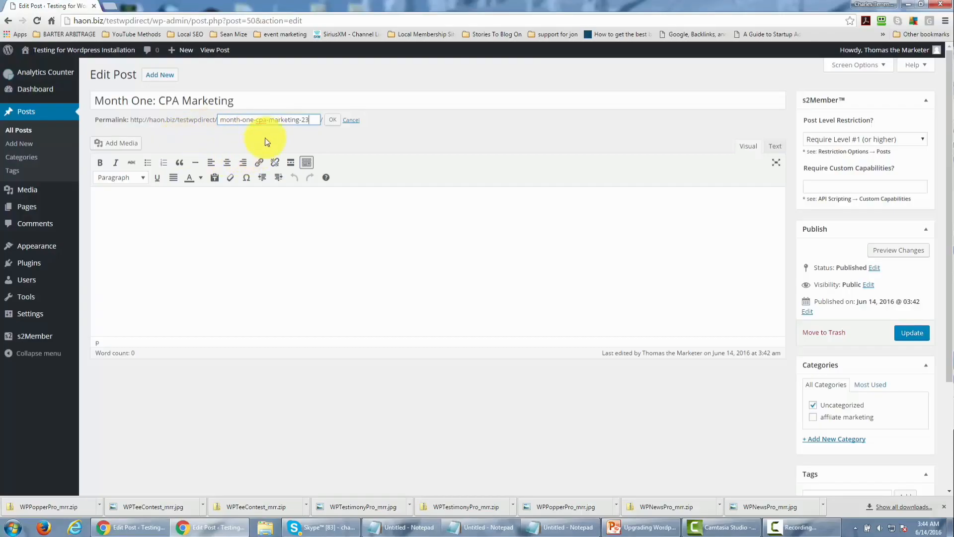
click(331, 121)
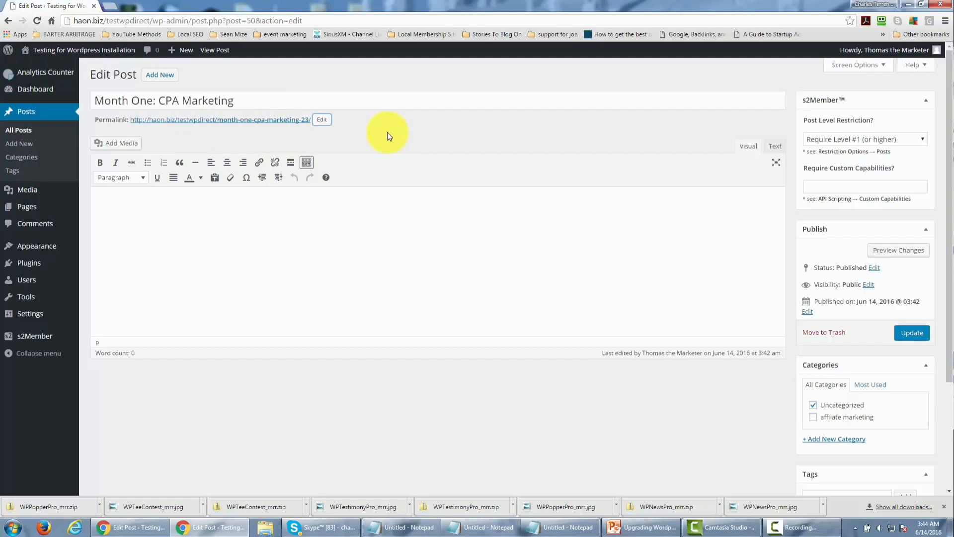
click(907, 334)
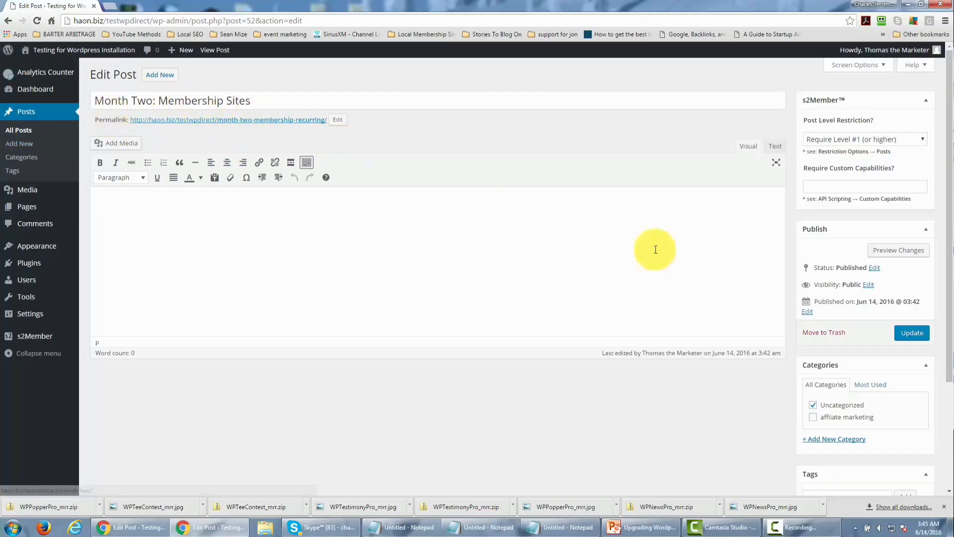
Step: Update the "Month Two: Membership Sites" post to save its edits
click(902, 336)
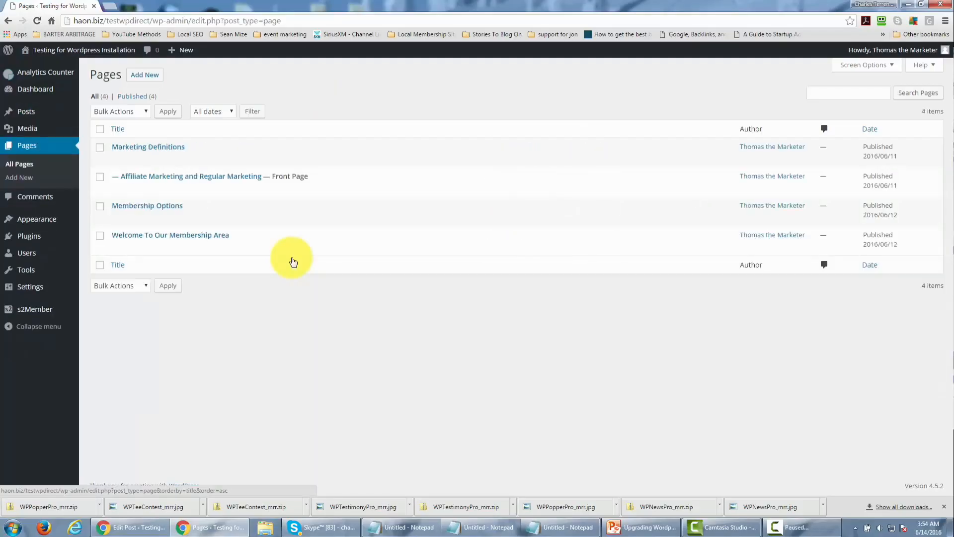
Step: Open the Welcome To Our Membership Area page for editing and show its content as HTML text
mouse_move(159, 238)
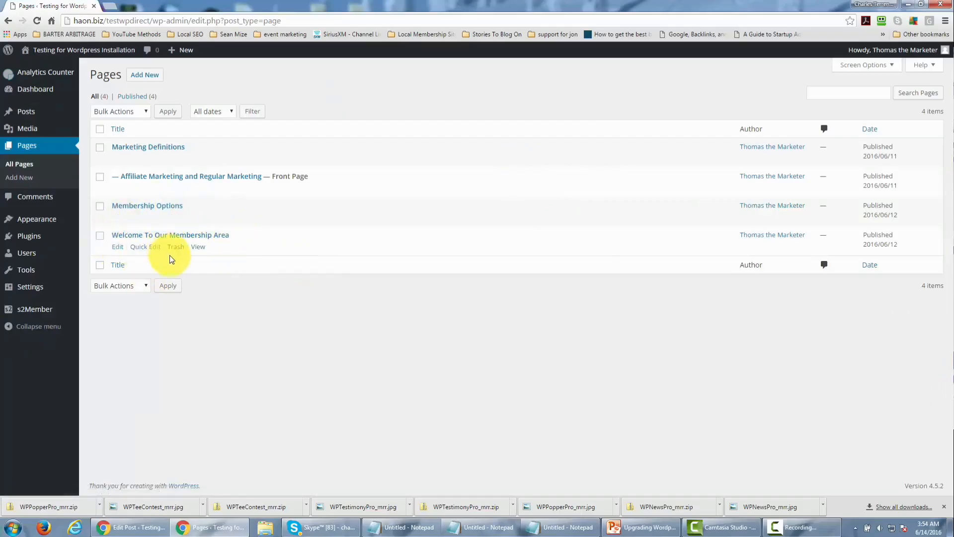
click(120, 248)
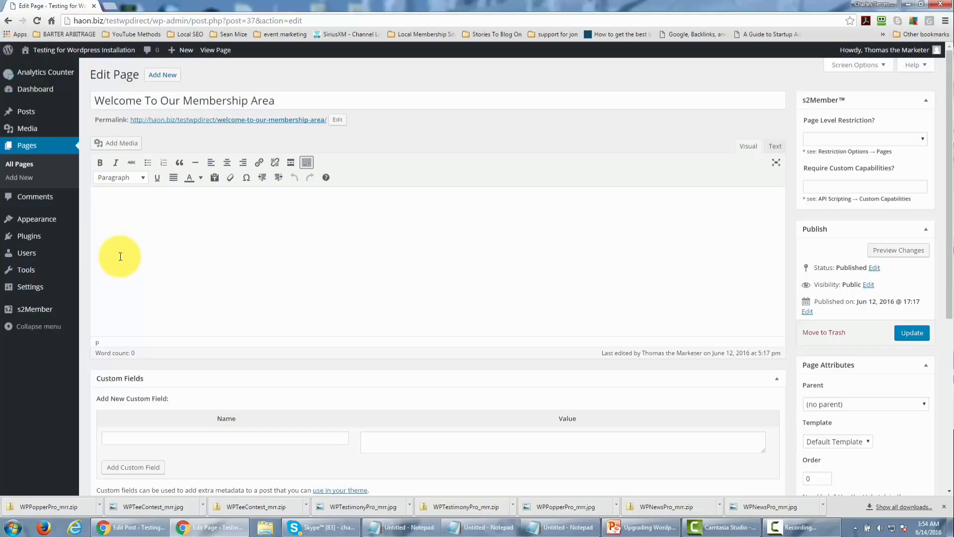
click(775, 147)
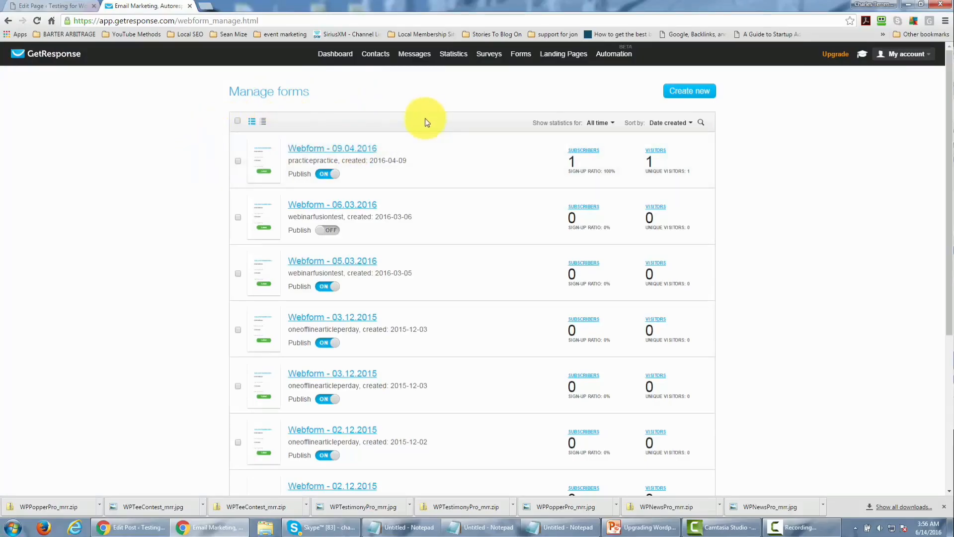
Step: In GetResponse, save and publish the form "Webform - 09.04.2016" and copy its JavaScript code
click(343, 148)
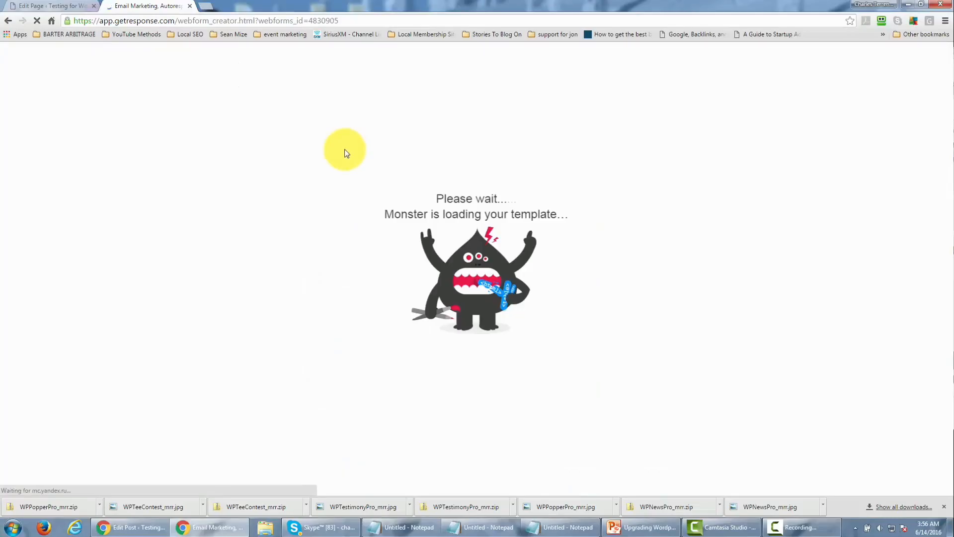
mouse_move(908, 53)
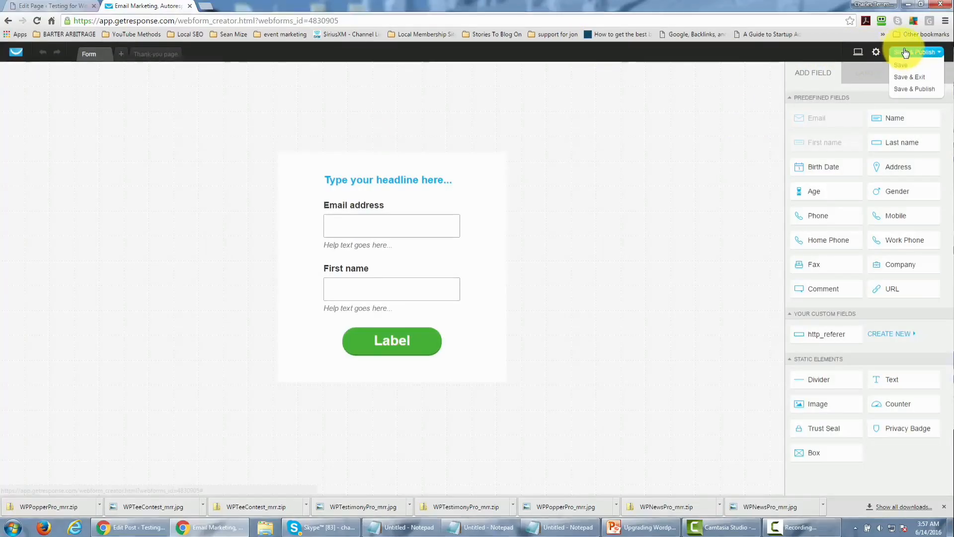
click(913, 89)
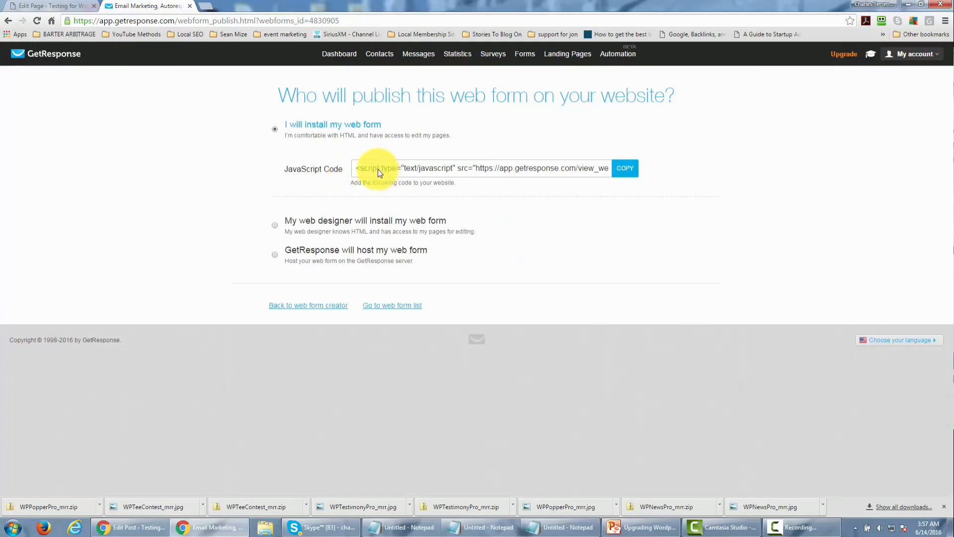
click(624, 169)
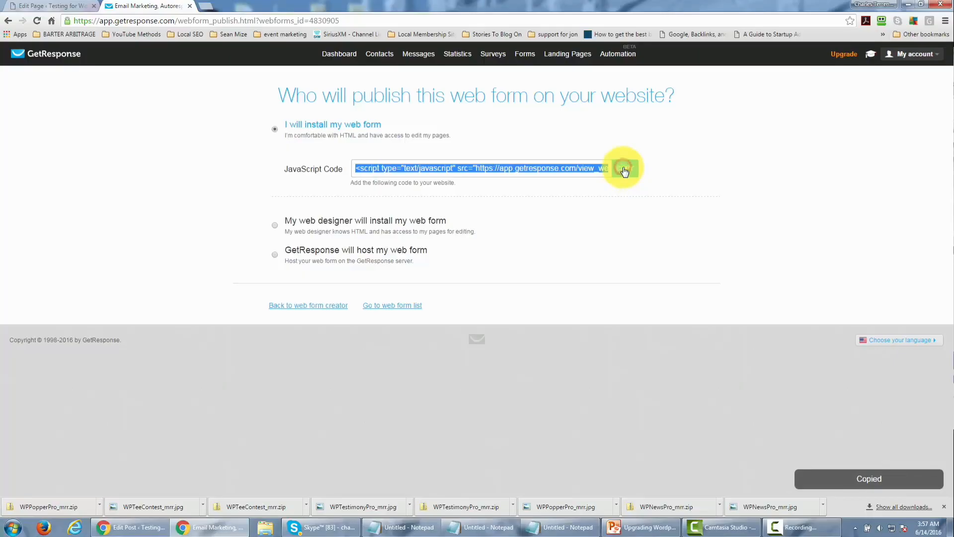
right_click(508, 174)
click(527, 179)
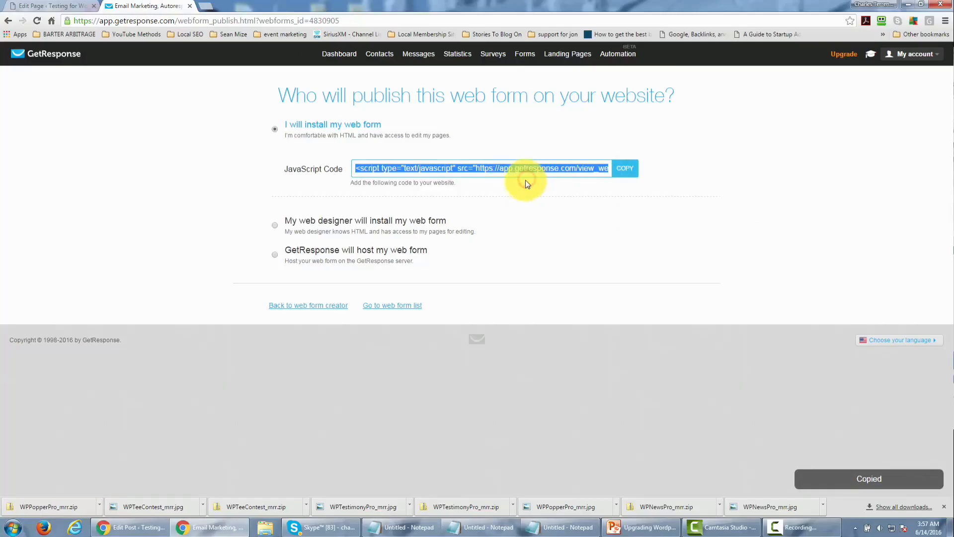
Step: Paste the form code between <center> tags in the WordPress Welcome To Our Membership Area page, update the page and view it
click(70, 5)
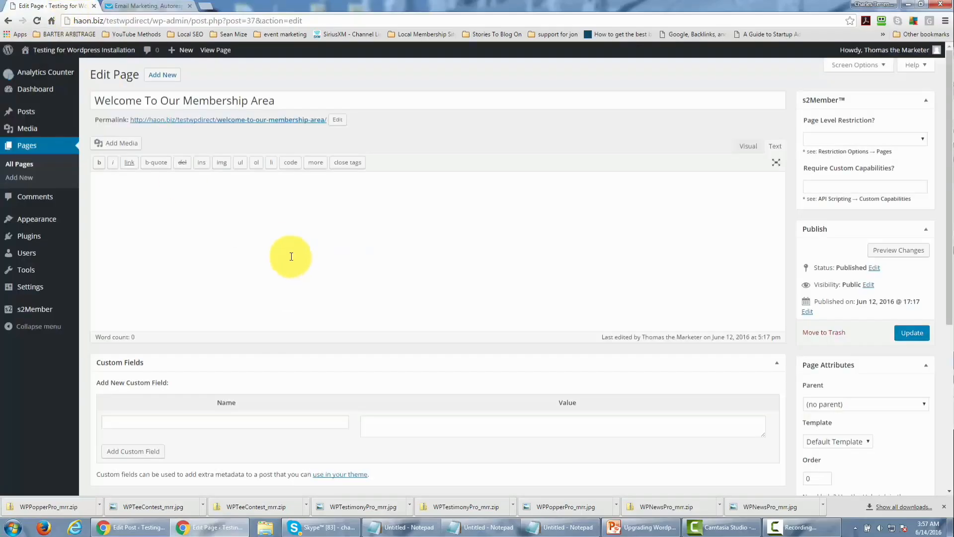
click(140, 183)
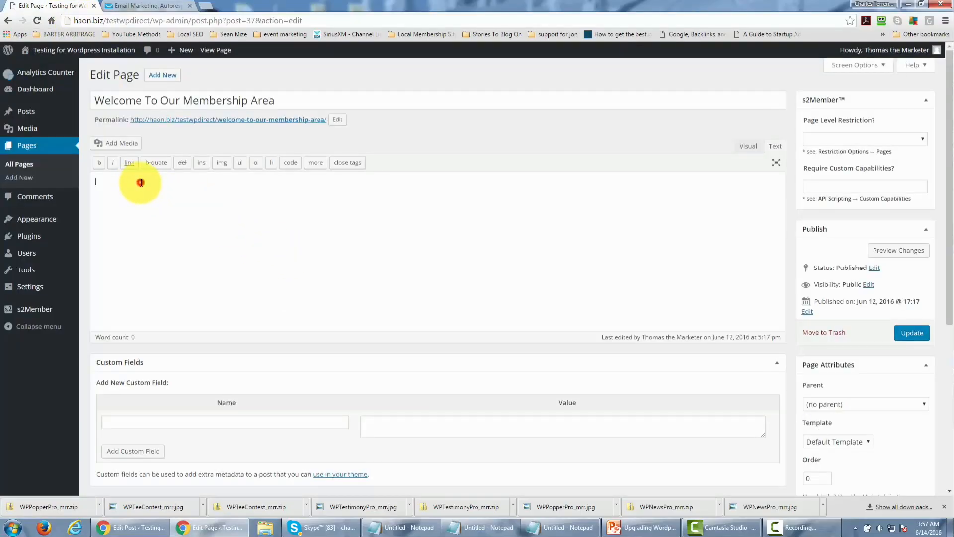
text(<center>)
key(ctrl+v)
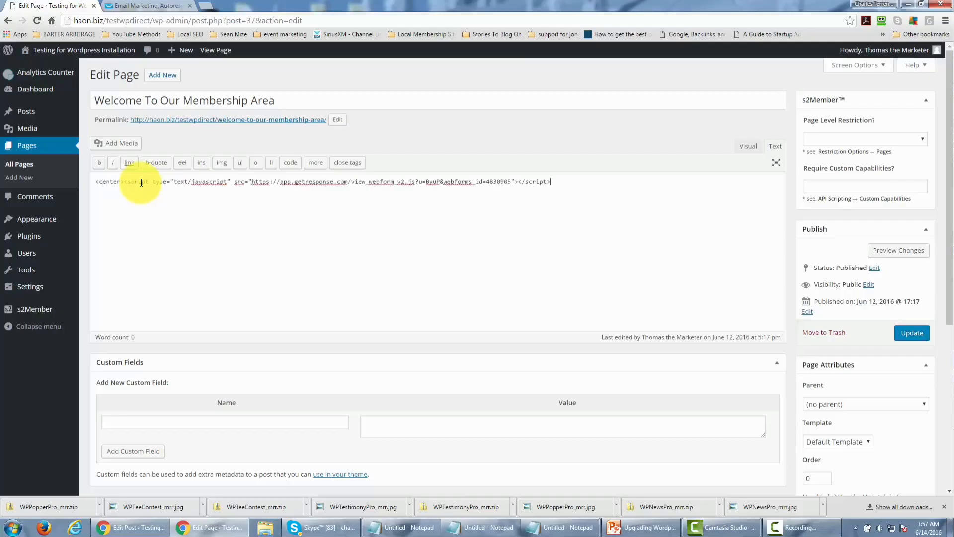
text(</cem)
text(ter>)
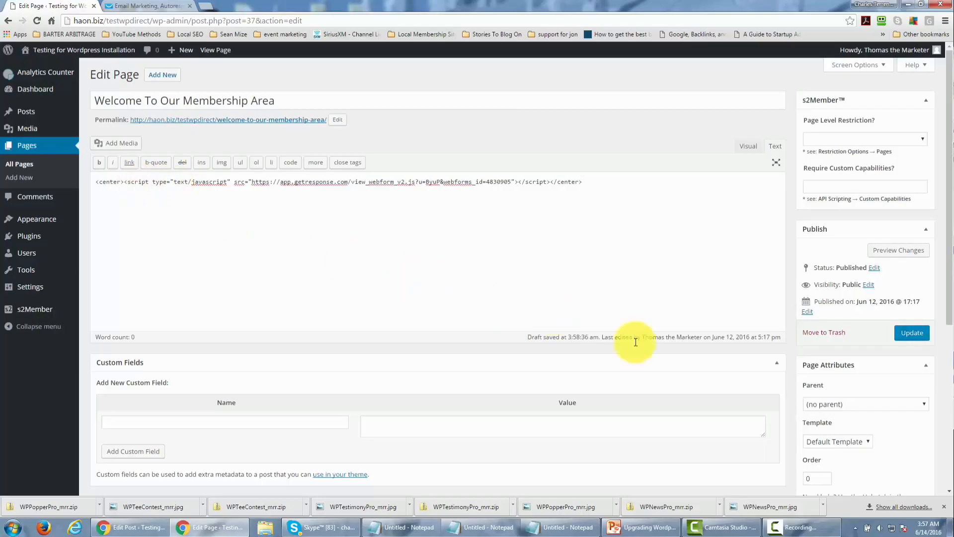
click(914, 338)
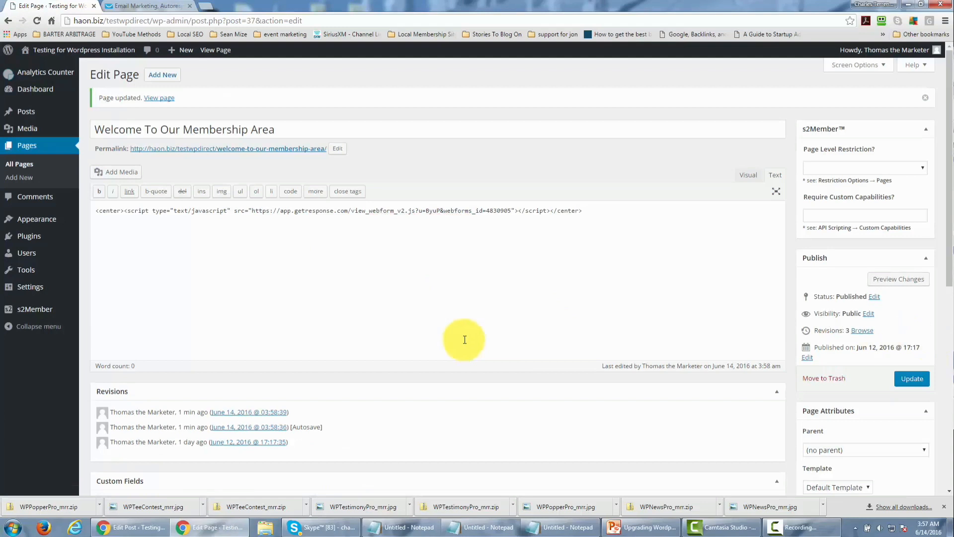
click(164, 100)
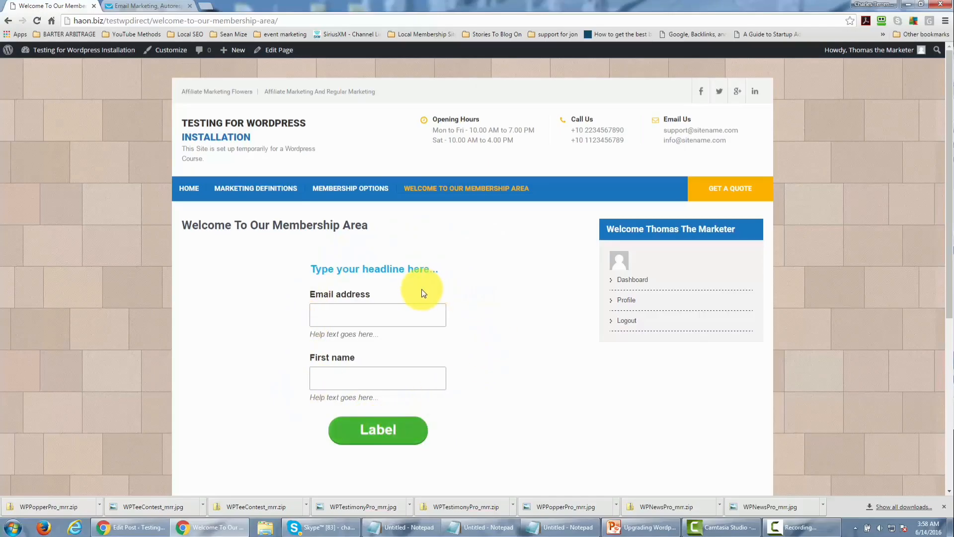
Step: Start a new time-based autoresponder in GetResponse and set it to send on day 30
key(ctrl+Tab)
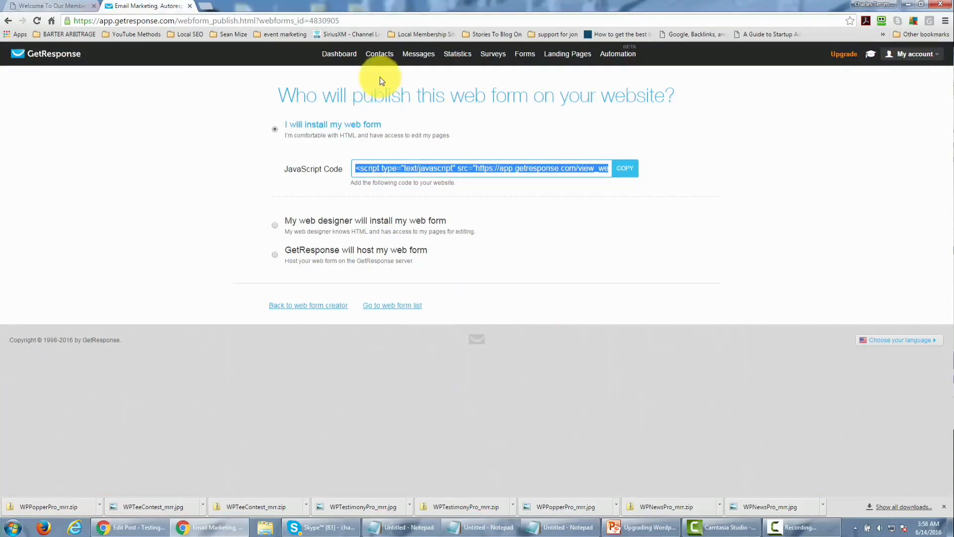
mouse_move(416, 56)
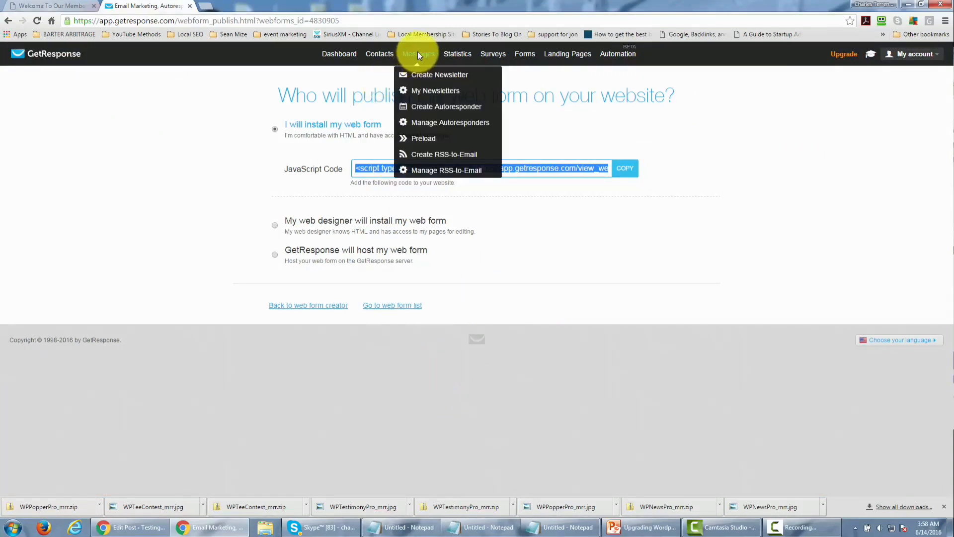
click(425, 107)
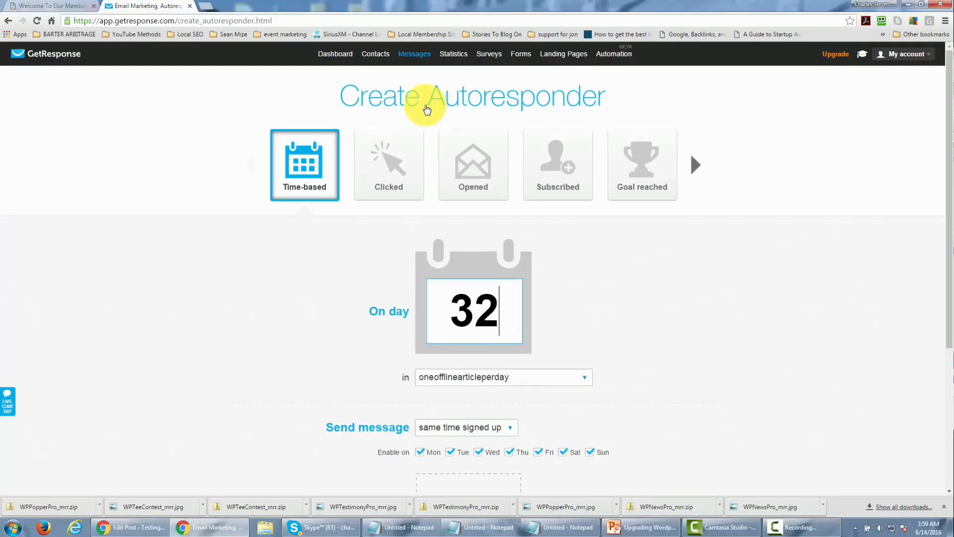
key(BackSpace)
text(0)
Step: Create a new autoresponder email named "Get Month Two Content" with subject "Get Month Two Cotnent" and the PLR Training sender, and save its settings
scroll(373, 264, down, 3)
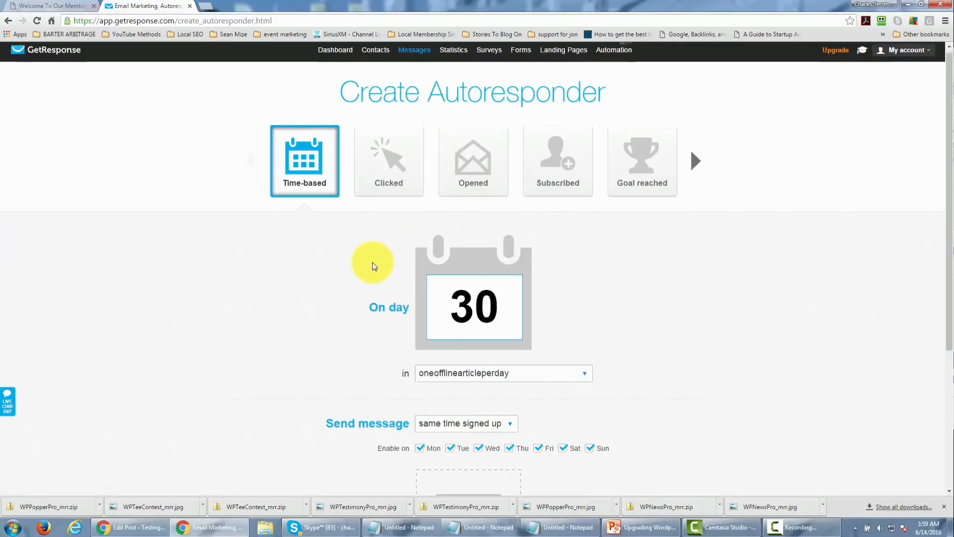
scroll(374, 265, down, 1)
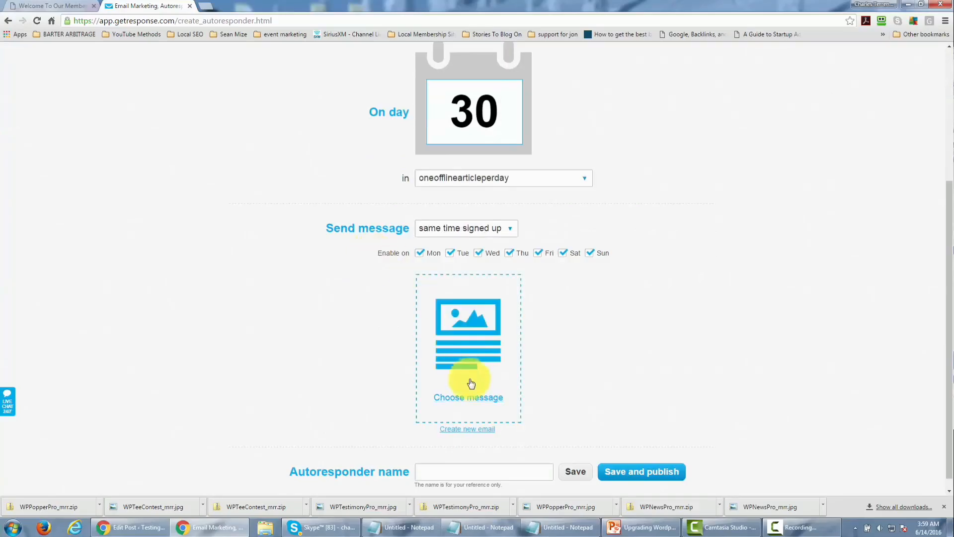
click(467, 429)
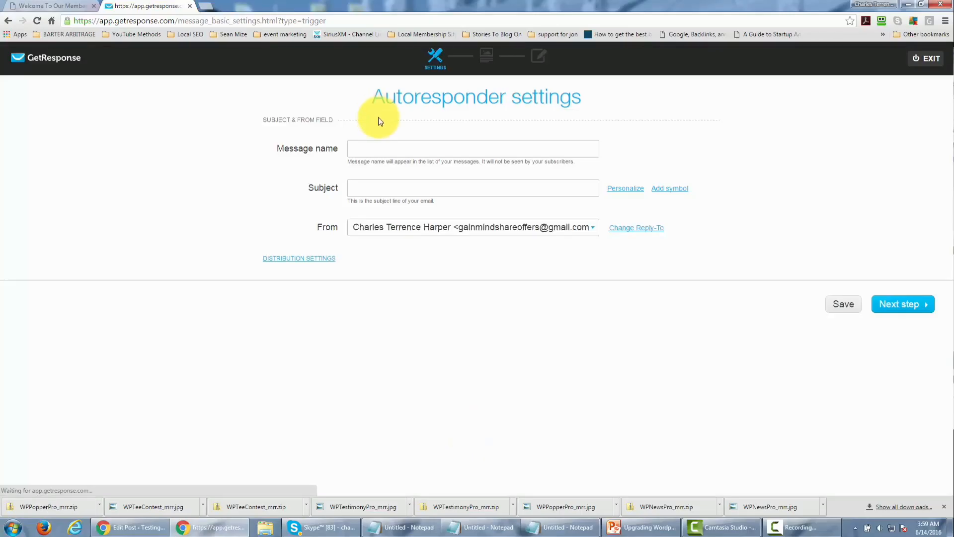
click(384, 147)
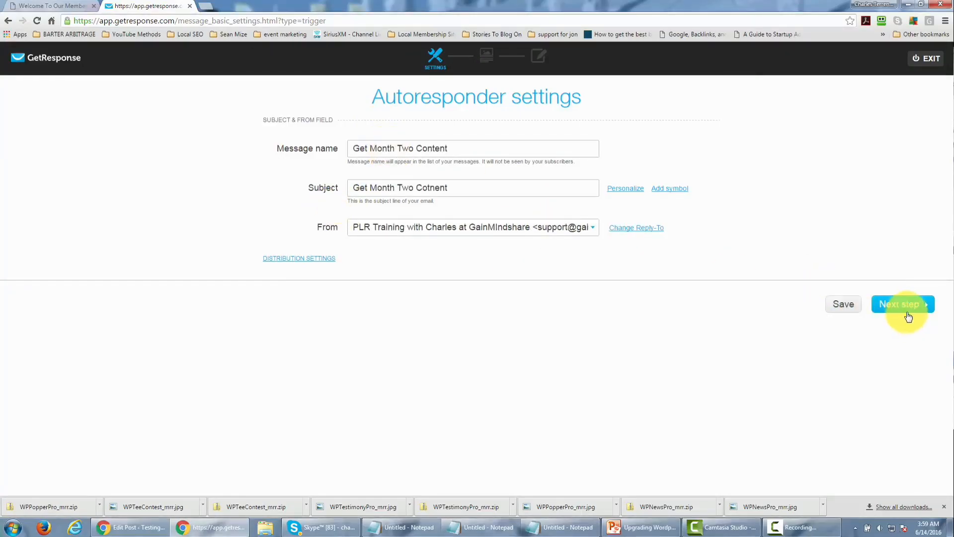
click(840, 304)
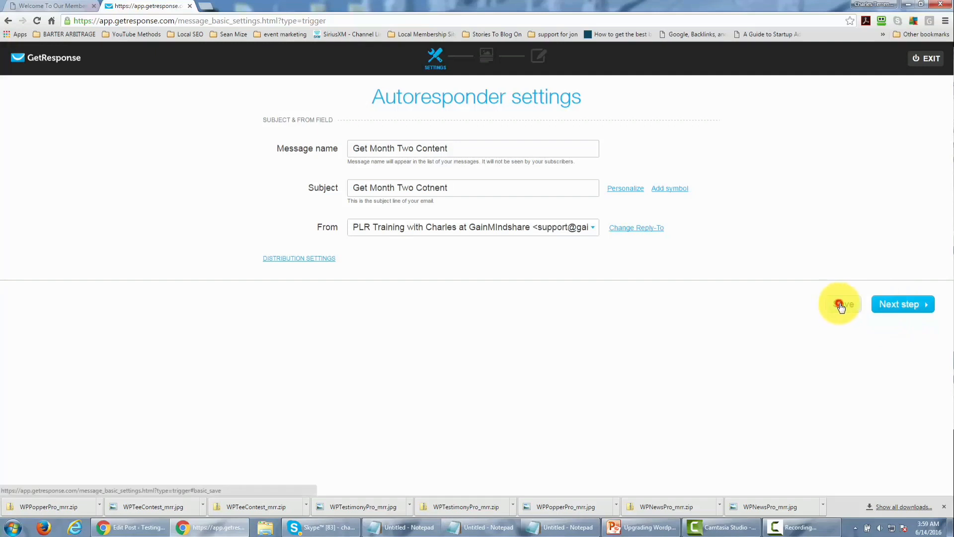
click(885, 308)
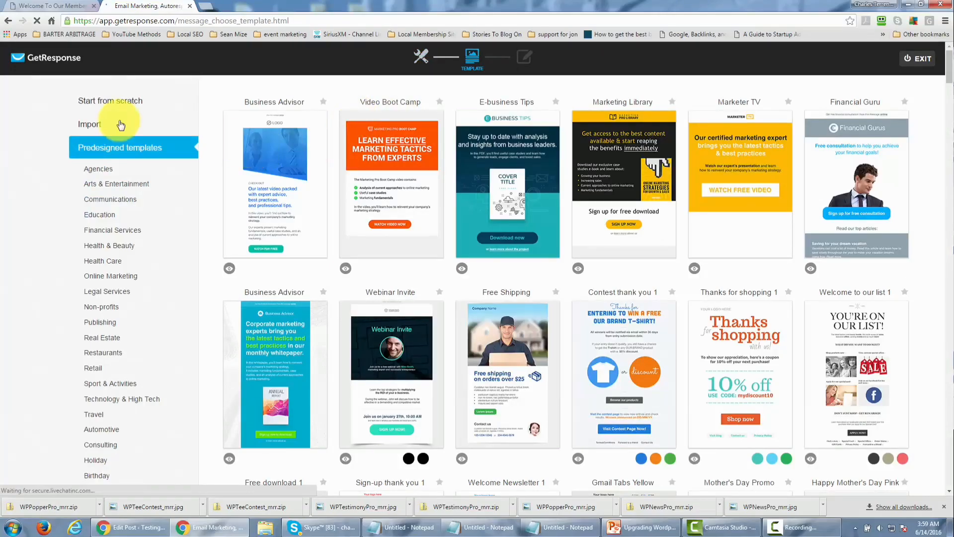
Step: Choose the from-scratch "1 column-3" template for the email
click(118, 102)
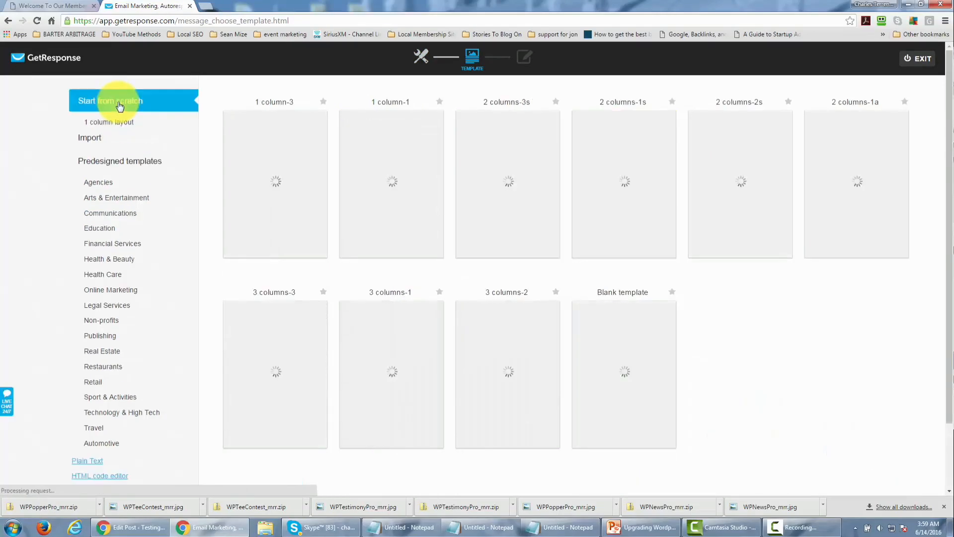
mouse_move(234, 181)
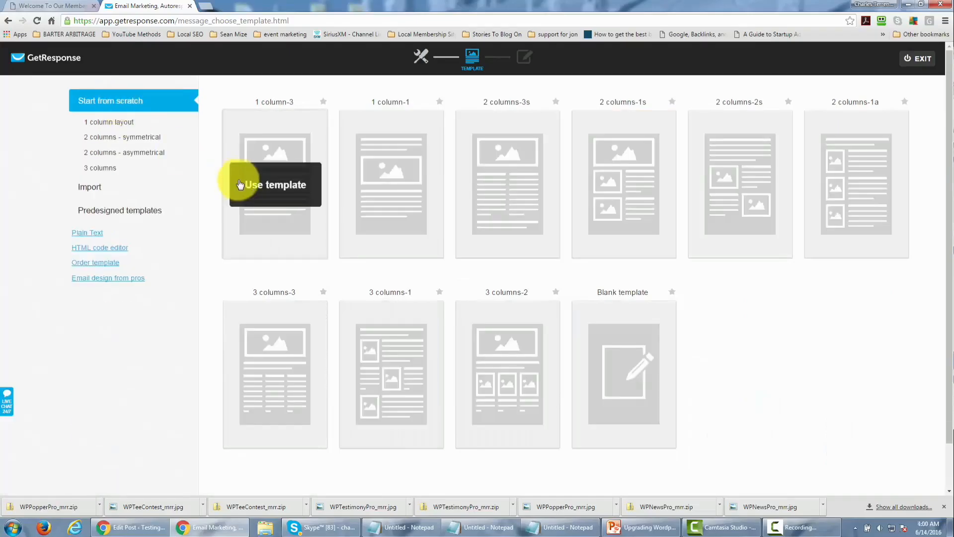
click(267, 180)
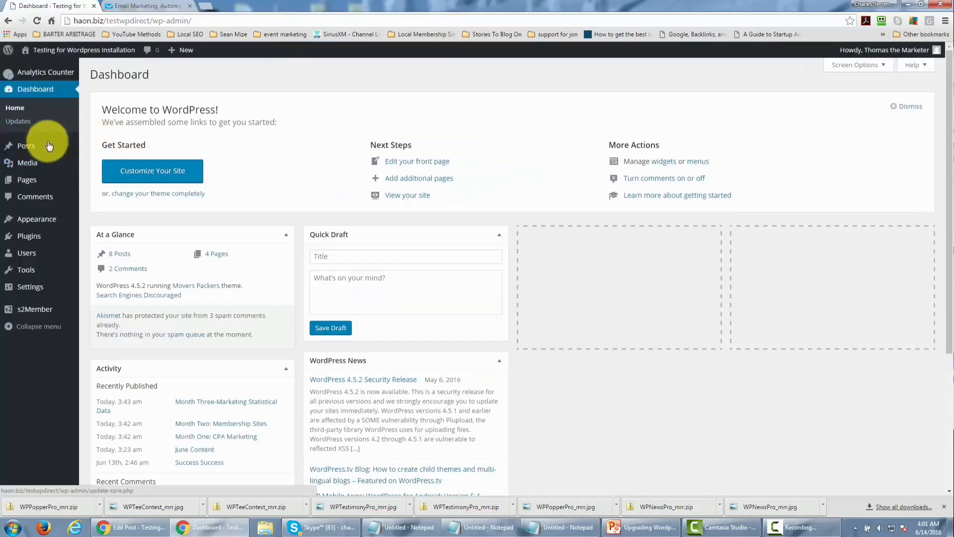
Step: In the WordPress posts list, copy the link address of the "Month Two: Membership Sites" post
mouse_move(30, 145)
click(94, 148)
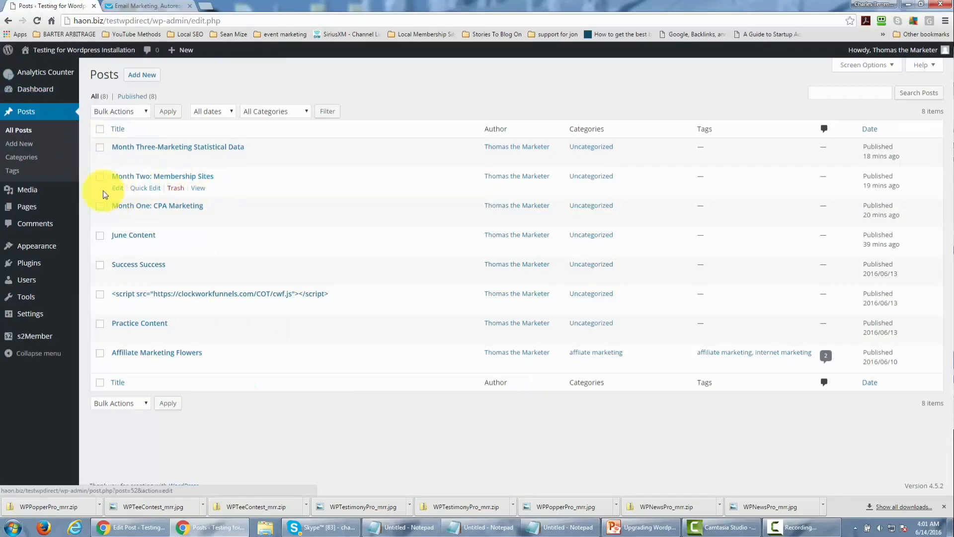
mouse_move(135, 186)
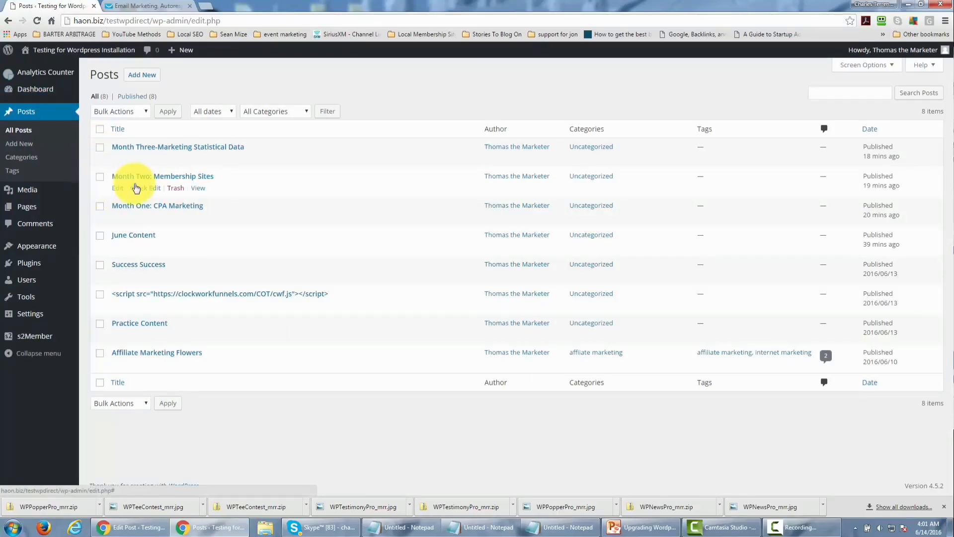
right_click(198, 191)
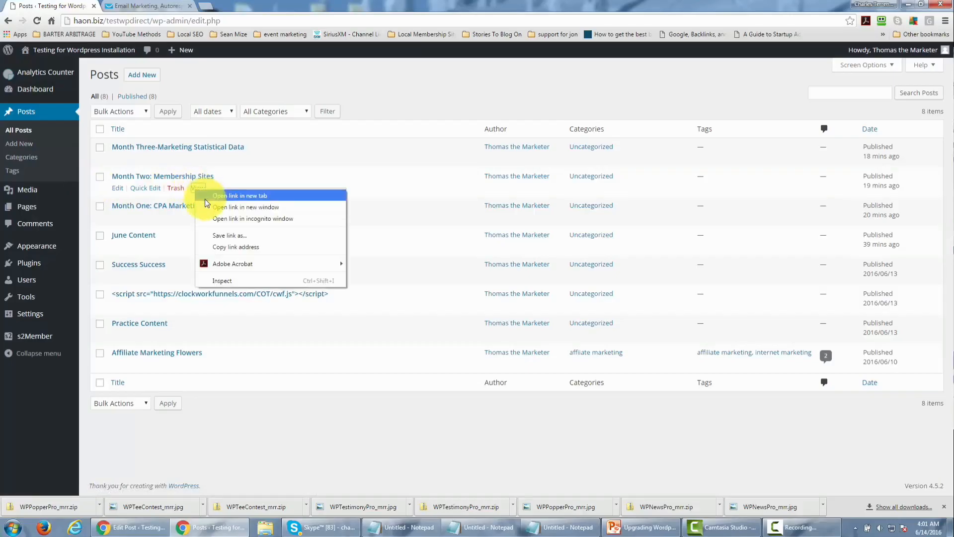
click(229, 249)
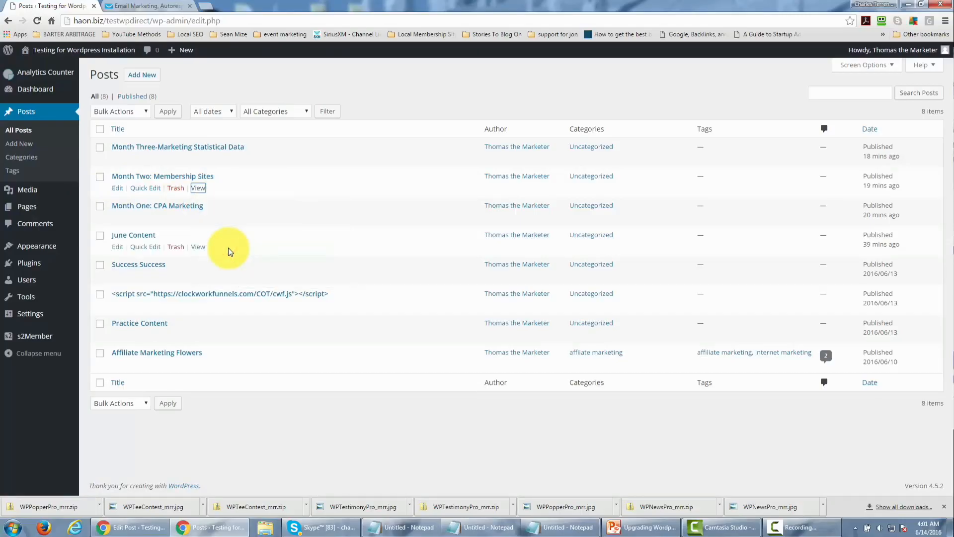
click(164, 6)
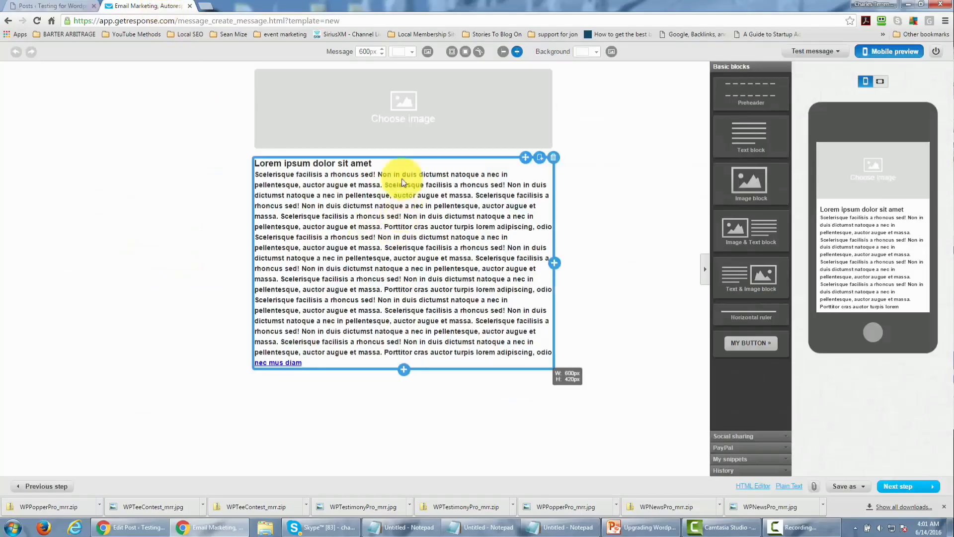
click(366, 208)
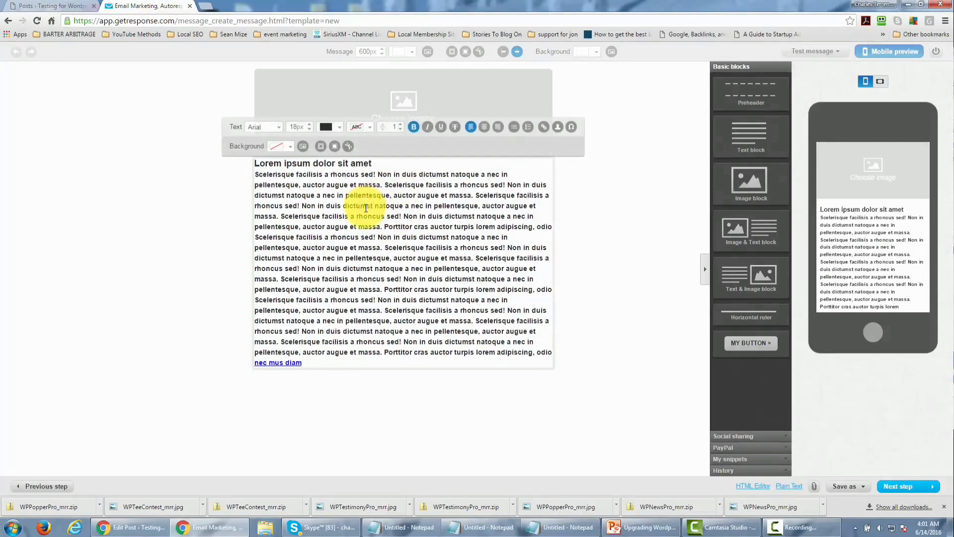
click(323, 360)
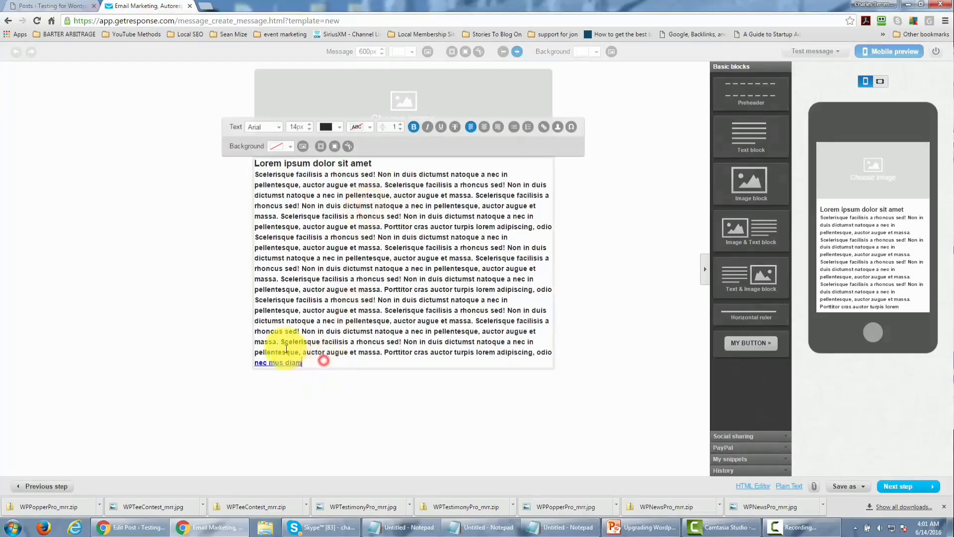
drag(303, 362, 259, 213)
key(Delete)
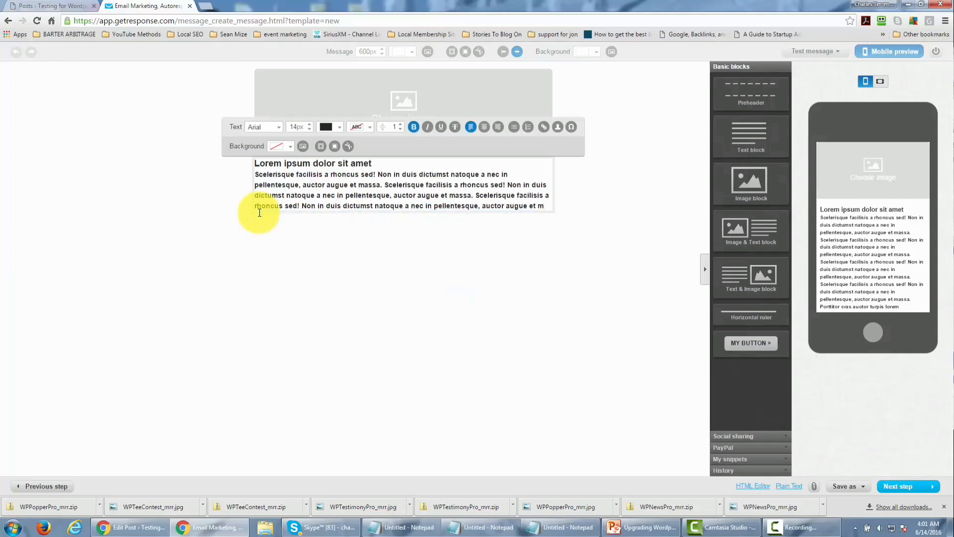
key(Return)
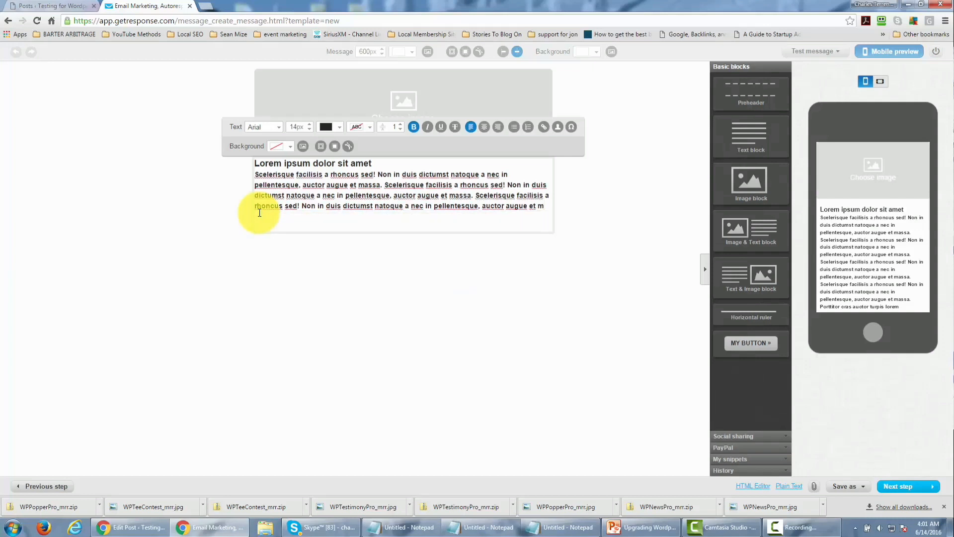
text(http://haon.biz/testwpdirect/month-two-membership-recurring/)
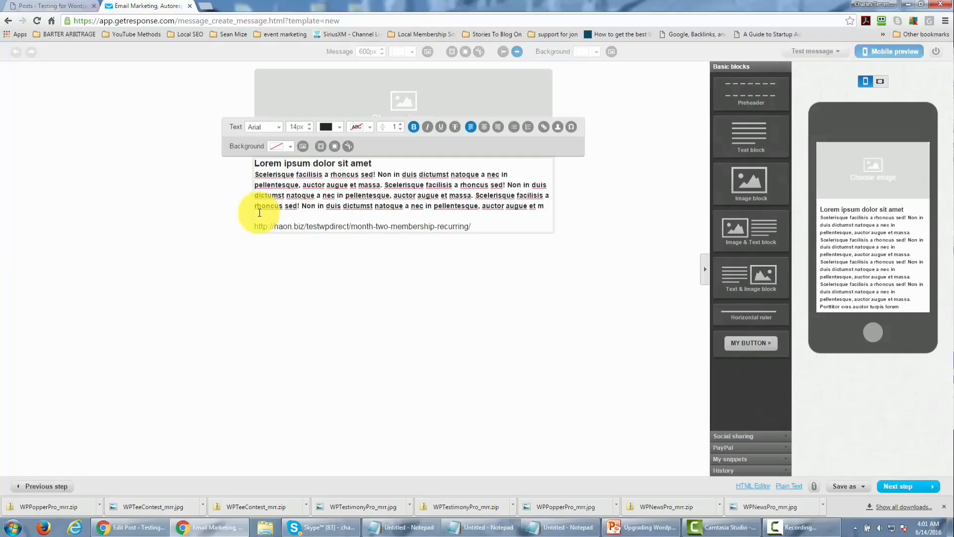
Step: Add a "Signed" closing below the link, followed by the sender's name on its own line
key(Return)
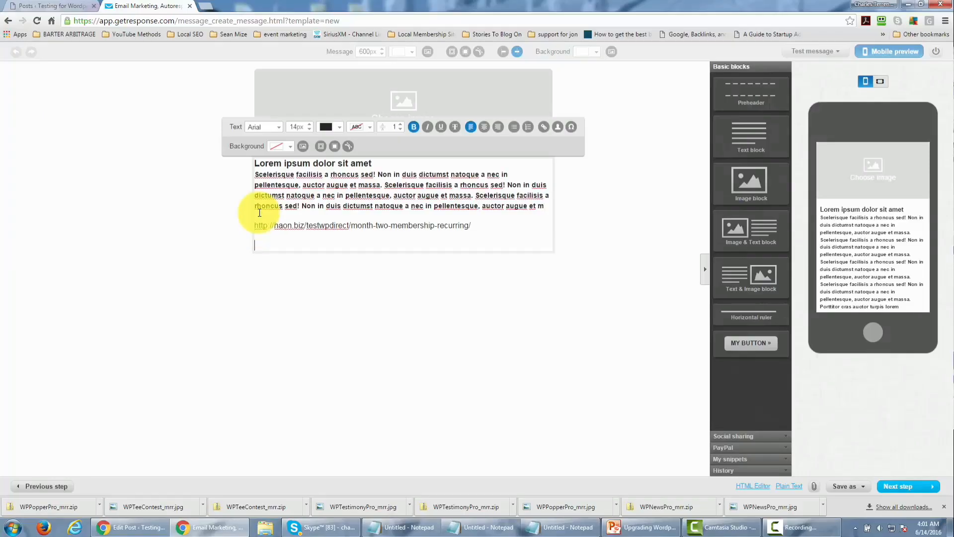
text(Signed)
key(Return)
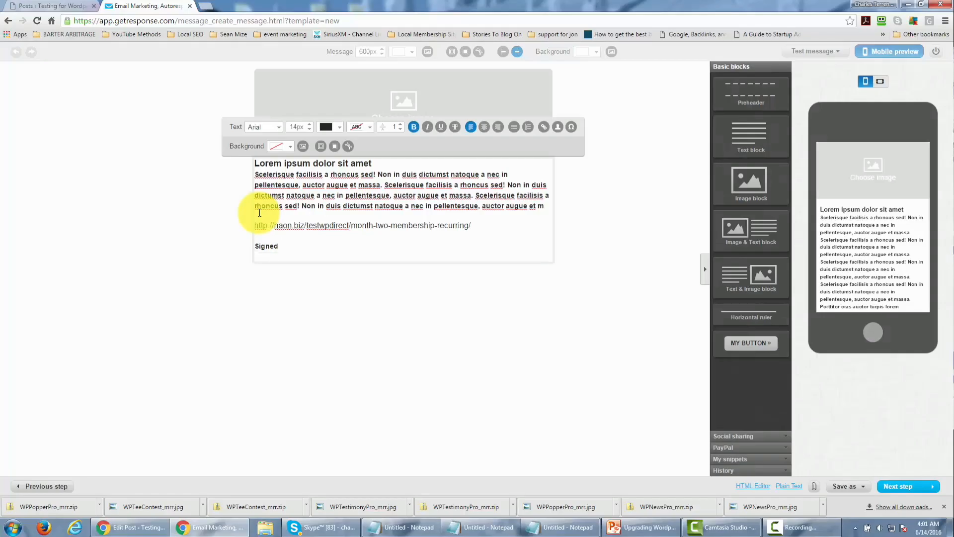
text(Thomas the Marketer)
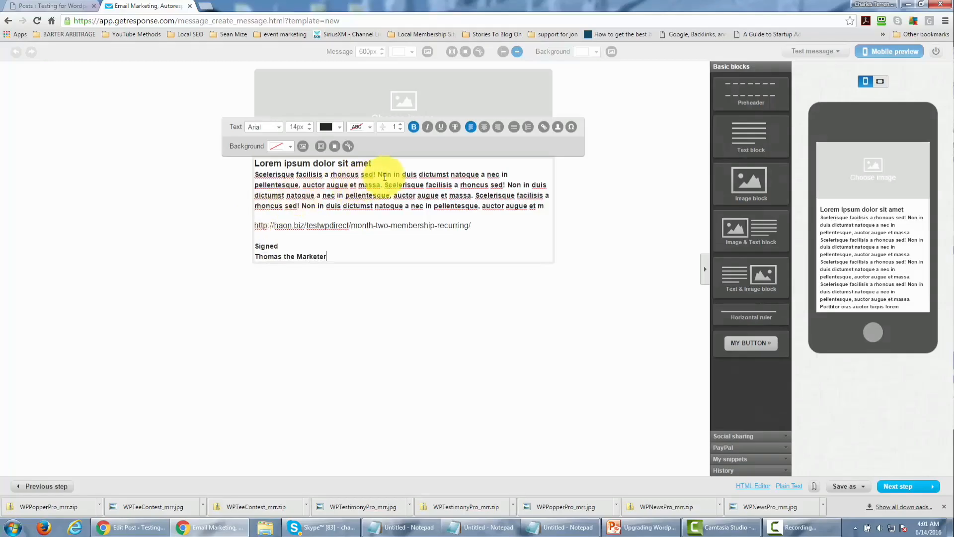
Step: Highlight the email's heading and month two link for review, and proceed to the next setup stage
drag(374, 164, 222, 163)
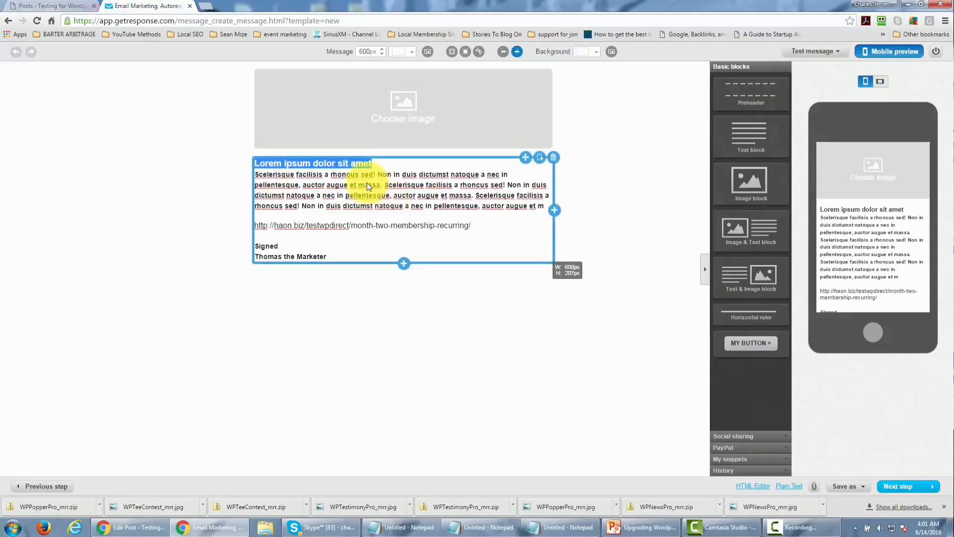
click(346, 195)
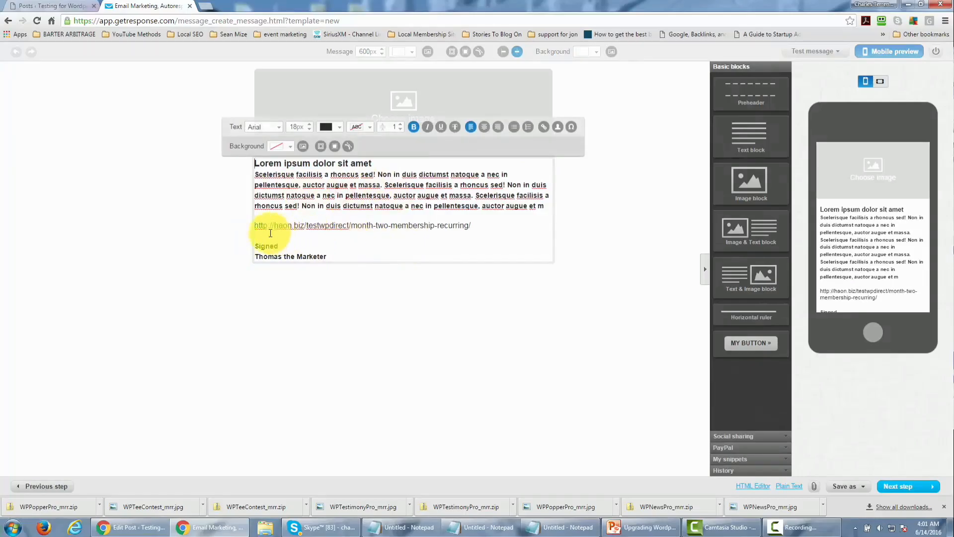
drag(254, 226, 456, 234)
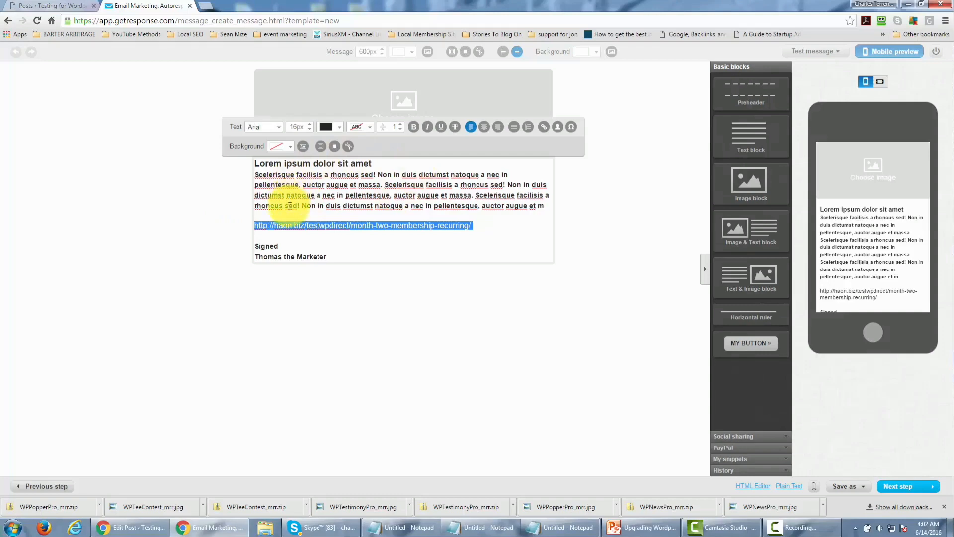
click(891, 488)
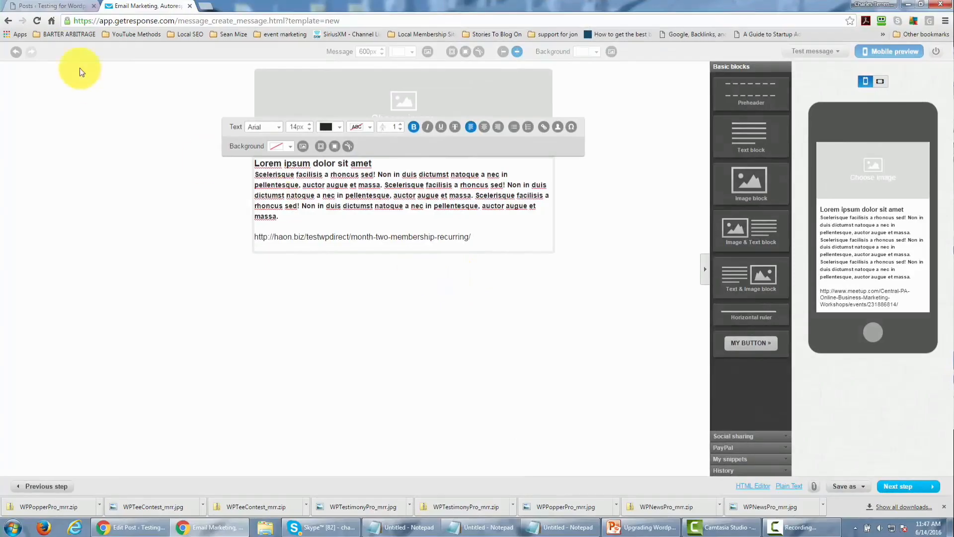
Step: In WordPress, copy the link address of the "Month Three-Marketing Statistical Data" post, and return to the GetResponse message's save options
click(54, 6)
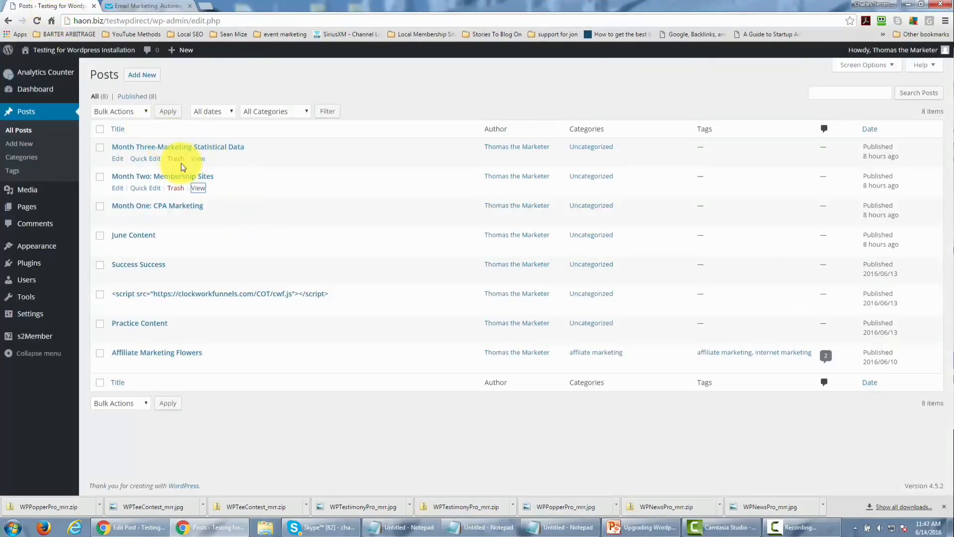
right_click(201, 164)
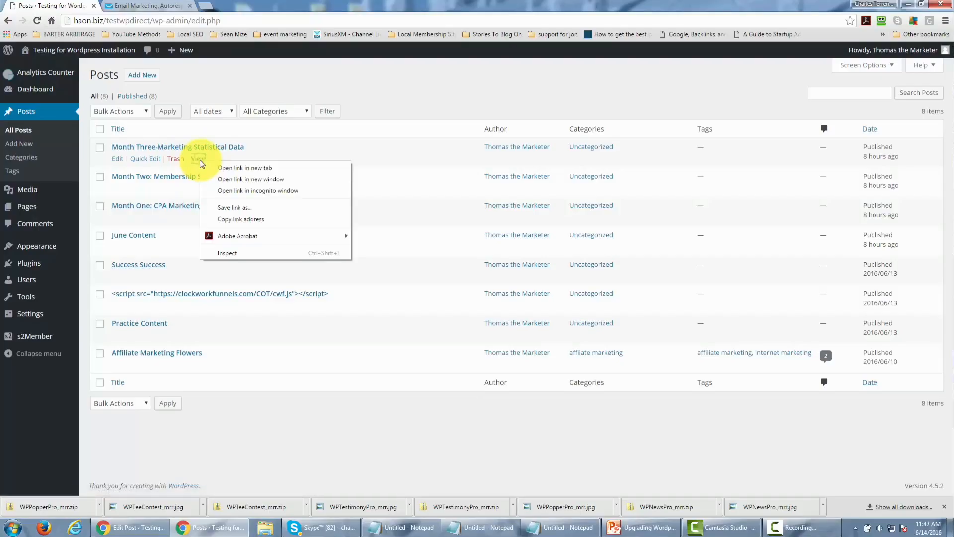
click(239, 217)
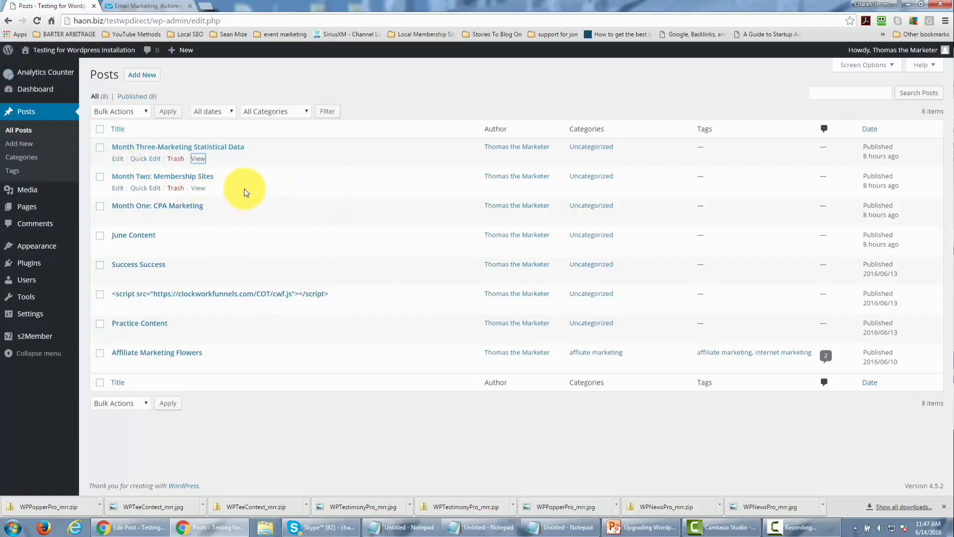
click(151, 7)
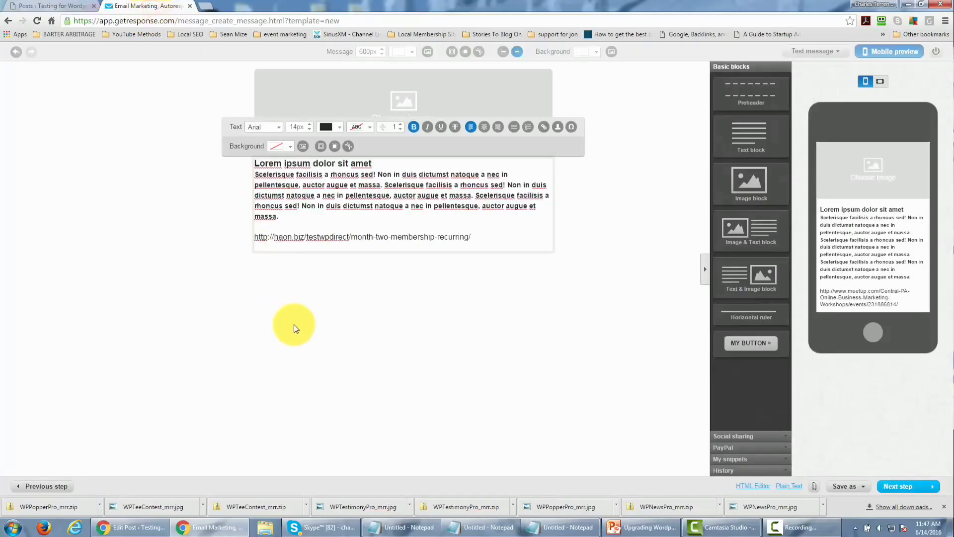
click(843, 487)
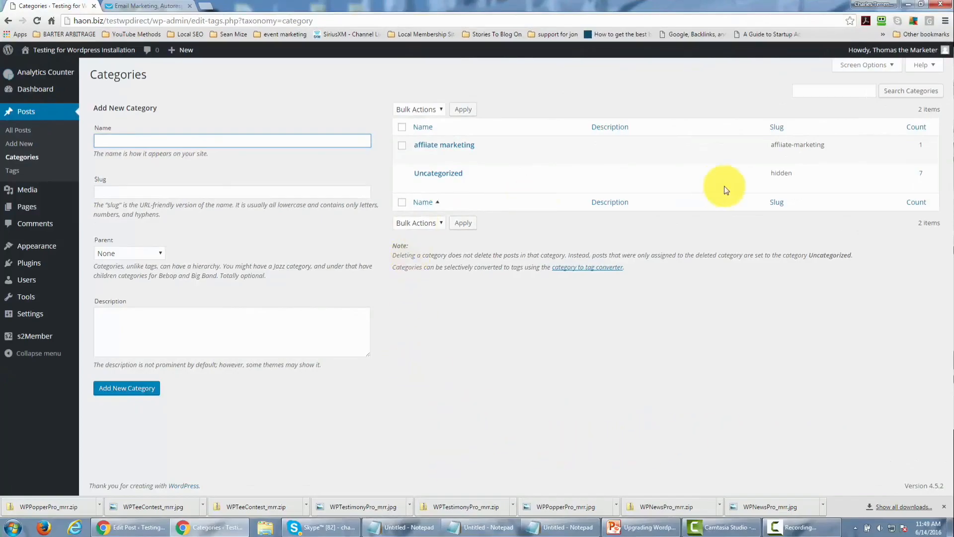
Step: Open the list of all users in WordPress to review the registered members
mouse_move(762, 170)
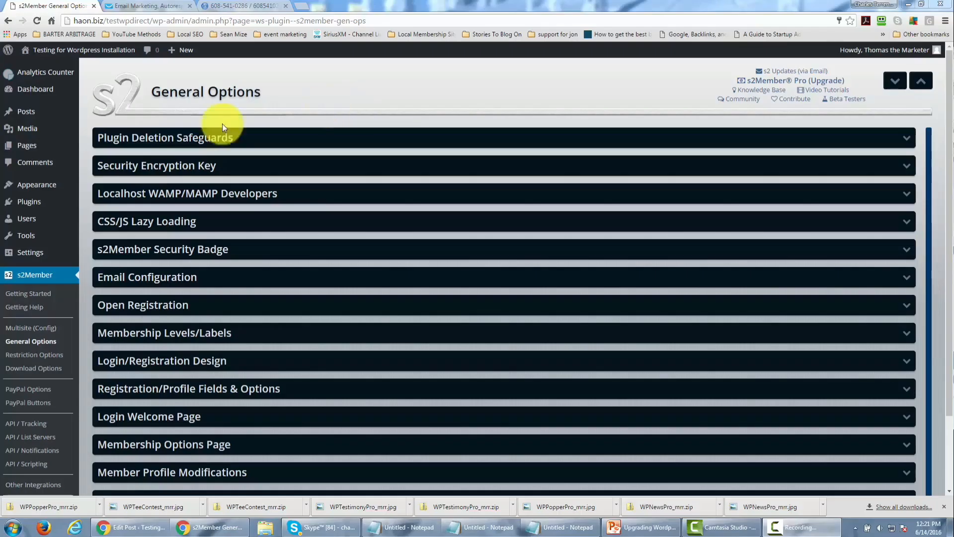
mouse_move(25, 219)
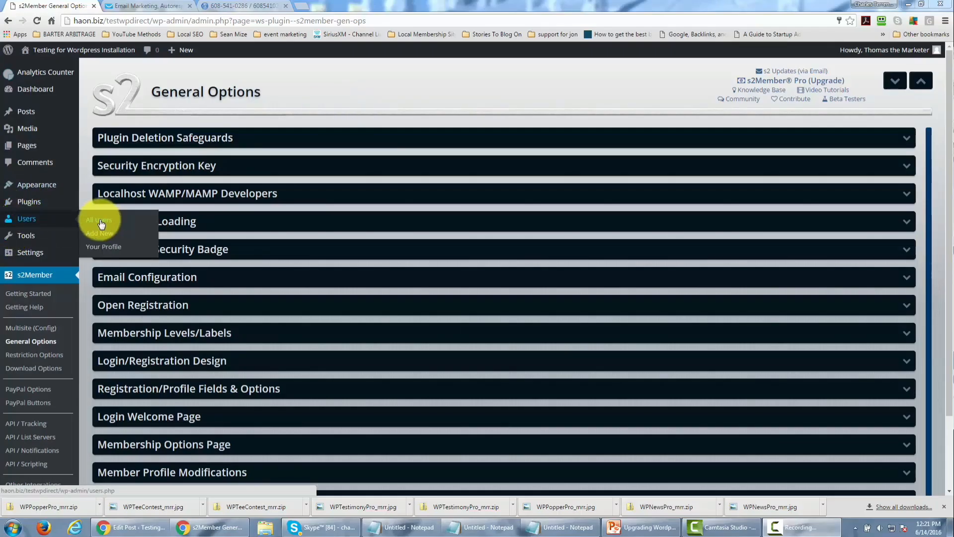
mouse_move(42, 204)
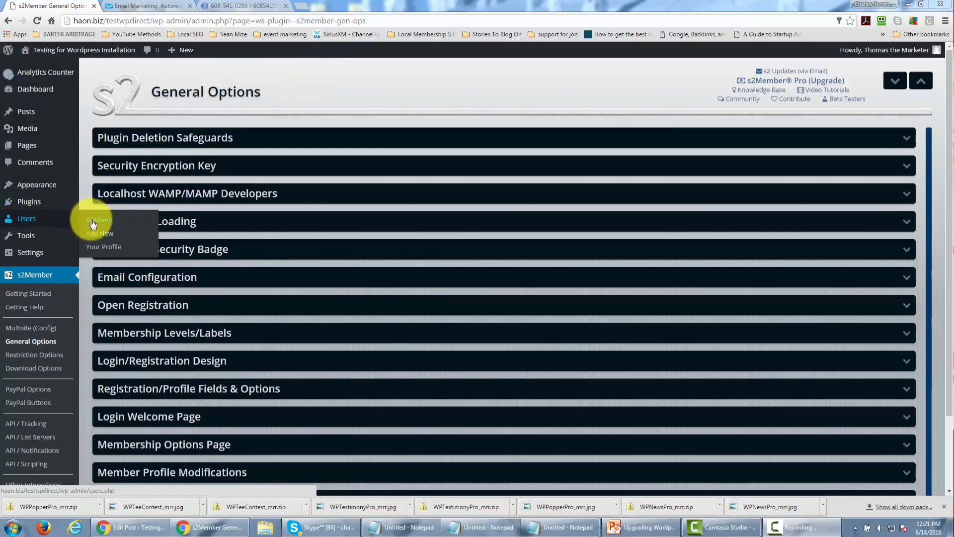
click(91, 219)
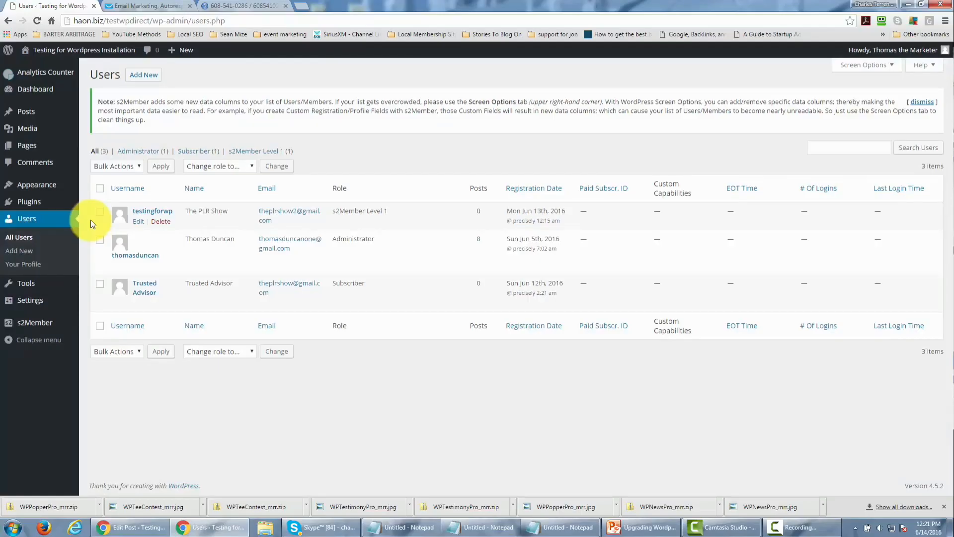
Step: Open the form for adding a new user and begin with its username field
click(146, 77)
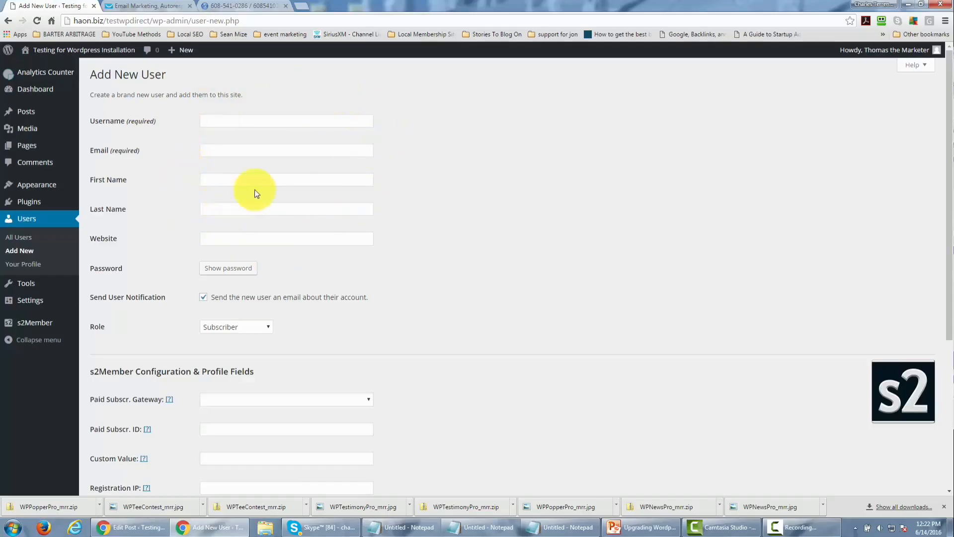
click(224, 119)
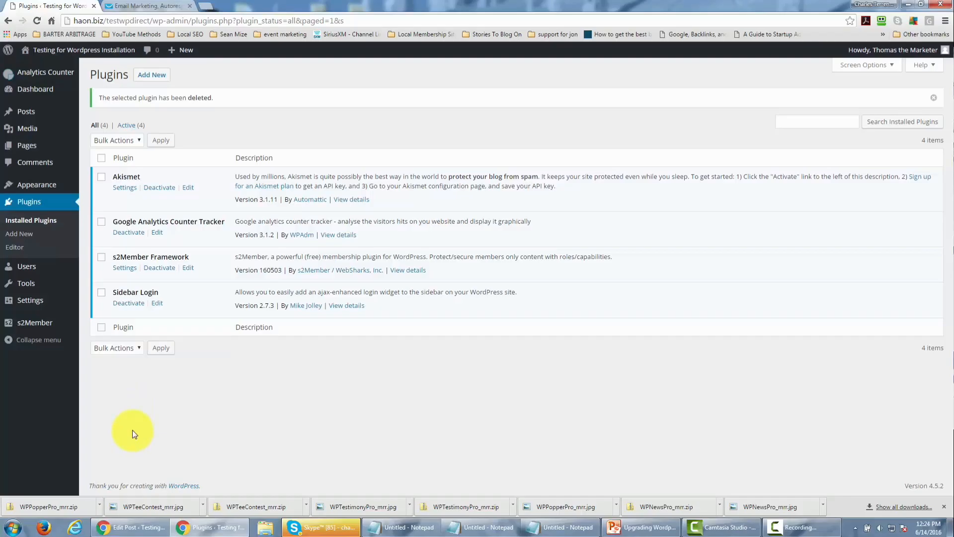
Step: Open the page for adding plugins in WordPress and search the plugin directory for "smtp"
click(156, 76)
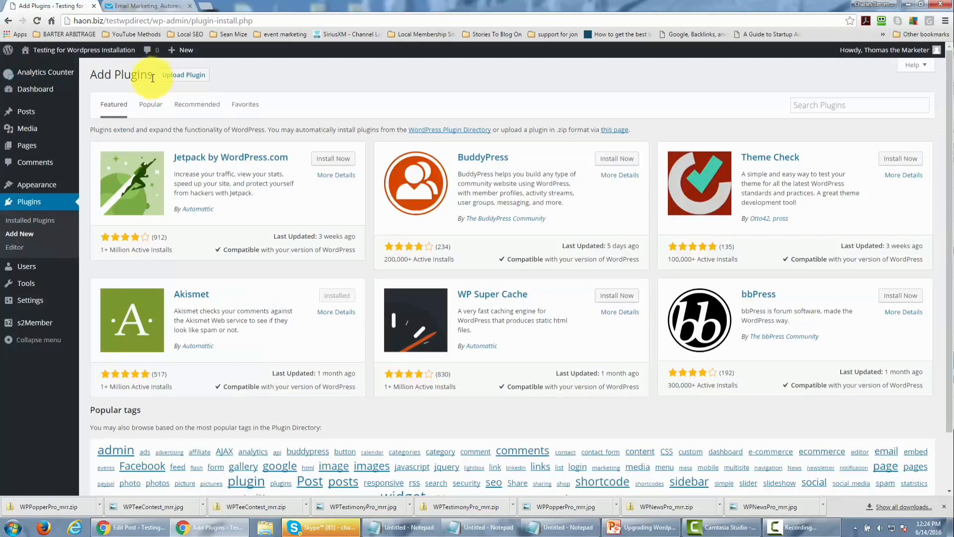
click(846, 106)
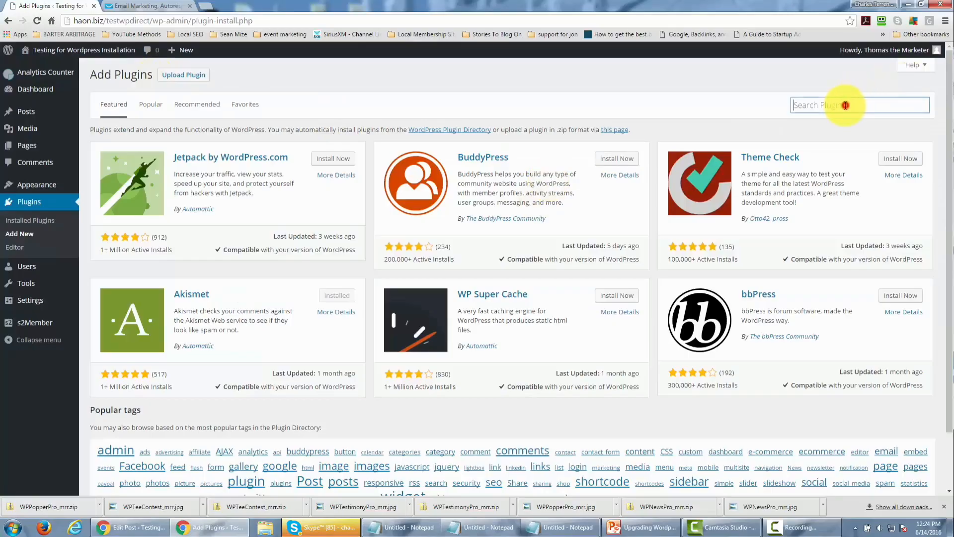
text(smtp)
key(Return)
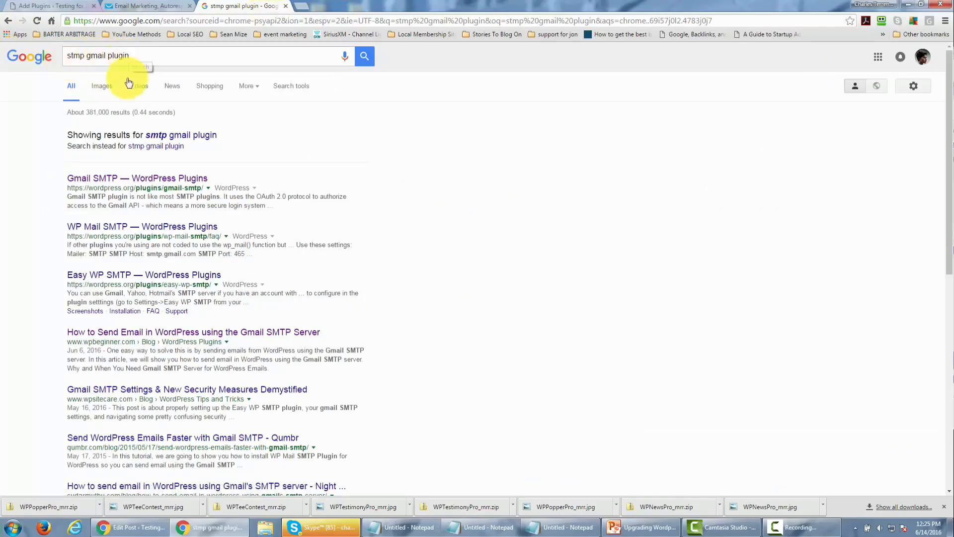
Step: Open the Gmail SMTP plugin's page from the Google results, and install and activate the plugin in WordPress from gmail-smtp.zip
click(148, 181)
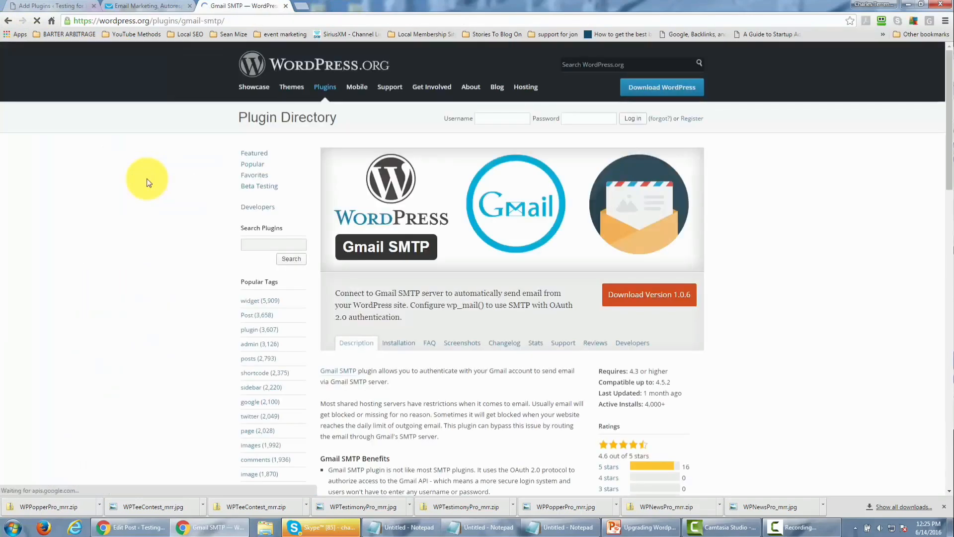
scroll(147, 180, down, 1)
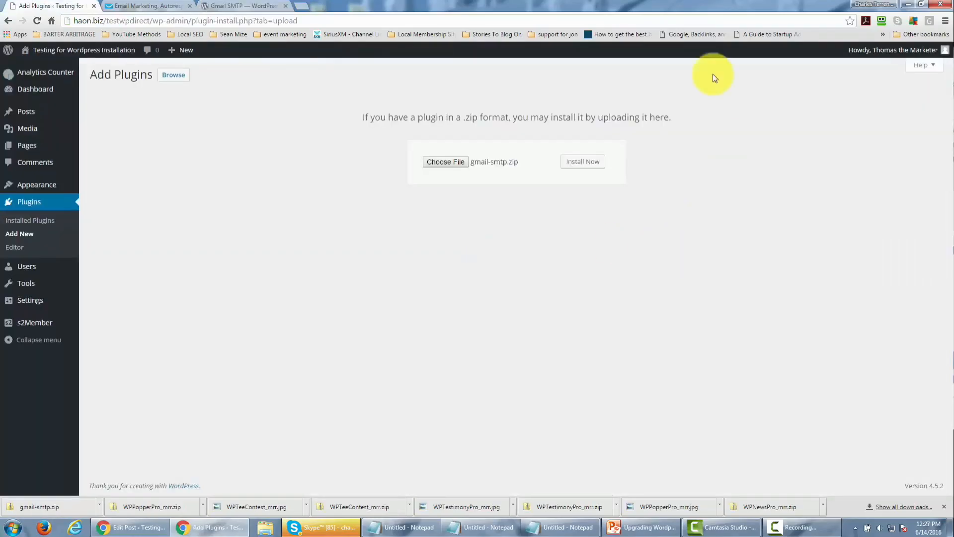
click(581, 162)
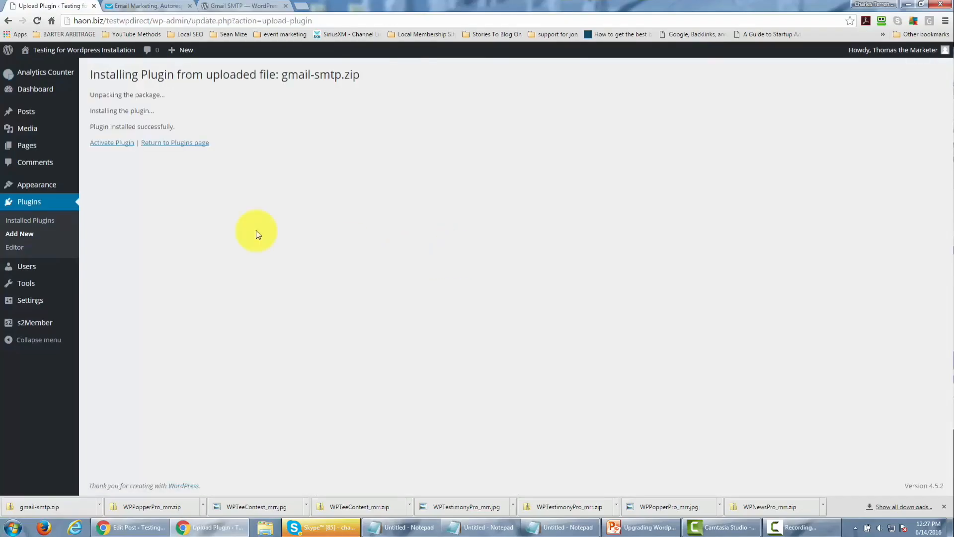
click(112, 143)
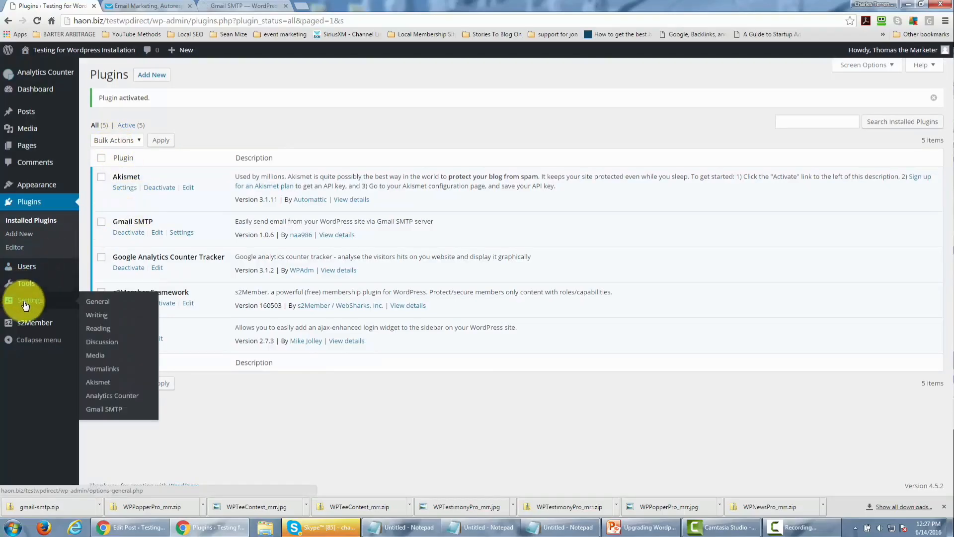
Step: Open the Gmail SMTP plugin's settings and review the setup instructions, connection status, client credentials and sender fields
click(103, 408)
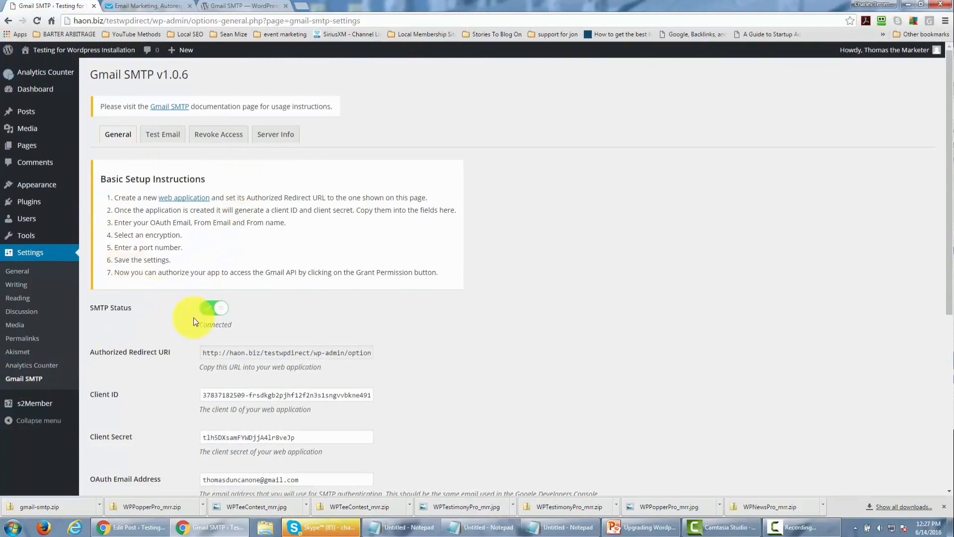
click(426, 330)
scroll(425, 336, down, 3)
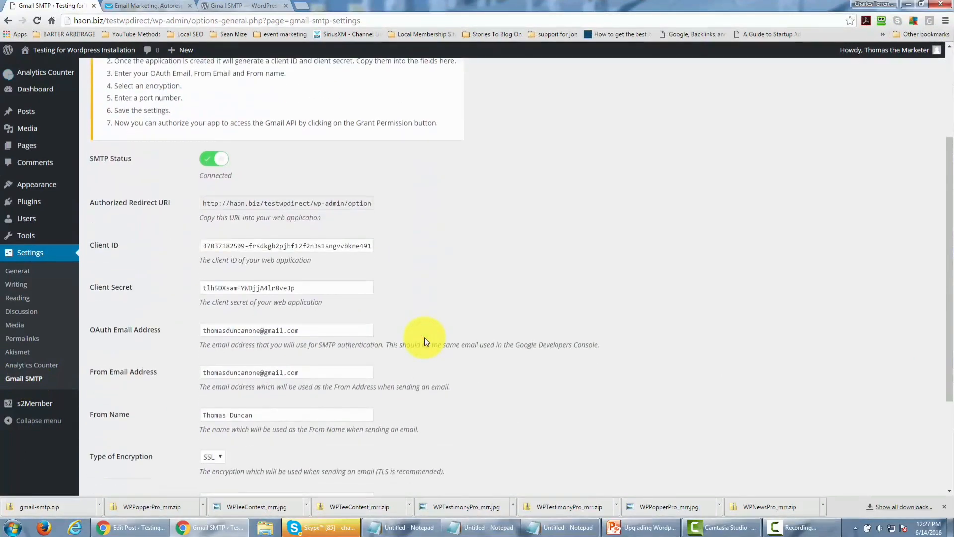
scroll(424, 318, up, 3)
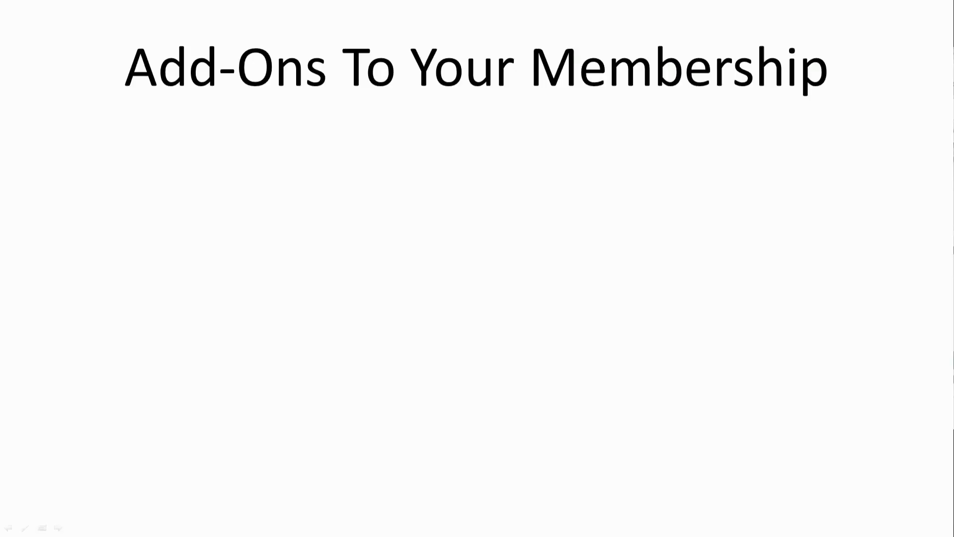
key(Right)
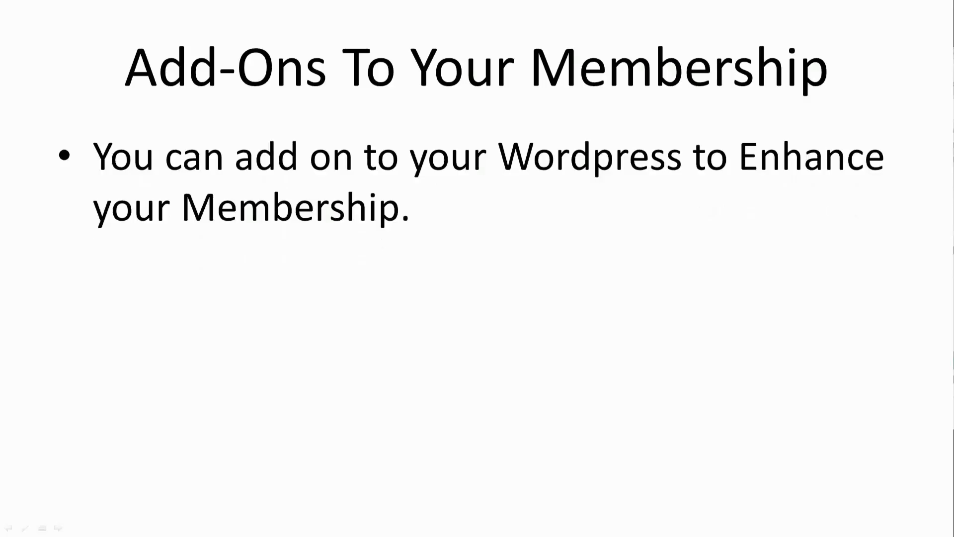
key(Right)
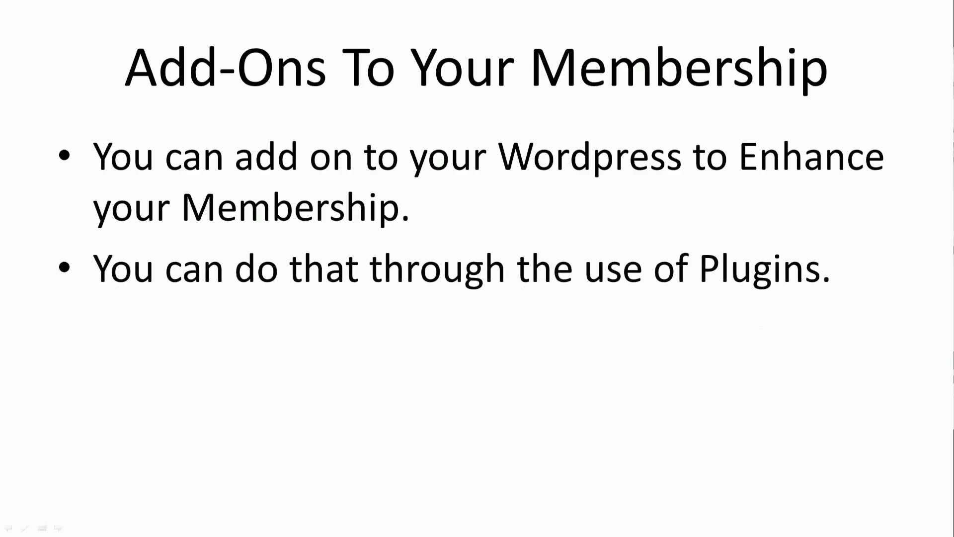
key(Right)
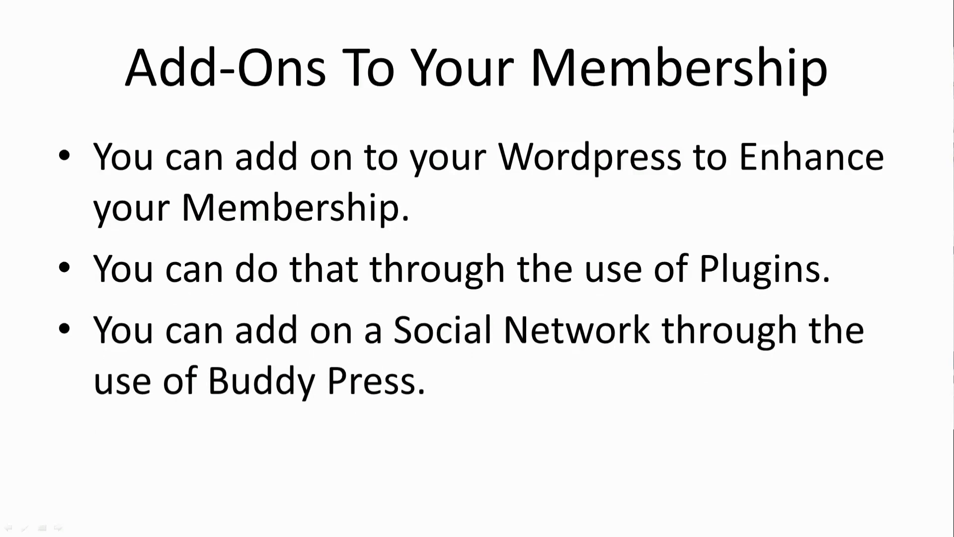
Step: Switch to the browser and look over the BuddyPress.org and bbPress.org home pages for social network and forum add-ons
key(alt+Tab)
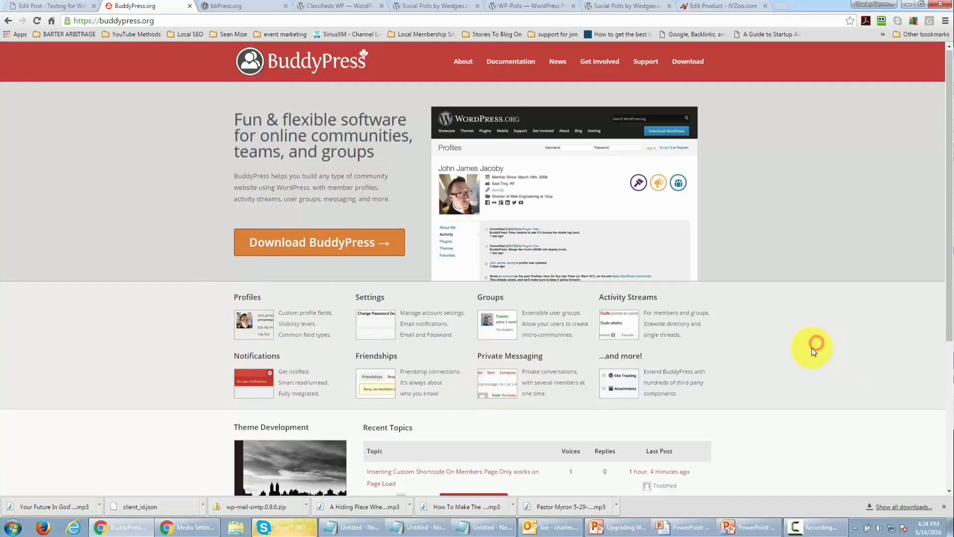
scroll(812, 352, down, 3)
scroll(815, 373, up, 2)
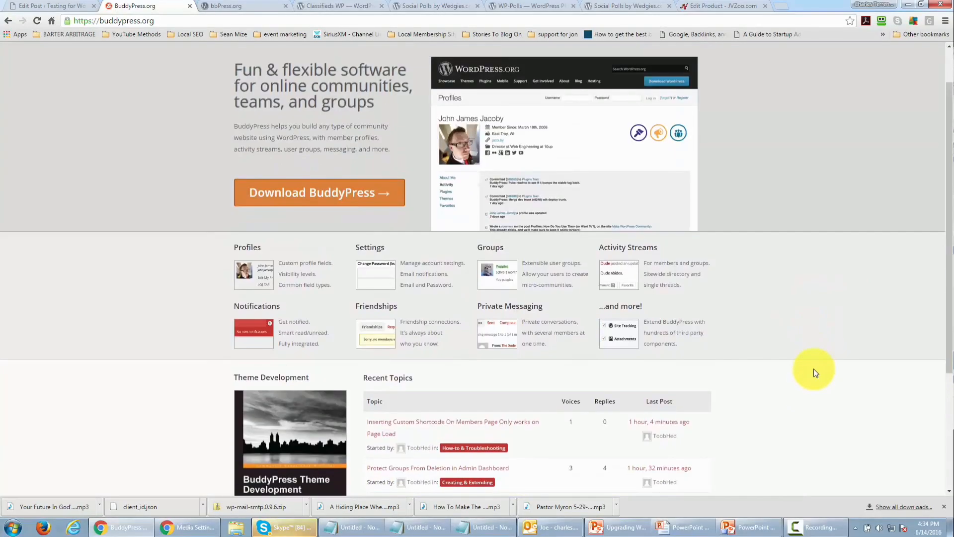
scroll(815, 372, up, 1)
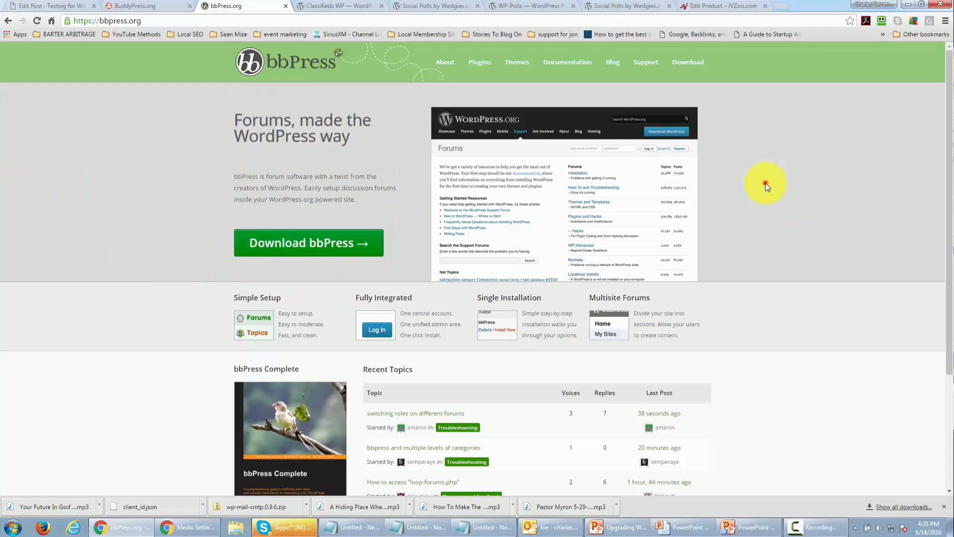
scroll(764, 185, down, 3)
scroll(763, 189, up, 3)
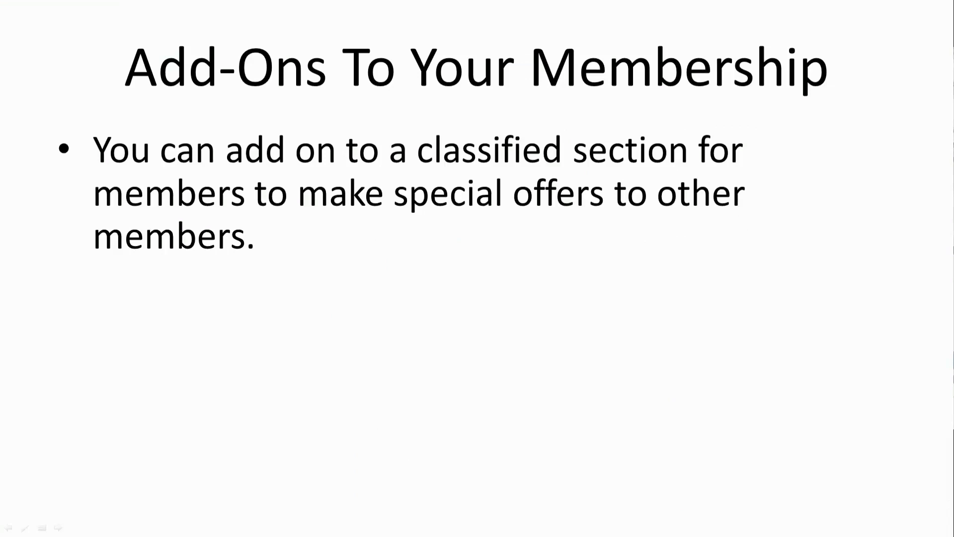
Step: Switch to the browser to view the Classifieds WP plugin page, and return to the presentation
key(alt+Tab)
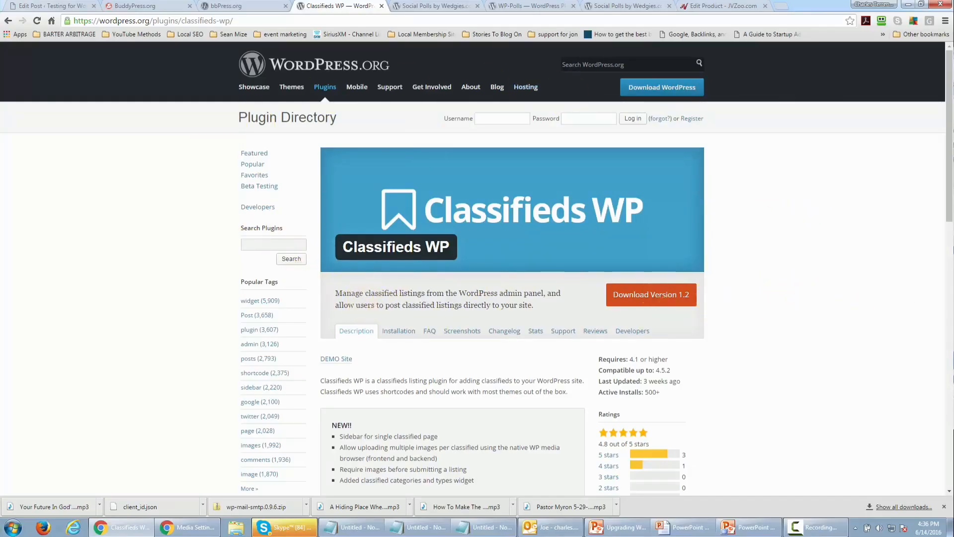
key(alt+Tab)
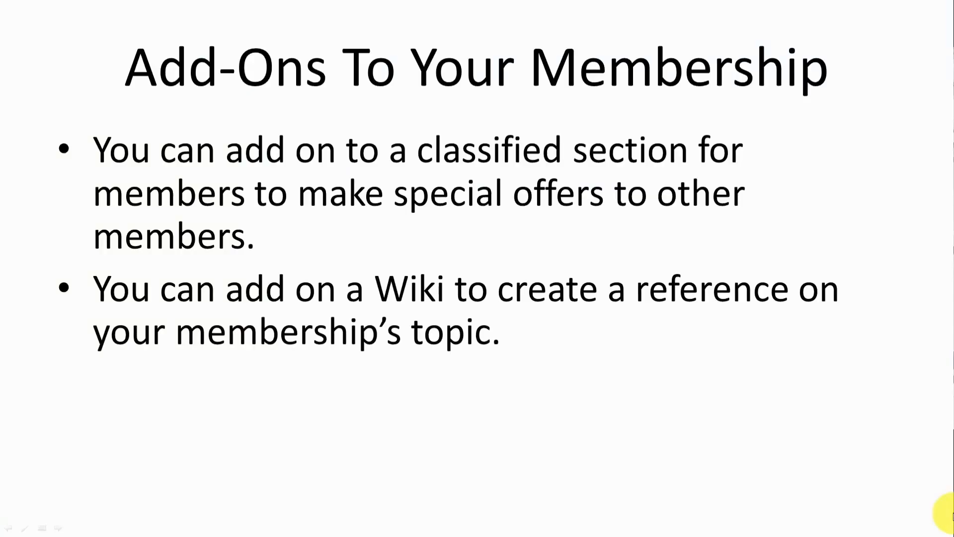
Step: Switch to the browser and examine the Wiki plugin's page on WordPress.org, including its description, video and ratings
key(alt+Tab)
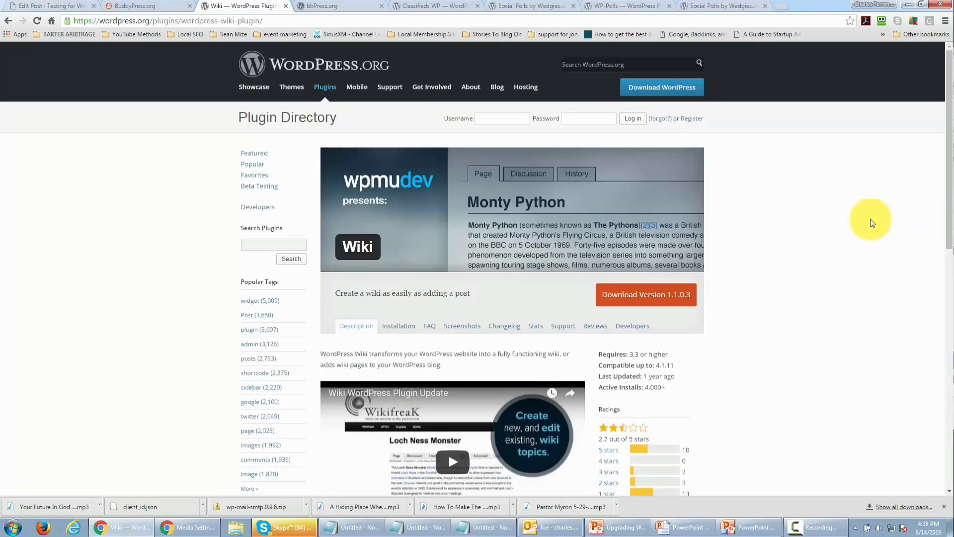
click(818, 256)
scroll(812, 283, down, 3)
scroll(812, 286, up, 3)
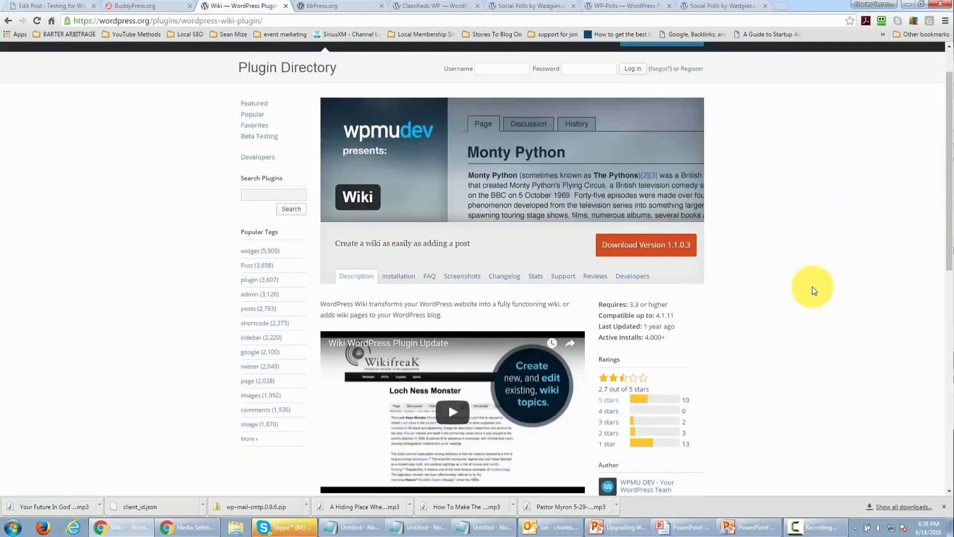
scroll(812, 286, down, 1)
scroll(812, 288, down, 2)
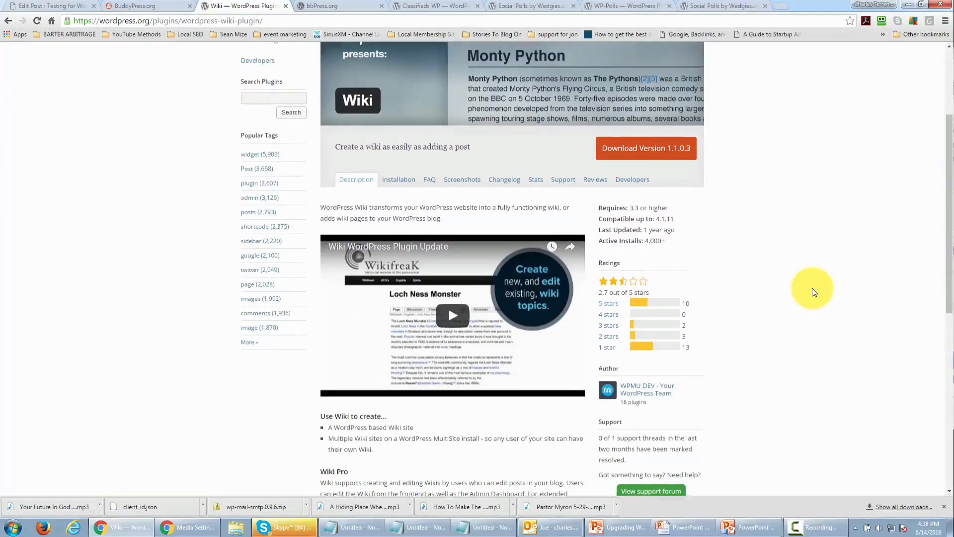
scroll(812, 287, up, 3)
scroll(804, 290, down, 2)
scroll(804, 290, up, 2)
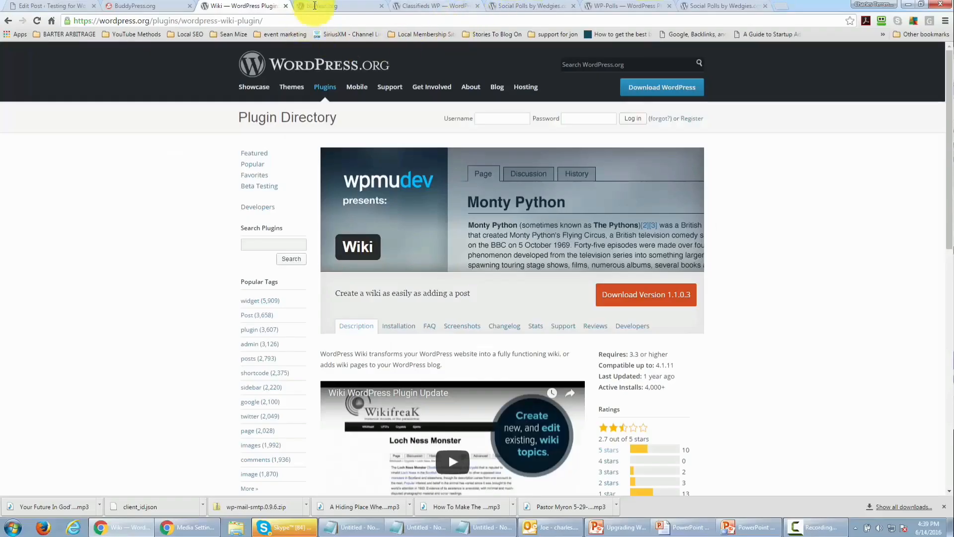
Step: View the Social Polls by Wedgies.com and WP-Polls plugin pages, and return to the presentation
click(522, 6)
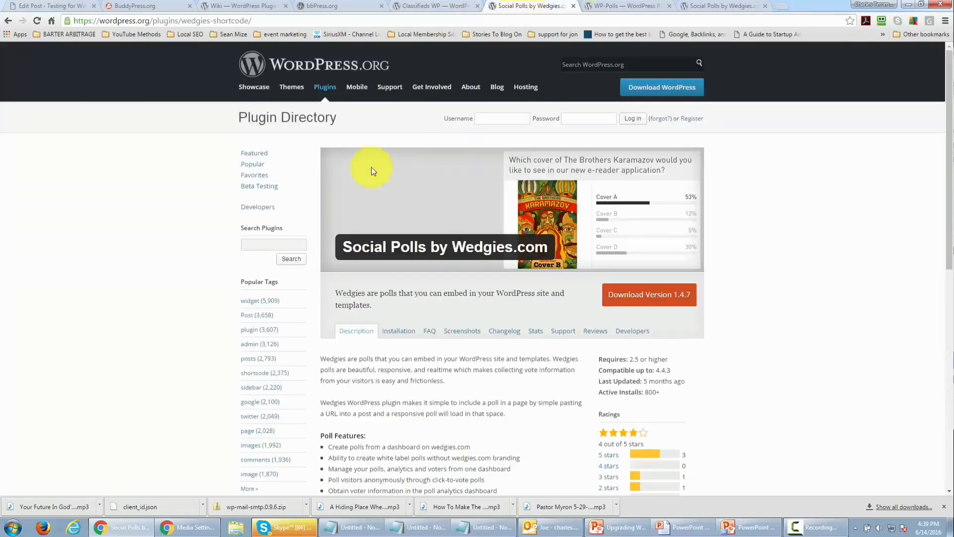
click(625, 5)
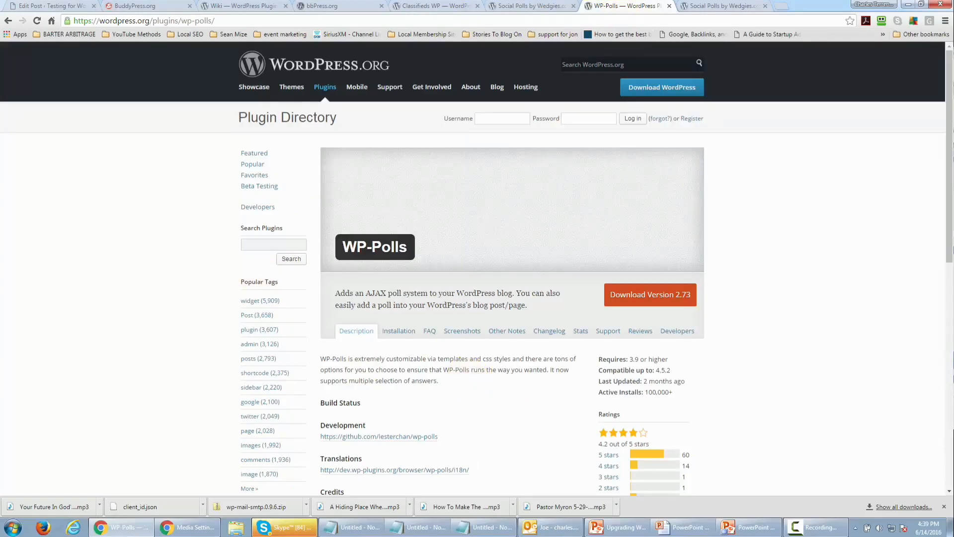
key(alt+Tab)
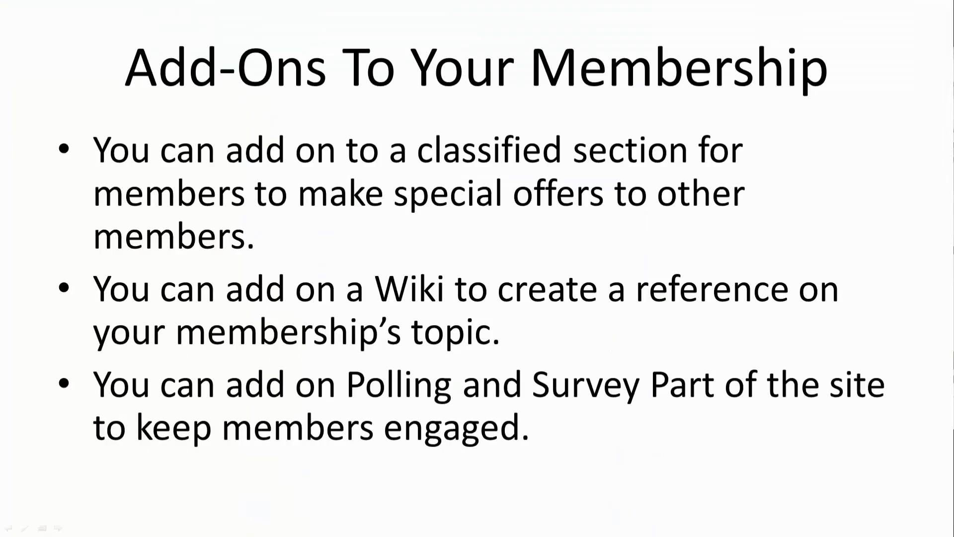
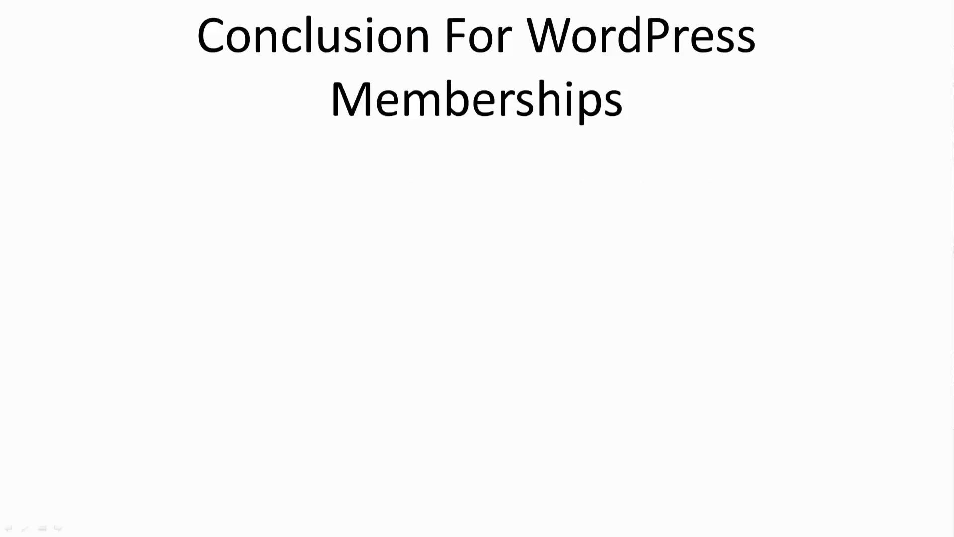
key(Right)
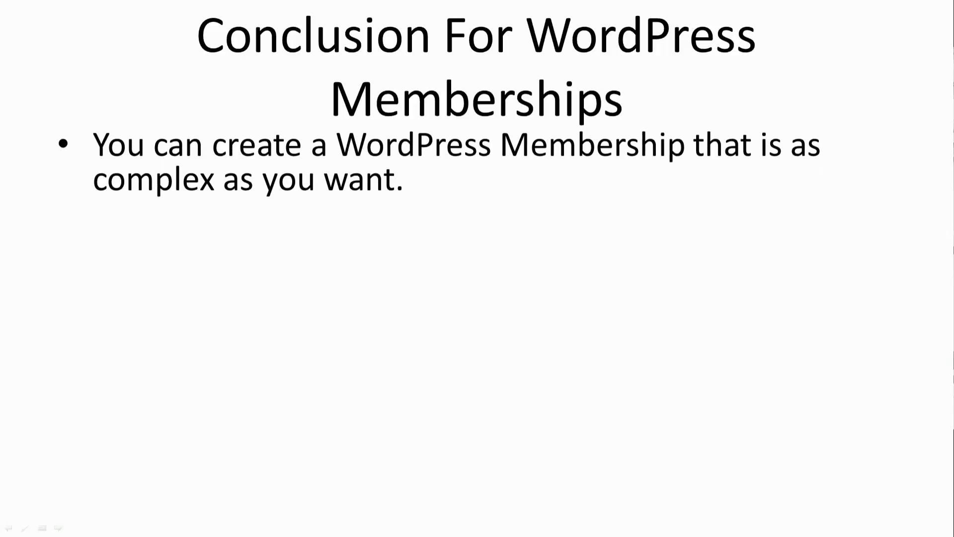
key(Right)
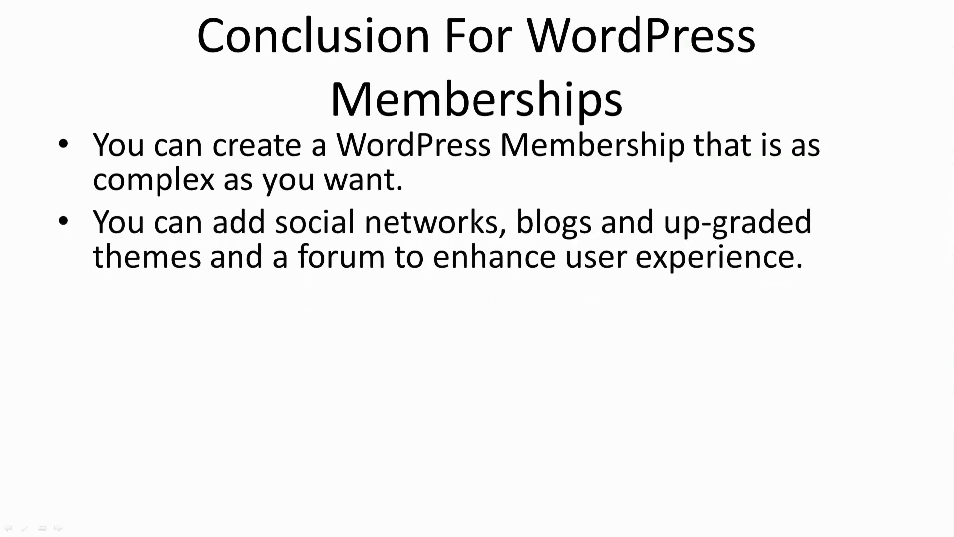
key(Right)
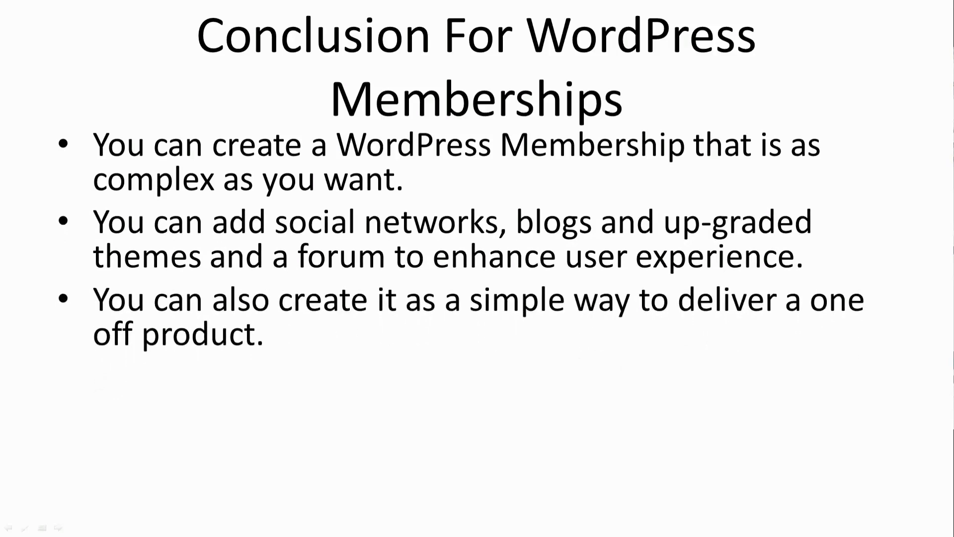
key(Right)
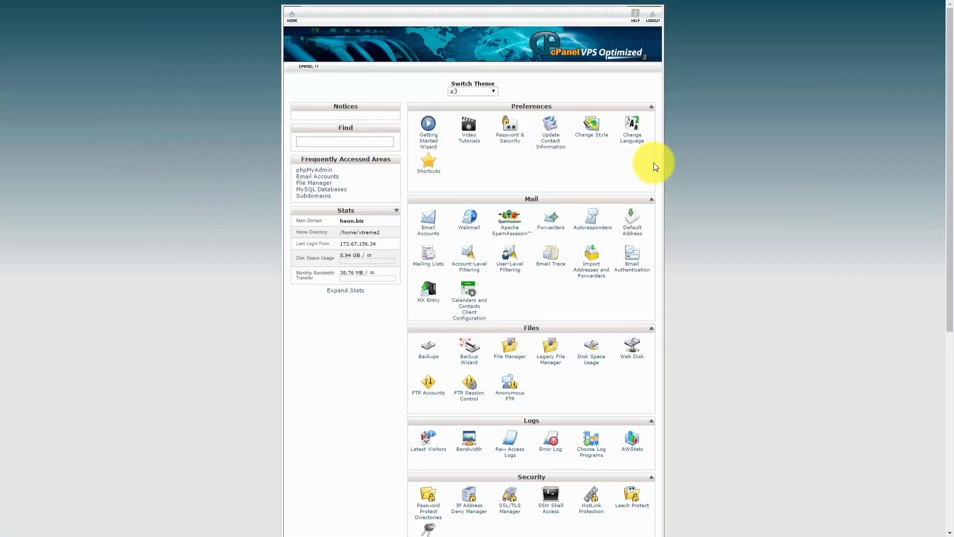
Step: Open Fantastico De Luxe from the hosting control panel and start a new WordPress installation
scroll(678, 168, down, 1)
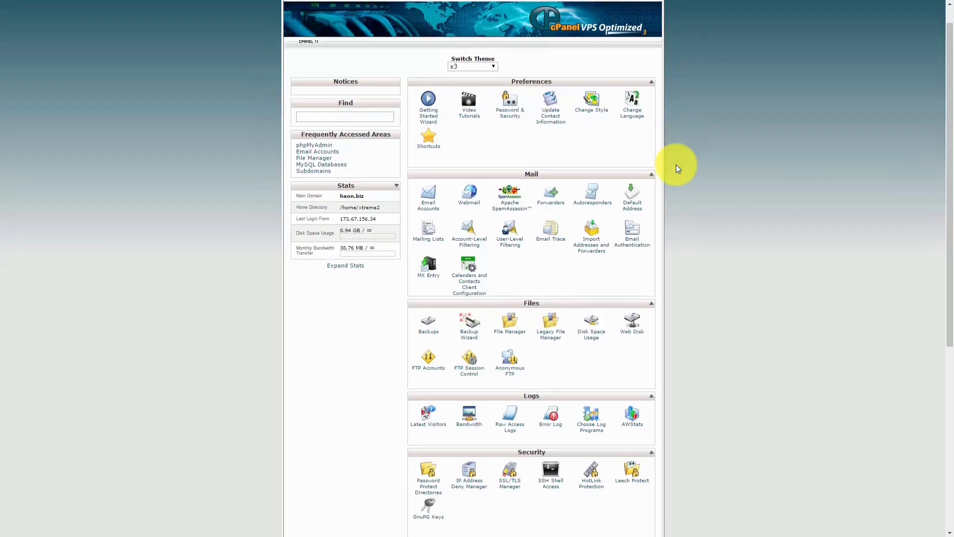
scroll(676, 168, down, 6)
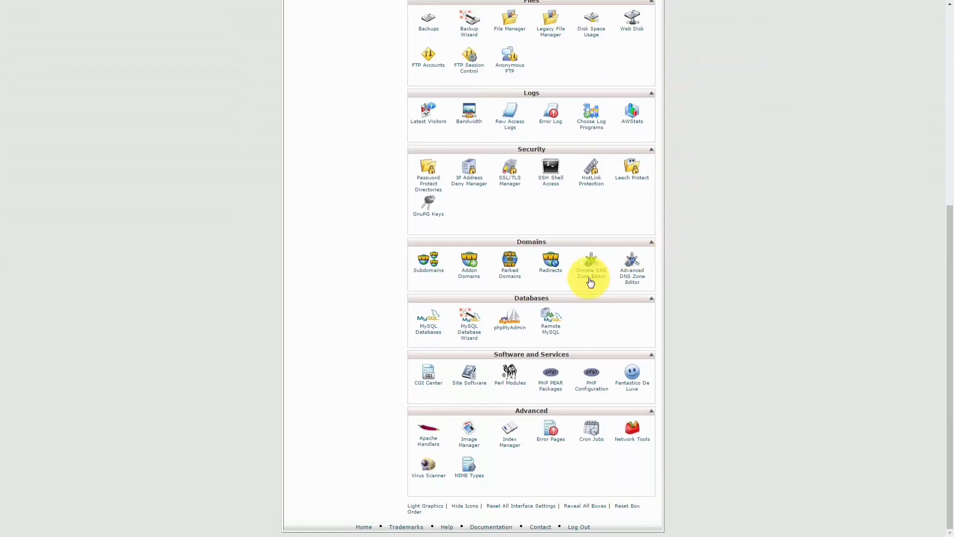
click(629, 387)
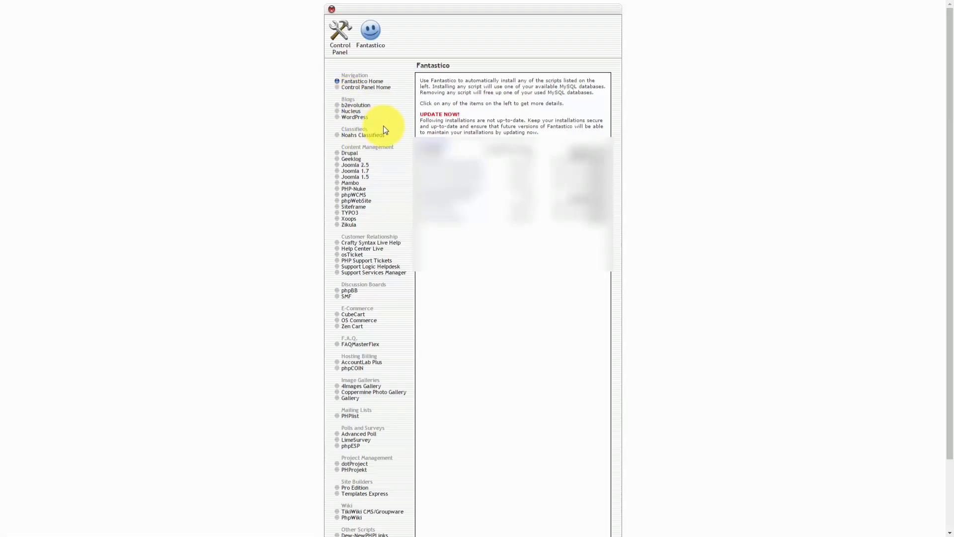
click(351, 119)
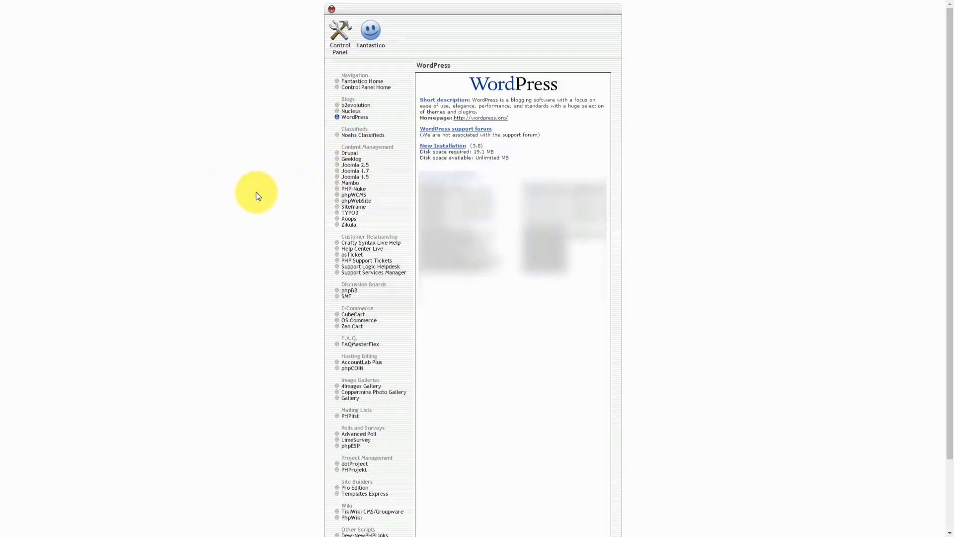
click(437, 147)
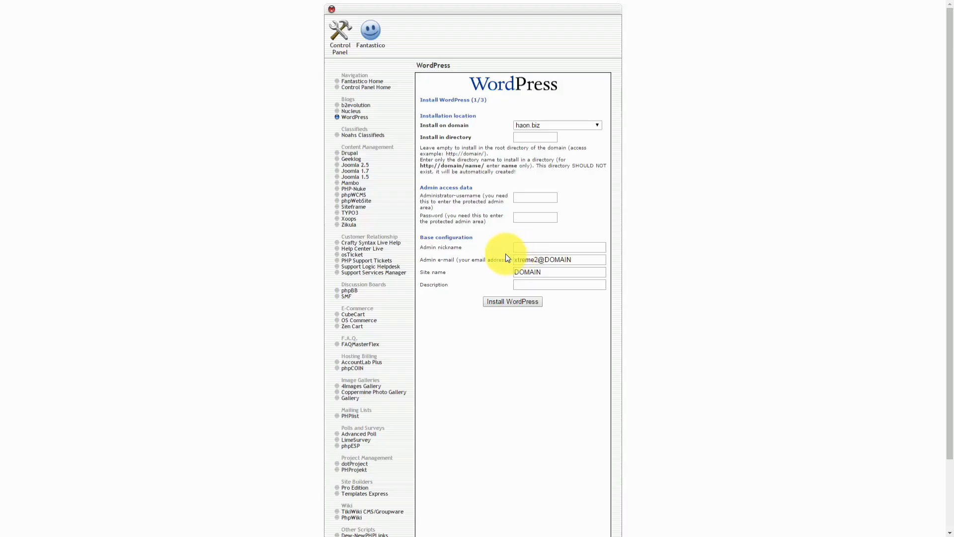
Step: Set the installation directory to testwpdirect and fill in the administrator's username, password, nickname and e-mail
click(535, 260)
text(2)
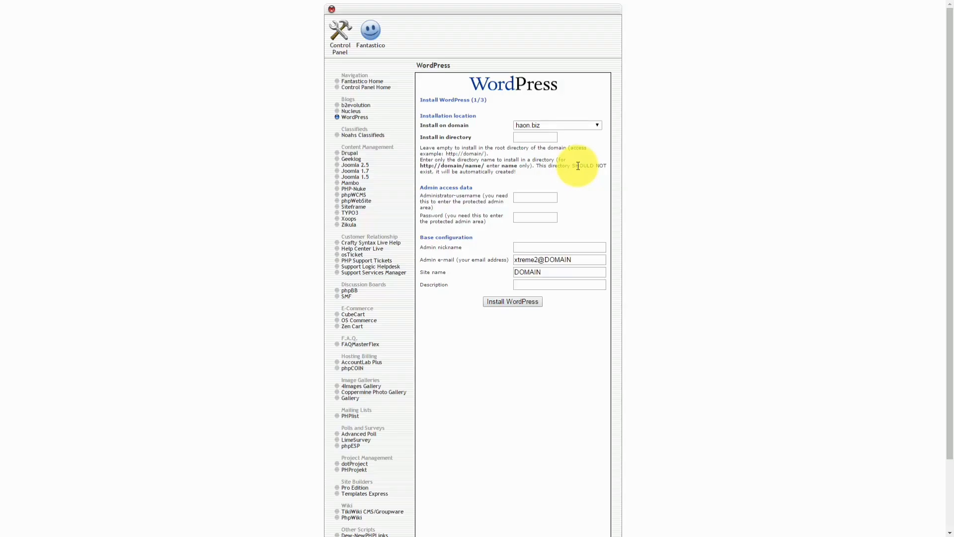
click(521, 138)
text(testwpdirect)
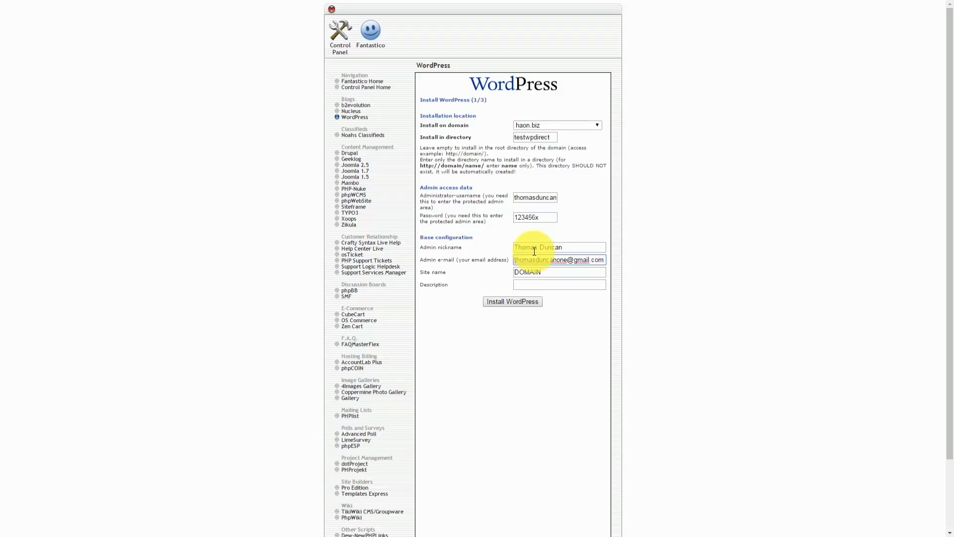
Step: Name the site Test Directory and describe it as "Test for Wordpress Course"
double_click(544, 272)
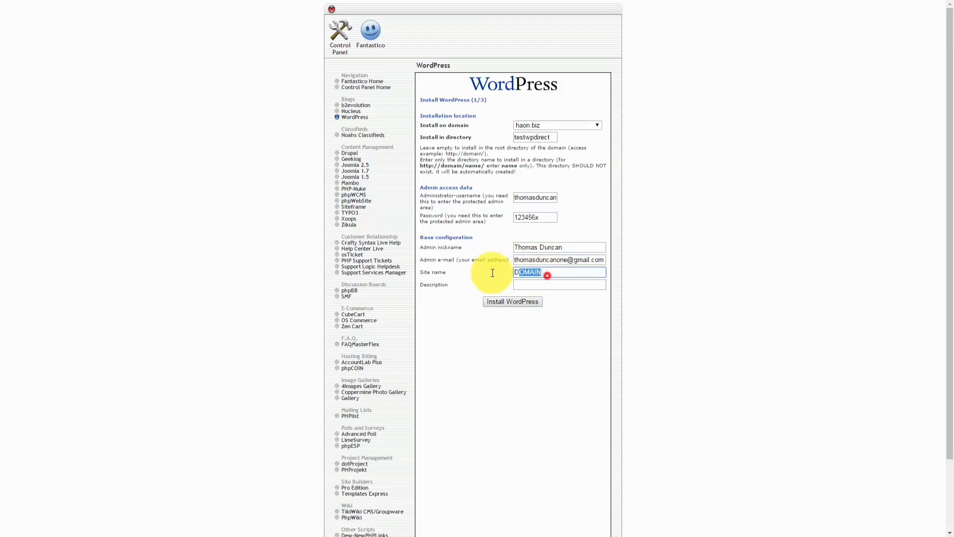
text(Test Directory)
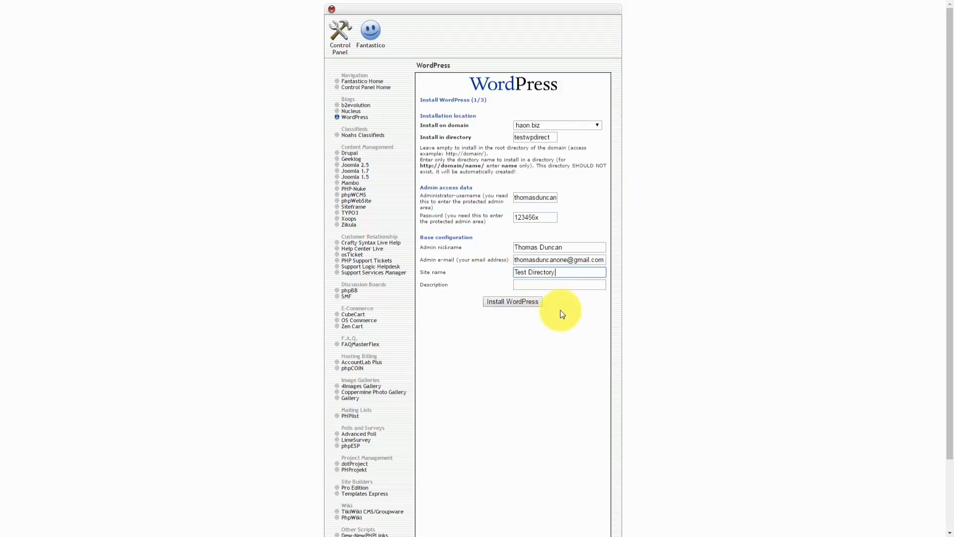
click(538, 285)
text(Test)
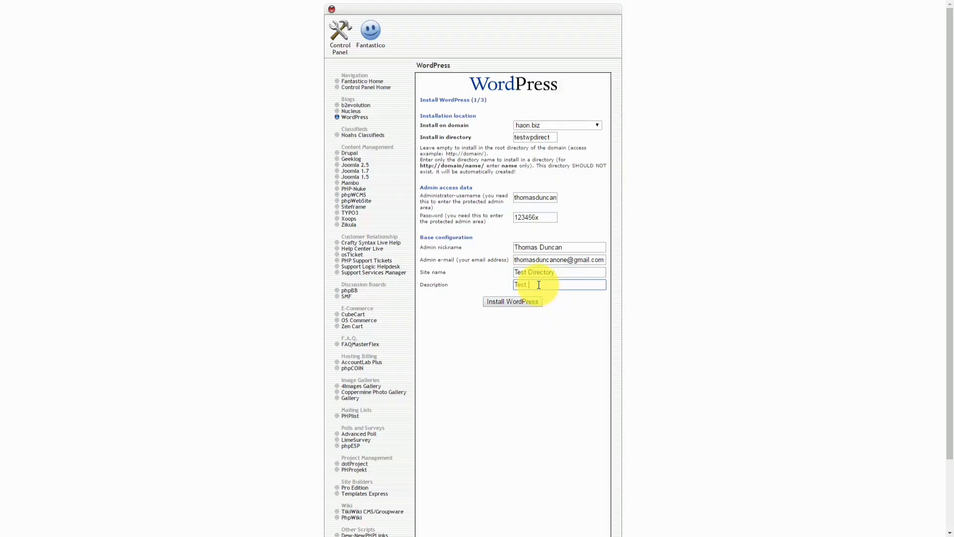
text( for Wordpress Course)
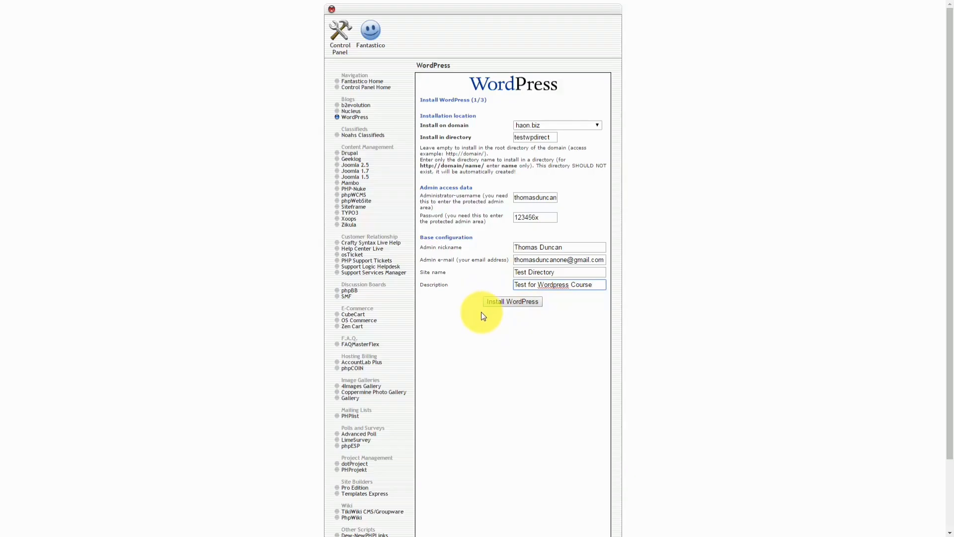
Step: Finish the WordPress installation and log in to the new site's admin area with the administrator username and password
click(490, 301)
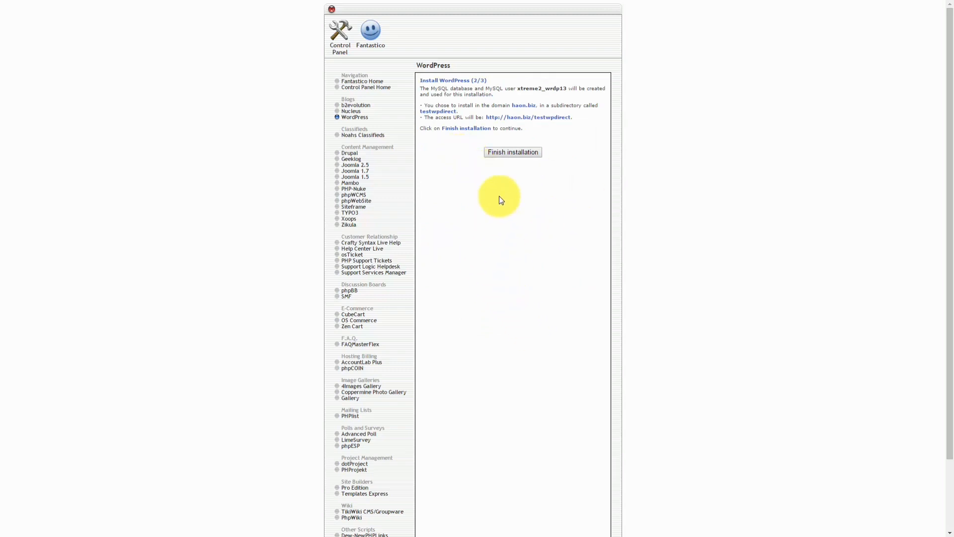
click(506, 153)
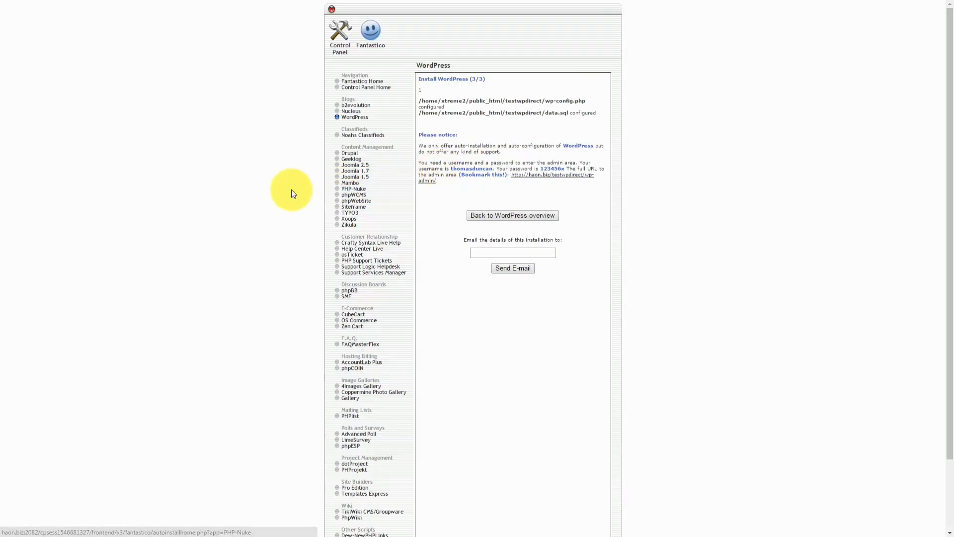
click(536, 179)
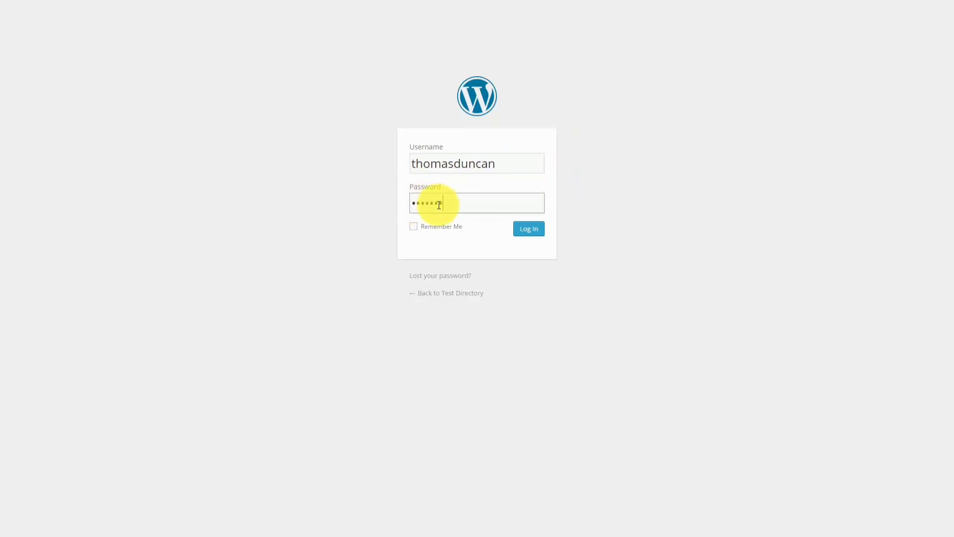
click(526, 233)
click(523, 297)
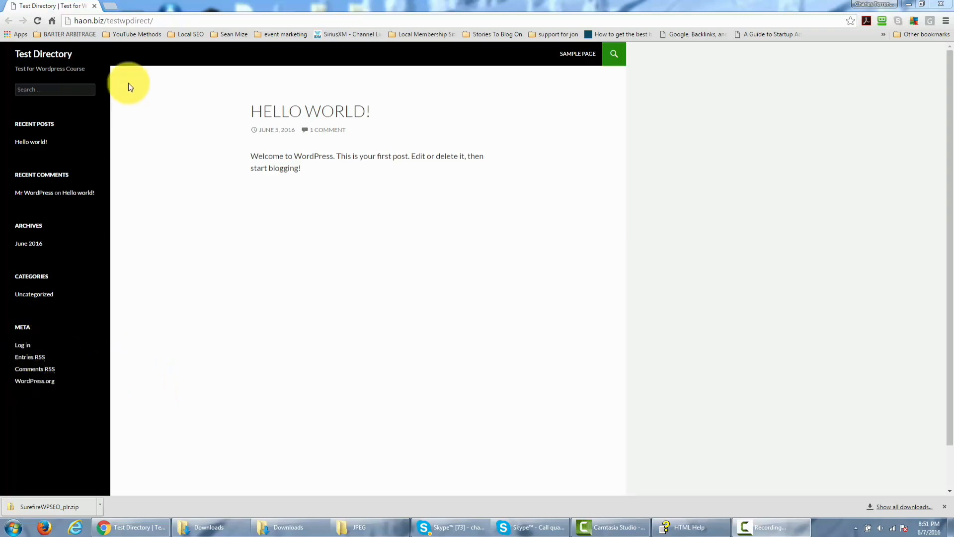
Step: Go to haon.biz/testwpdirect/wp-admin and log in with the account username and password, with Remember Me enabled
click(166, 22)
click(167, 22)
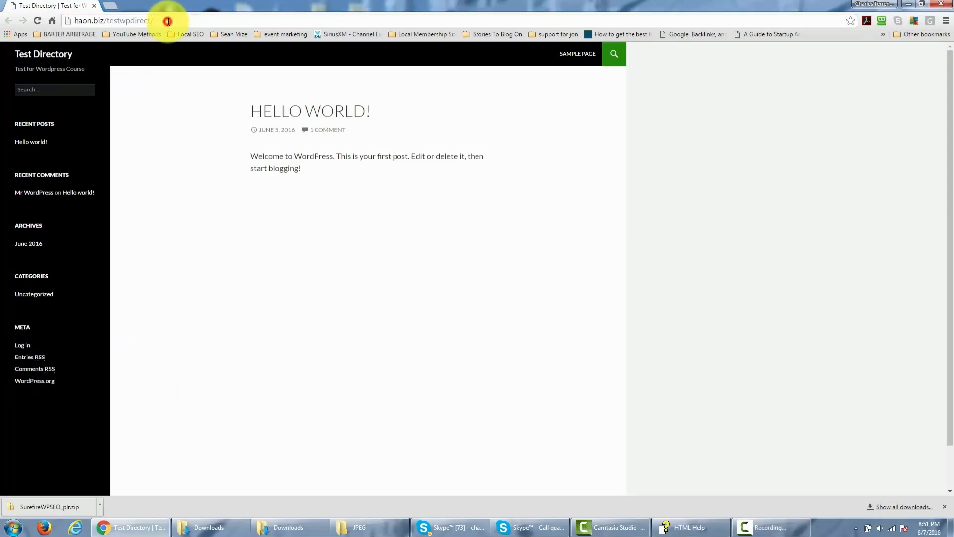
text(wp)
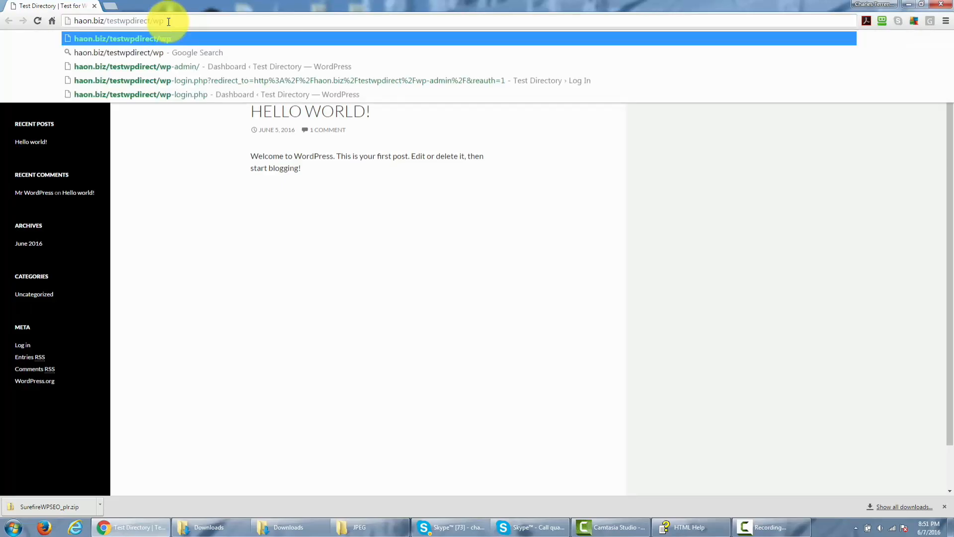
text(-ad)
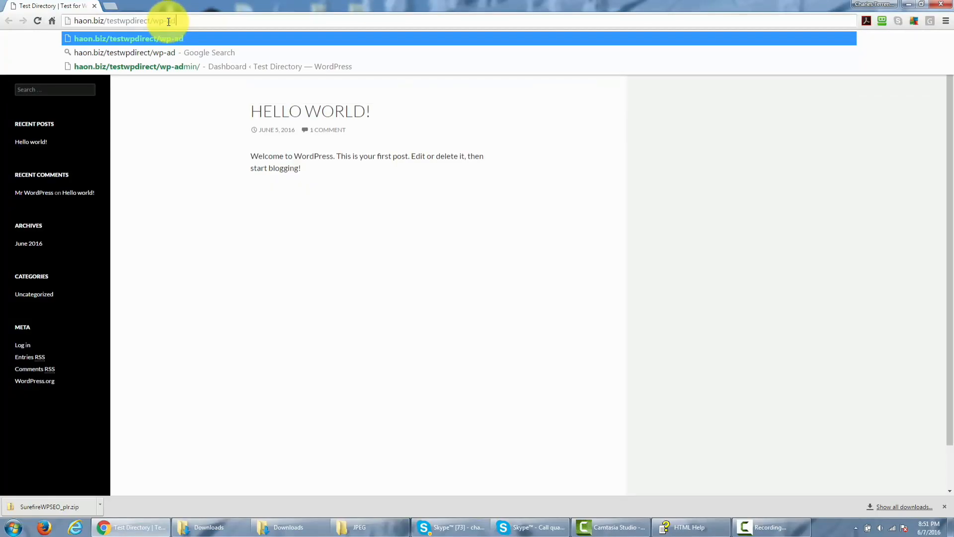
text(min)
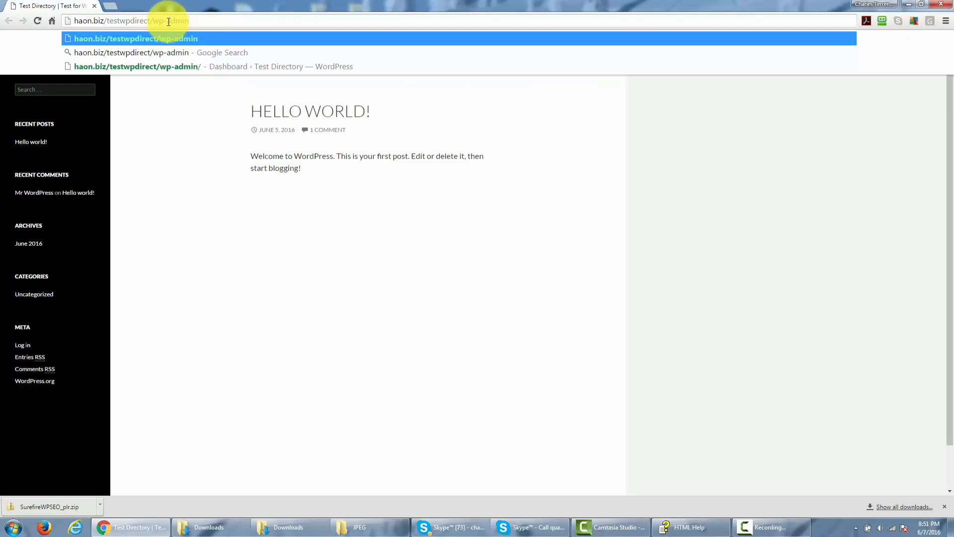
key(Return)
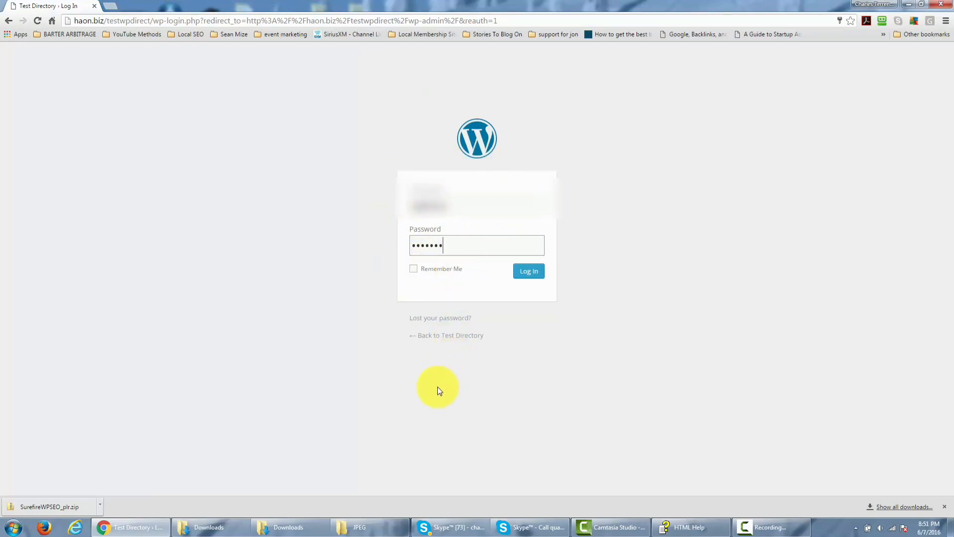
click(413, 269)
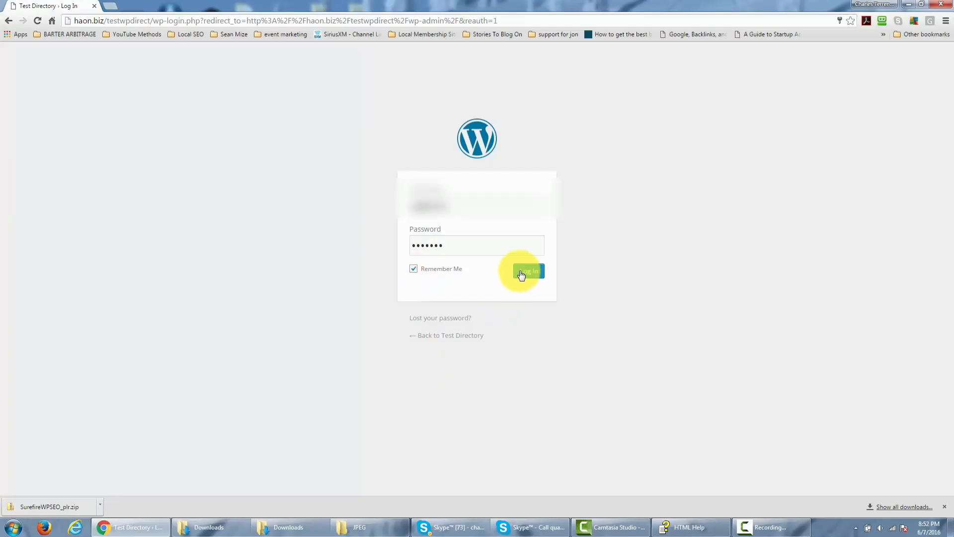
click(520, 273)
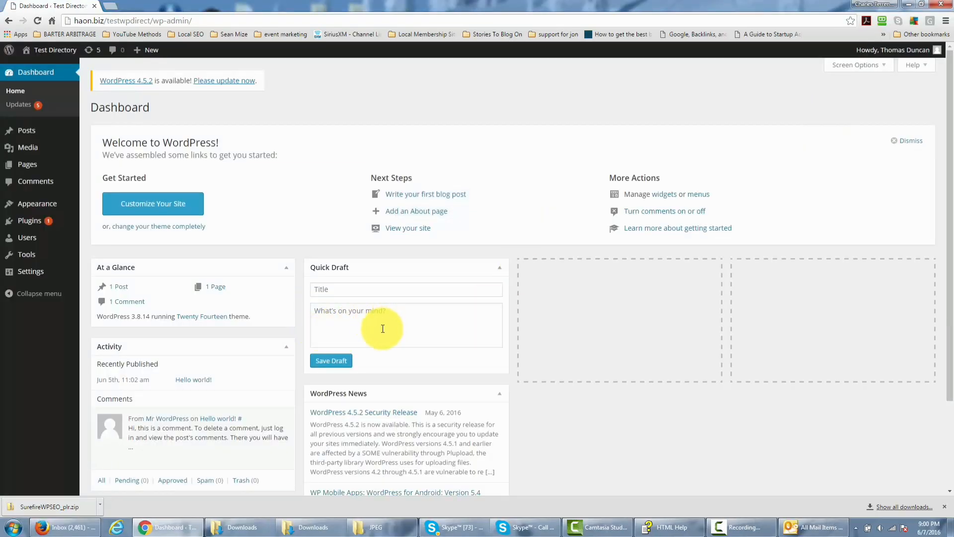
Step: Update the site to WordPress 4.5.2
right_click(320, 96)
click(305, 81)
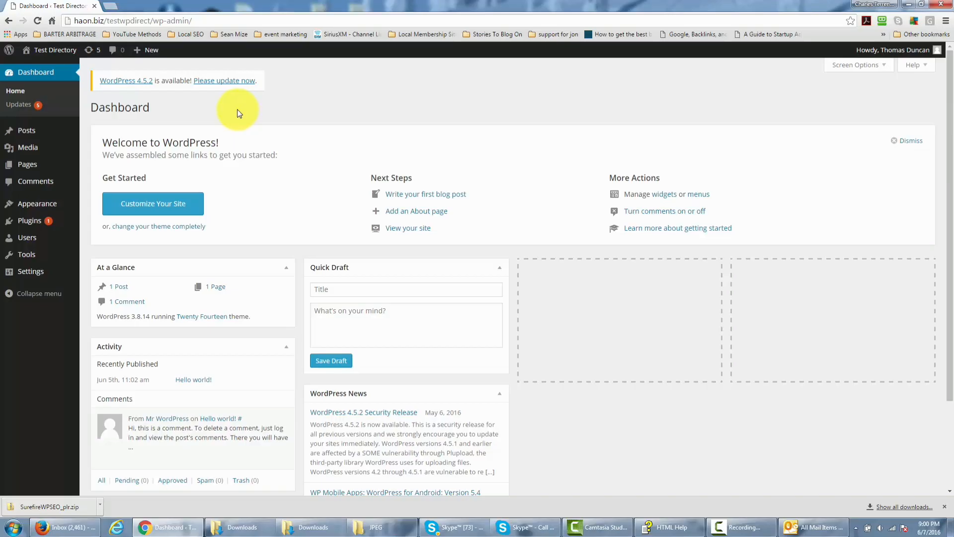
click(217, 85)
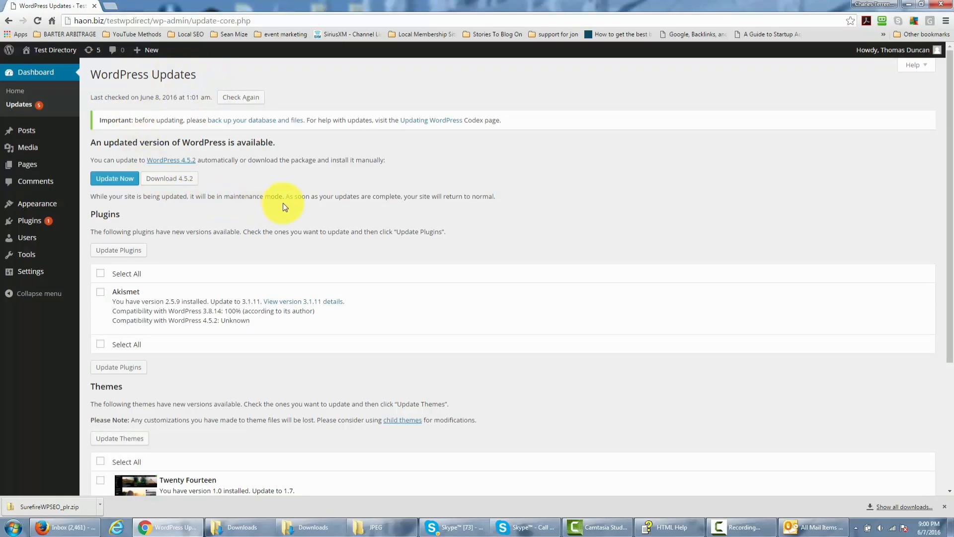
click(116, 180)
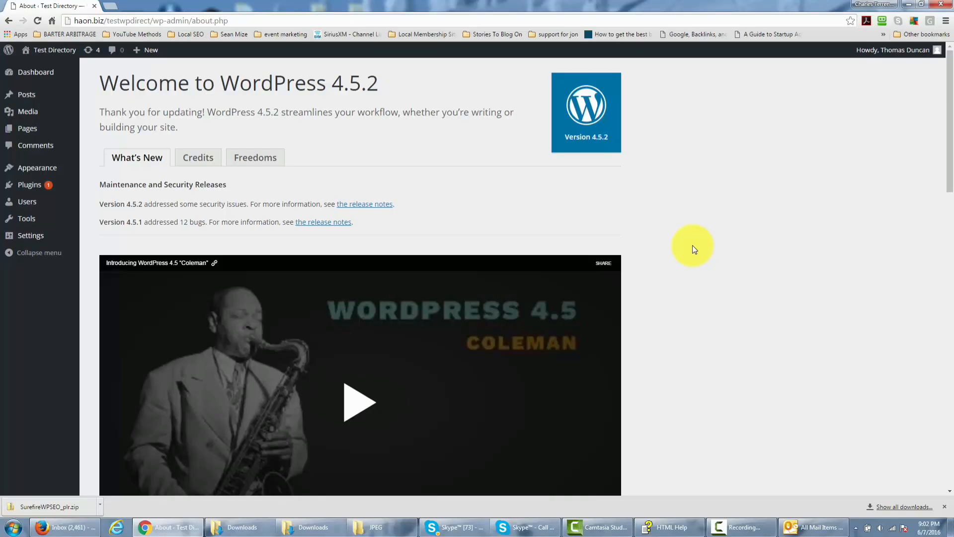
Step: Move the "Hello world!" post to the trash and delete it permanently
mouse_move(27, 96)
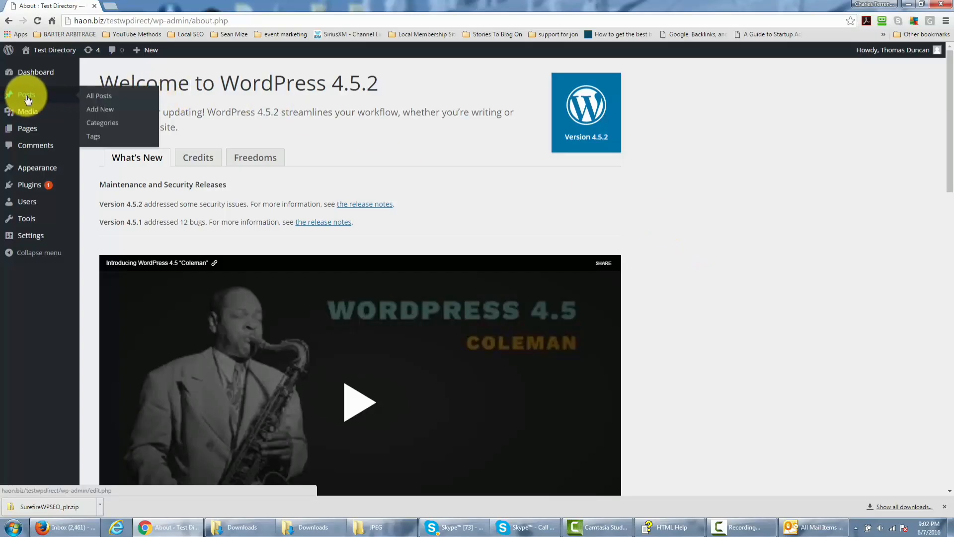
click(95, 96)
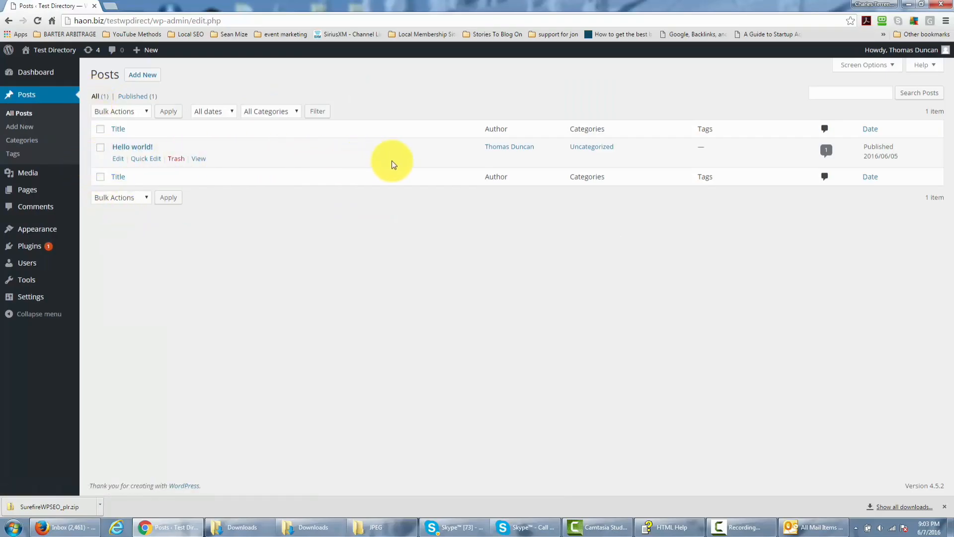
click(176, 160)
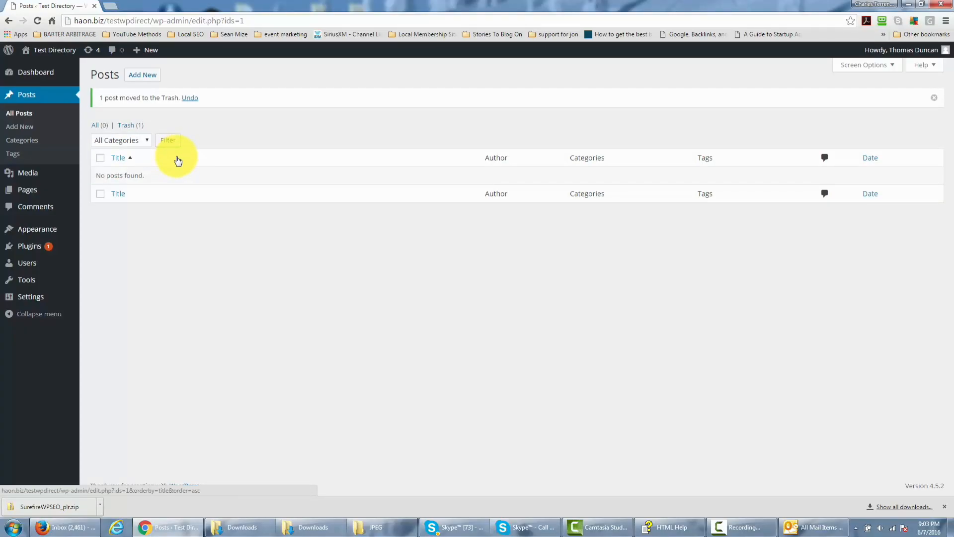
click(129, 126)
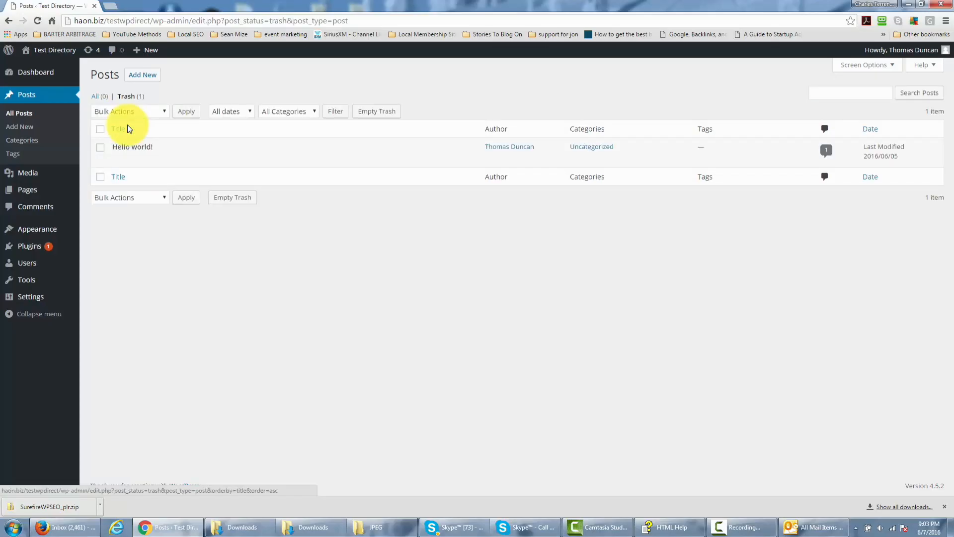
mouse_move(117, 150)
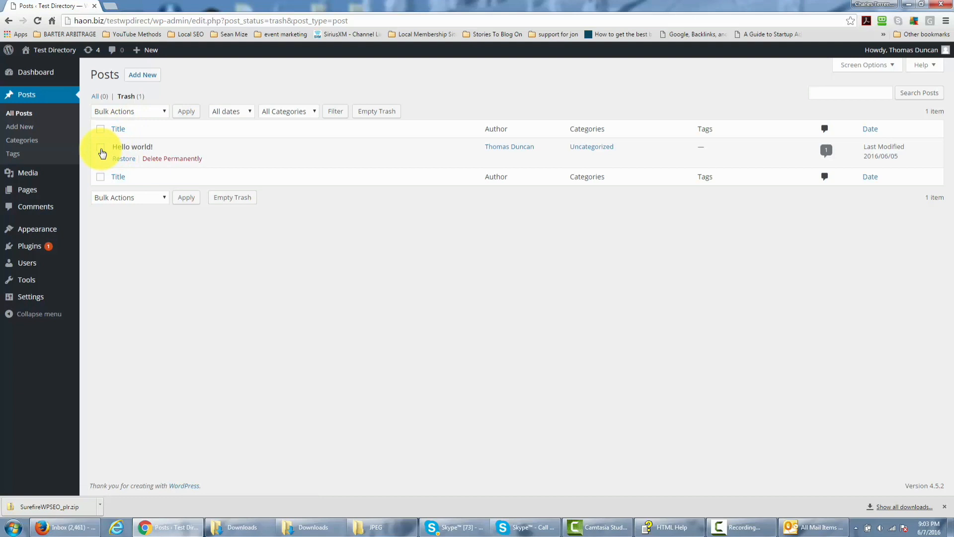
click(100, 149)
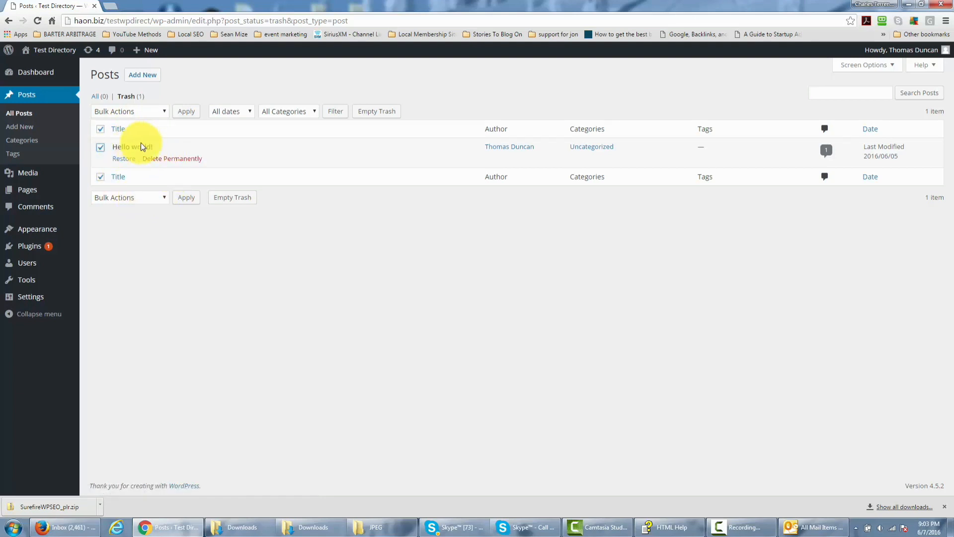
click(170, 160)
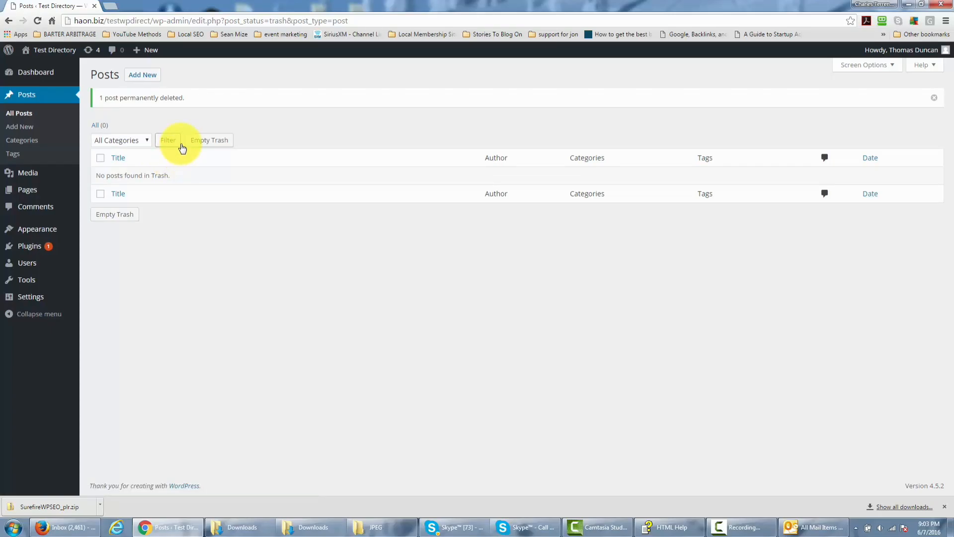
Step: Move the "Sample Page" page to the trash and delete it permanently
mouse_move(34, 190)
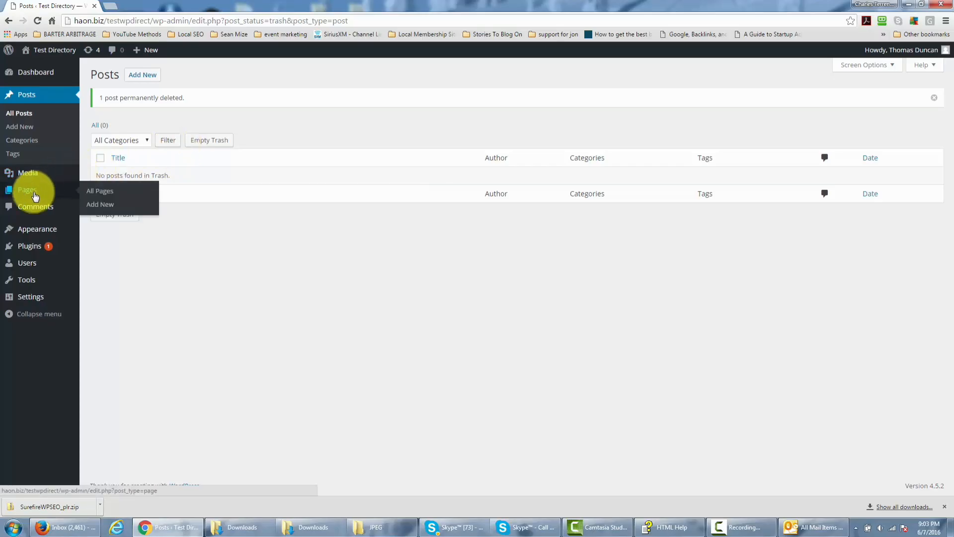
click(91, 193)
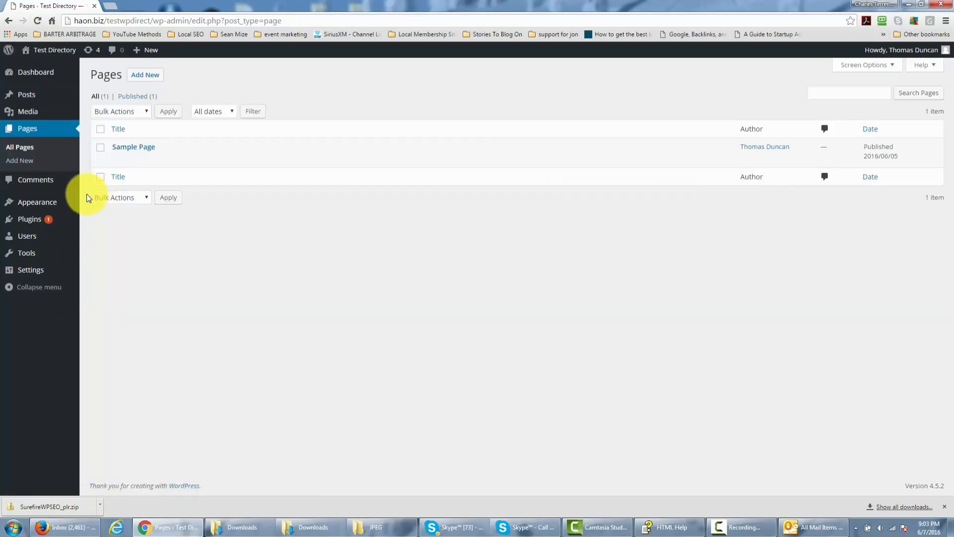
mouse_move(152, 141)
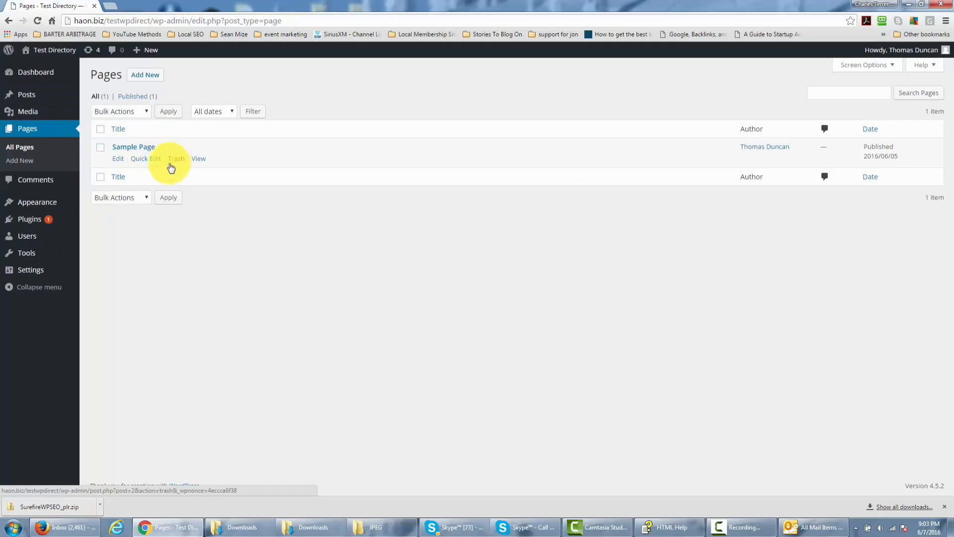
click(100, 147)
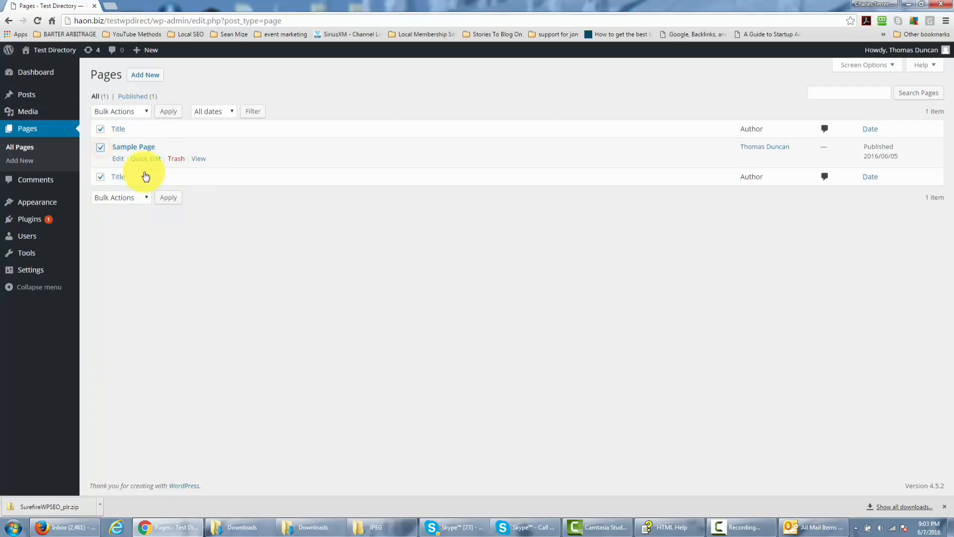
click(175, 159)
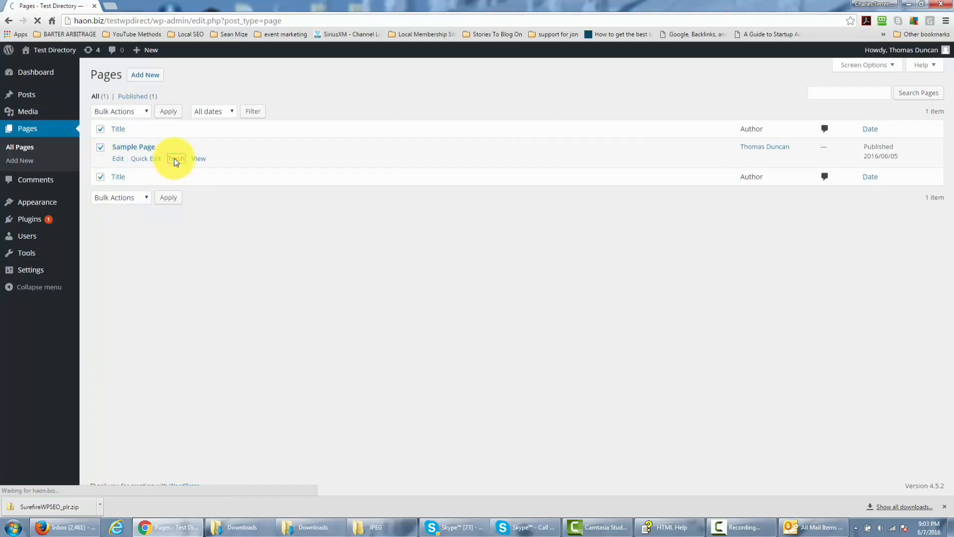
click(128, 127)
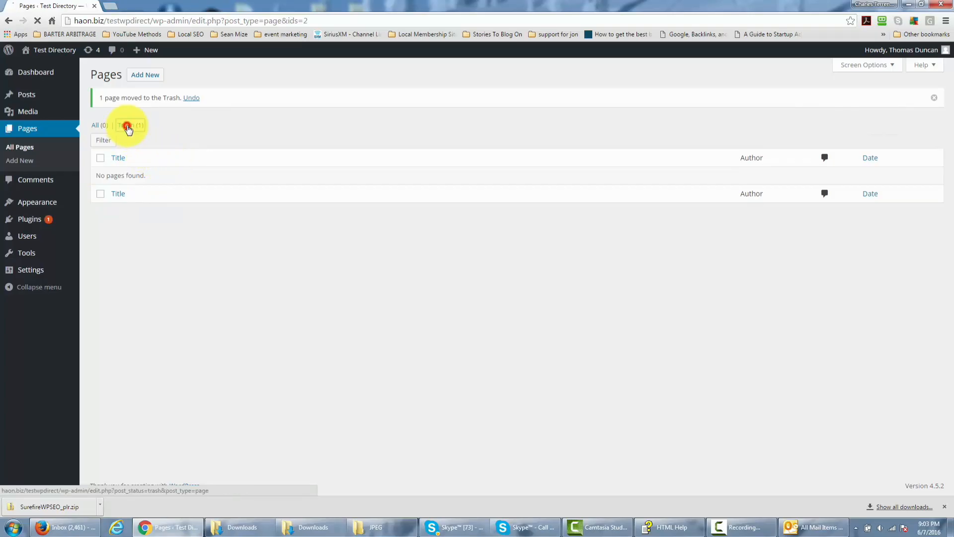
mouse_move(125, 149)
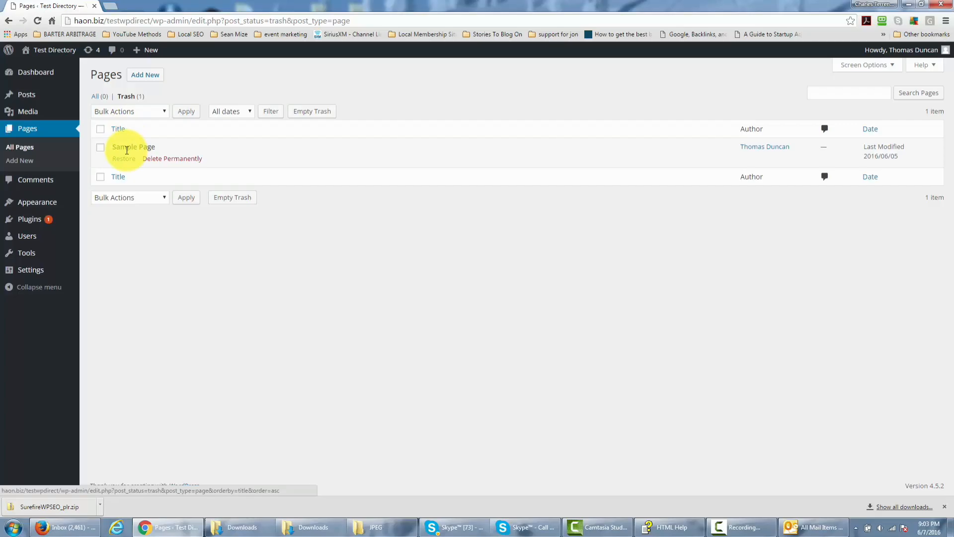
click(168, 159)
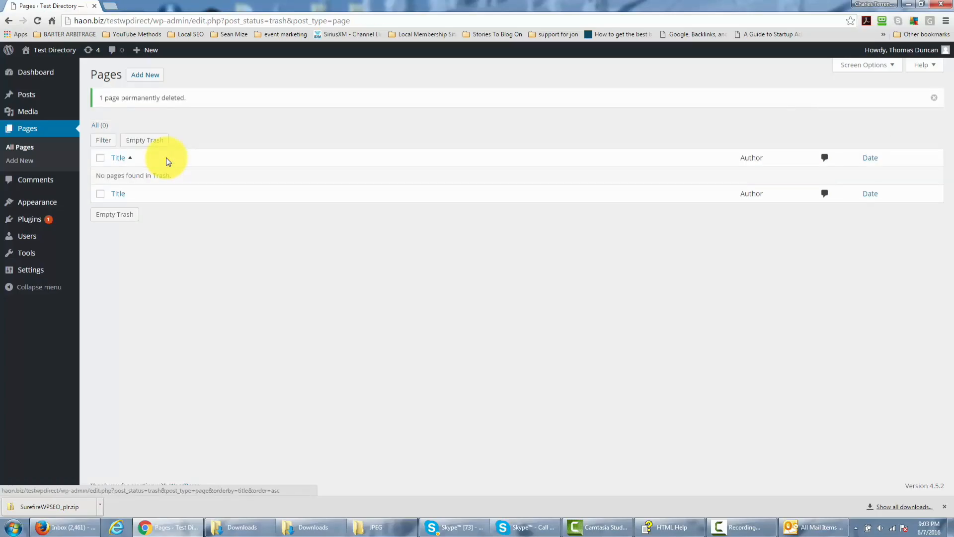
Step: Check the site's comments list, and update the installed Akismet plugin to version 3.1.11
click(37, 180)
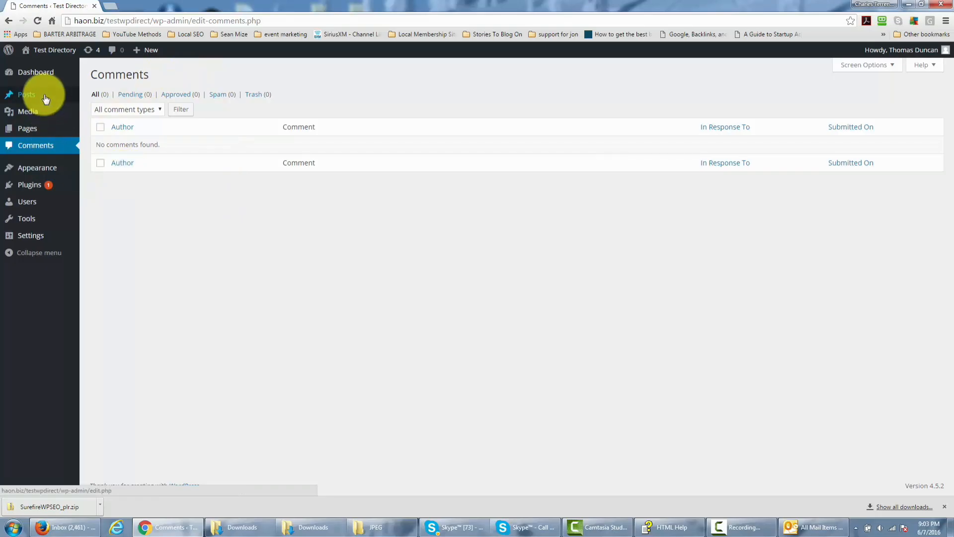
mouse_move(35, 96)
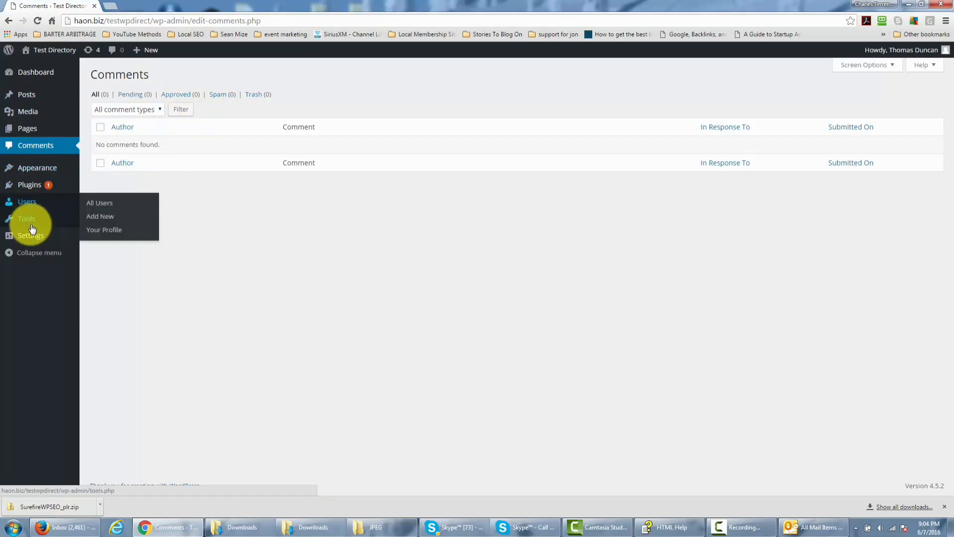
mouse_move(59, 182)
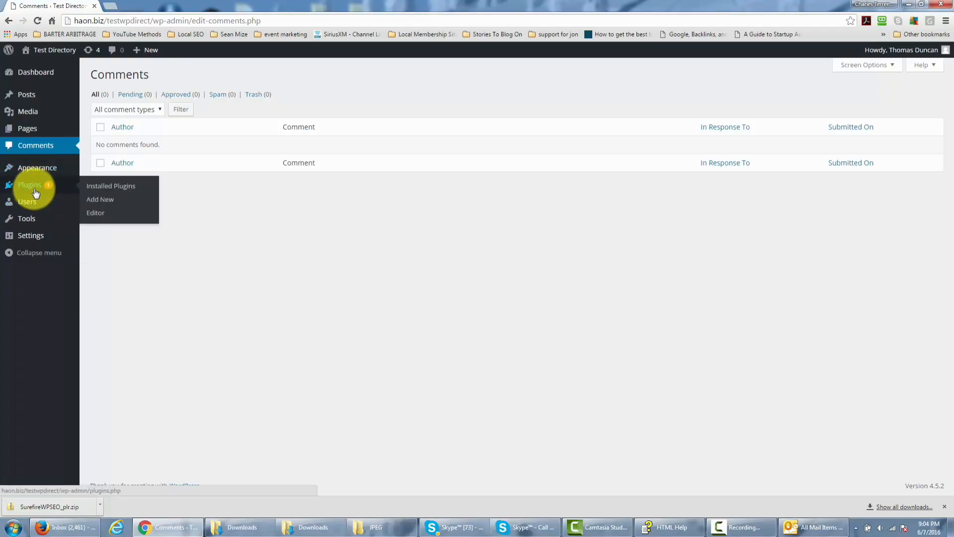
click(109, 187)
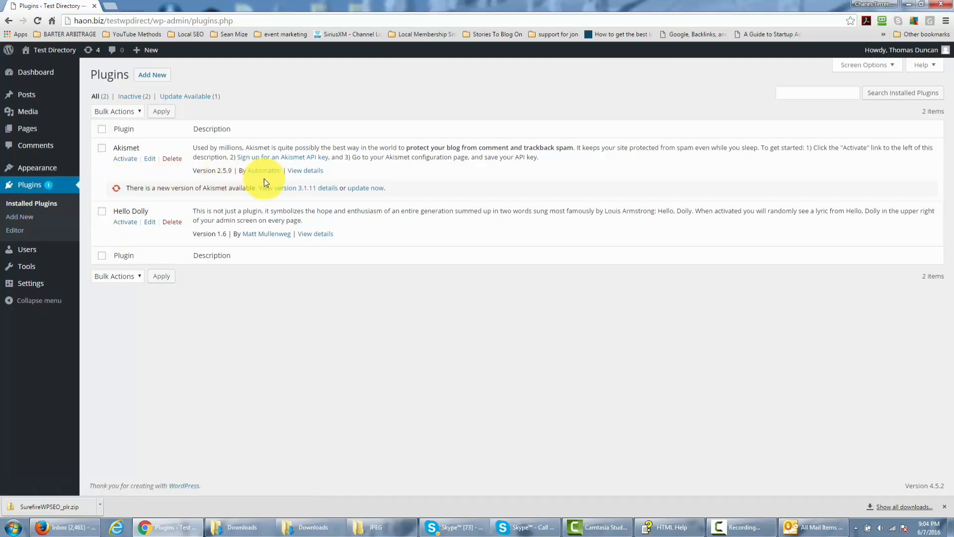
click(359, 191)
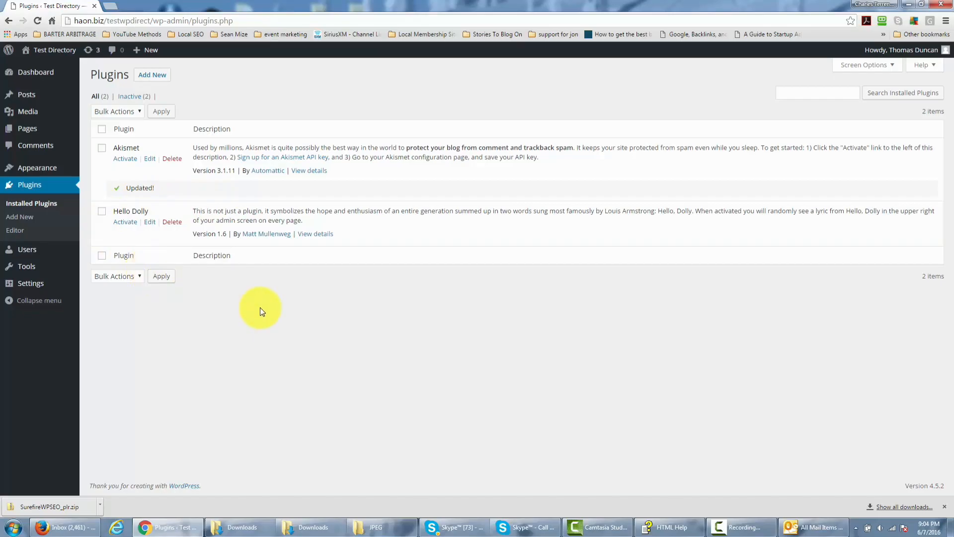
Step: Delete the Hello Dolly plugin with its files and return to the list of installed plugins
click(172, 224)
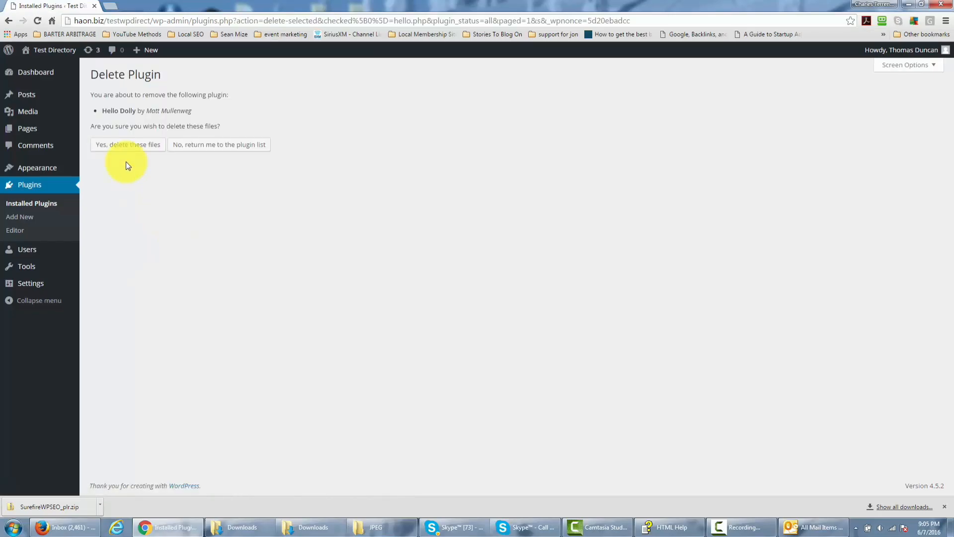
click(127, 146)
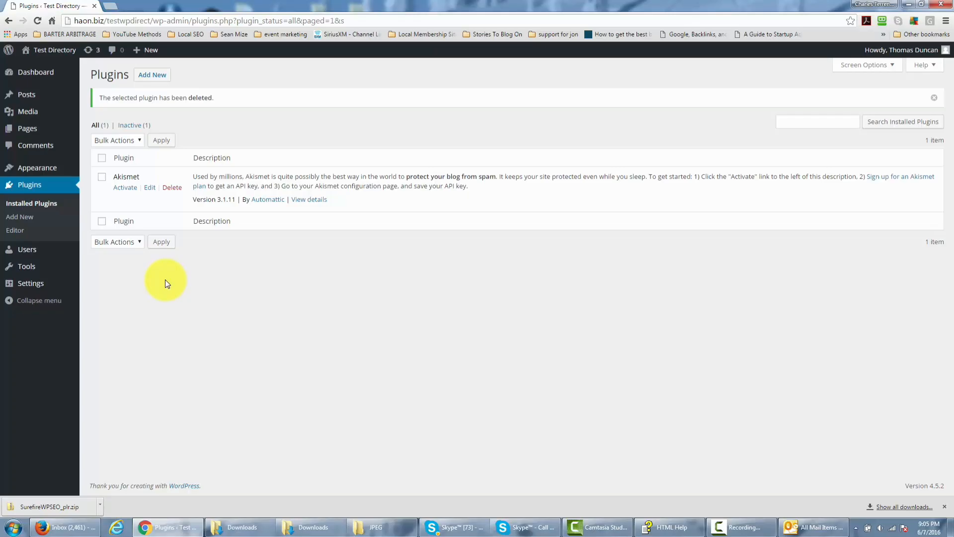
click(36, 202)
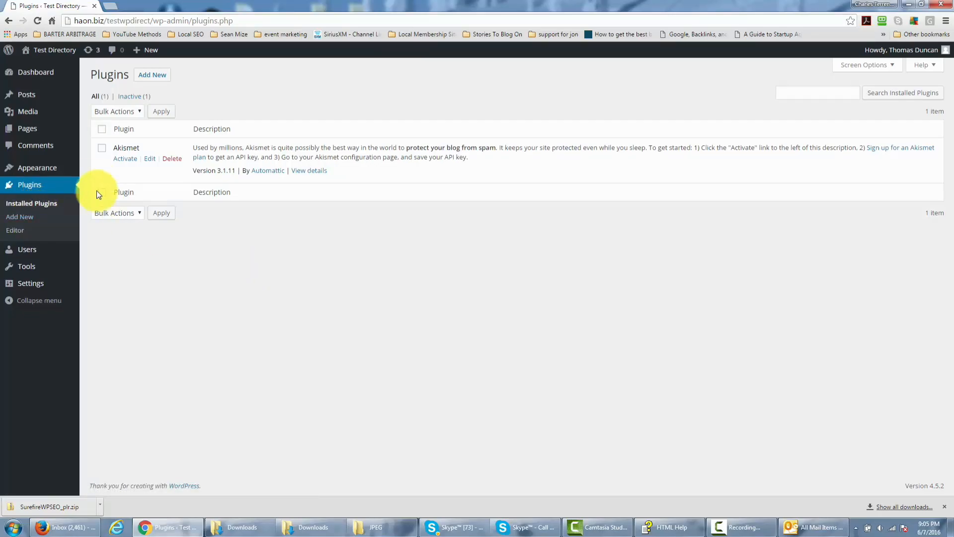
Step: Activate the Akismet plugin and open its account setup page at the manual API key entry
click(124, 162)
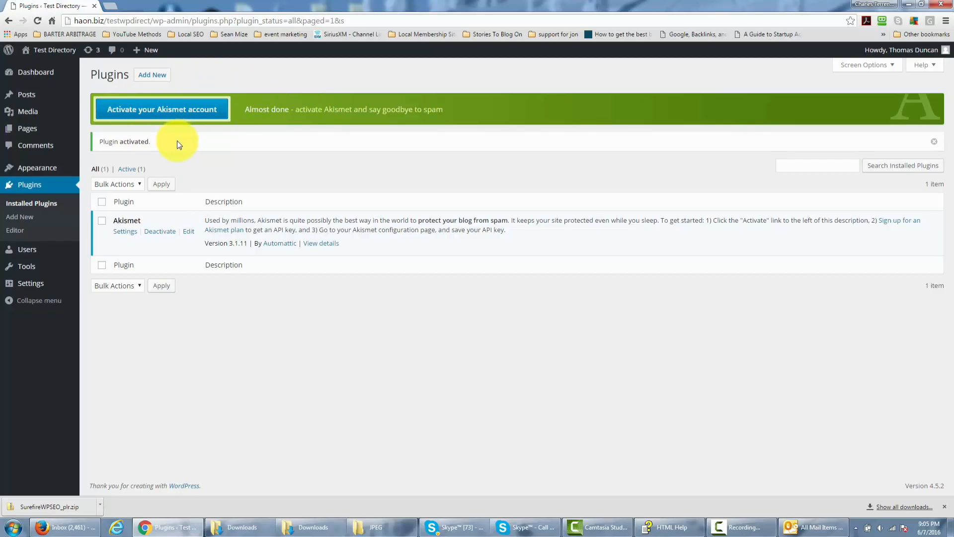
click(173, 112)
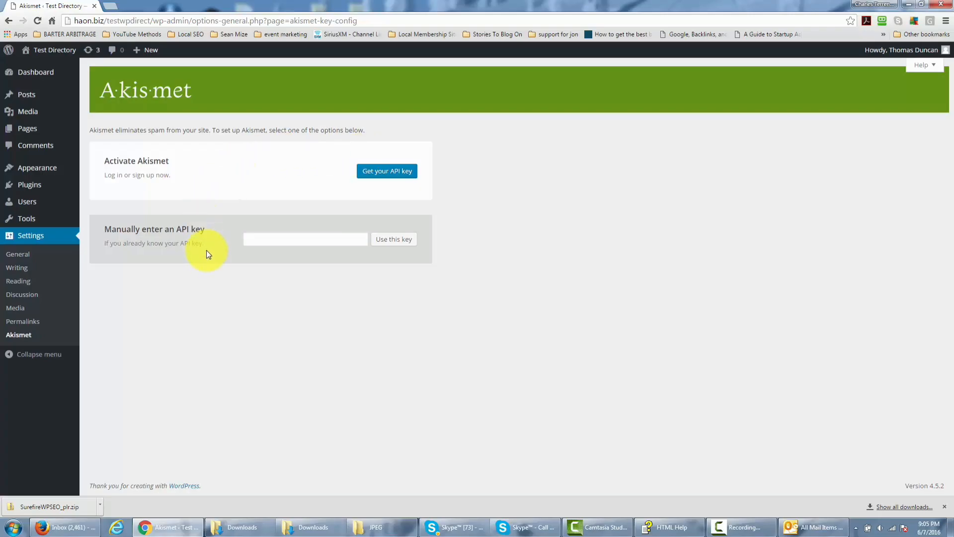
click(266, 239)
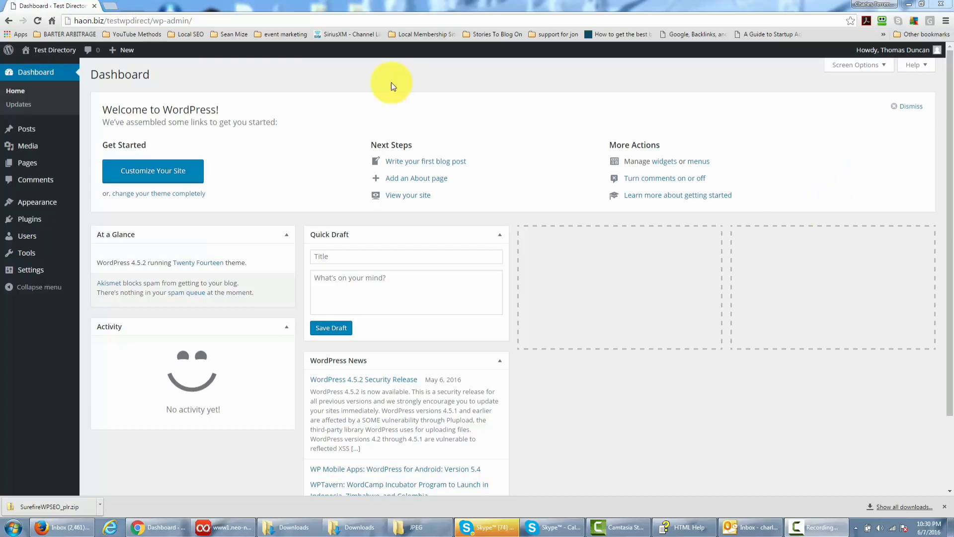
Step: Open the logged-in user's profile for editing
mouse_move(875, 52)
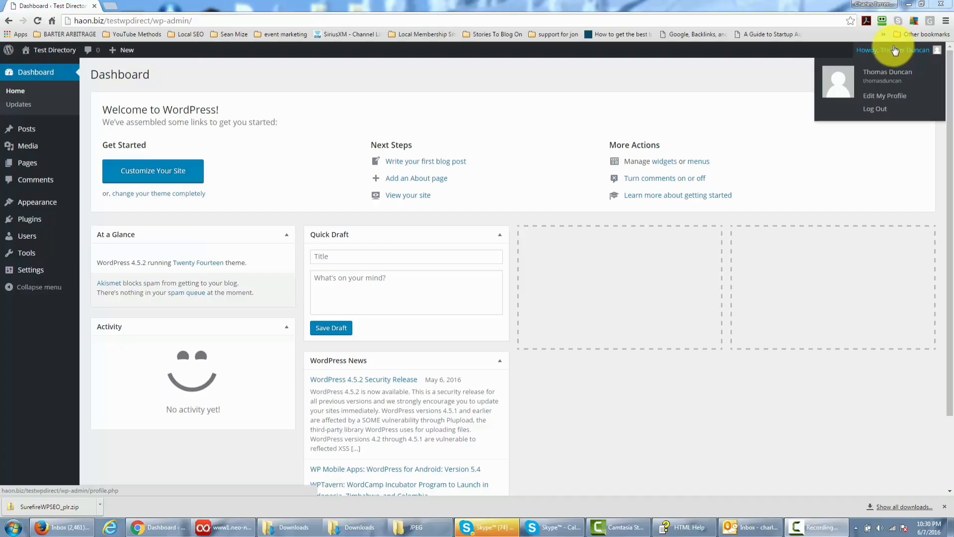
click(884, 95)
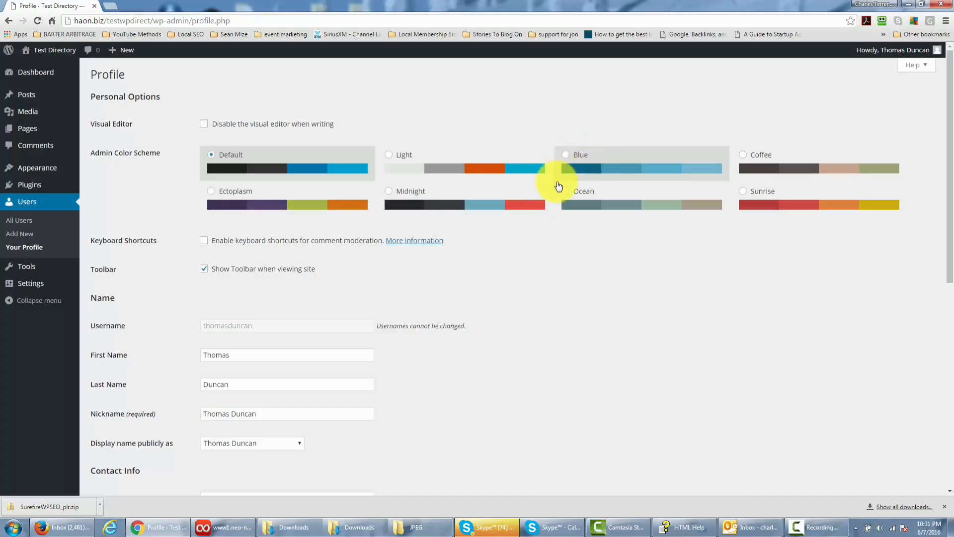
Step: Try the Midnight, Ectoplasm and Coffee admin color schemes, and return to Default
click(387, 191)
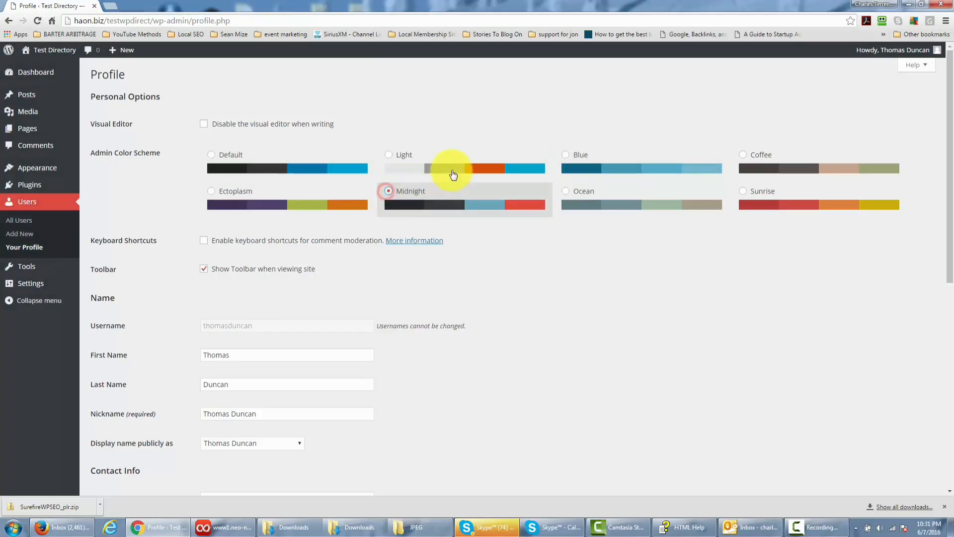
click(211, 191)
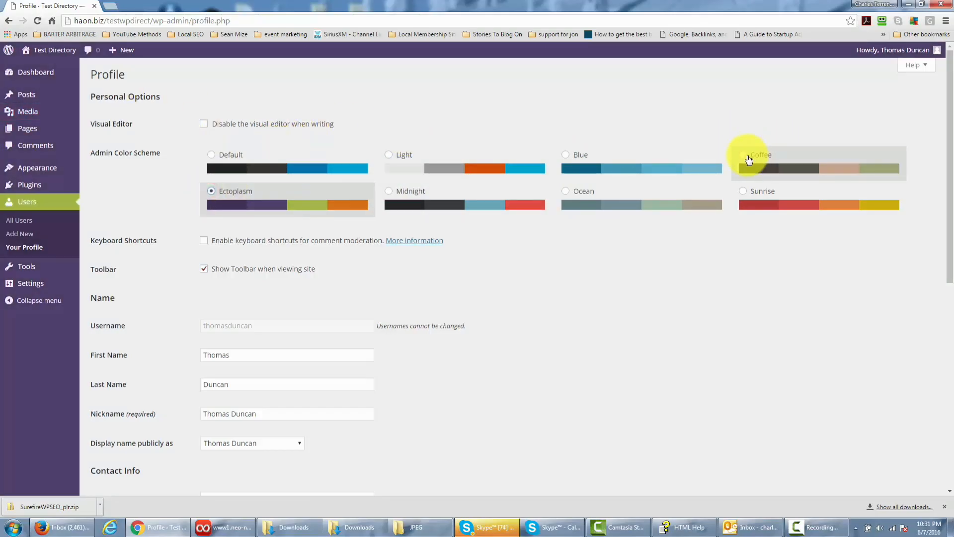
click(748, 158)
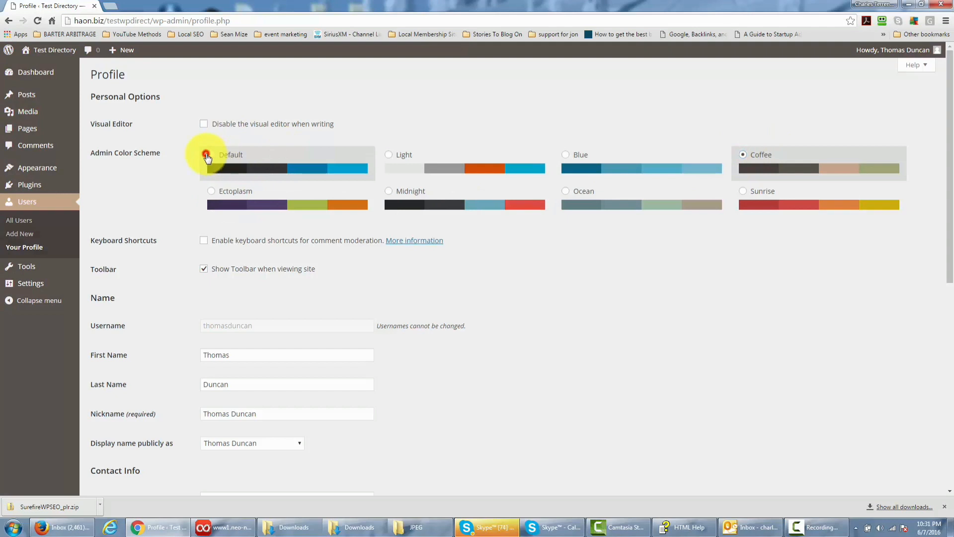
click(206, 155)
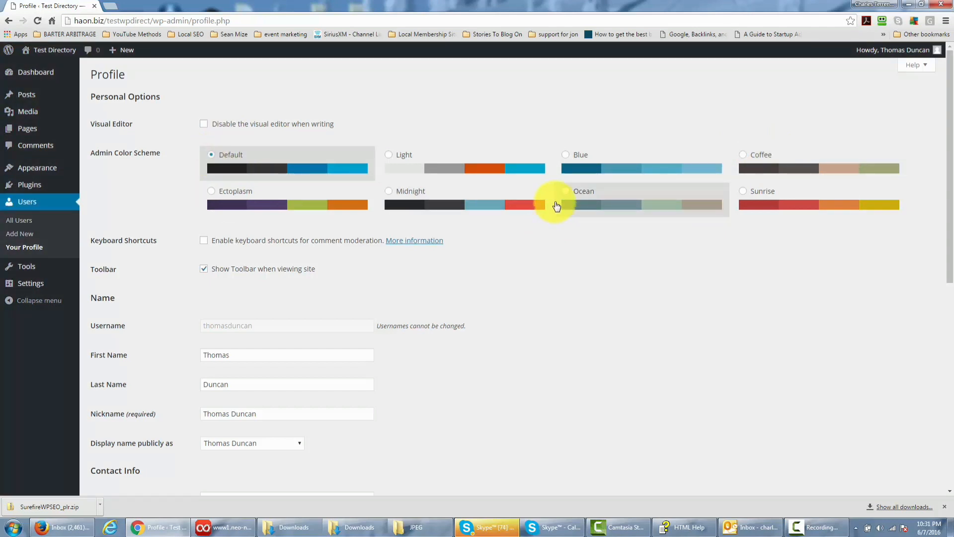
Step: Switch the profile's "Show Toolbar when viewing site" option off and back on
scroll(527, 219, down, 1)
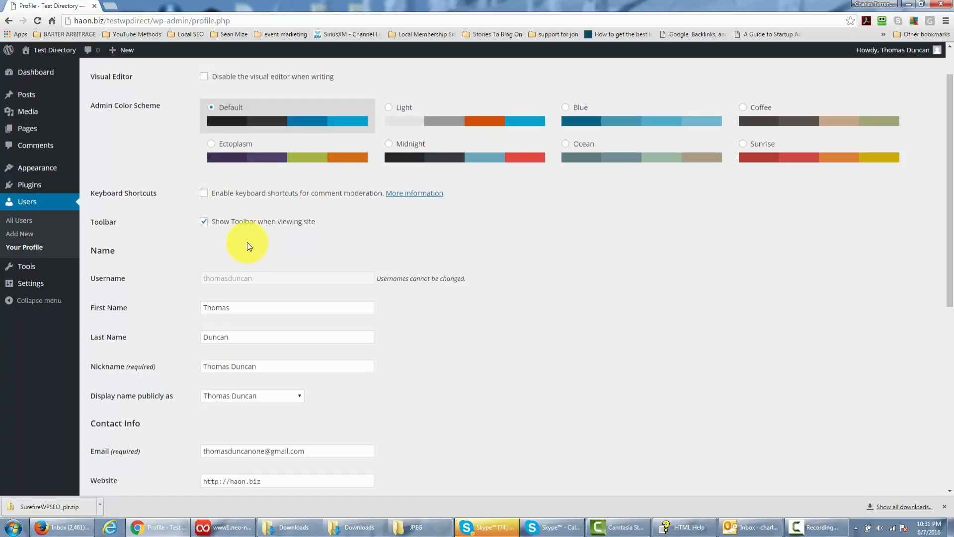
scroll(246, 246, up, 1)
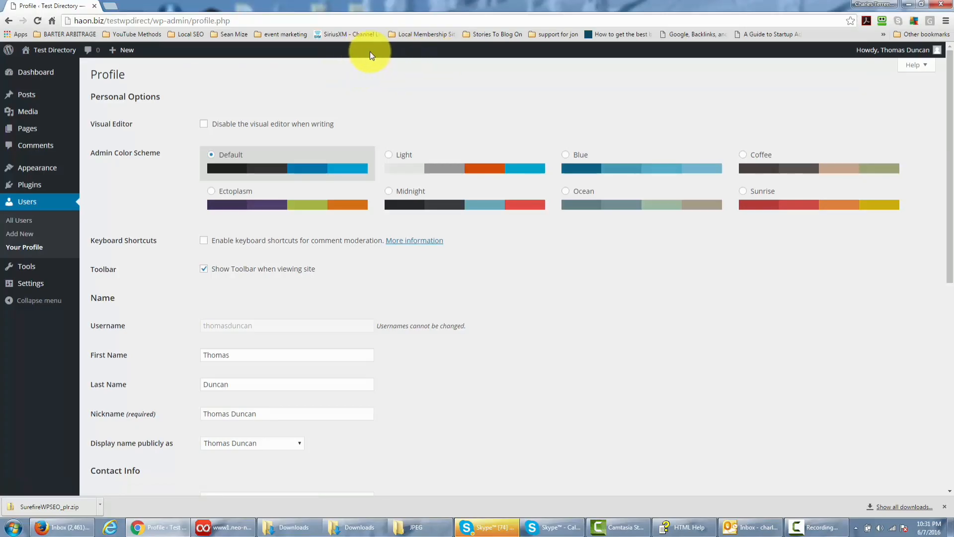
click(203, 269)
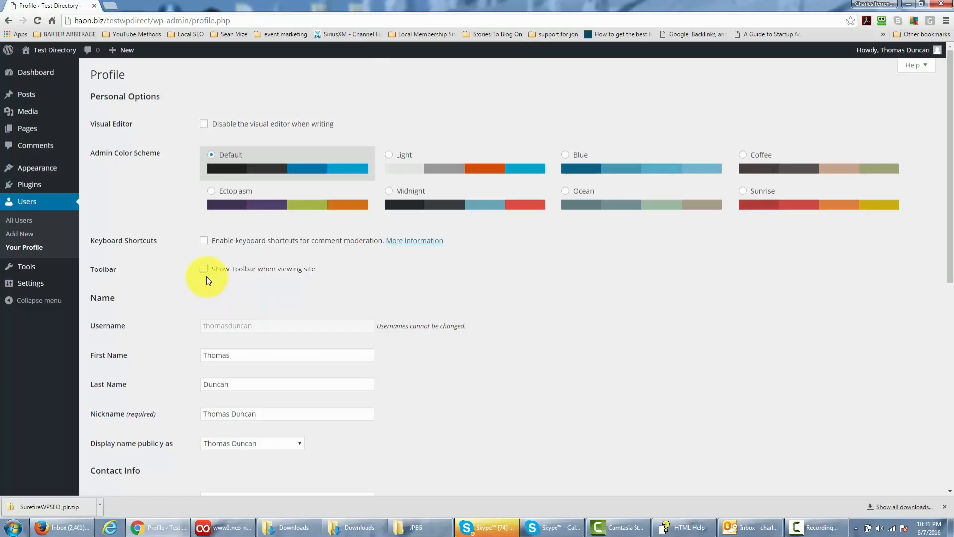
click(204, 270)
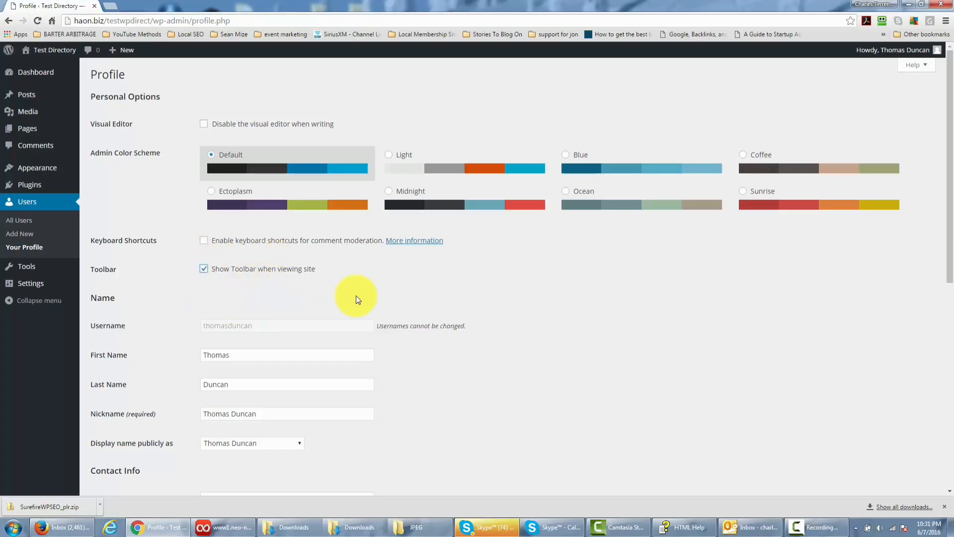
Step: Review the profile's name and contact fields and the available choices for the public display name
scroll(351, 268, down, 1)
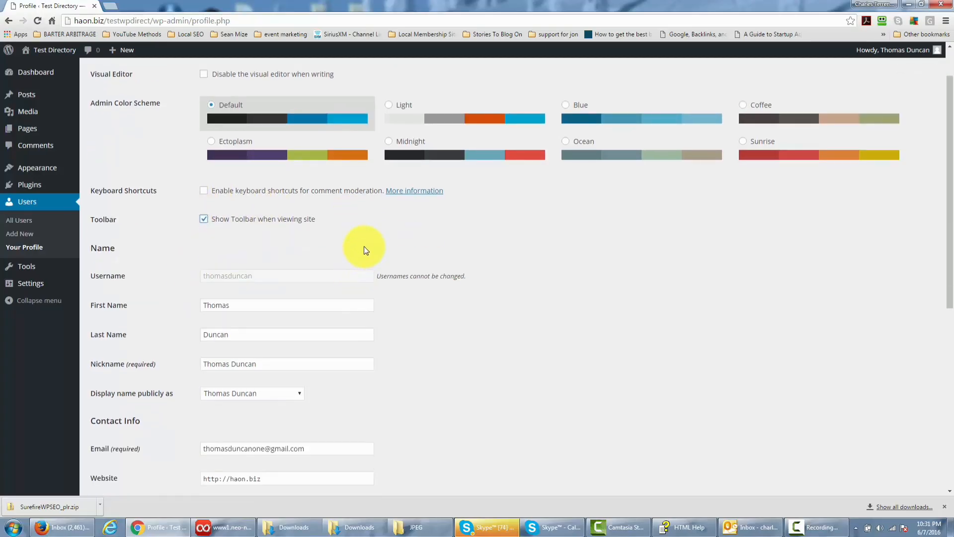
scroll(364, 246, down, 1)
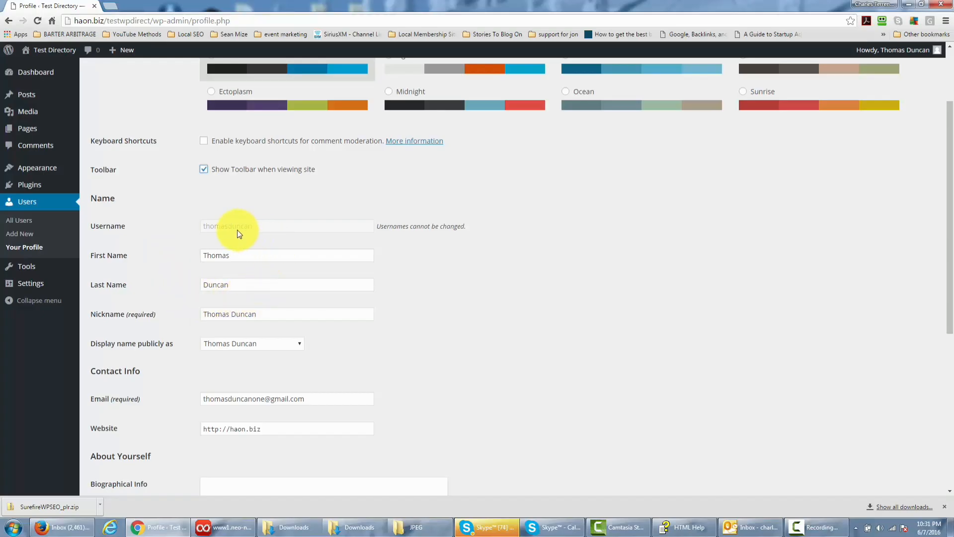
scroll(209, 273, down, 1)
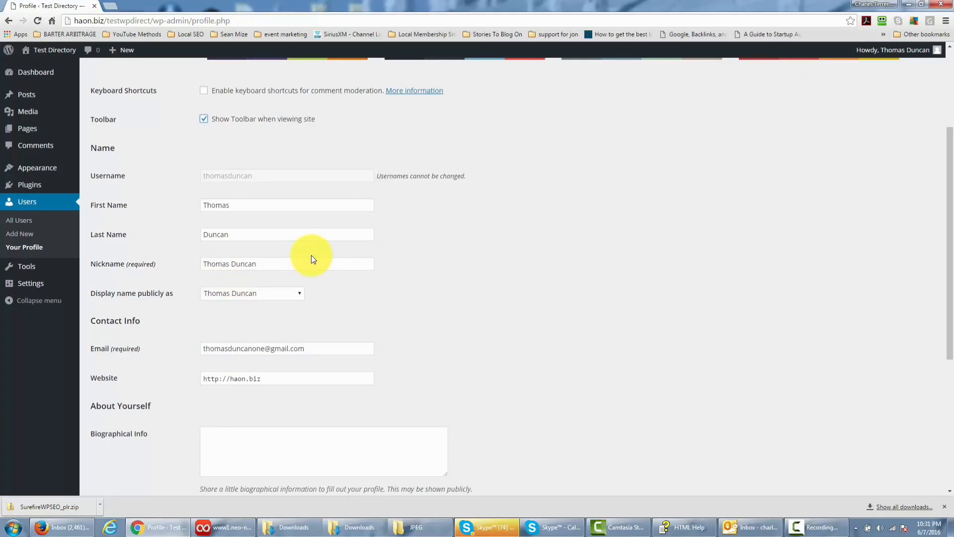
scroll(313, 258, down, 1)
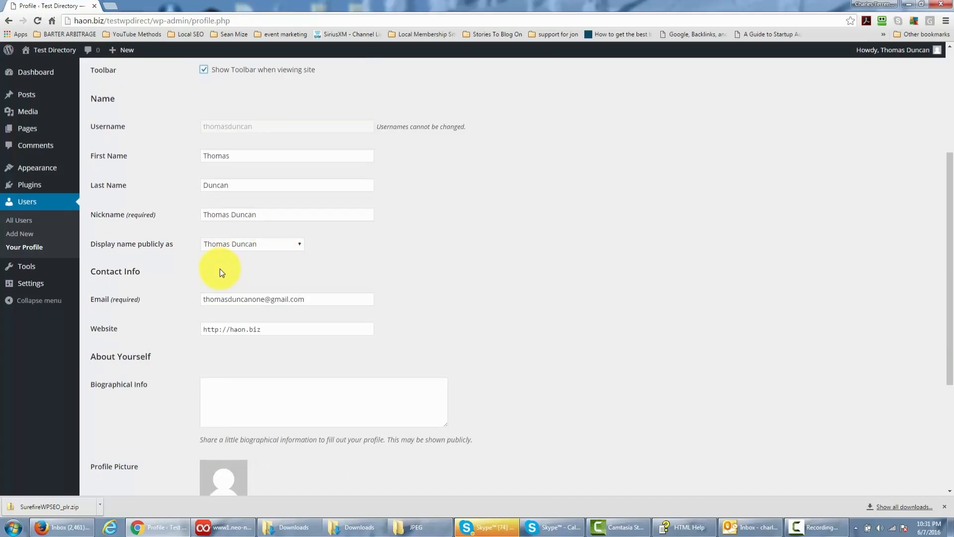
scroll(267, 298, up, 1)
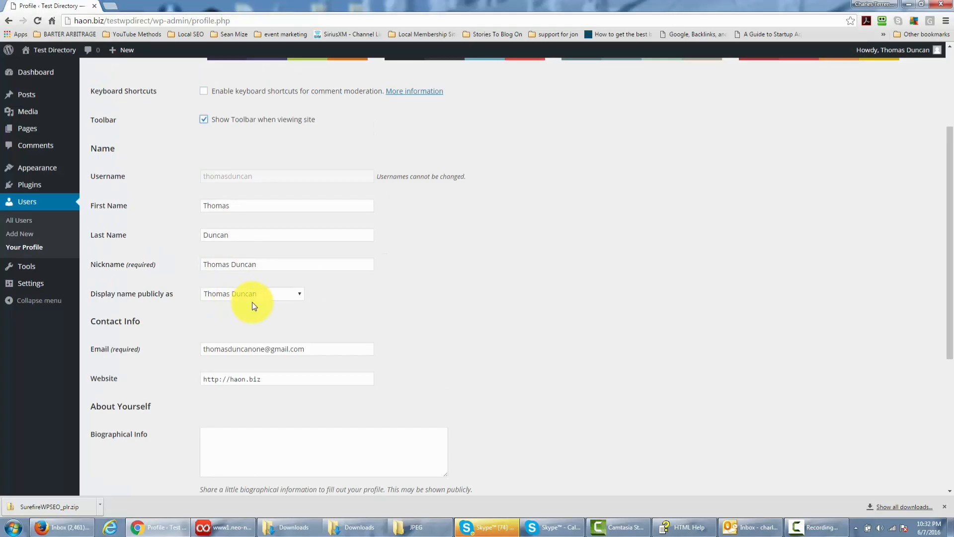
click(298, 294)
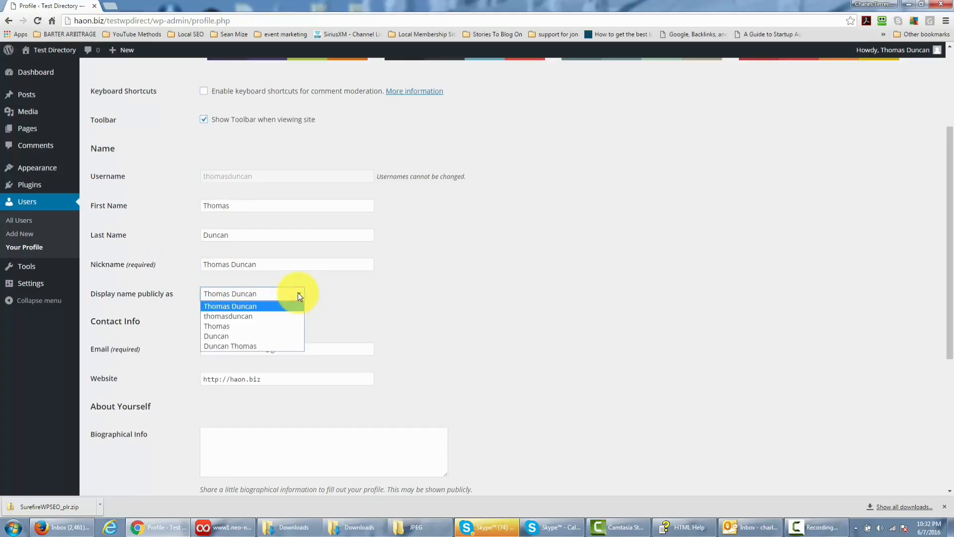
click(364, 329)
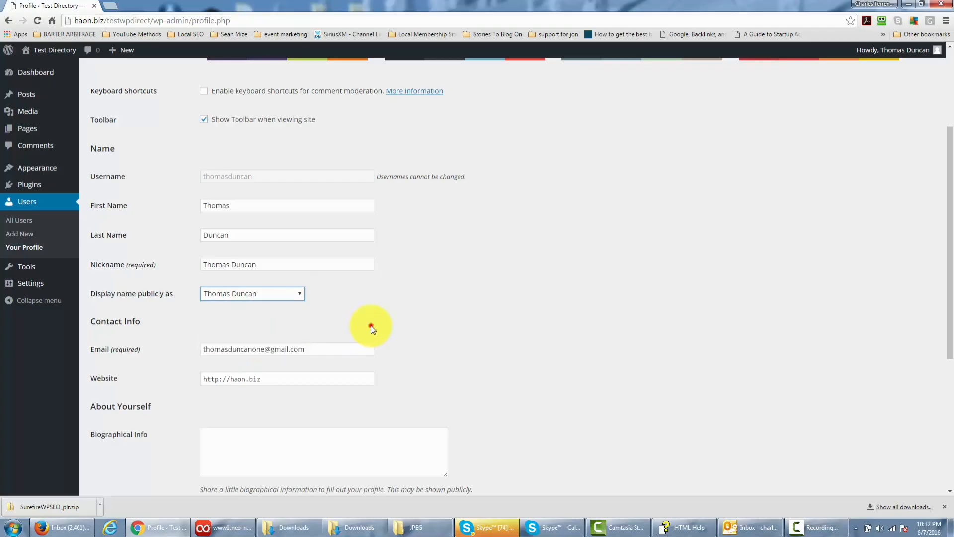
Step: Replace the profile nickname with the user's first name followed by "the Marketer" and save the profile
drag(270, 265, 185, 259)
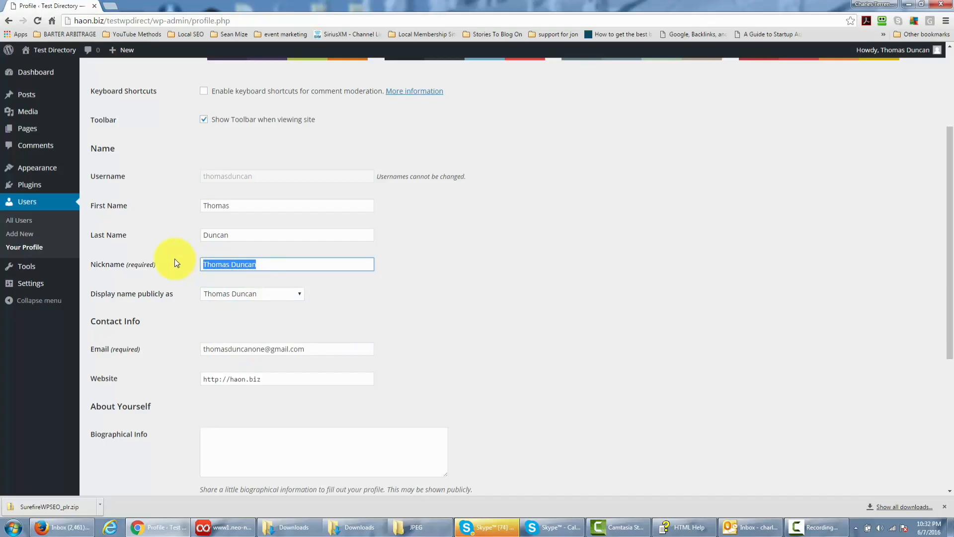
text(Th)
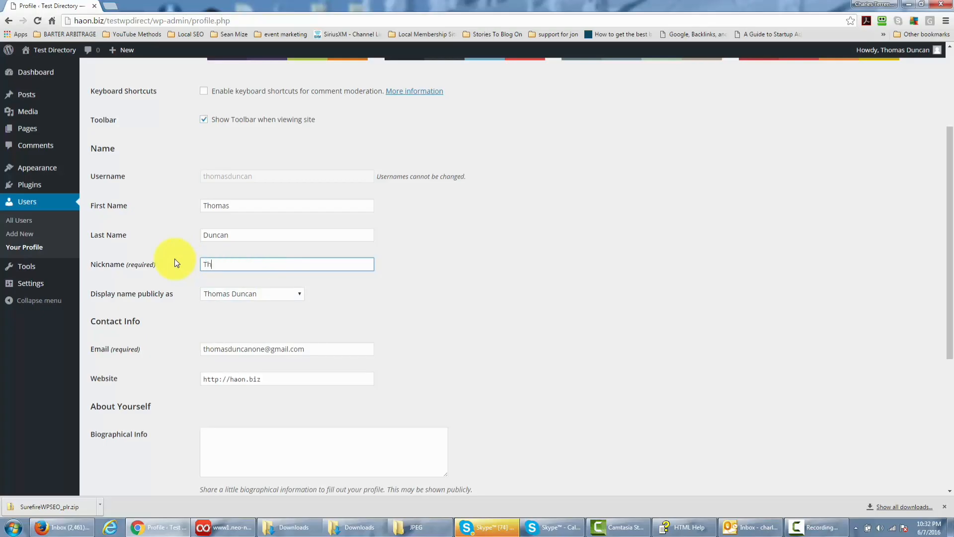
key(BackSpace)
text(oma)
key(BackSpace)
key(BackSpace)
key(BackSpace)
text(homas the Marketer)
click(373, 312)
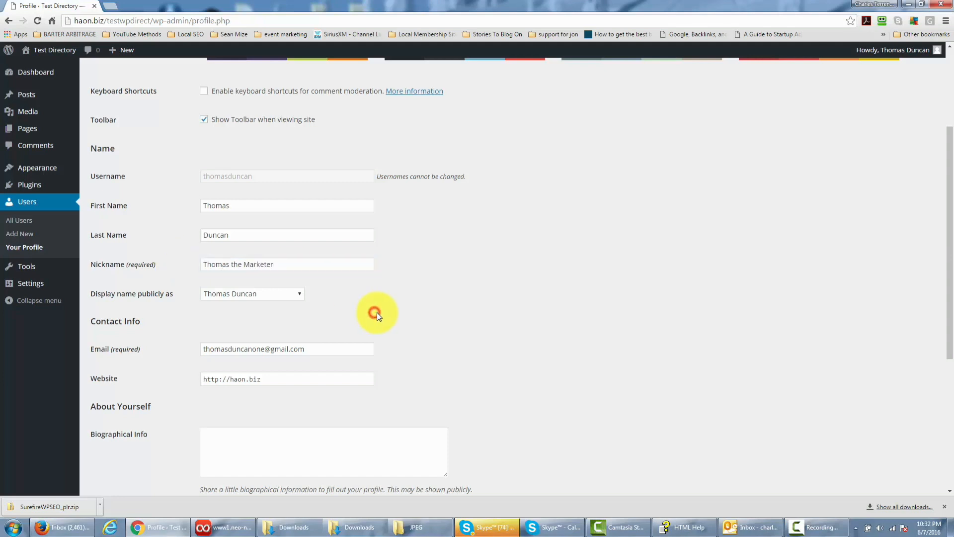
scroll(362, 285, down, 1)
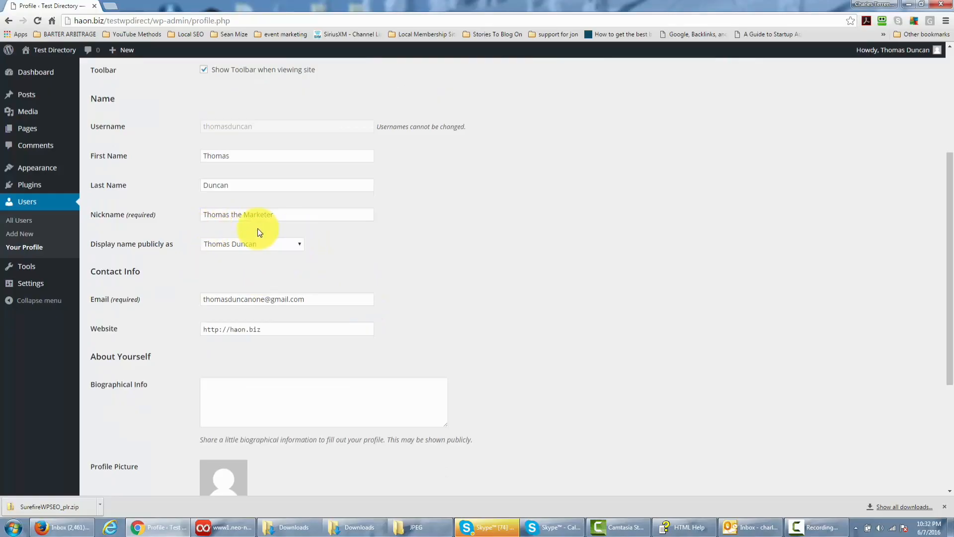
scroll(304, 260, down, 4)
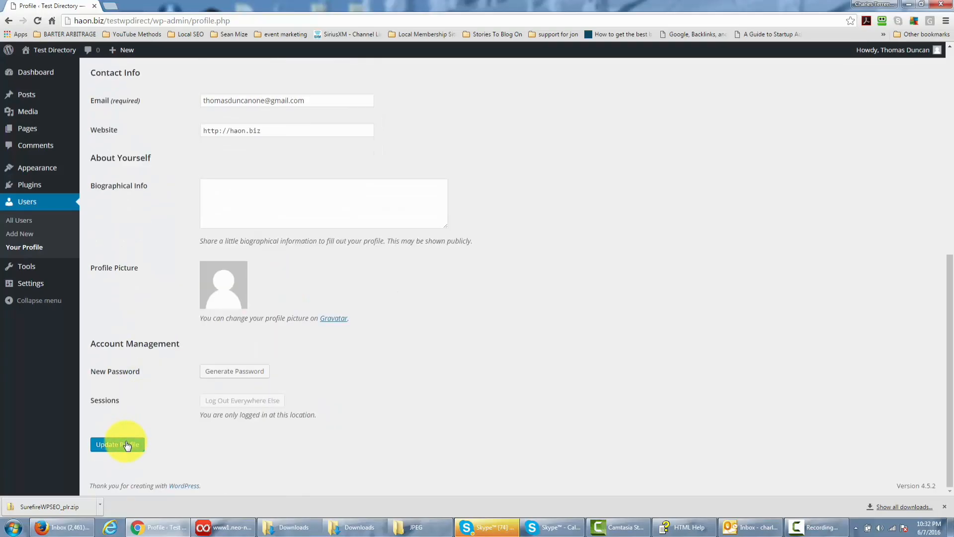
click(126, 444)
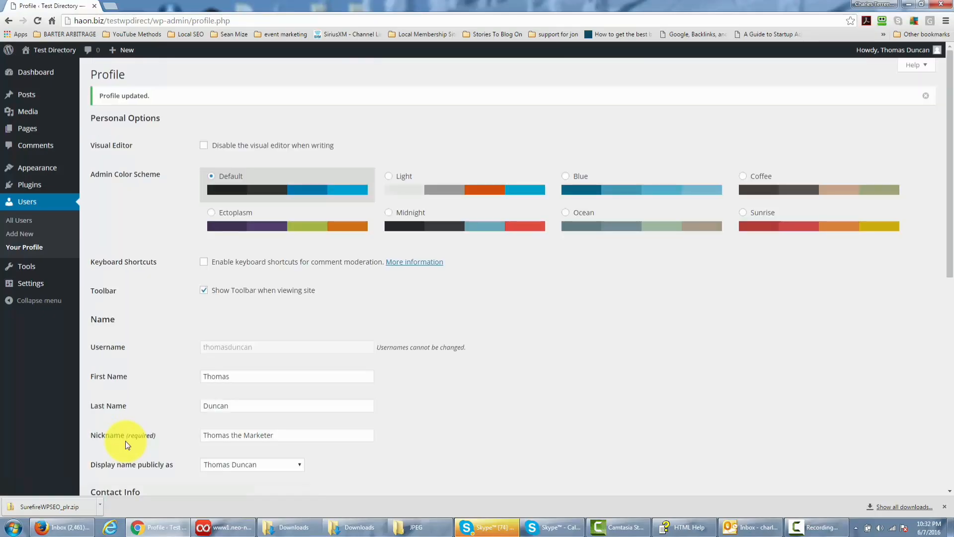
Step: Set the publicly displayed name to the new "the Marketer" nickname
scroll(248, 345, down, 4)
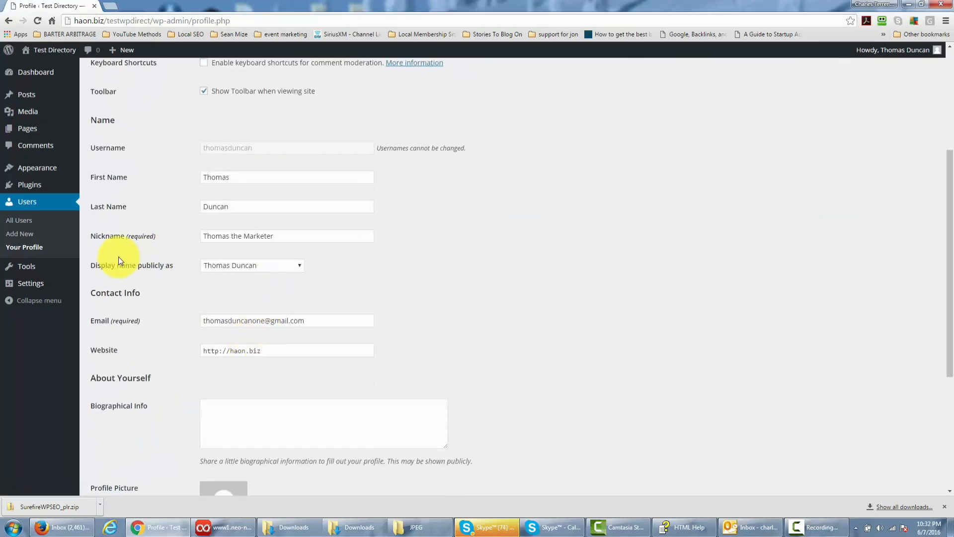
click(300, 271)
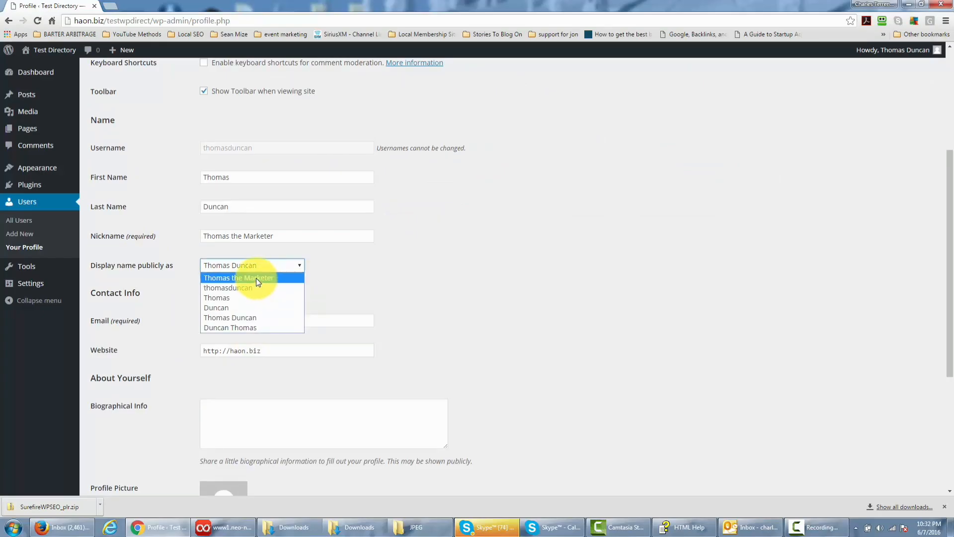
click(257, 277)
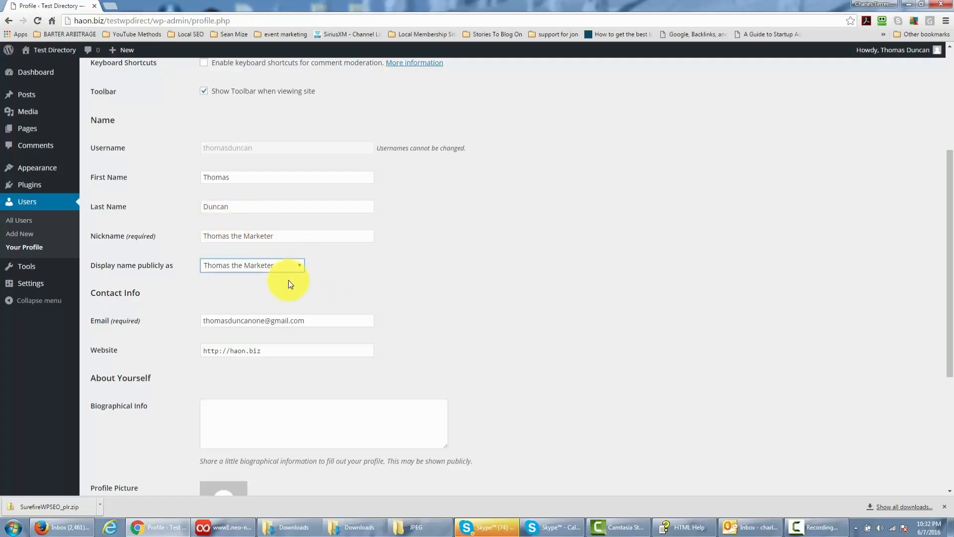
scroll(290, 281, down, 1)
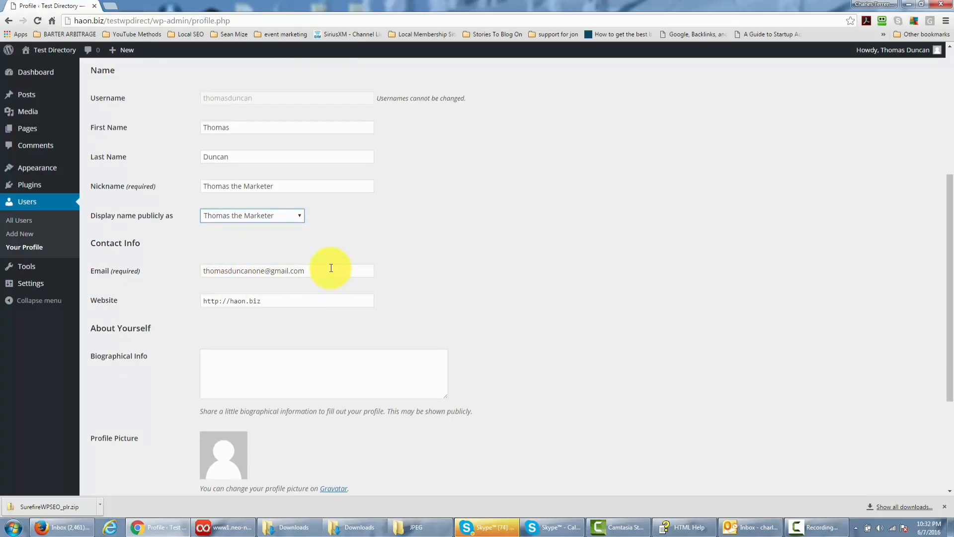
click(189, 269)
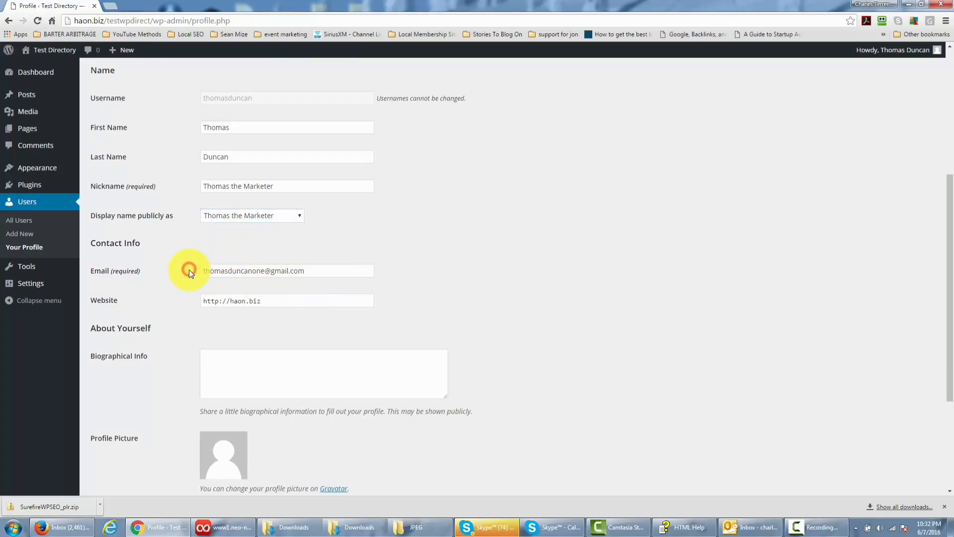
scroll(189, 270, down, 1)
drag(273, 251, 195, 249)
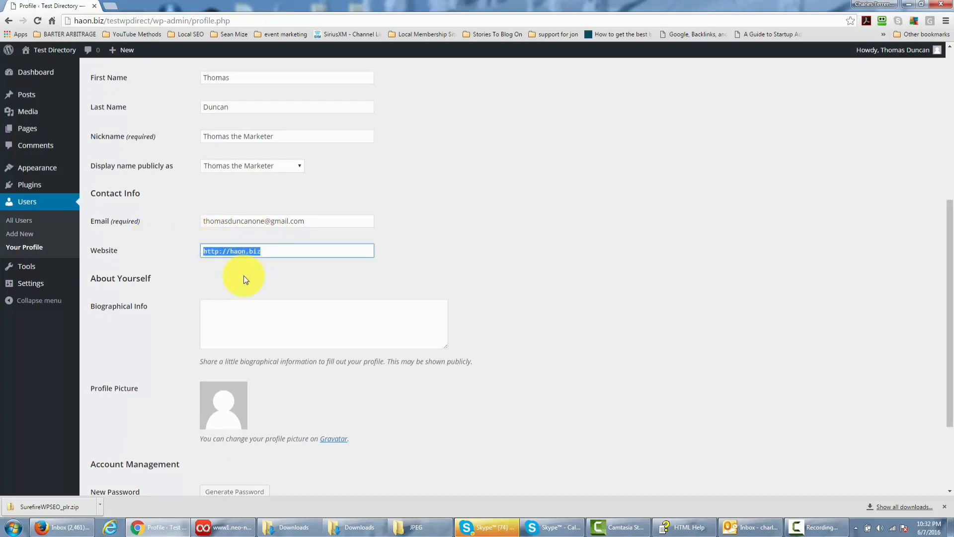
scroll(243, 276, up, 1)
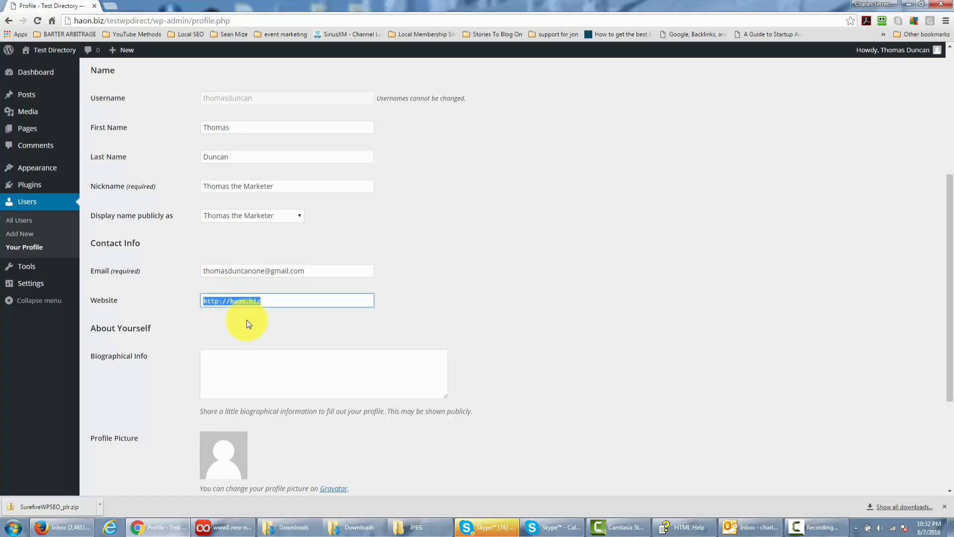
text(http)
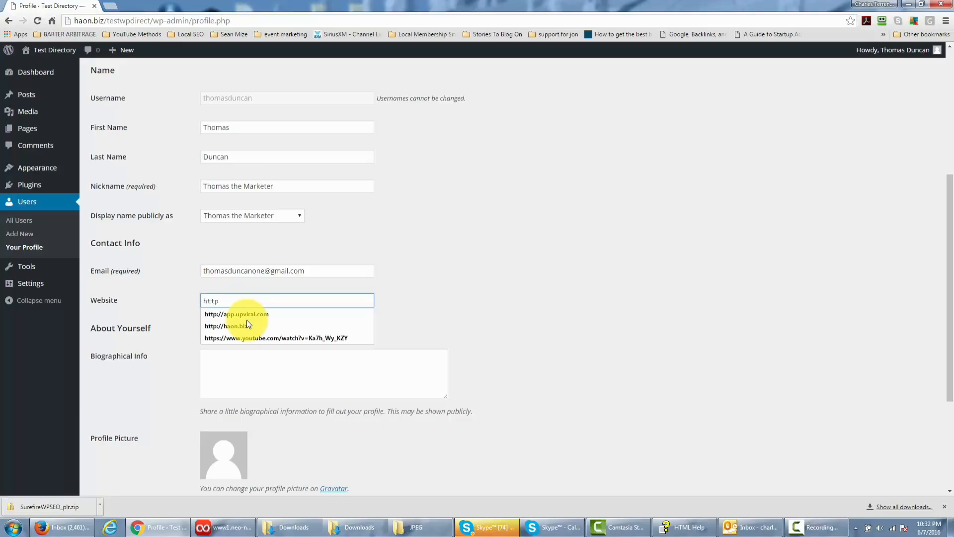
text(://ga)
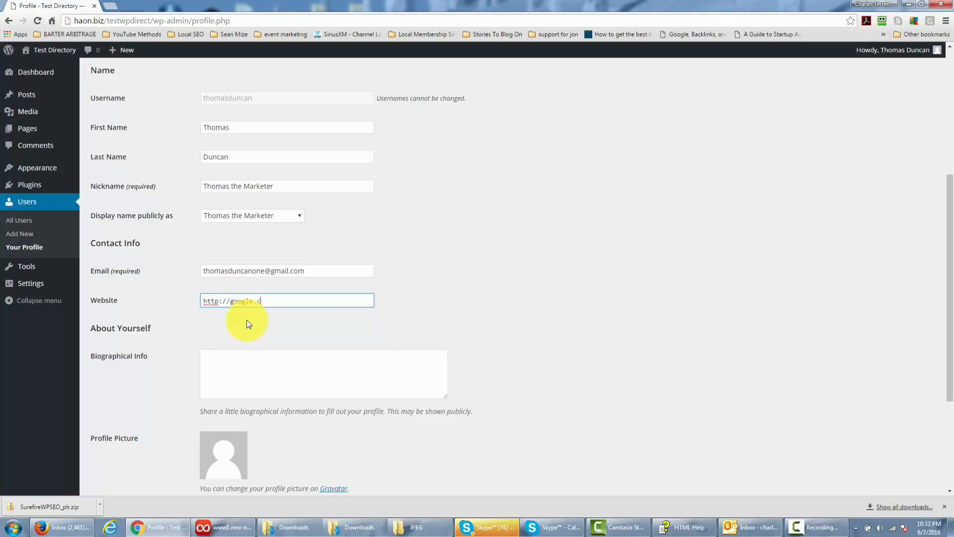
text(ogle.com)
click(241, 320)
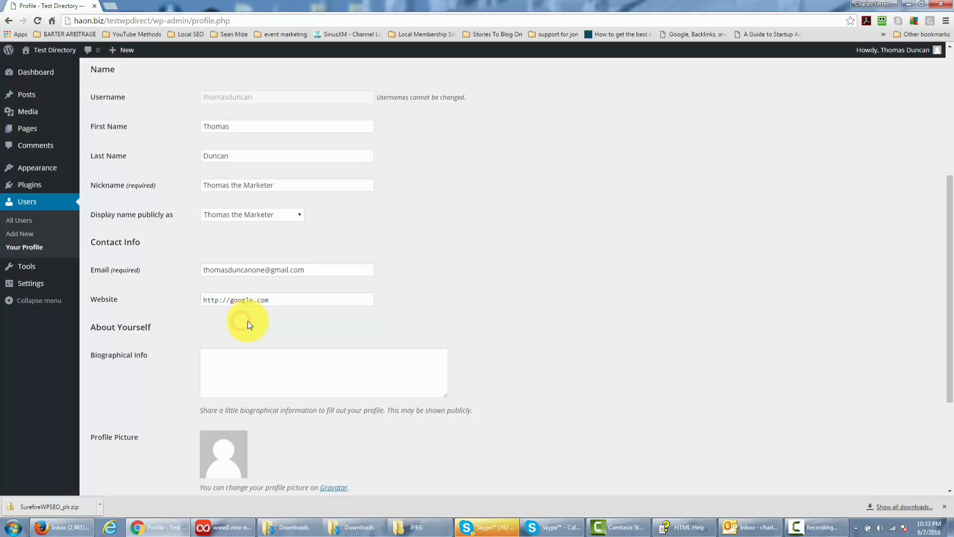
Step: Save the profile with the new public display name and website, leaving the biography and password untouched
scroll(243, 308, down, 2)
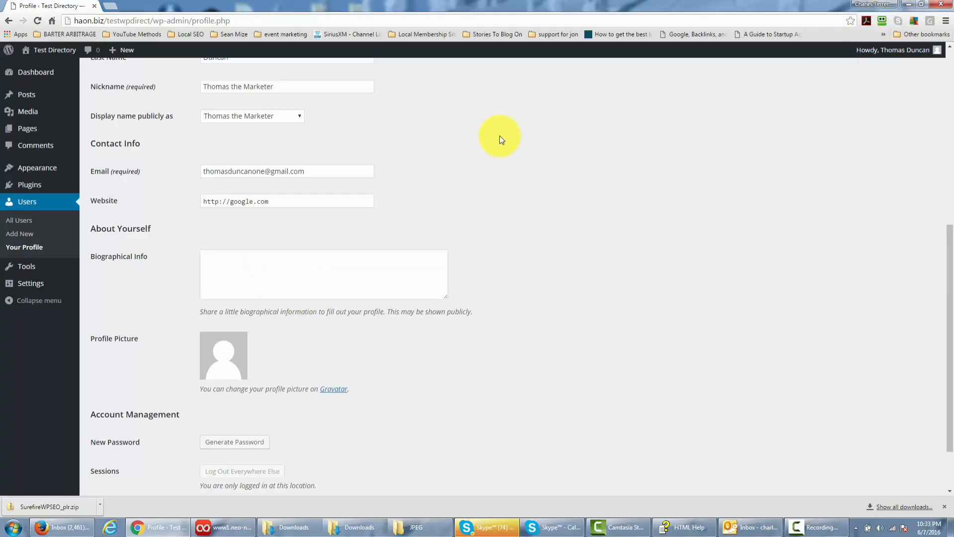
scroll(498, 136, down, 3)
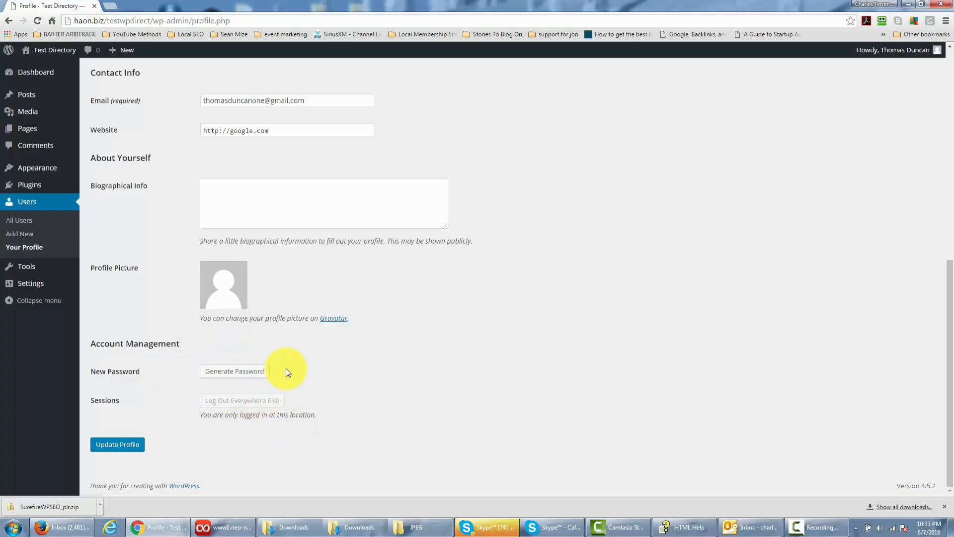
right_click(267, 392)
click(365, 364)
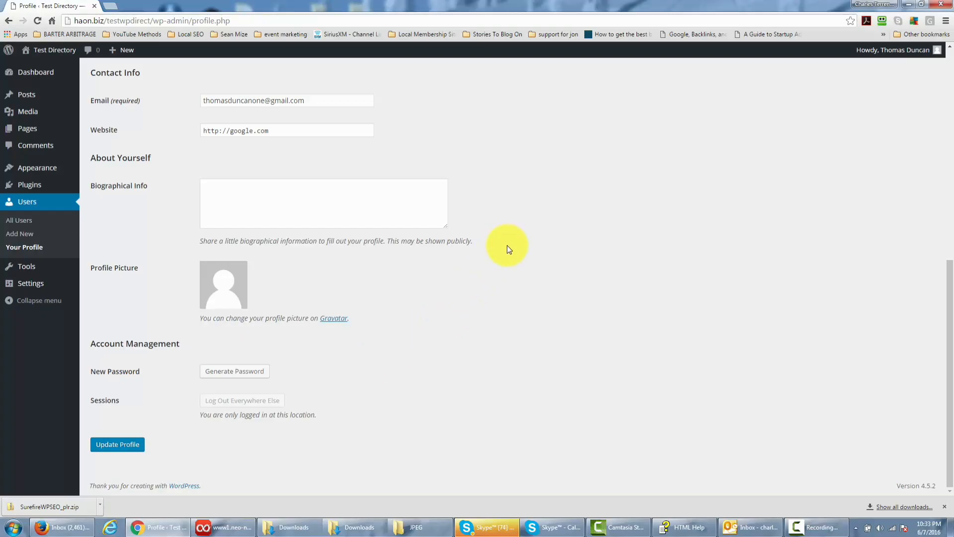
scroll(508, 249, up, 2)
scroll(508, 250, down, 2)
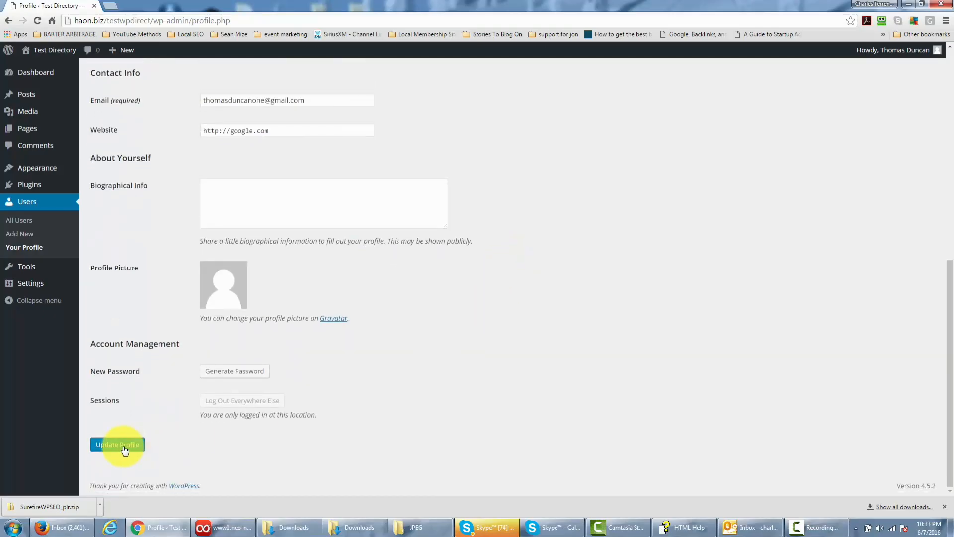
click(121, 447)
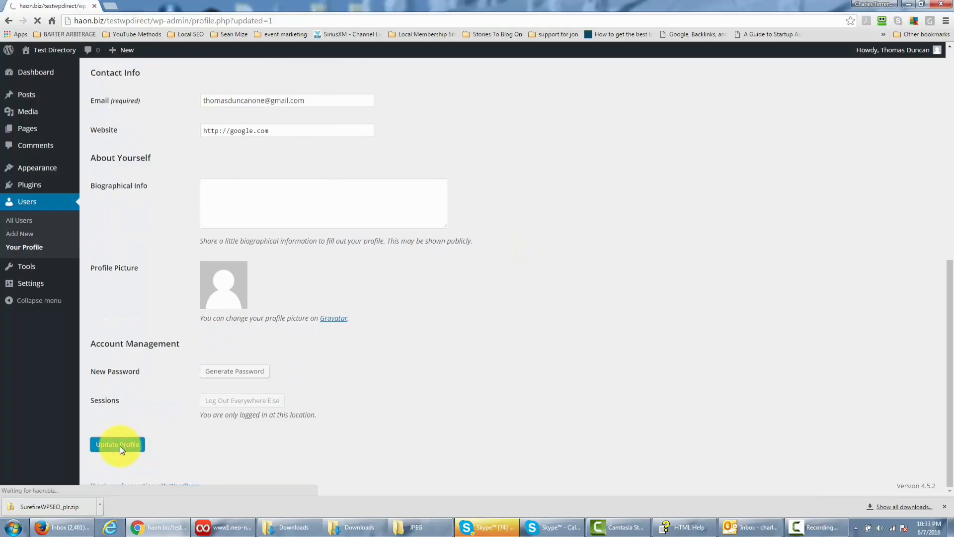
Step: Check the nickname, public display name and website in the saved profile
scroll(468, 422, down, 5)
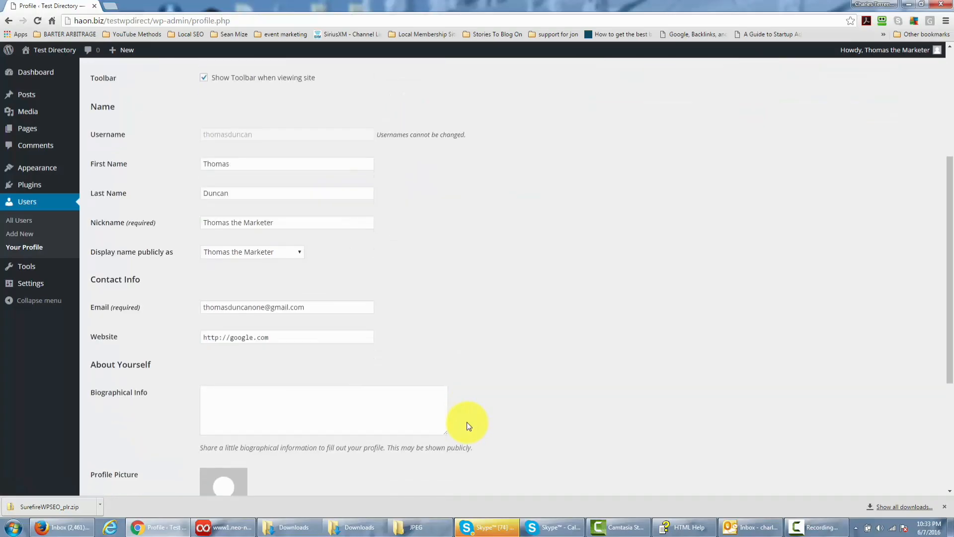
scroll(467, 422, down, 2)
scroll(465, 422, up, 6)
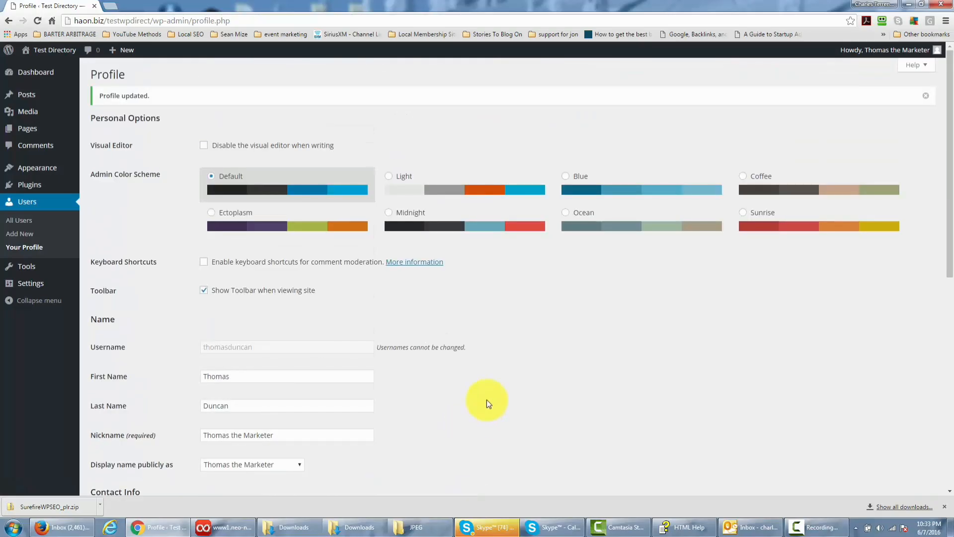
scroll(485, 392, down, 1)
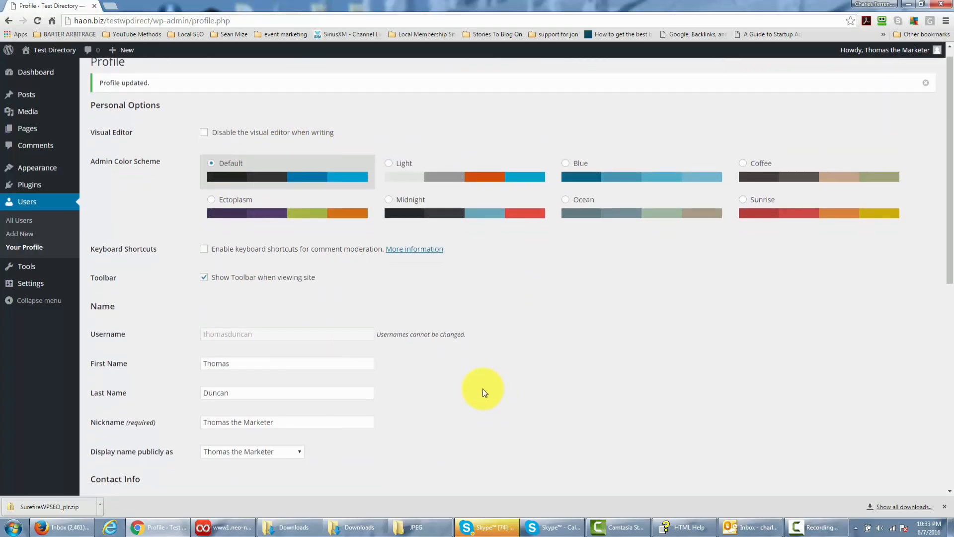
scroll(484, 392, down, 2)
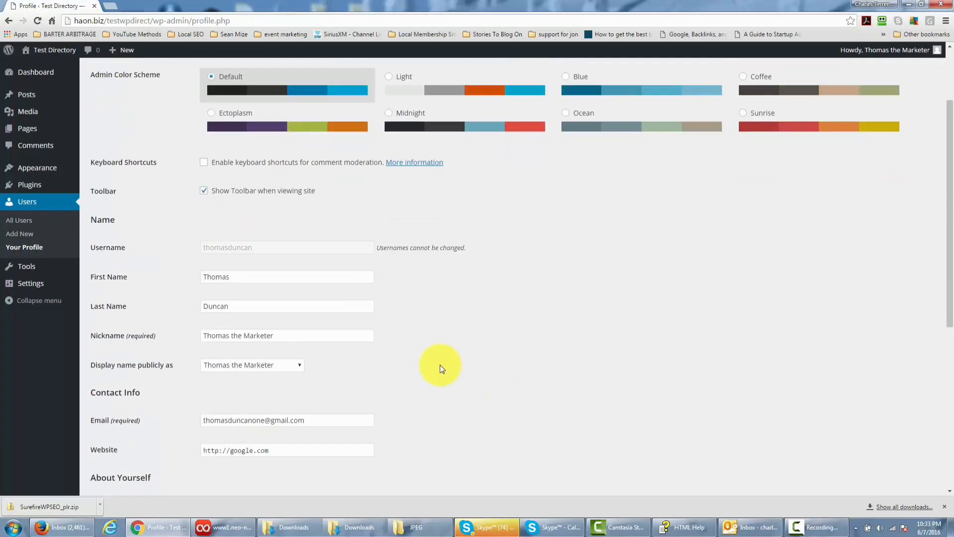
scroll(440, 368, down, 1)
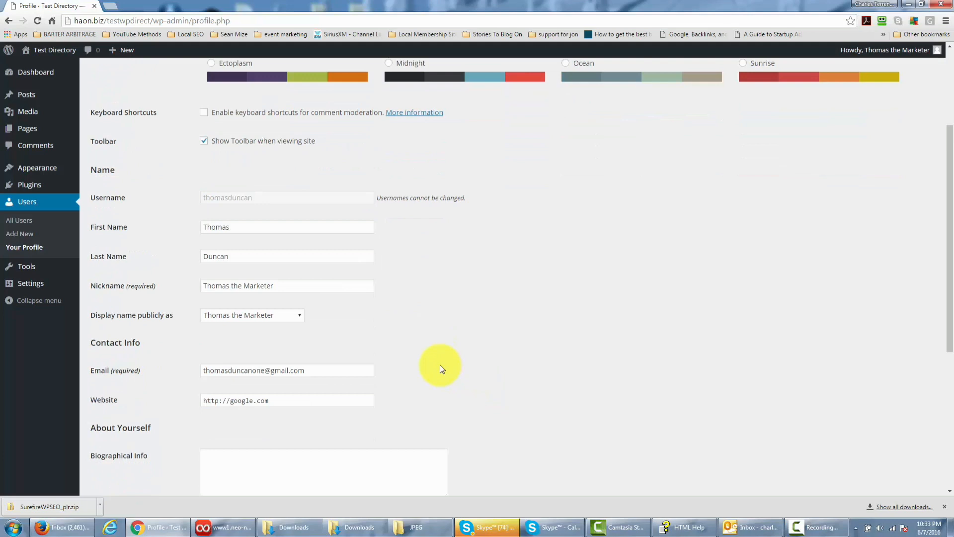